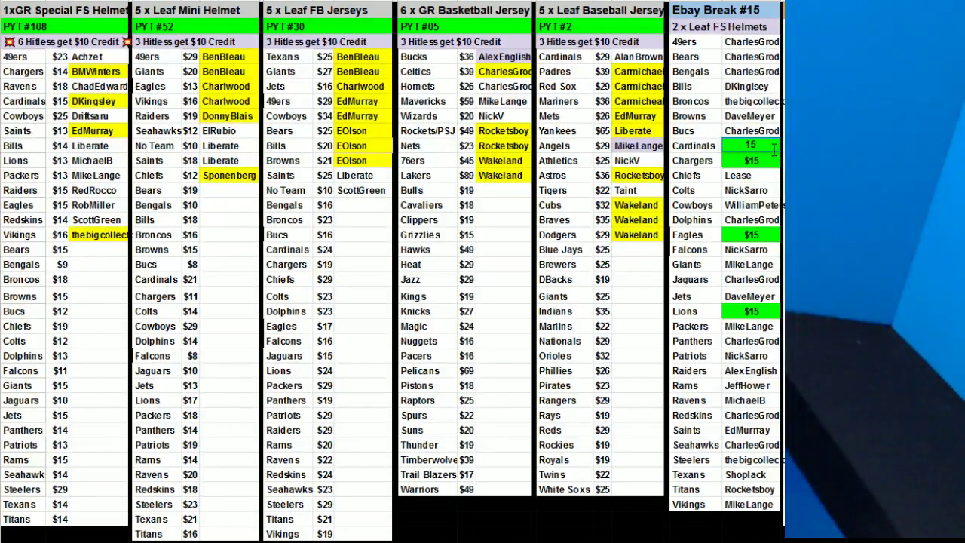
Enter each buyer's name after 15 in the Cardinals and Eagles Ebay Break #15 cells.
{"action": "type", "text": "Rocketsboy"}
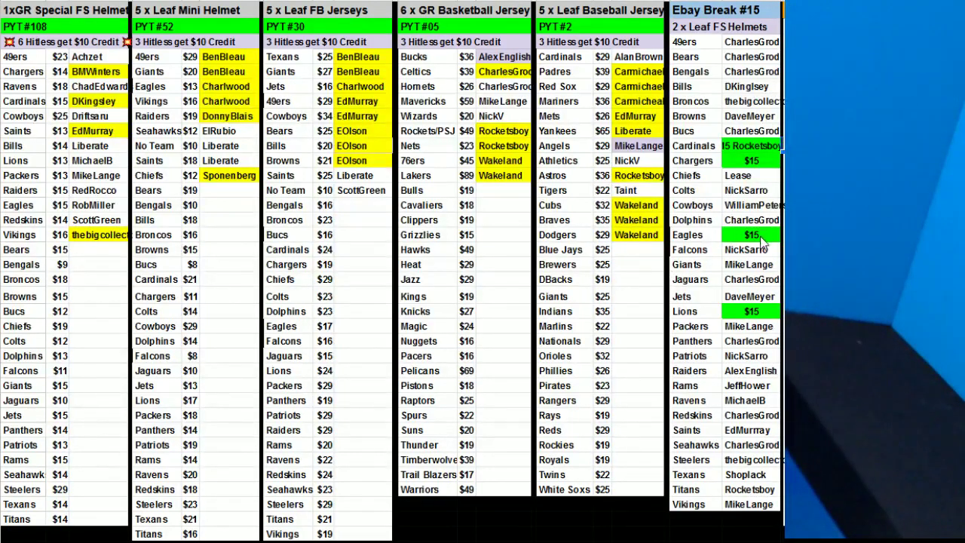
{"action": "double_click", "coordinate": [765, 235]}
{"action": "type", "text": "Ach"}
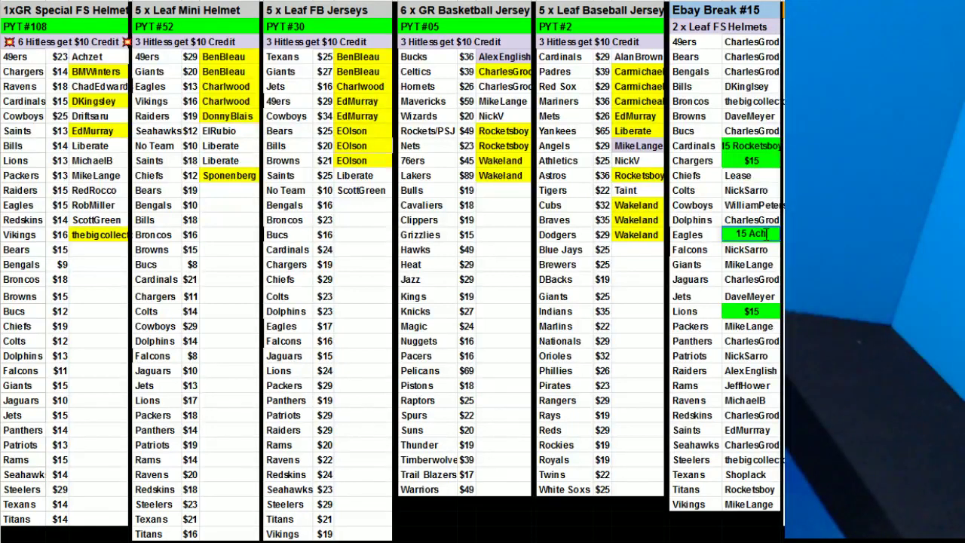
{"action": "type", "text": "zet"}
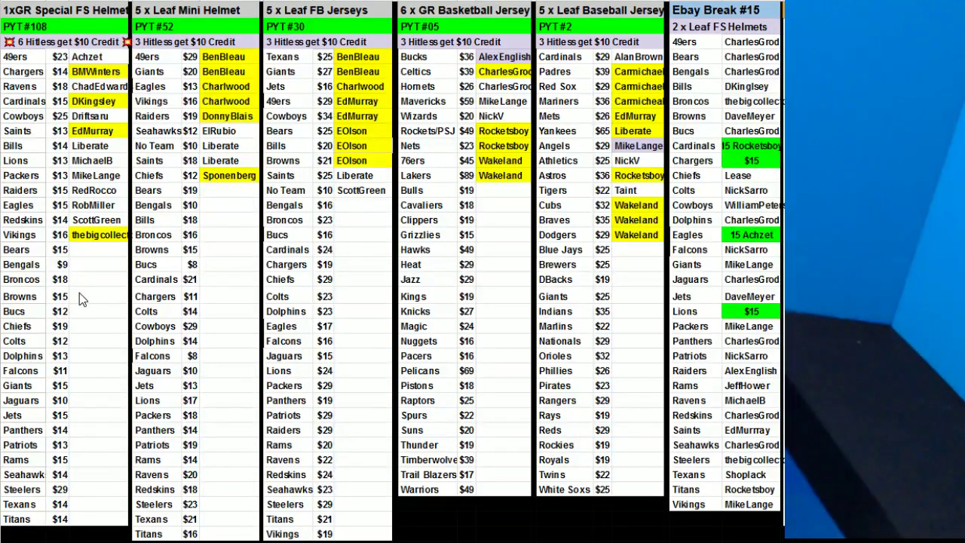
Fill the 49ers buyer cell in the 1xGR Special FS Helmet column yellow.
{"action": "left_click", "coordinate": [97, 56]}
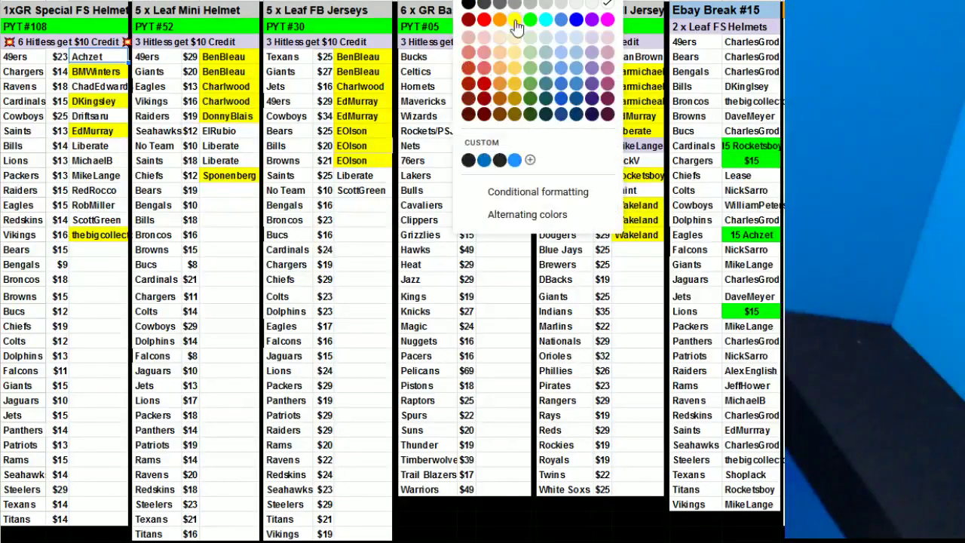
{"action": "left_click", "coordinate": [515, 26]}
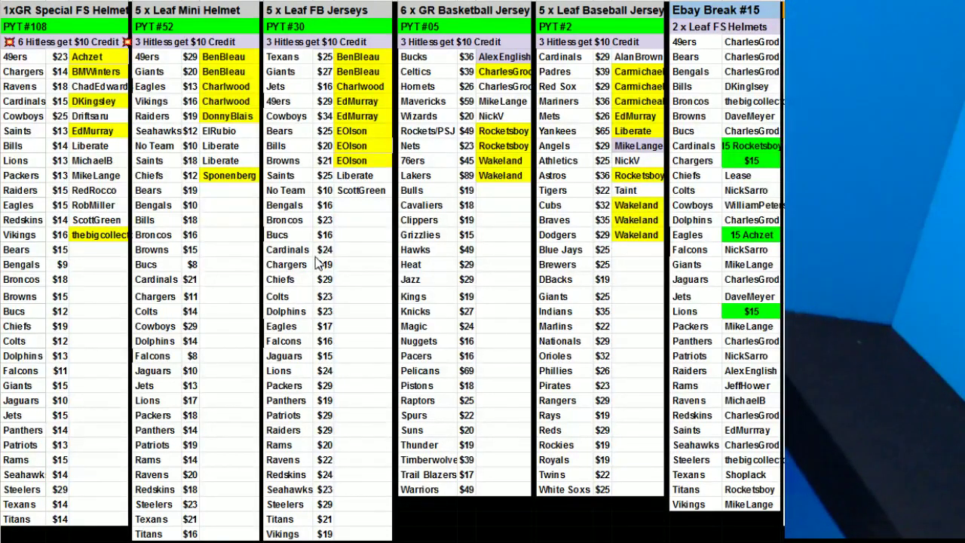
Enter a buyer's name beside Nationals $29 and copy the same name beside Phillies $26.
{"action": "left_click", "coordinate": [624, 343]}
{"action": "type", "text": "DavidH"}
{"action": "key", "text": "Return"}
{"action": "left_click", "coordinate": [647, 346]}
{"action": "key", "text": "ctrl+c"}
{"action": "left_click", "coordinate": [632, 371]}
{"action": "key", "text": "ctrl+v"}
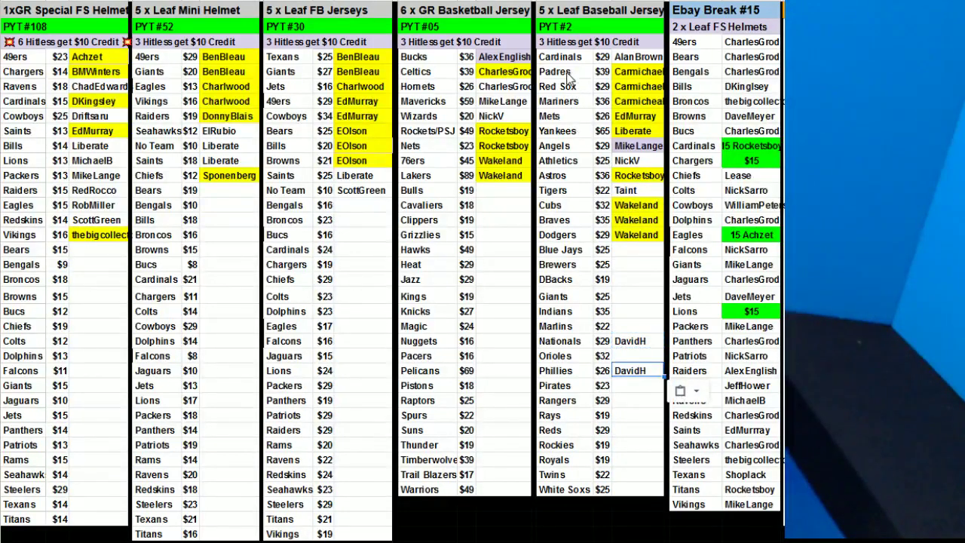
Sort the Cardinals-through-Pirates range Q4:S26 by column S, A→Z.
{"action": "left_click_drag", "start_coordinate": [558, 57], "coordinate": [649, 385]}
{"action": "right_click", "coordinate": [613, 240]}
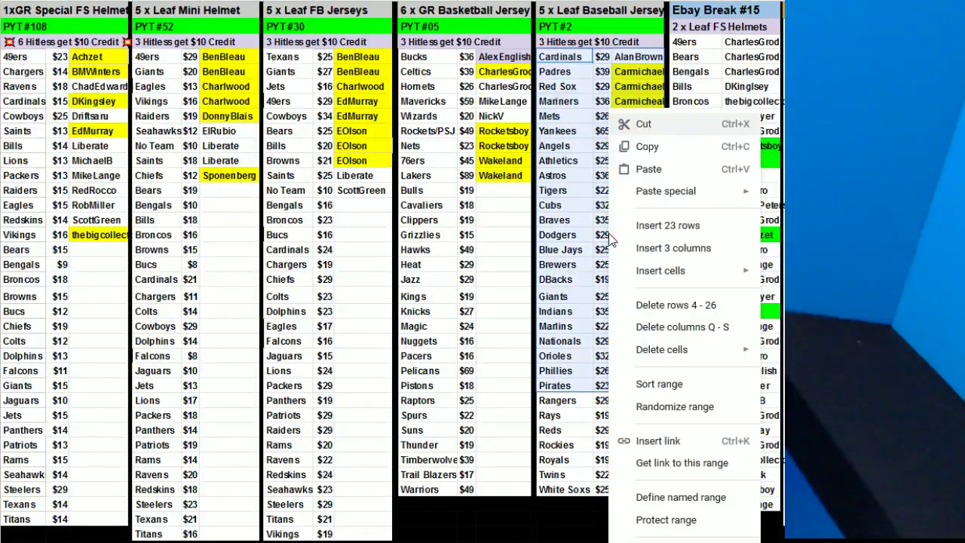
{"action": "left_click", "coordinate": [660, 383]}
{"action": "left_click", "coordinate": [631, 258]}
{"action": "left_click", "coordinate": [639, 304]}
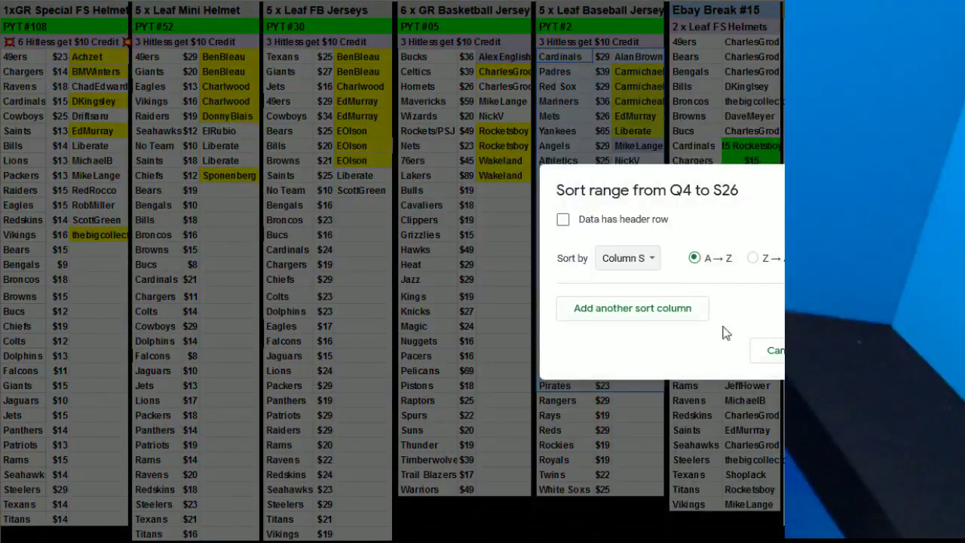
{"action": "key", "text": "Return"}
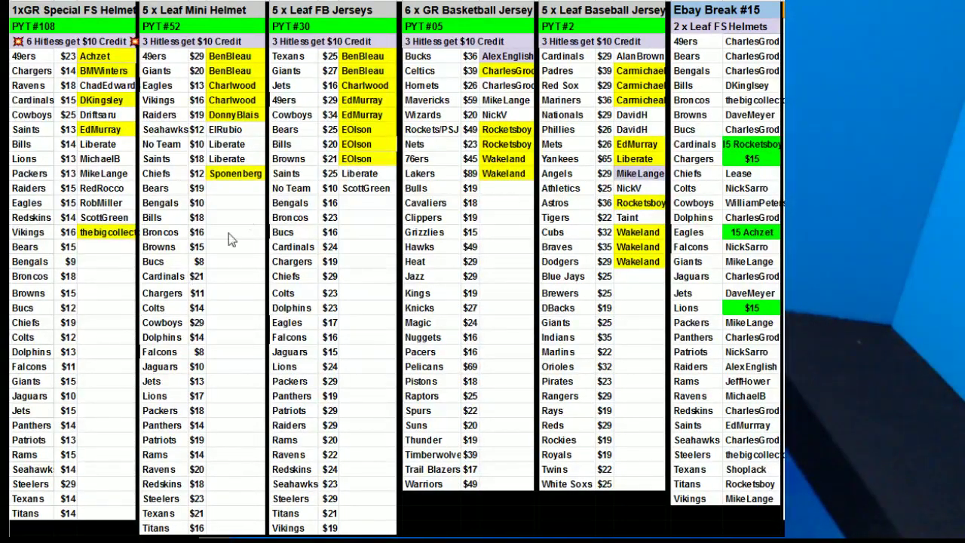
Enter the buyer's name beside Ravens $22, correcting a typo.
{"action": "left_click", "coordinate": [348, 454]}
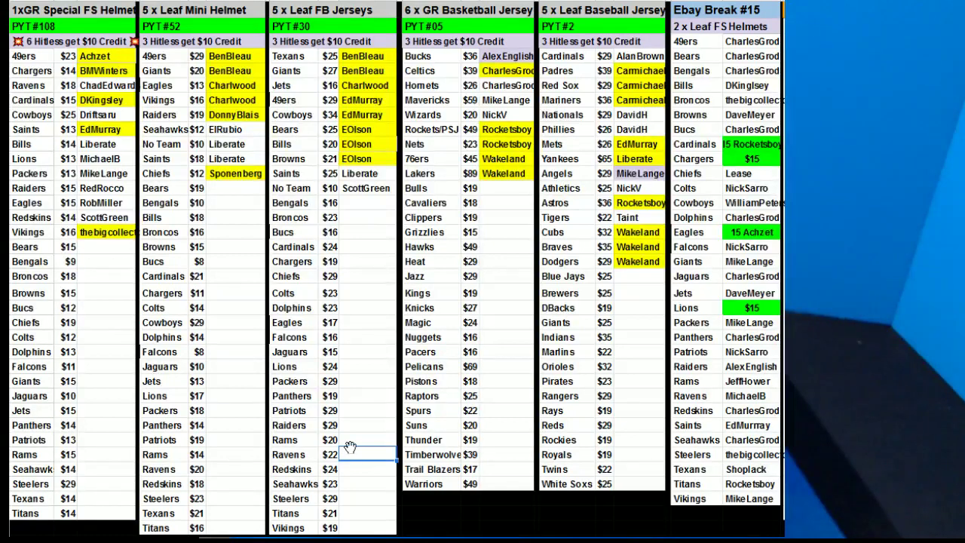
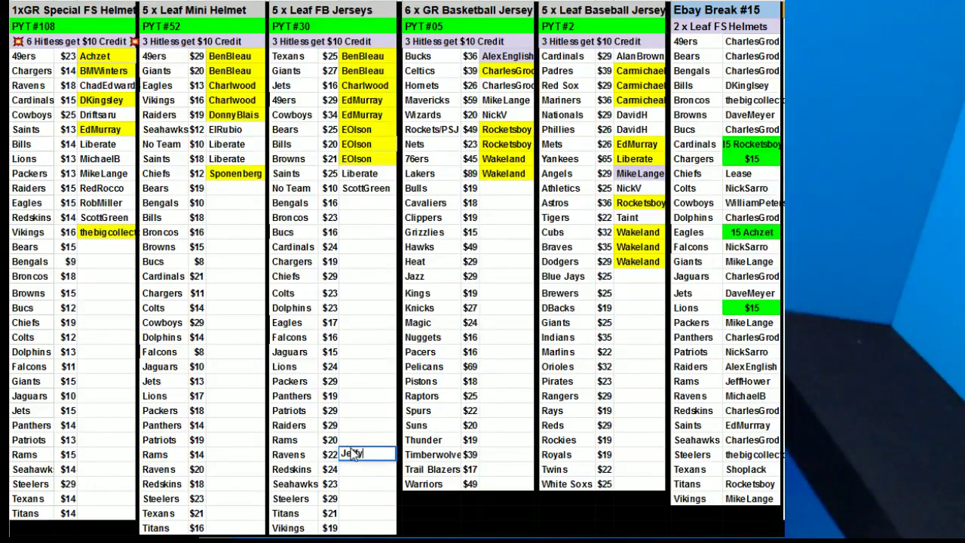
{"action": "left_click", "coordinate": [528, 368]}
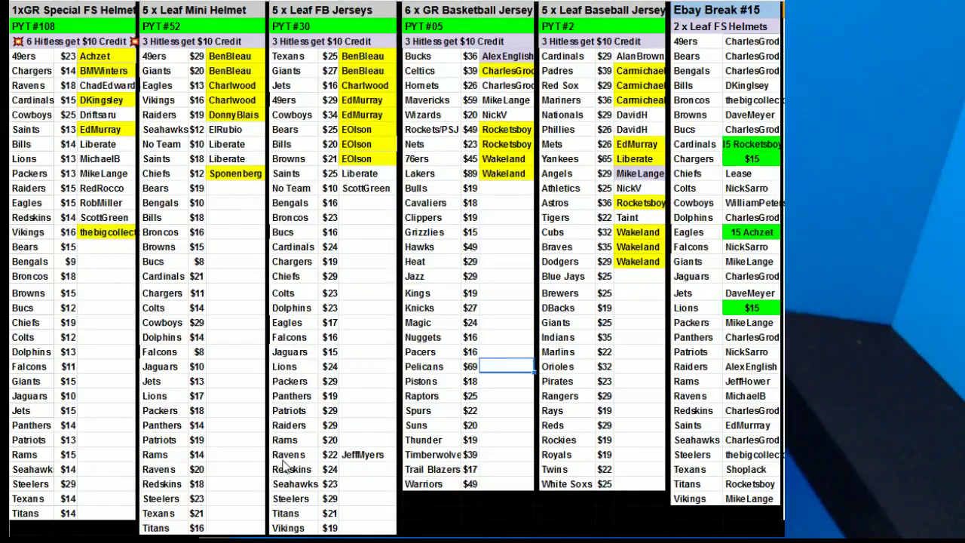
Give both Steelers spots ($29 and $23) the same buyer's name.
{"action": "left_click", "coordinate": [96, 486]}
{"action": "type", "text": "Miller"}
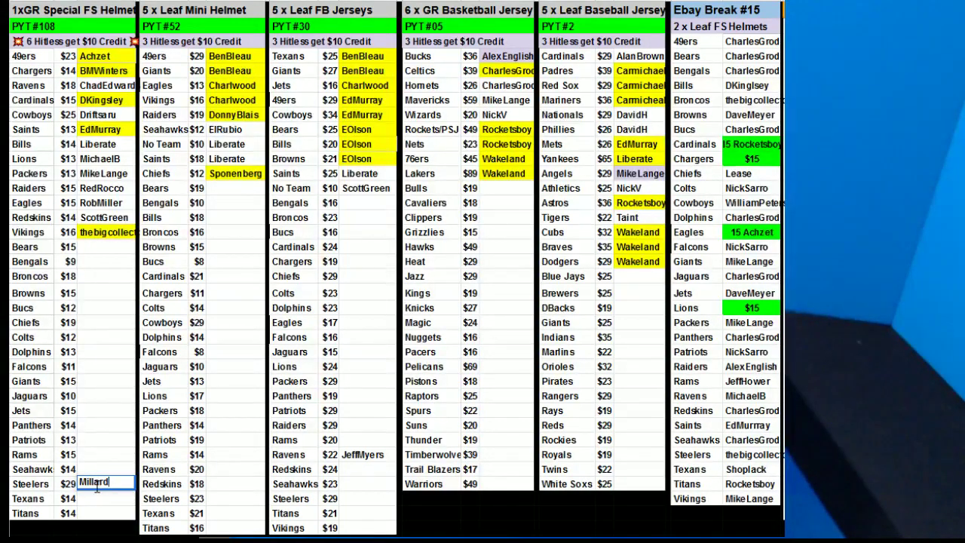
{"action": "key", "text": "Return"}
{"action": "double_click", "coordinate": [93, 483]}
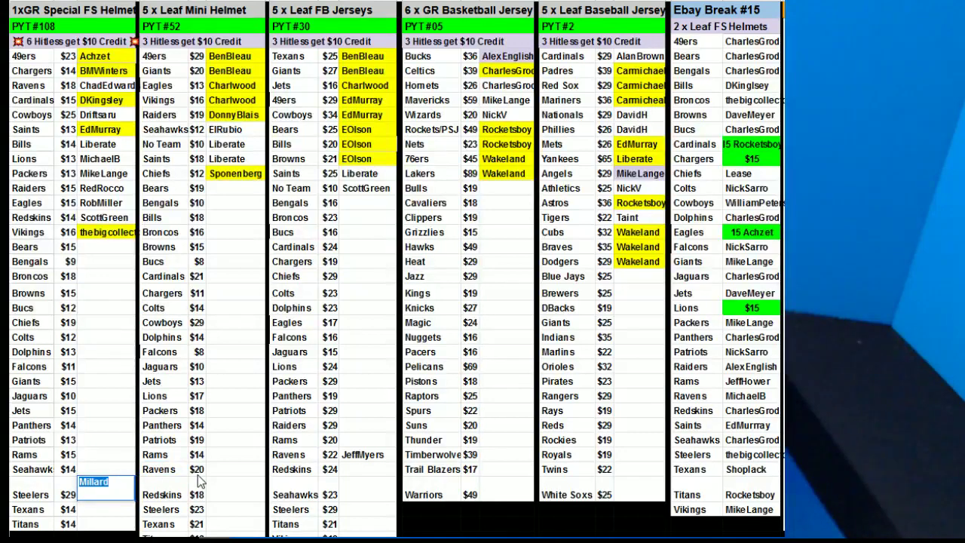
{"action": "key", "text": "ctrl+v"}
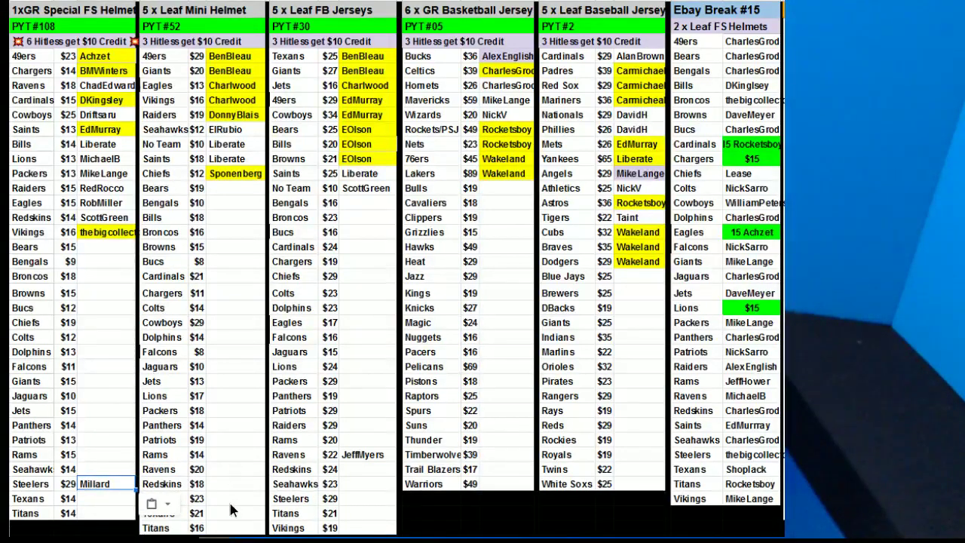
{"action": "left_click", "coordinate": [233, 498]}
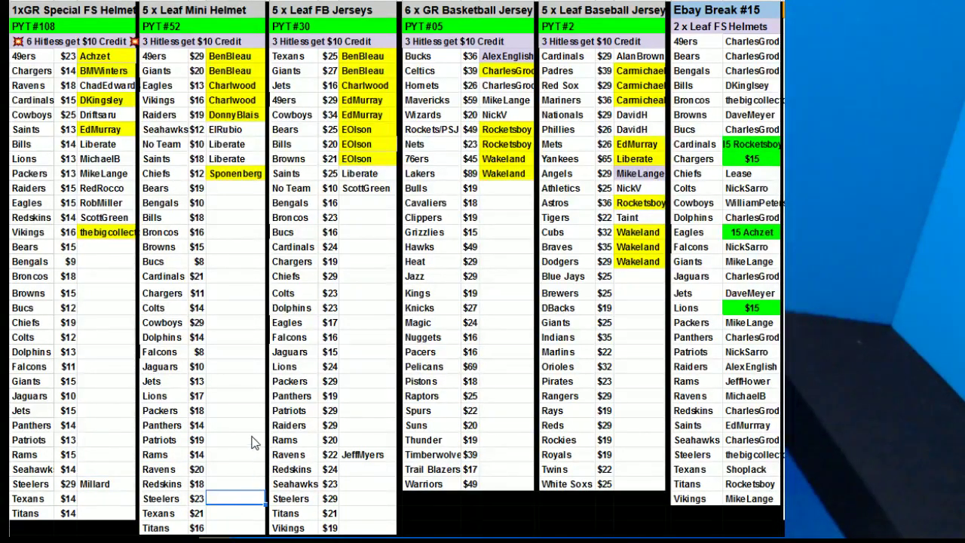
{"action": "key", "text": "ctrl+v"}
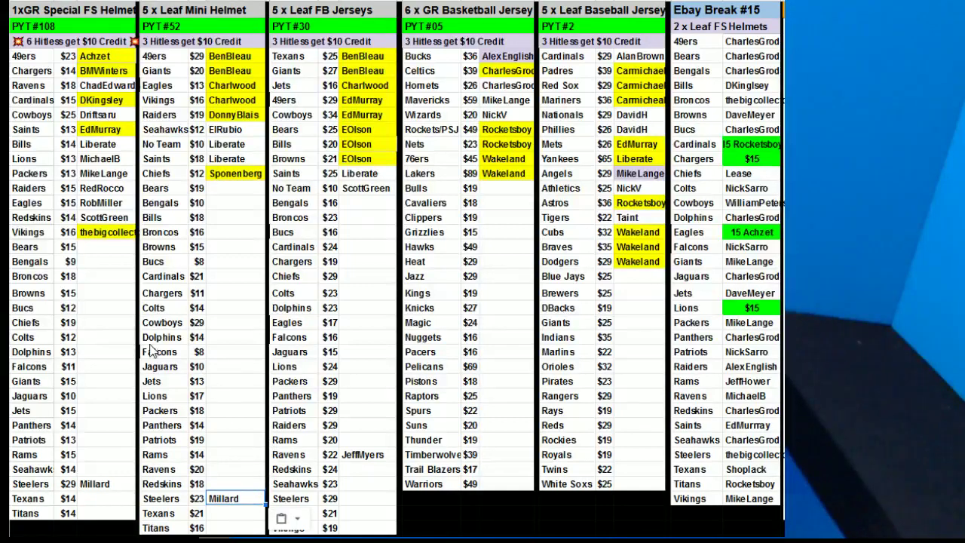
Enter one buyer's name beside Chiefs $19 and copy it to Falcons $11.
{"action": "left_click", "coordinate": [121, 322]}
{"action": "type", "text": "Singleton"}
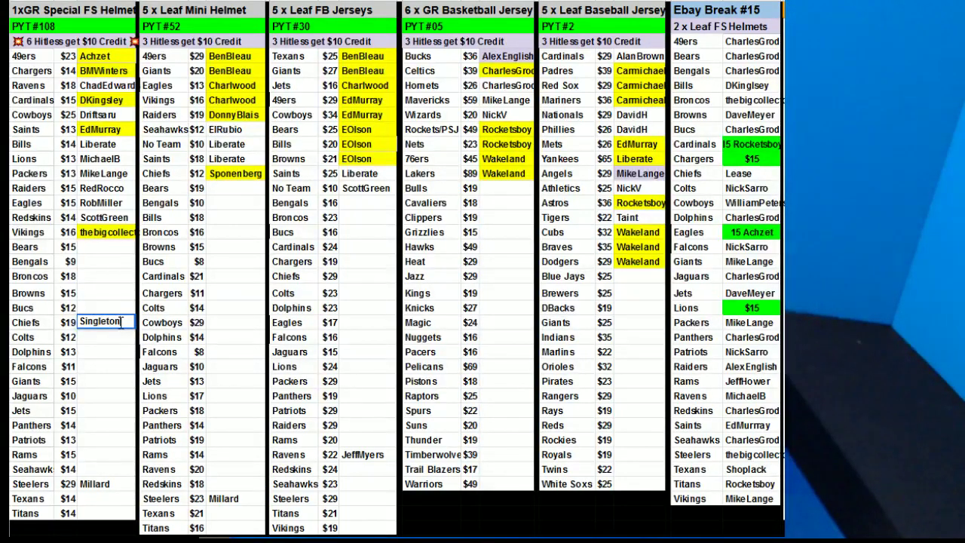
{"action": "left_click", "coordinate": [112, 364]}
{"action": "left_click", "coordinate": [108, 325]}
{"action": "key", "text": "ctrl+c"}
{"action": "left_click", "coordinate": [83, 364]}
{"action": "key", "text": "ctrl+v"}
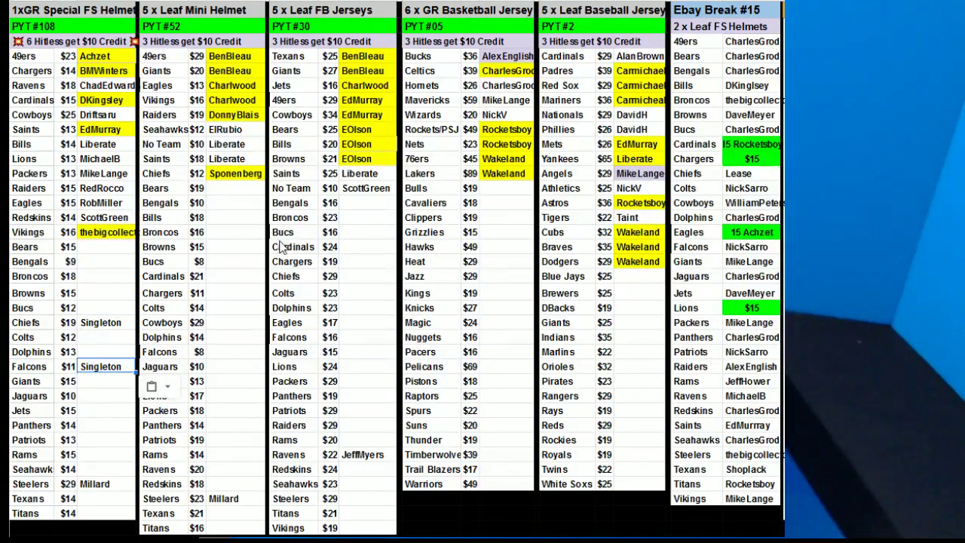
Enter a buyer's name beside Bears $19 and paste the same name onto Texans $21.
{"action": "left_click", "coordinate": [225, 191]}
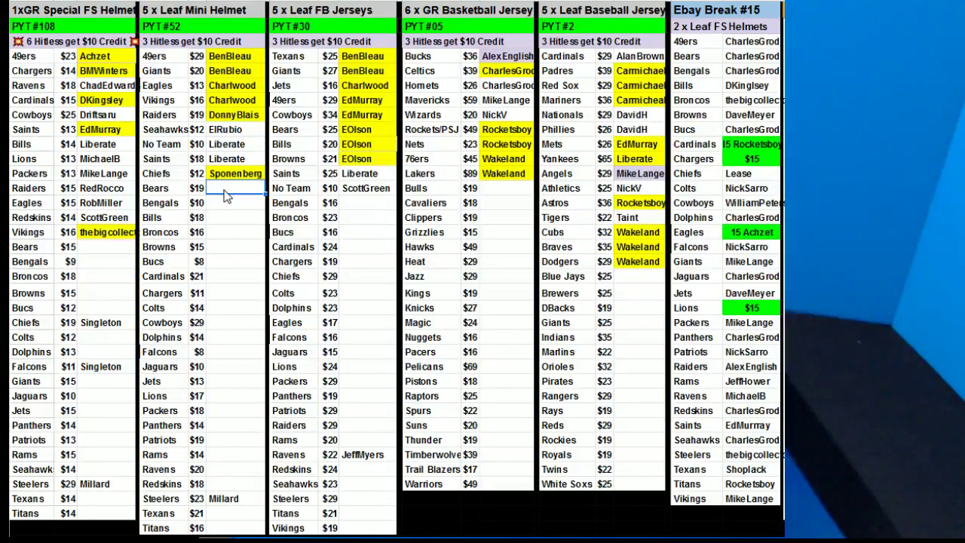
{"action": "type", "text": "Wakle"}
{"action": "key", "text": "BackSpace"}
{"action": "key", "text": "BackSpace"}
{"action": "type", "text": "ka"}
{"action": "type", "text": "eland"}
{"action": "left_click", "coordinate": [253, 232]}
{"action": "left_click", "coordinate": [247, 189]}
{"action": "key", "text": "ctrl+c"}
{"action": "left_click", "coordinate": [228, 517]}
{"action": "key", "text": "ctrl+v"}
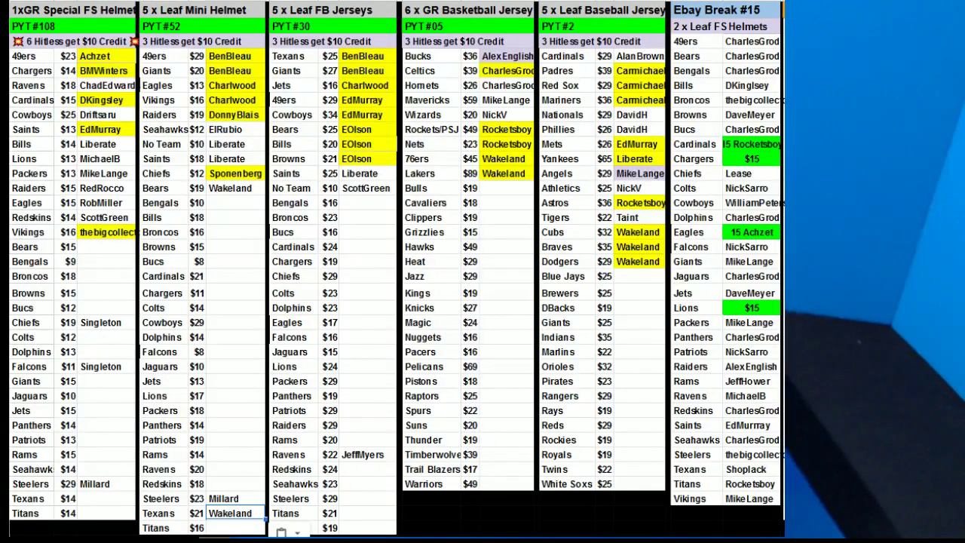
{"action": "key", "text": "Escape"}
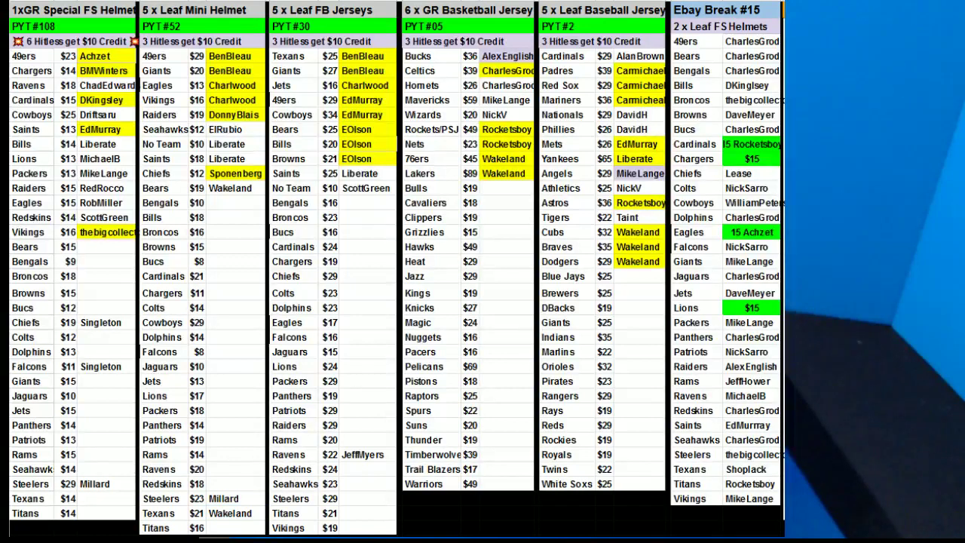
Sort the first list's rows by buyer column C, A→Z.
{"action": "mouse_move", "coordinate": [30, 56]}
{"action": "left_mouse_down"}
{"action": "mouse_move", "coordinate": [79, 113]}
{"action": "mouse_move", "coordinate": [95, 467]}
{"action": "mouse_move", "coordinate": [83, 483]}
{"action": "left_mouse_up"}
{"action": "right_click", "coordinate": [60, 482]}
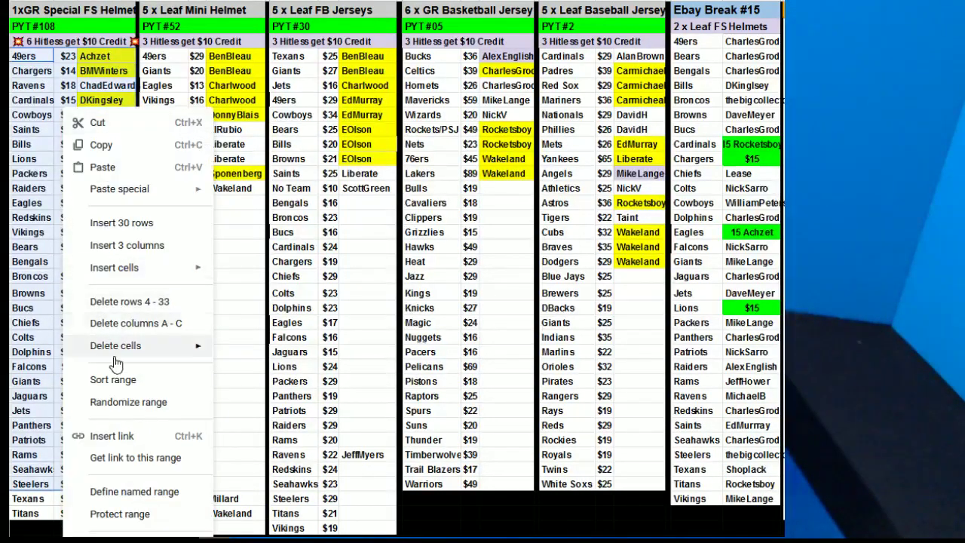
{"action": "left_click", "coordinate": [106, 377]}
{"action": "left_click", "coordinate": [609, 256]}
{"action": "left_click", "coordinate": [640, 299]}
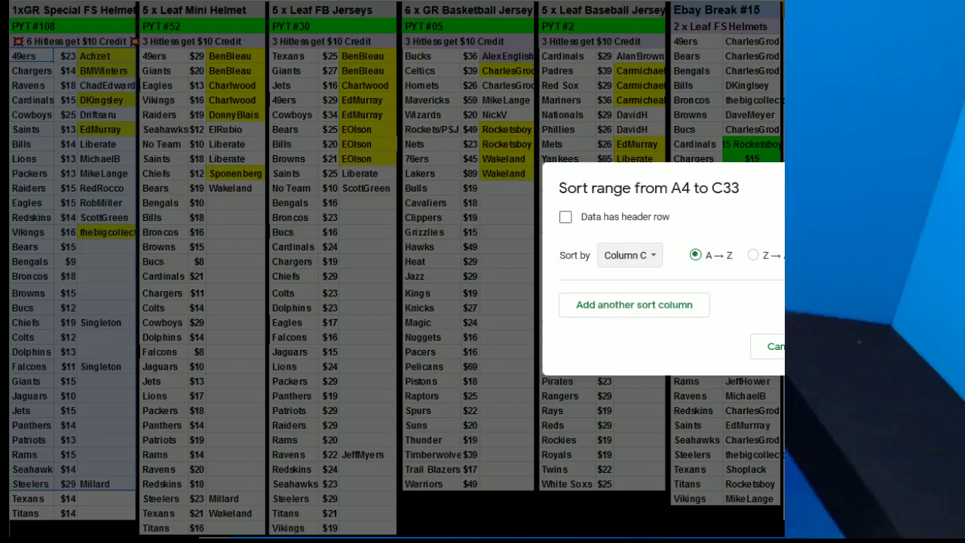
{"action": "left_click", "coordinate": [818, 346]}
Sort the Mini Helmet list's rows by buyer column G, A→Z.
{"action": "left_click_drag", "start_coordinate": [162, 56], "coordinate": [215, 533]}
{"action": "right_click", "coordinate": [185, 235]}
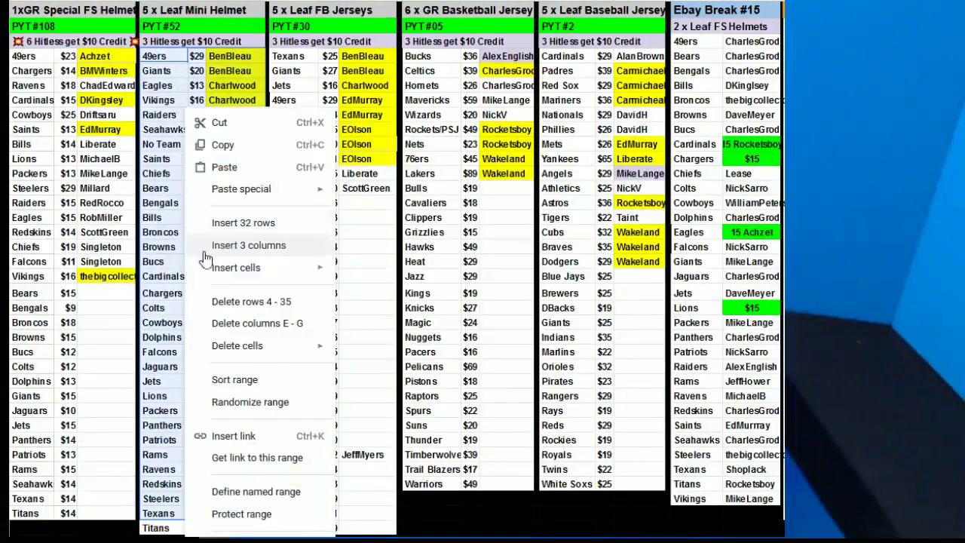
{"action": "left_click", "coordinate": [236, 380]}
{"action": "left_click", "coordinate": [629, 255]}
{"action": "left_click", "coordinate": [646, 299]}
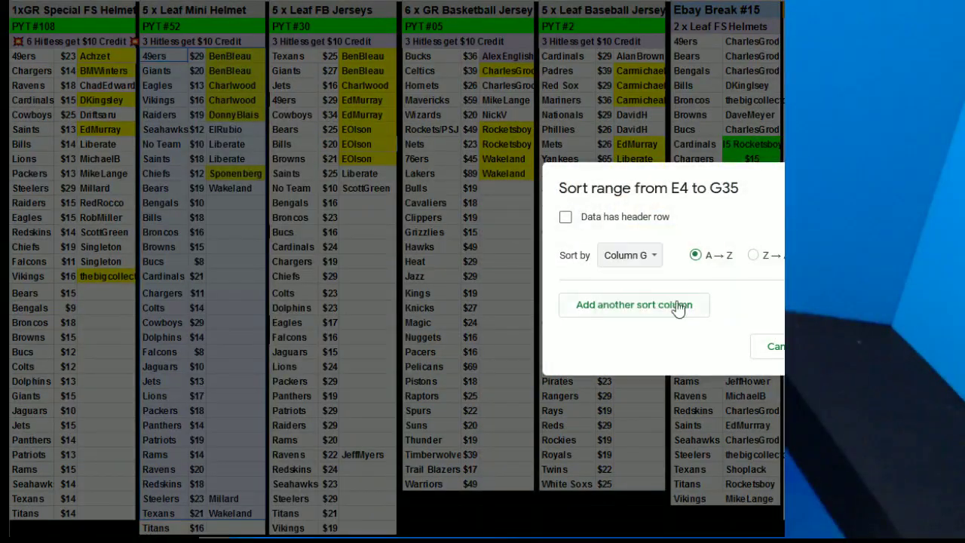
{"action": "left_click", "coordinate": [818, 345]}
Sort the FB Jerseys list's rows by buyer column K, A→Z.
{"action": "left_click_drag", "start_coordinate": [288, 56], "coordinate": [358, 470]}
{"action": "right_click", "coordinate": [336, 276]}
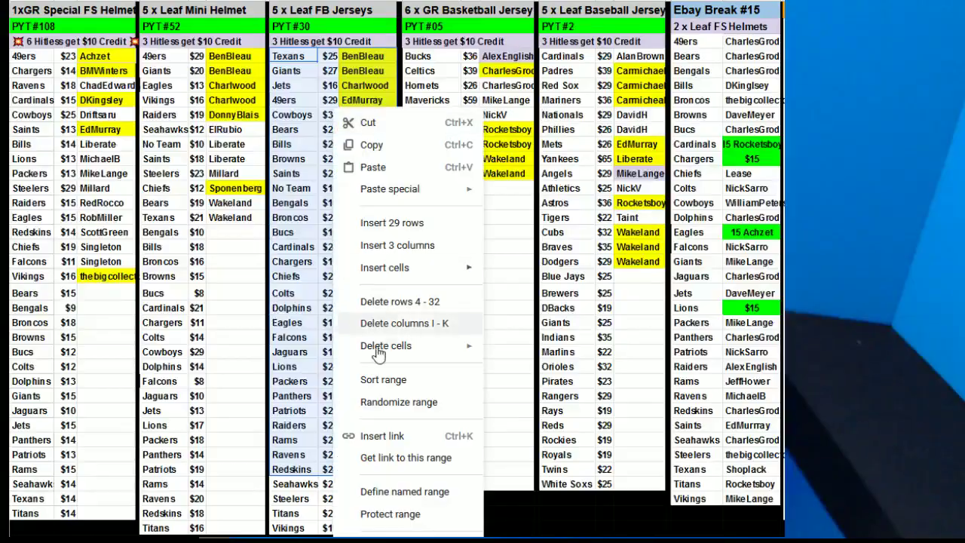
{"action": "left_click", "coordinate": [383, 389]}
{"action": "left_click", "coordinate": [629, 255]}
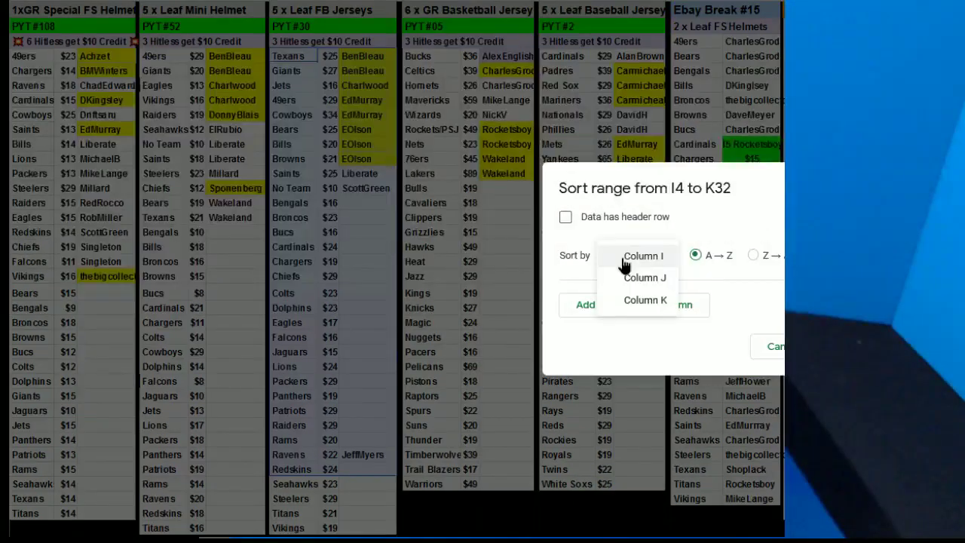
{"action": "left_click", "coordinate": [636, 303]}
{"action": "left_click", "coordinate": [817, 345]}
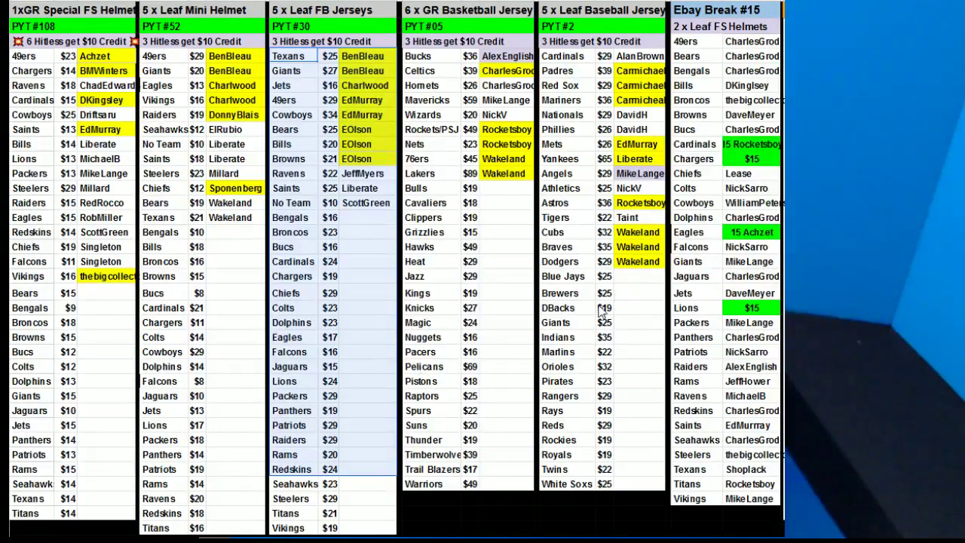
{"action": "left_click", "coordinate": [763, 312]}
Type '15' plus the buyer's name in the Lions cell, and a buyer's name beside Falcons $8.
{"action": "type", "text": "15"}
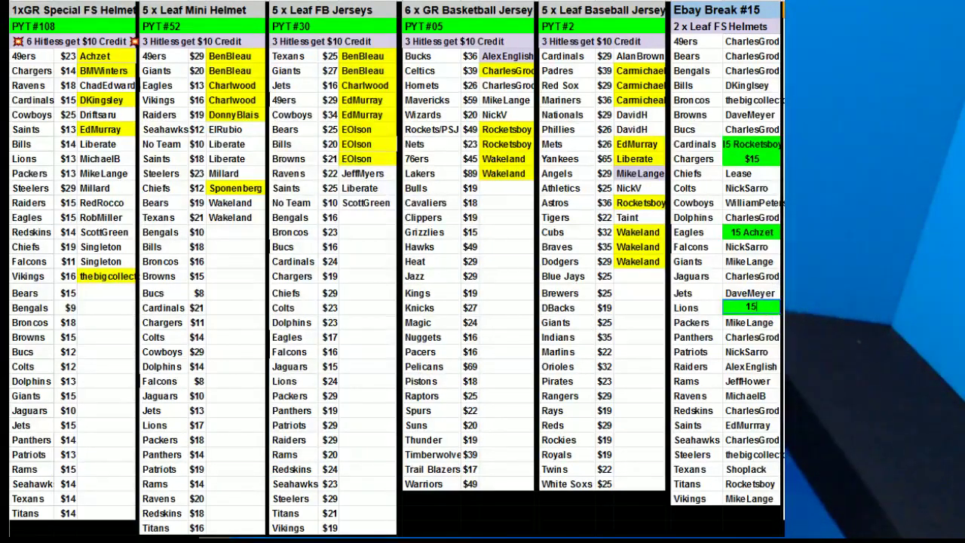
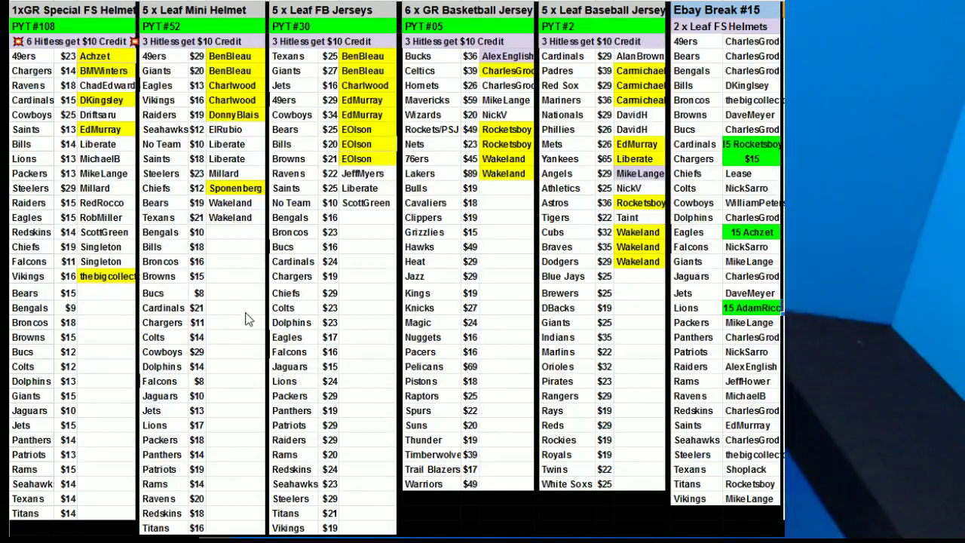
{"action": "left_click", "coordinate": [236, 379]}
{"action": "type", "text": "Bales"}
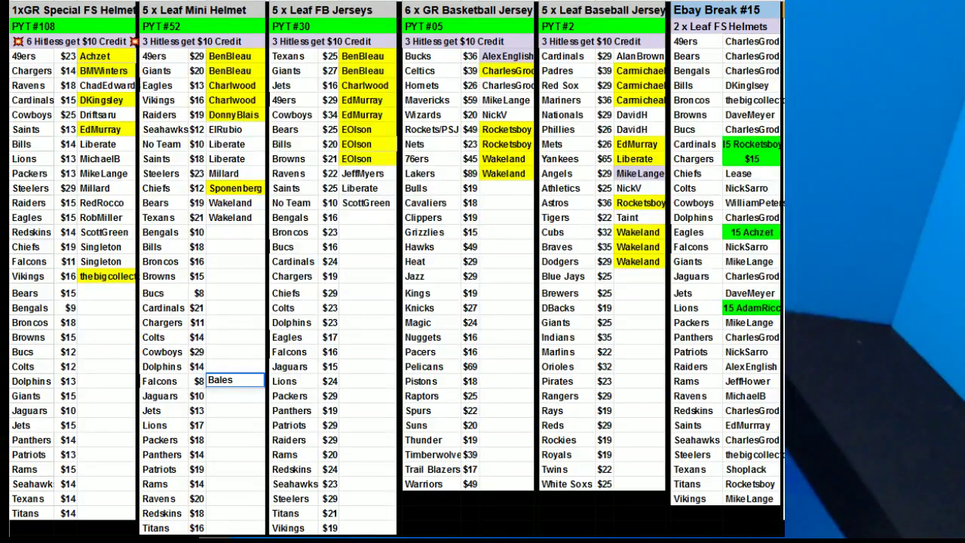
Append the buyer's name after 15 in the green Chargers Ebay Break cell.
{"action": "double_click", "coordinate": [764, 158]}
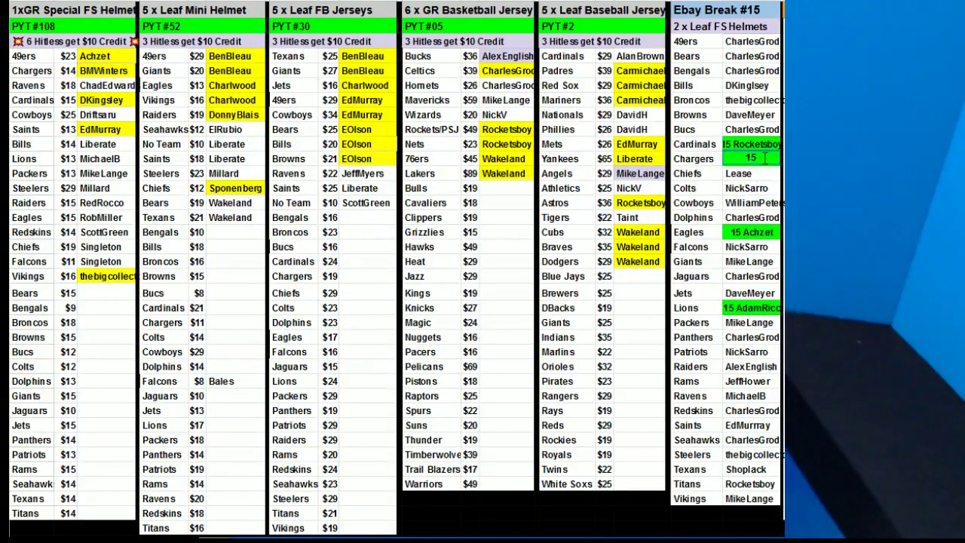
Fill the Chiefs and Falcons buyer cells in the first list yellow.
{"action": "left_click", "coordinate": [106, 251]}
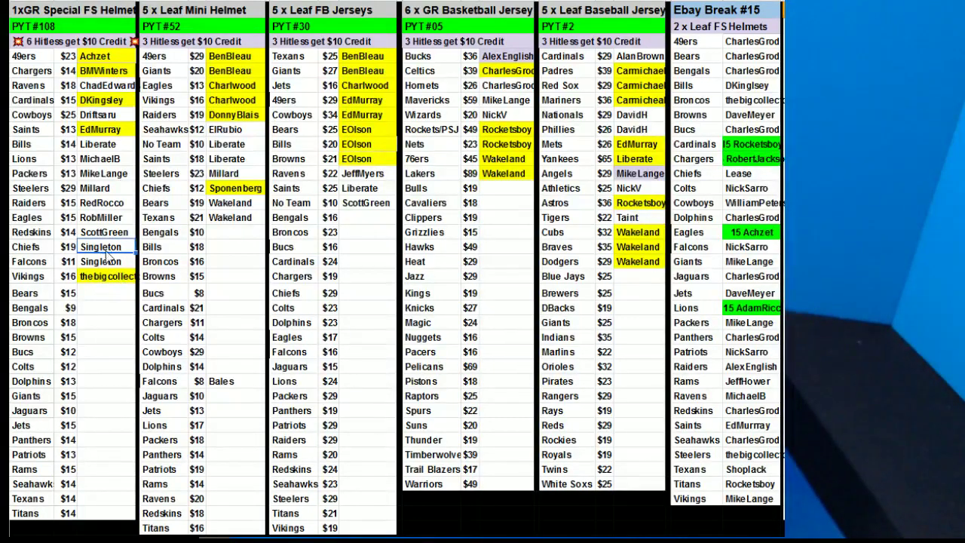
{"action": "left_click_drag", "start_coordinate": [108, 254], "coordinate": [108, 261]}
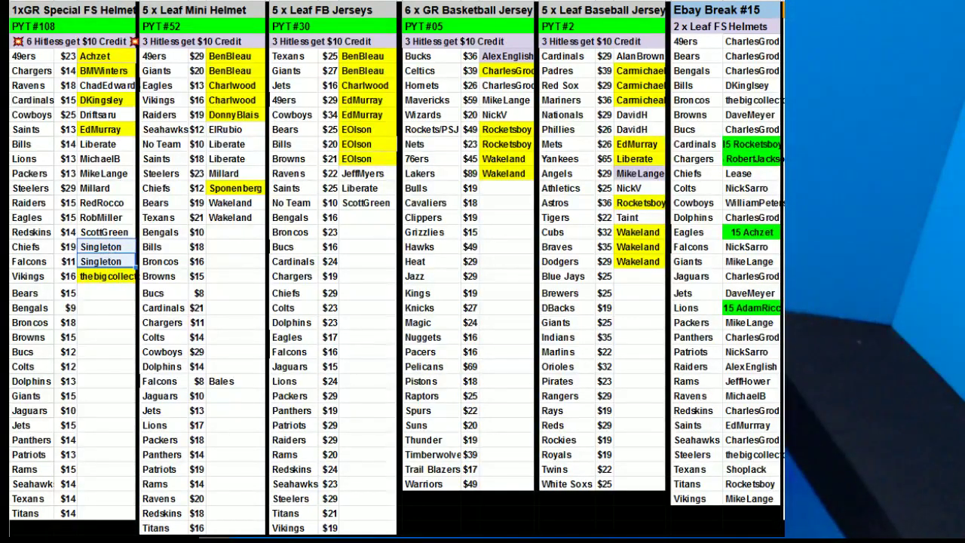
{"action": "left_click", "coordinate": [519, 29]}
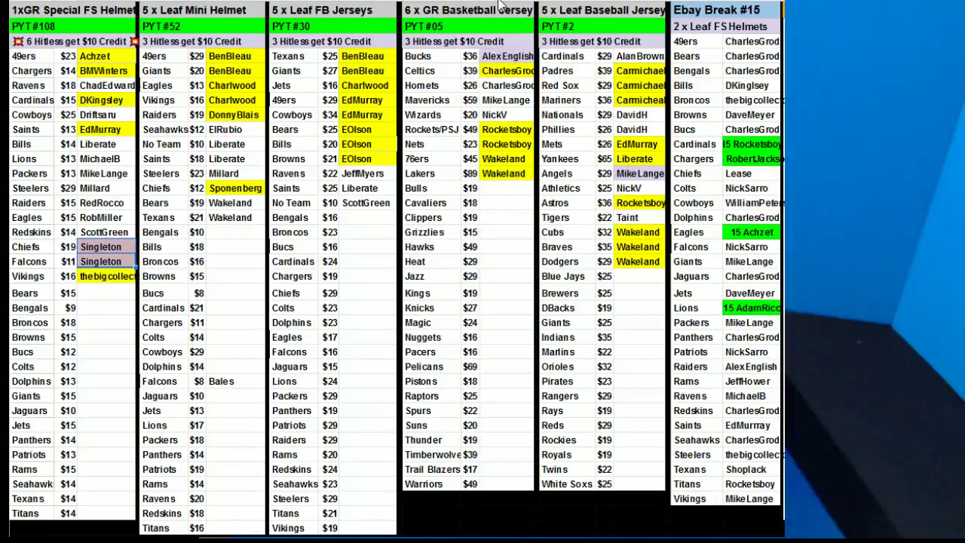
{"action": "left_click", "coordinate": [503, 5]}
{"action": "left_click", "coordinate": [517, 28]}
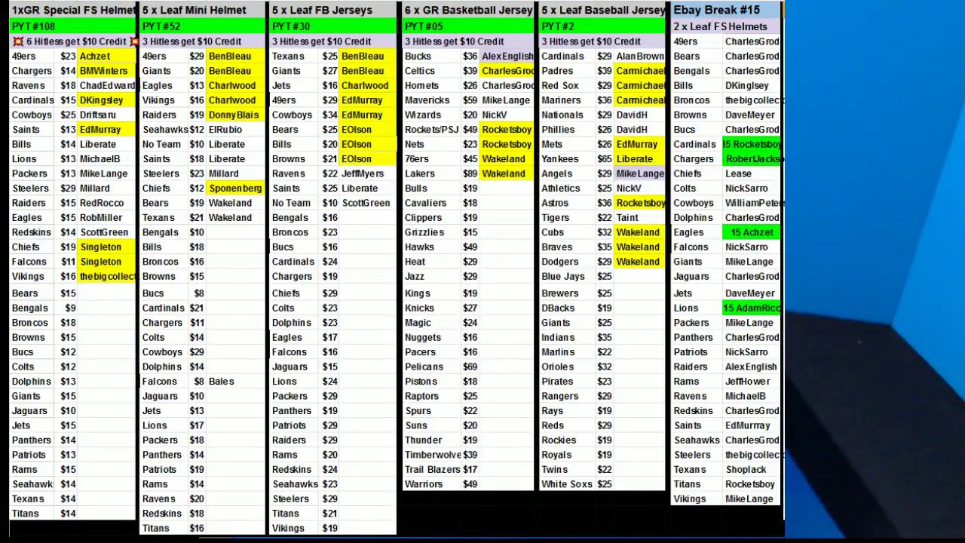
{"action": "left_click", "coordinate": [452, 249]}
{"action": "left_click", "coordinate": [761, 232]}
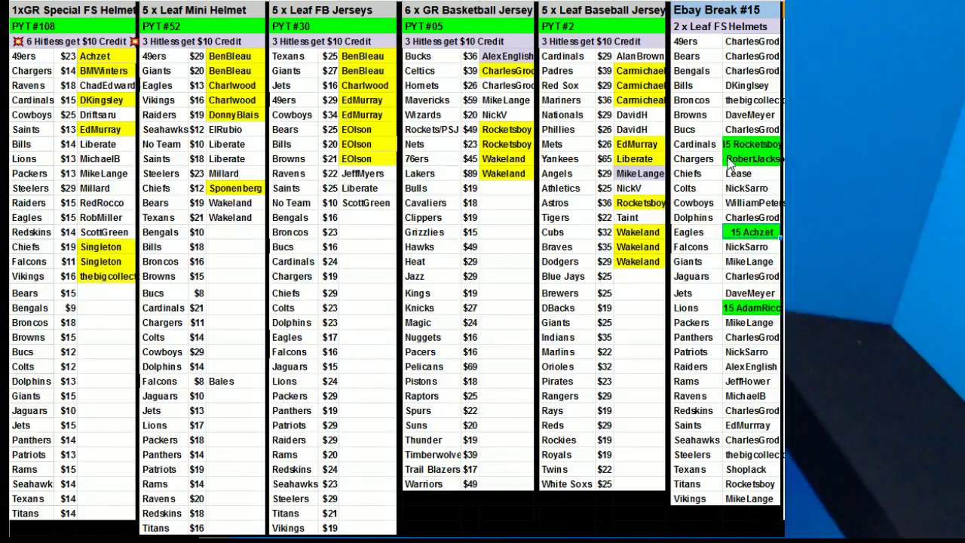
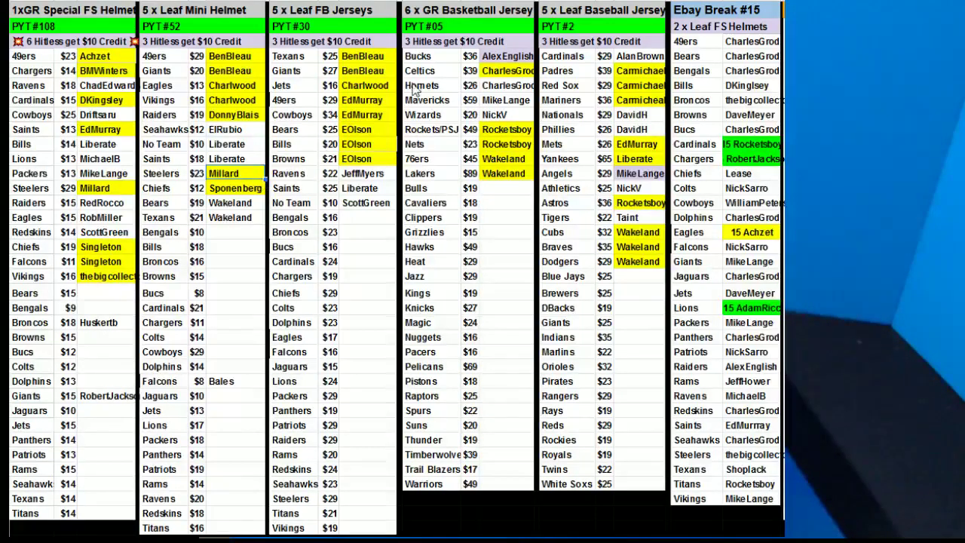
Replace the Raiders helmet buyer with a new name and enter a buyer beside Broncos $23.
{"action": "left_click", "coordinate": [122, 204]}
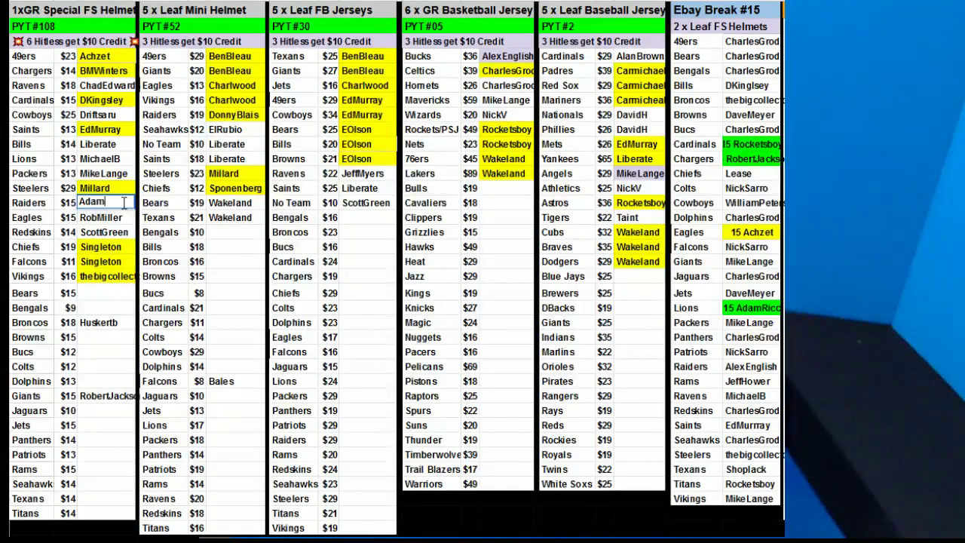
{"action": "left_click", "coordinate": [325, 277]}
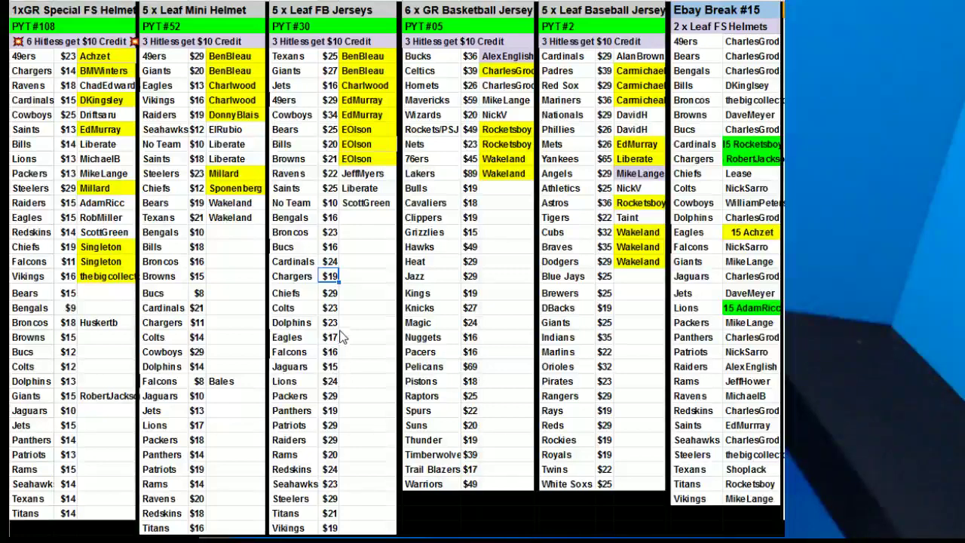
{"action": "left_click", "coordinate": [357, 235]}
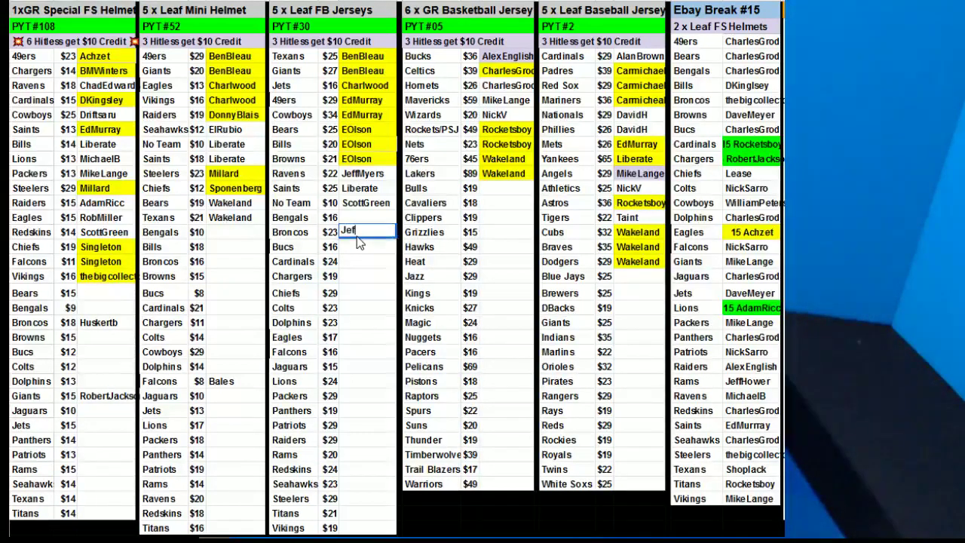
{"action": "key", "text": "Return"}
{"action": "key", "text": "Return"}
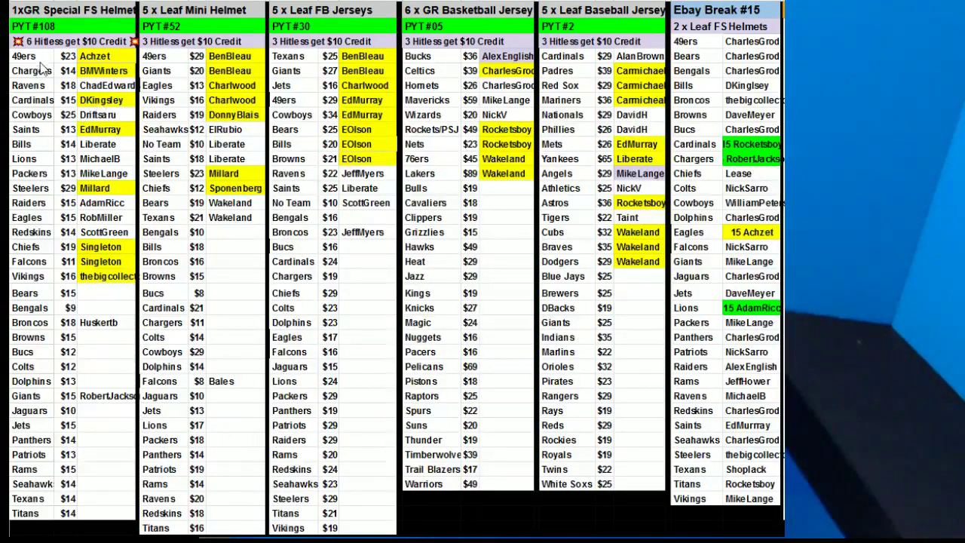
Sort the helmet team list by buyer name in column C.
{"action": "left_click_drag", "start_coordinate": [44, 60], "coordinate": [83, 426]}
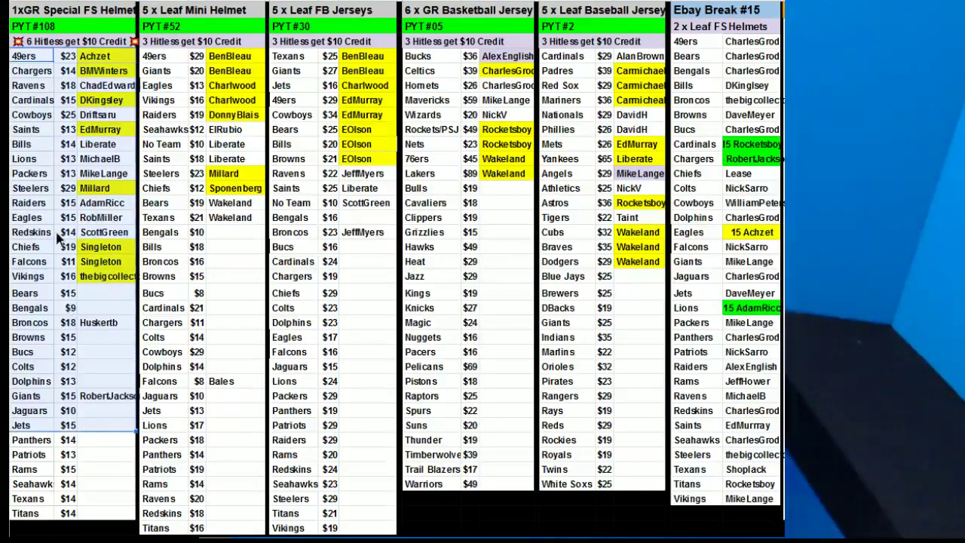
{"action": "right_click", "coordinate": [57, 426]}
{"action": "left_click", "coordinate": [106, 380]}
{"action": "left_click", "coordinate": [630, 255]}
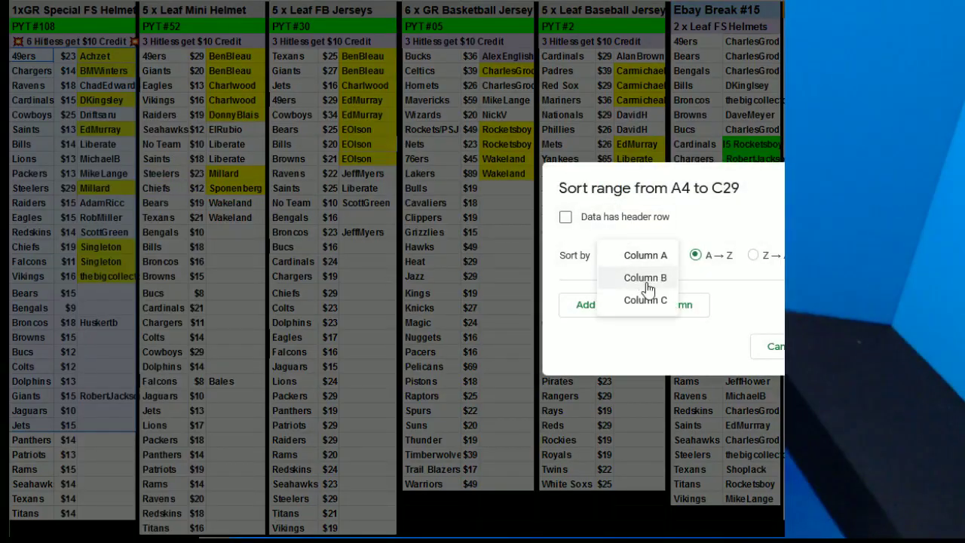
{"action": "left_click", "coordinate": [630, 300]}
{"action": "left_click", "coordinate": [807, 349]}
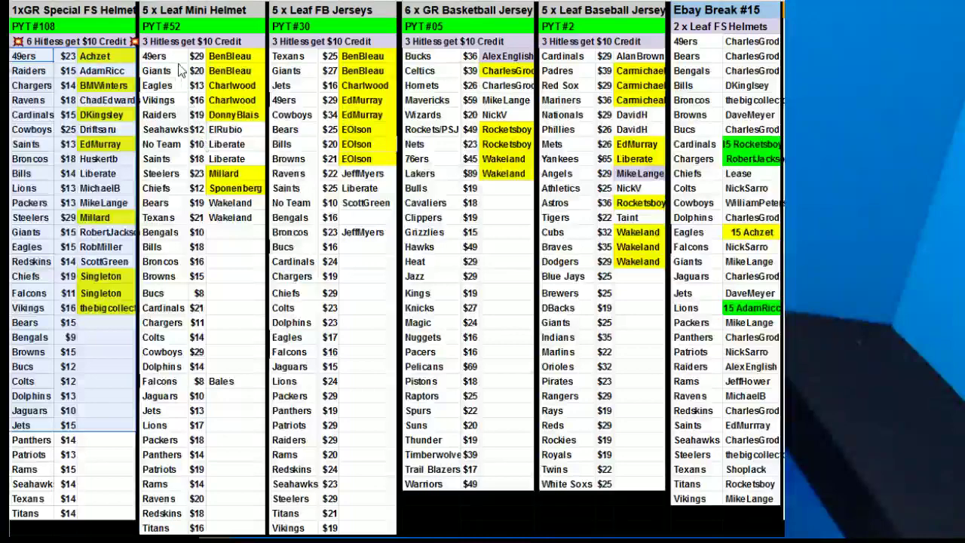
Sort the Mini Helmet team list by buyer name in column G.
{"action": "left_click_drag", "start_coordinate": [181, 59], "coordinate": [215, 386]}
{"action": "right_click", "coordinate": [215, 386]}
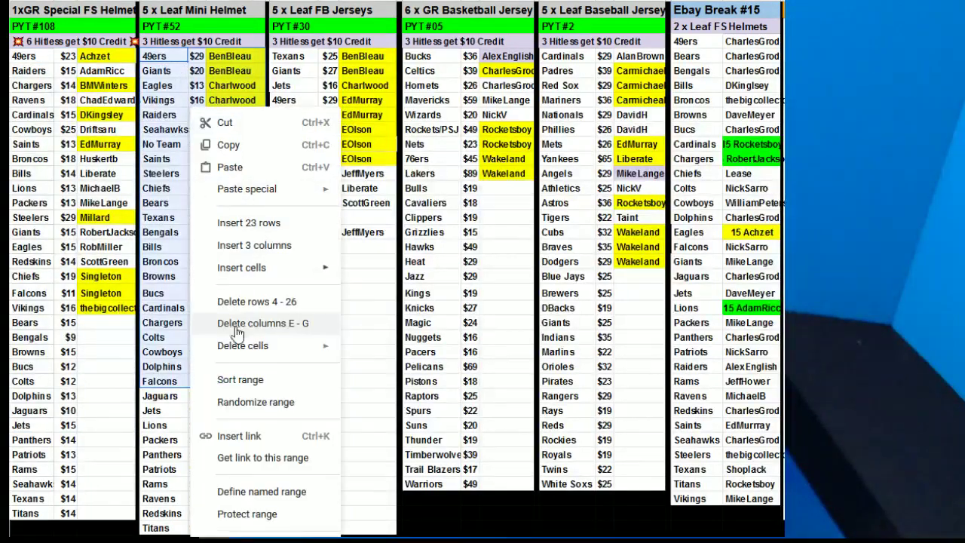
{"action": "left_click", "coordinate": [249, 377]}
{"action": "left_click", "coordinate": [630, 255]}
{"action": "left_click", "coordinate": [629, 299]}
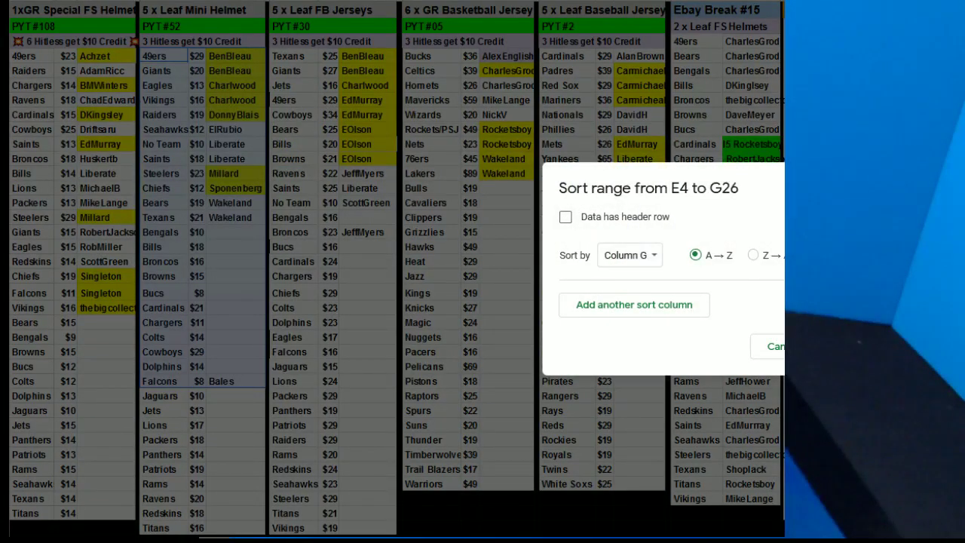
{"action": "left_click", "coordinate": [807, 349]}
Sort the FB Jerseys team list by buyer name in column K.
{"action": "mouse_move", "coordinate": [309, 57]}
{"action": "left_mouse_down"}
{"action": "mouse_move", "coordinate": [321, 276]}
{"action": "mouse_move", "coordinate": [295, 60]}
{"action": "left_mouse_up"}
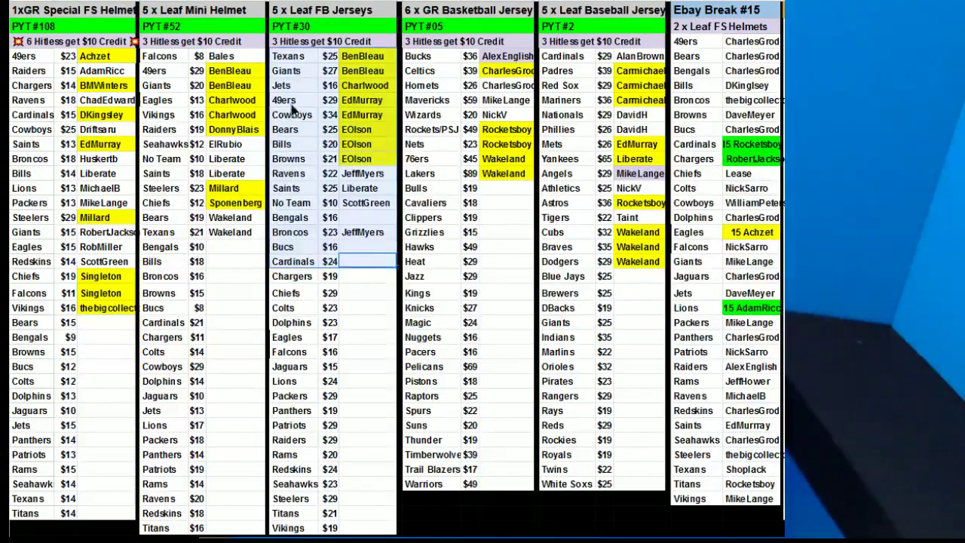
{"action": "right_click", "coordinate": [298, 113]}
{"action": "left_click", "coordinate": [332, 376]}
{"action": "left_click", "coordinate": [630, 255]}
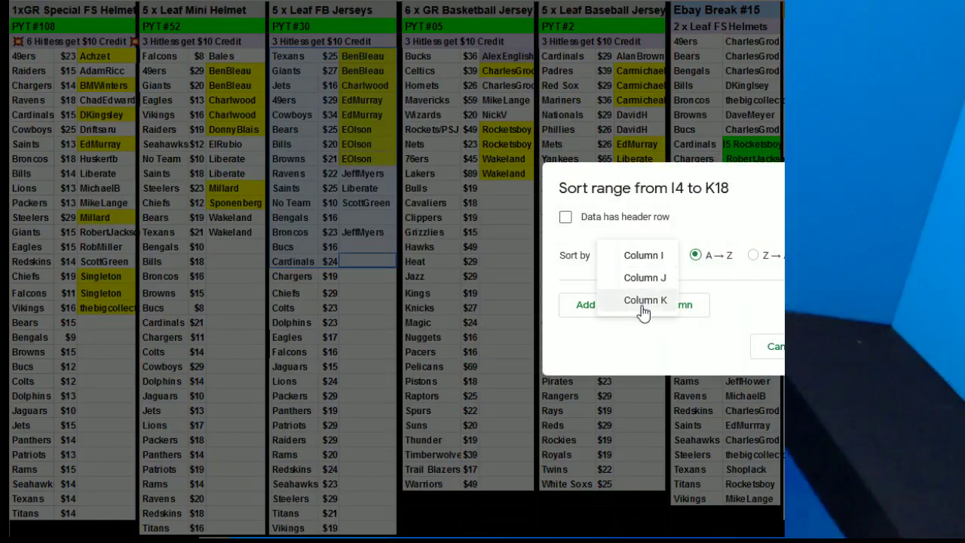
{"action": "left_click", "coordinate": [640, 300]}
{"action": "key", "text": "Return"}
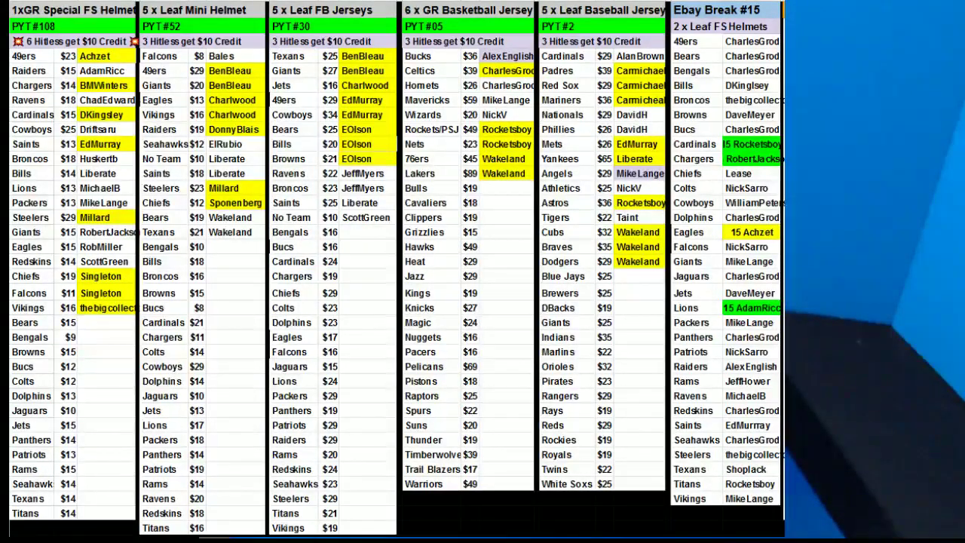
Enter a buyer beside Redskins $18 in the Mini Helmet list.
{"action": "left_click", "coordinate": [213, 500]}
{"action": "left_click", "coordinate": [236, 516]}
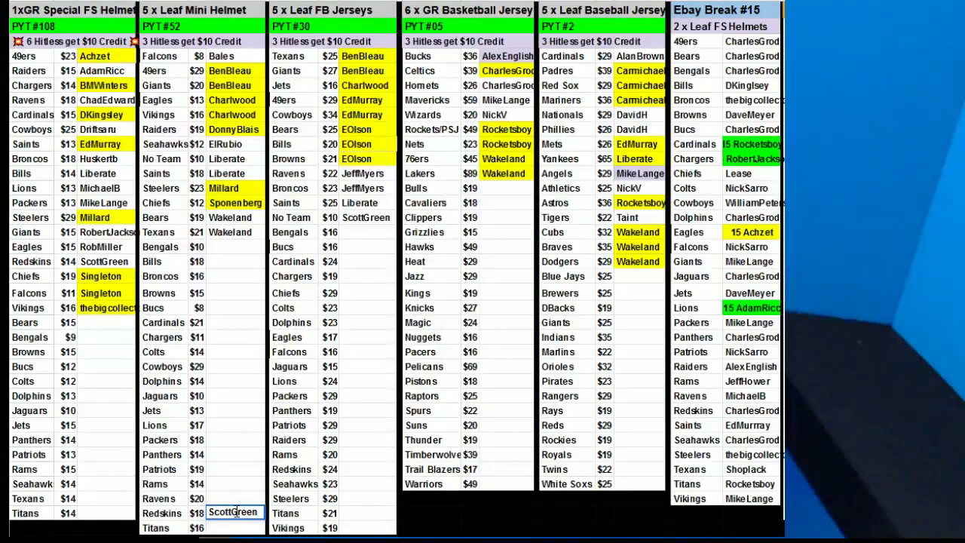
{"action": "left_click", "coordinate": [290, 411]}
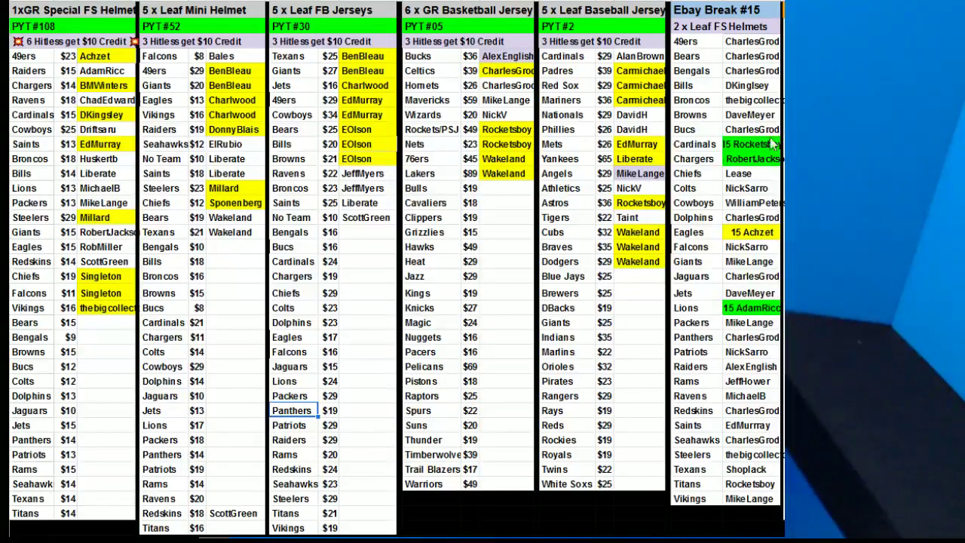
Change the fill of the Cardinals entry in Ebay Break #15, removing its green.
{"action": "left_click", "coordinate": [775, 145]}
{"action": "left_click", "coordinate": [464, 1]}
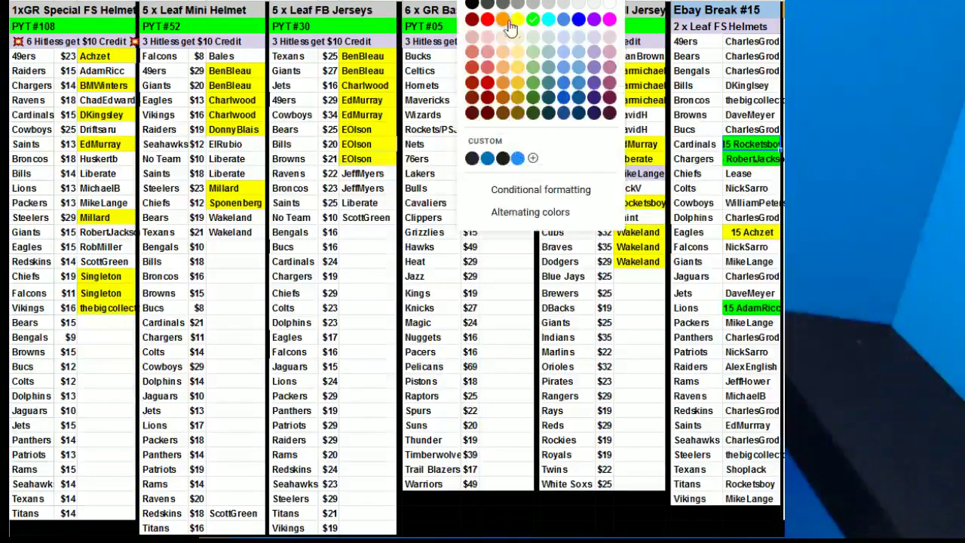
{"action": "left_click", "coordinate": [508, 27]}
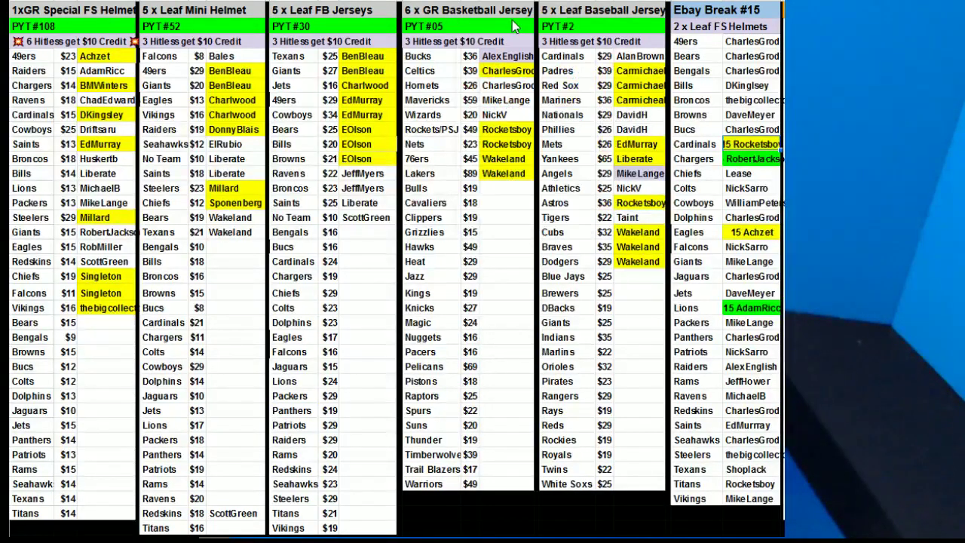
Enter a buyer beside Titans $16 in the Mini Helmet list.
{"action": "left_click", "coordinate": [215, 516]}
{"action": "key", "text": "Down"}
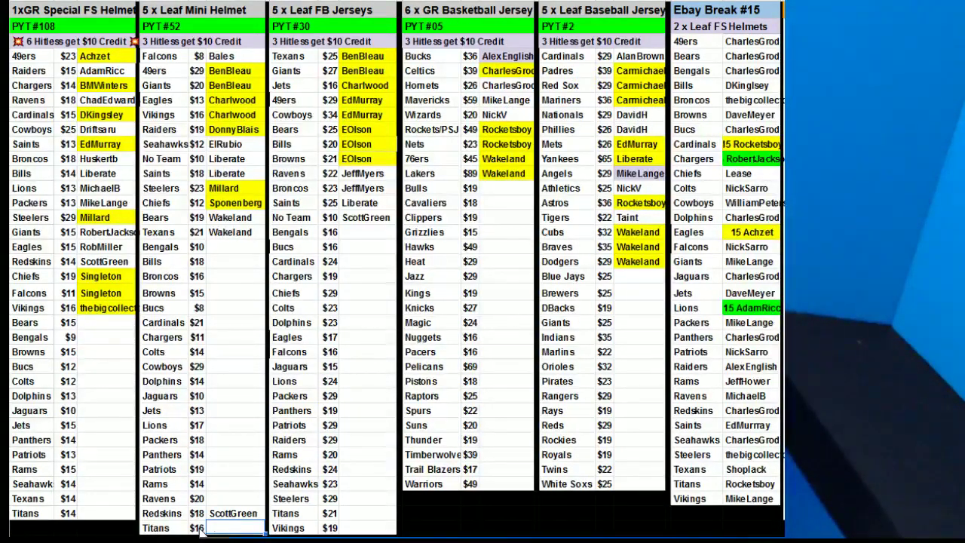
{"action": "type", "text": "Rocketsboy"}
{"action": "key", "text": "Return"}
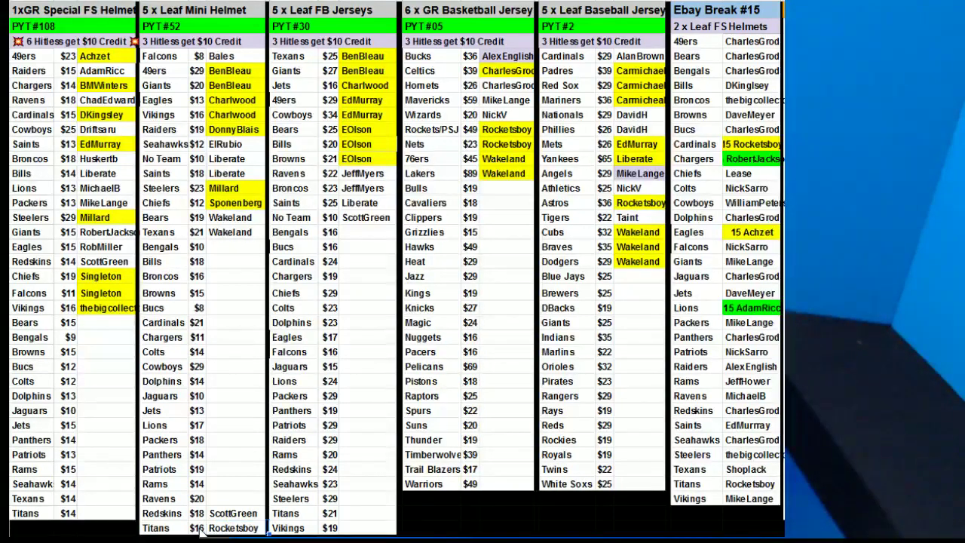
Sort the Mini Helmet block E4:G36 by Column G, A→Z.
{"action": "left_click_drag", "start_coordinate": [159, 56], "coordinate": [232, 531]}
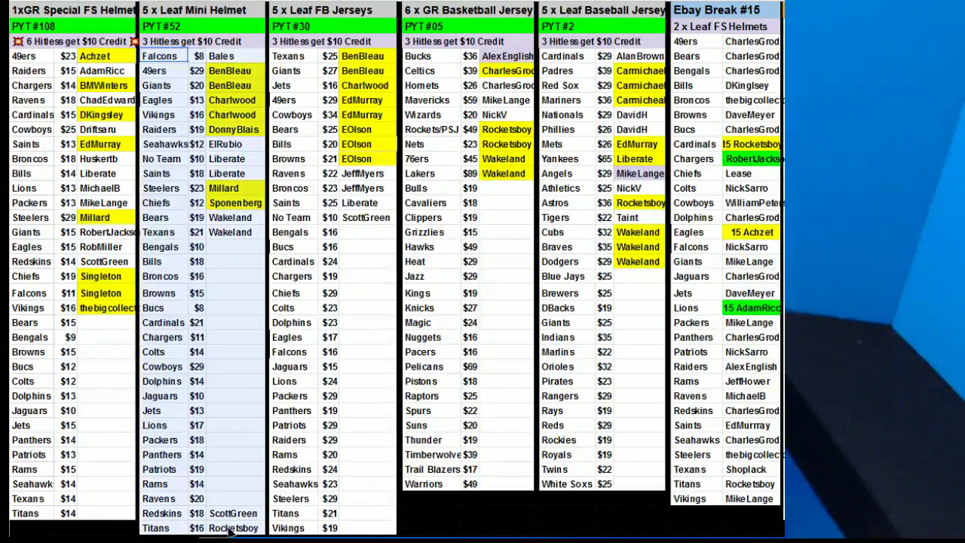
{"action": "right_click", "coordinate": [196, 107]}
{"action": "left_click", "coordinate": [241, 377]}
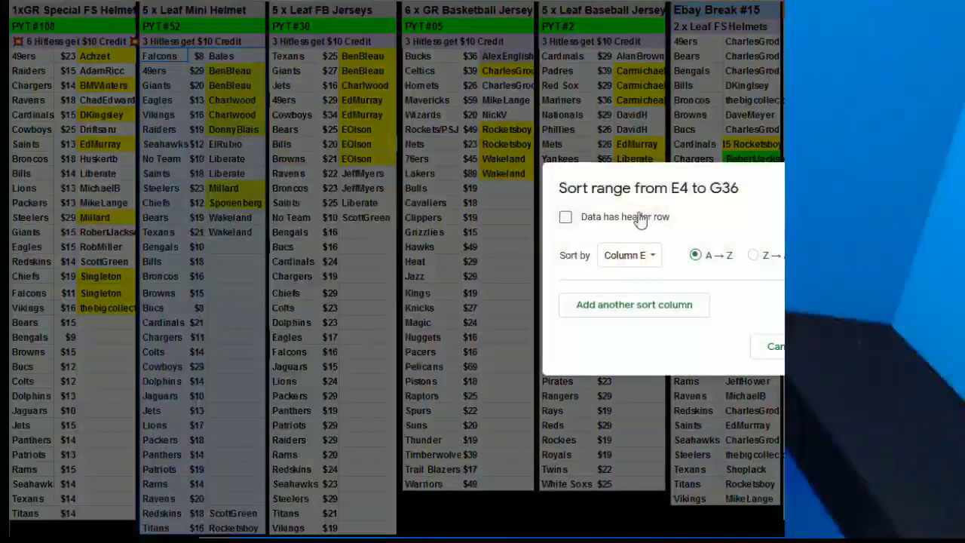
{"action": "left_click", "coordinate": [629, 255]}
{"action": "left_click", "coordinate": [646, 297]}
{"action": "left_click", "coordinate": [822, 346]}
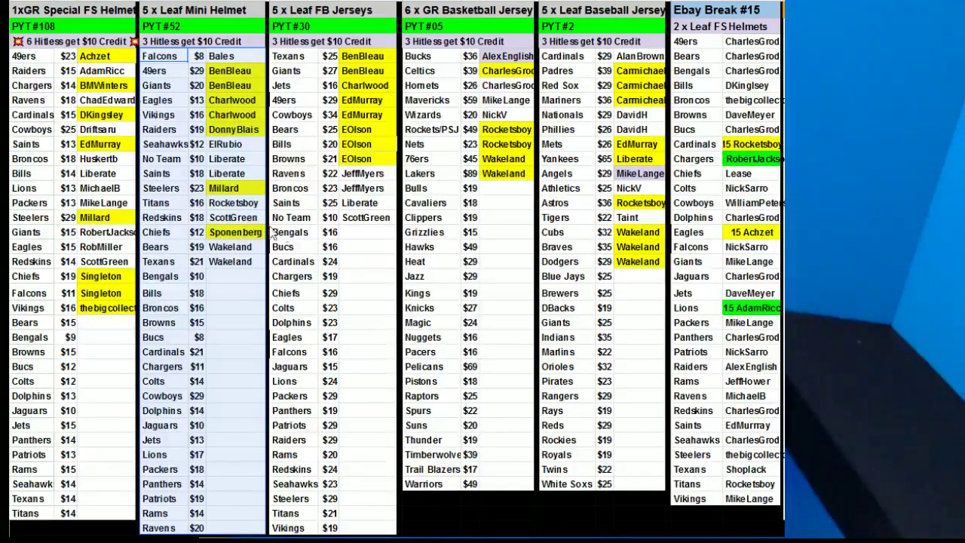
{"action": "left_click", "coordinate": [364, 193]}
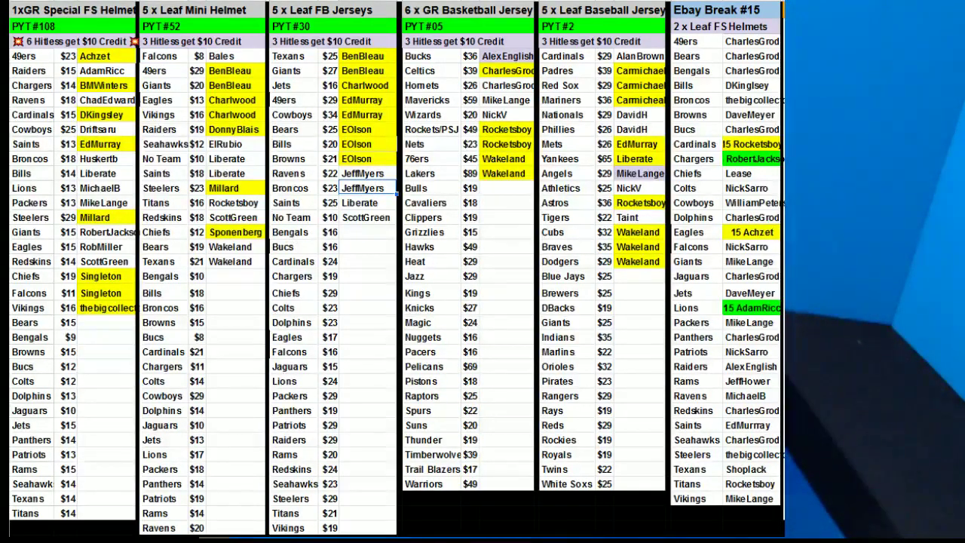
{"action": "left_click", "coordinate": [468, 2]}
{"action": "left_click", "coordinate": [518, 29]}
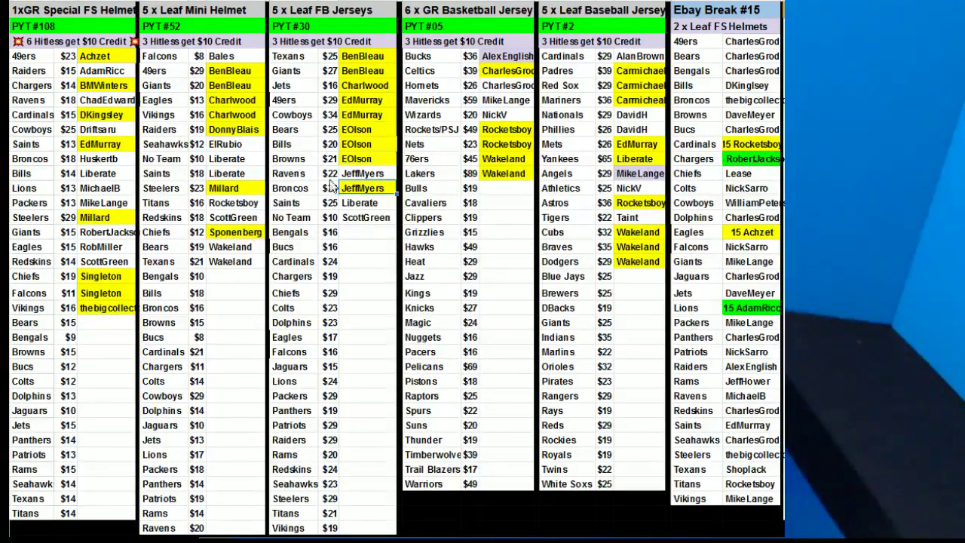
{"action": "left_click", "coordinate": [369, 173]}
{"action": "left_click", "coordinate": [467, 3]}
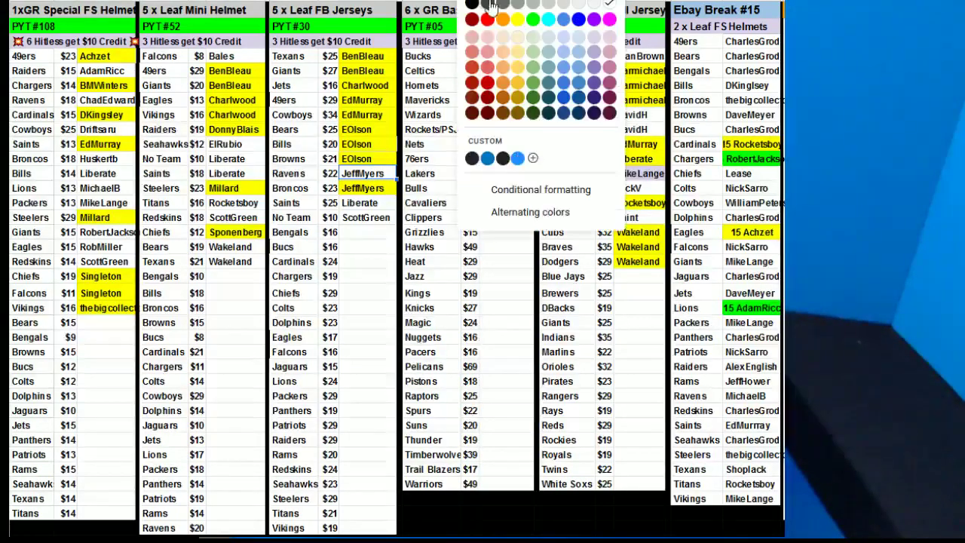
{"action": "left_click", "coordinate": [519, 20]}
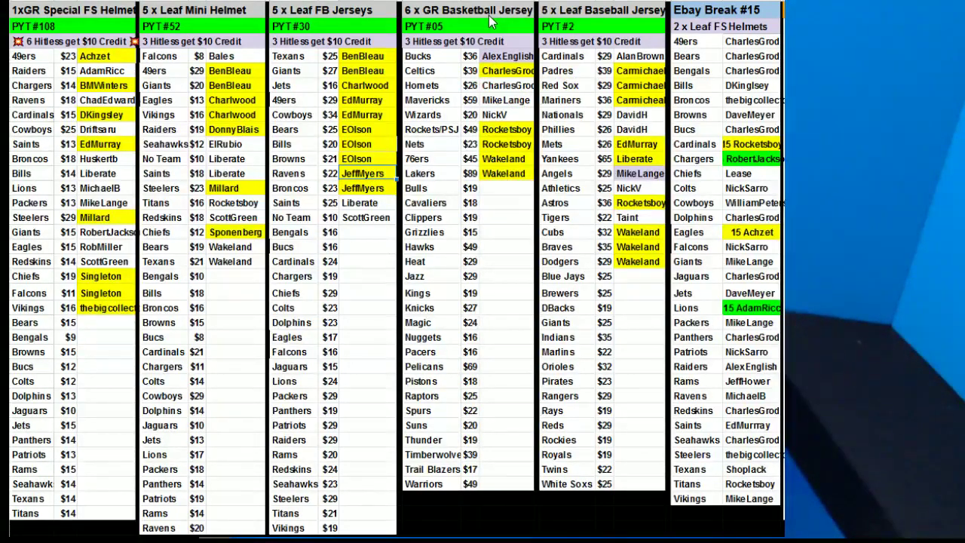
{"action": "left_click", "coordinate": [120, 233]}
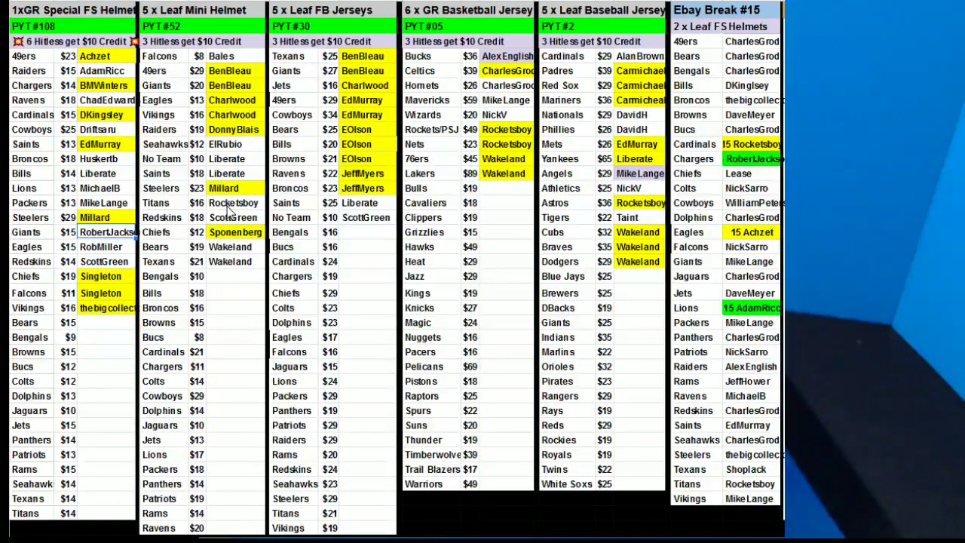
{"action": "left_click", "coordinate": [235, 288]}
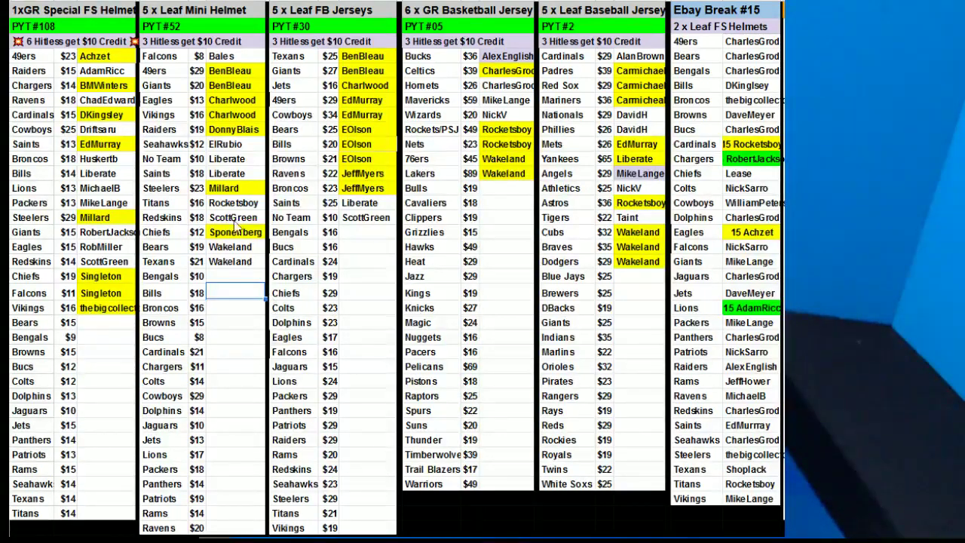
Fill the Raiders FS Helmet buyer and the Falcons, Bears and Texans Mini Helmet buyers yellow.
{"action": "left_click", "coordinate": [121, 77]}
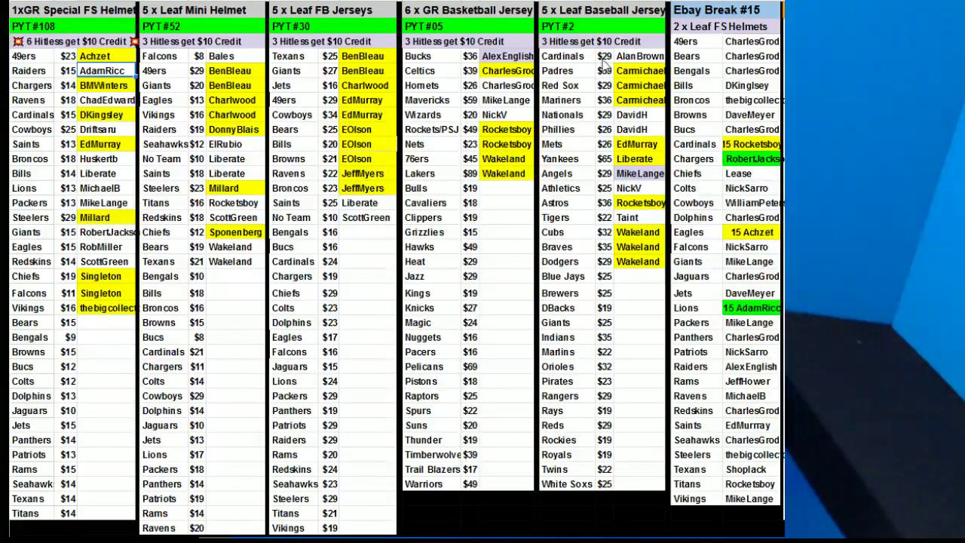
{"action": "left_click", "coordinate": [471, 0]}
{"action": "left_click", "coordinate": [518, 19]}
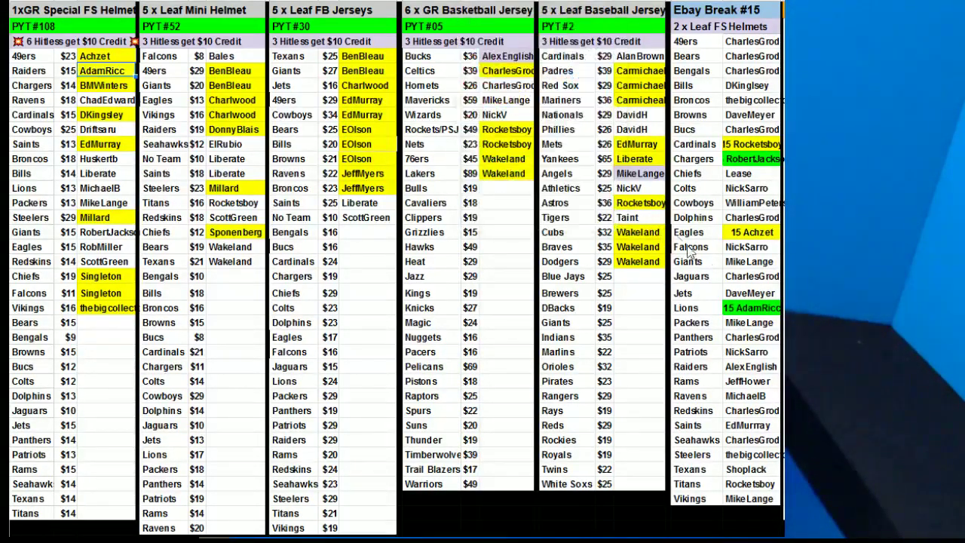
{"action": "left_click", "coordinate": [483, 0]}
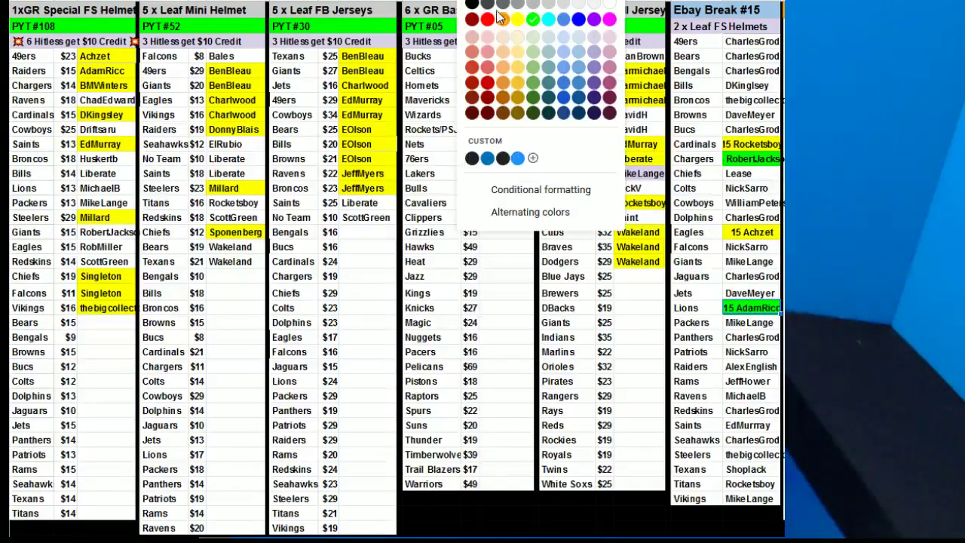
{"action": "left_click", "coordinate": [519, 21]}
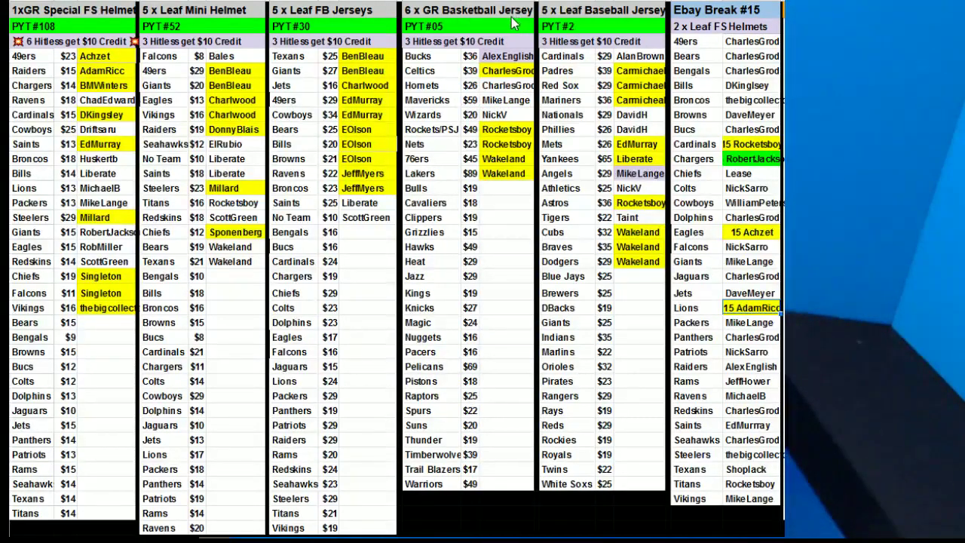
{"action": "left_click", "coordinate": [235, 57]}
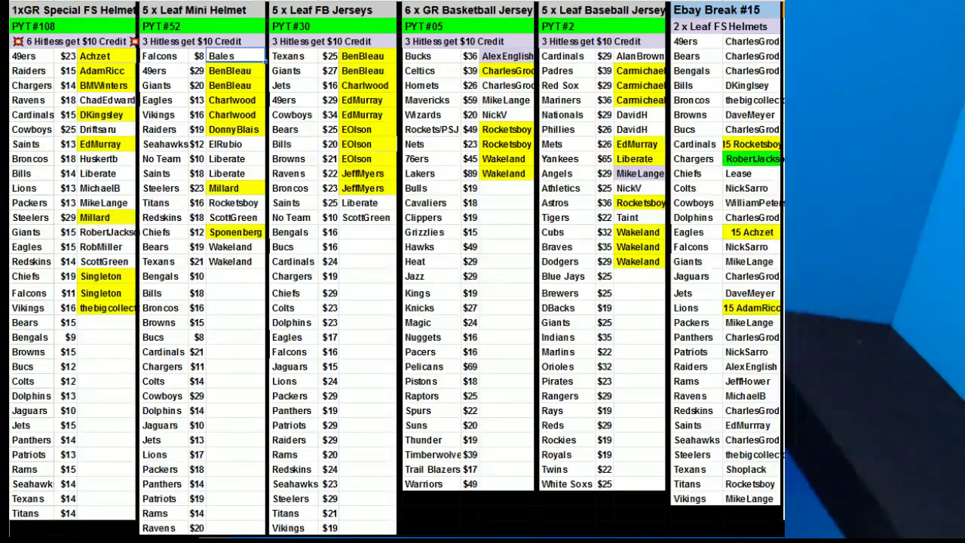
{"action": "left_click", "coordinate": [483, 0]}
{"action": "left_click", "coordinate": [519, 21]}
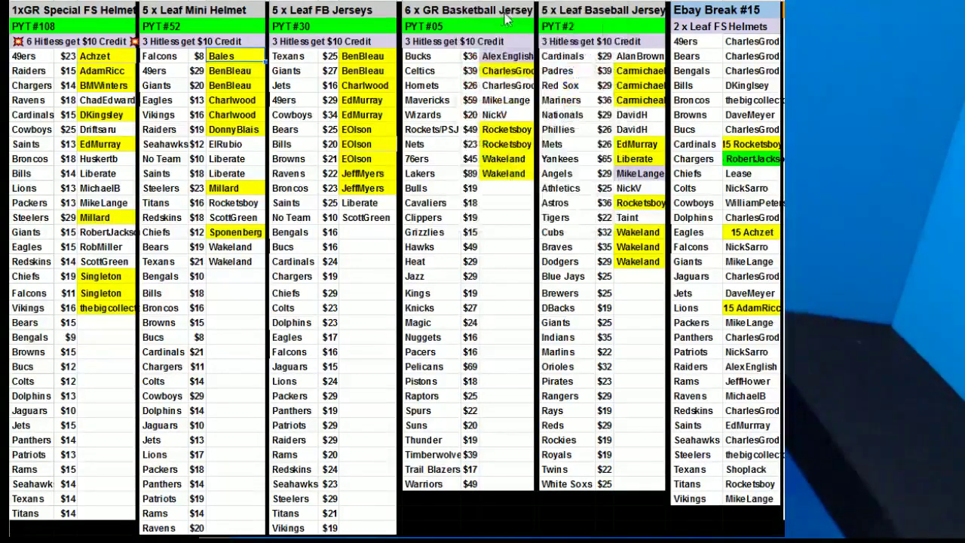
{"action": "left_click_drag", "start_coordinate": [230, 247], "coordinate": [253, 262]}
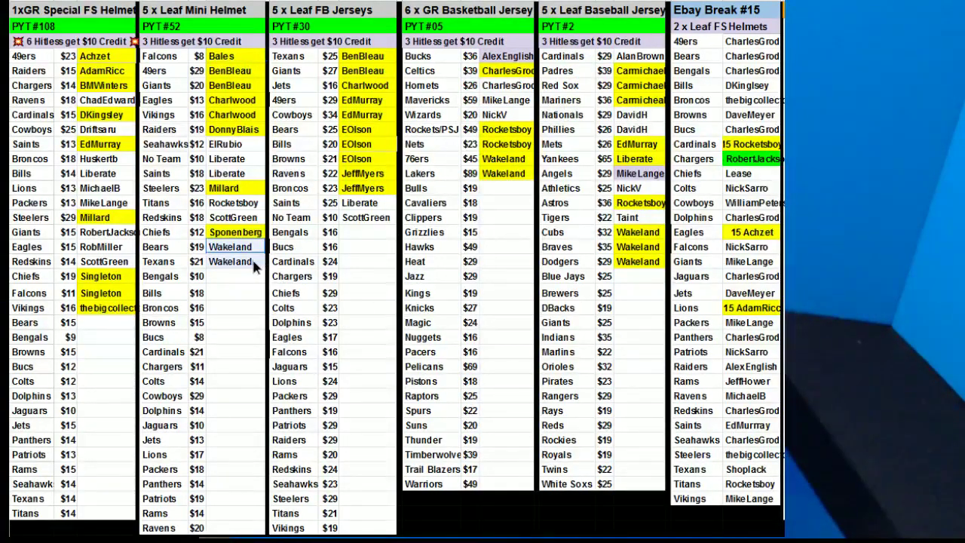
{"action": "left_click", "coordinate": [483, 2]}
{"action": "left_click", "coordinate": [518, 20]}
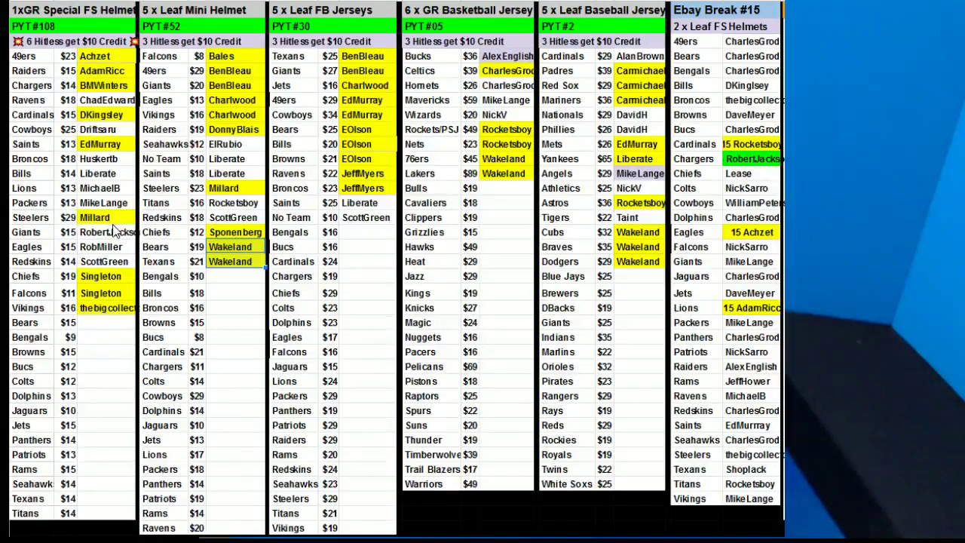
Fill the Packers buyer cell yellow and copy it onto the Mavericks basketball spot.
{"action": "left_click", "coordinate": [105, 175]}
{"action": "left_click", "coordinate": [212, 172]}
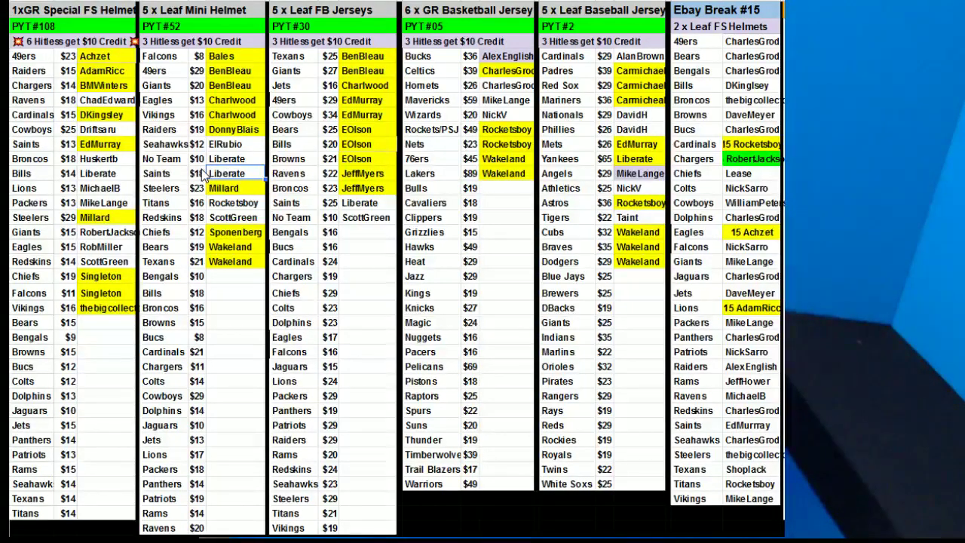
{"action": "left_click", "coordinate": [102, 204]}
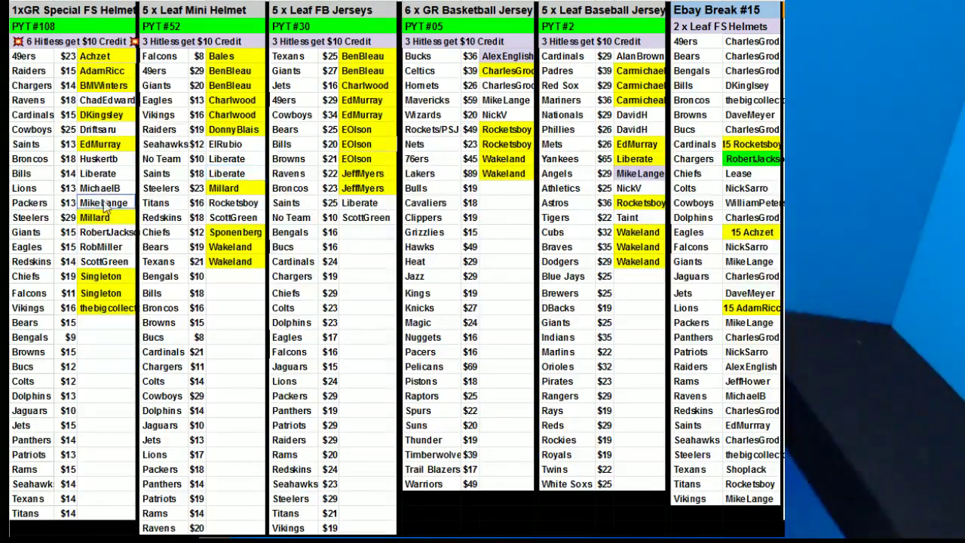
{"action": "left_click", "coordinate": [490, 3]}
{"action": "left_click", "coordinate": [520, 24]}
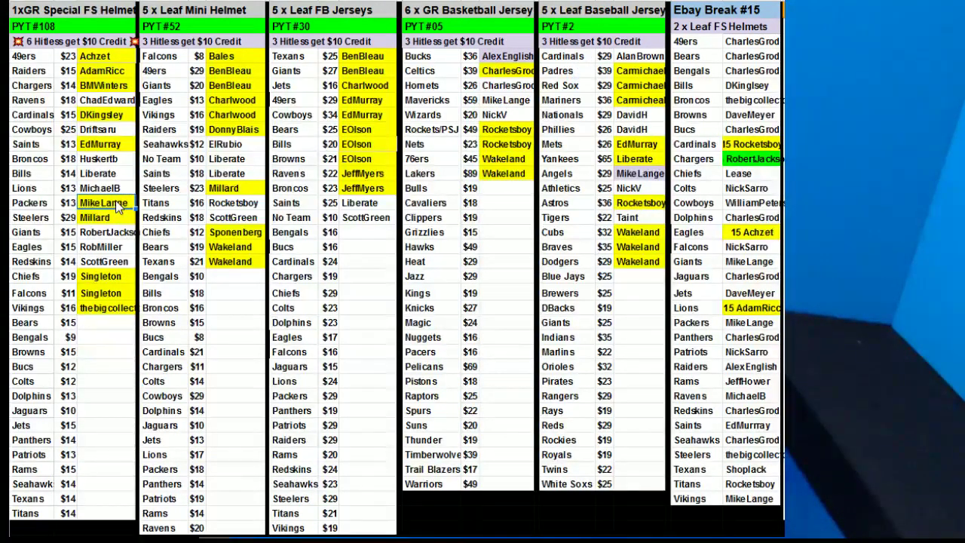
{"action": "key", "text": "ctrl+c"}
{"action": "left_click", "coordinate": [520, 102]}
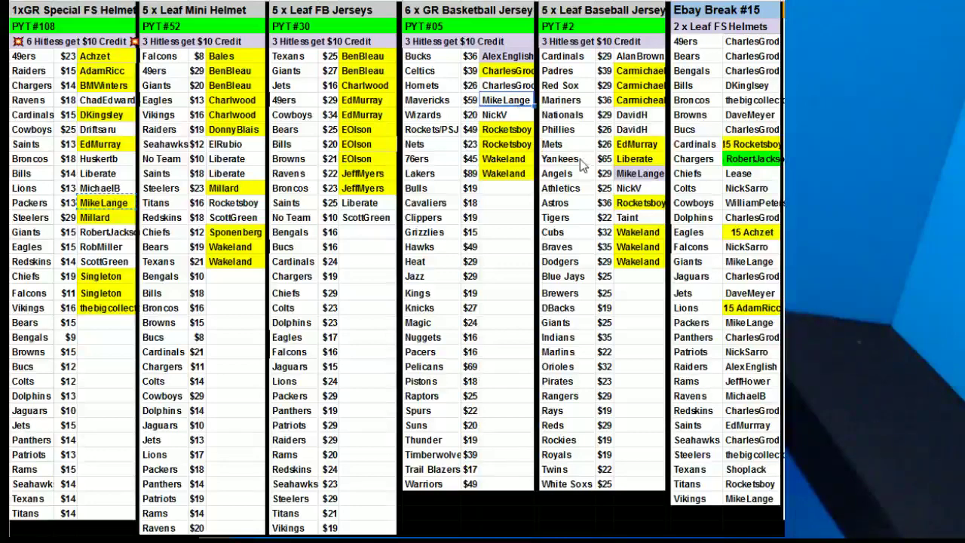
{"action": "key", "text": "ctrl+v"}
{"action": "left_click", "coordinate": [510, 308]}
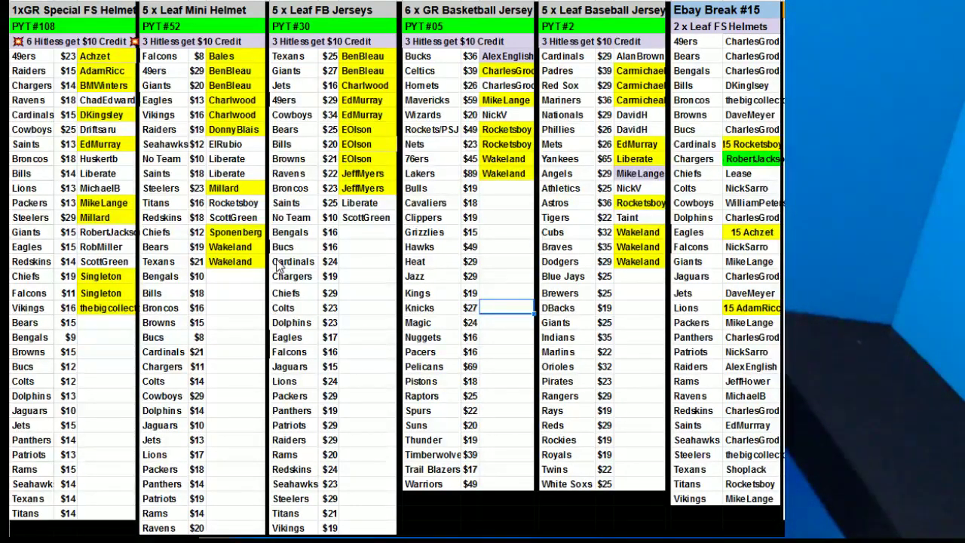
Fill the Titans, Eagles and Broncos buyer cells yellow.
{"action": "left_click", "coordinate": [220, 204]}
{"action": "left_click", "coordinate": [497, 2]}
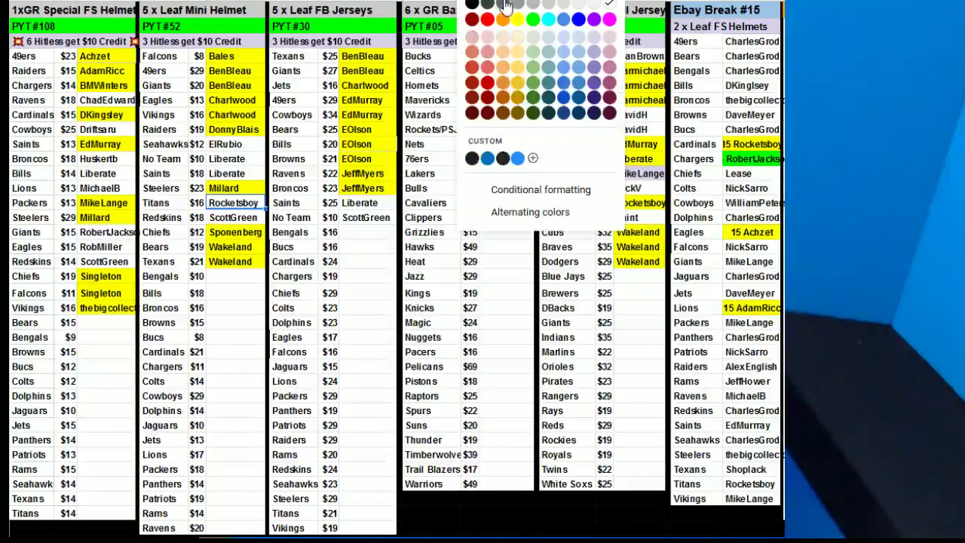
{"action": "left_click", "coordinate": [519, 24]}
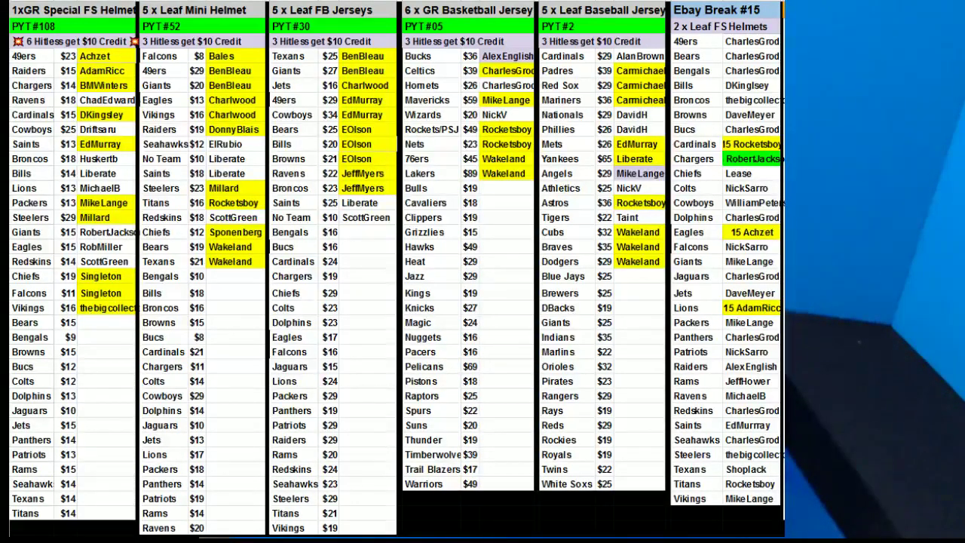
{"action": "left_click", "coordinate": [113, 248]}
{"action": "left_click", "coordinate": [519, 27]}
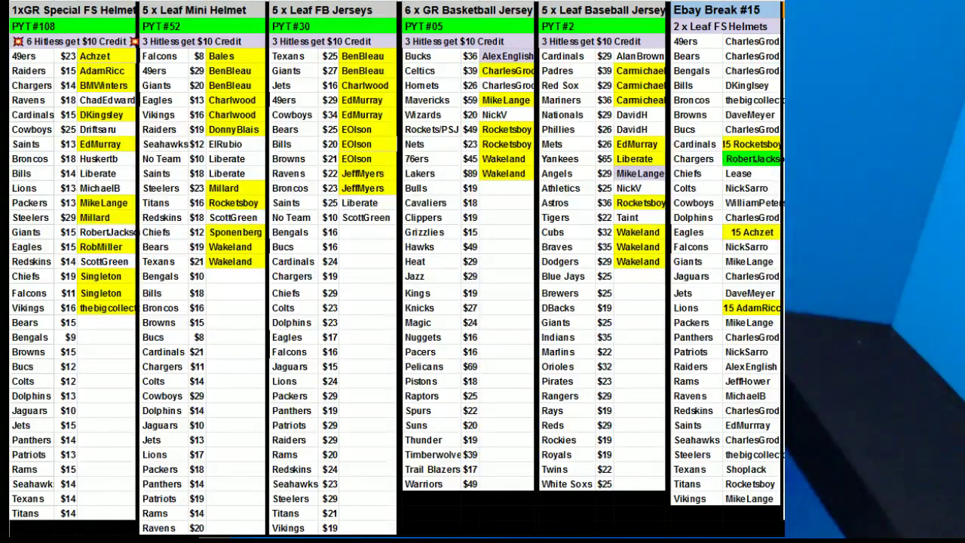
{"action": "left_click", "coordinate": [98, 158]}
{"action": "left_click", "coordinate": [517, 19]}
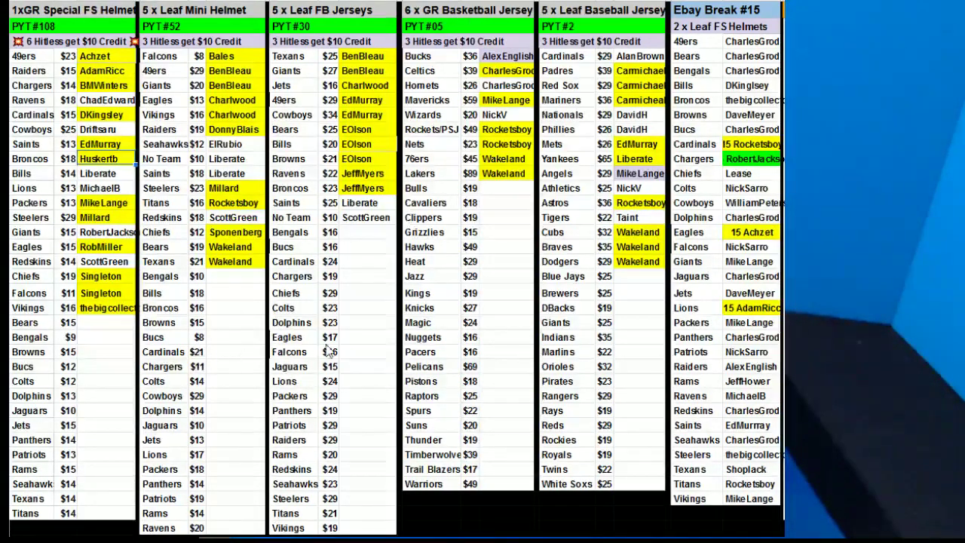
Enter =sum(B12,F11:F12) beside Browns $15, giving a $42 total.
{"action": "left_click", "coordinate": [220, 324]}
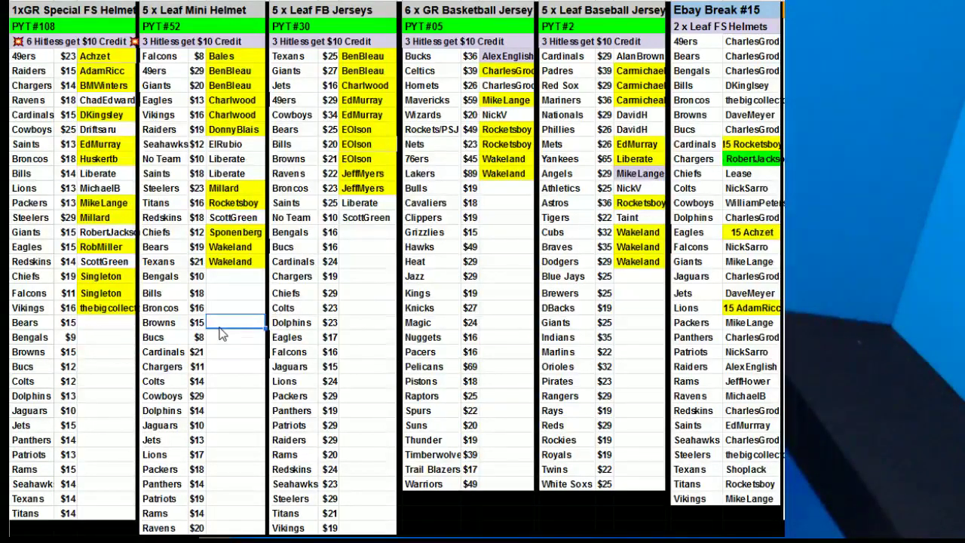
{"action": "type", "text": "=sum("}
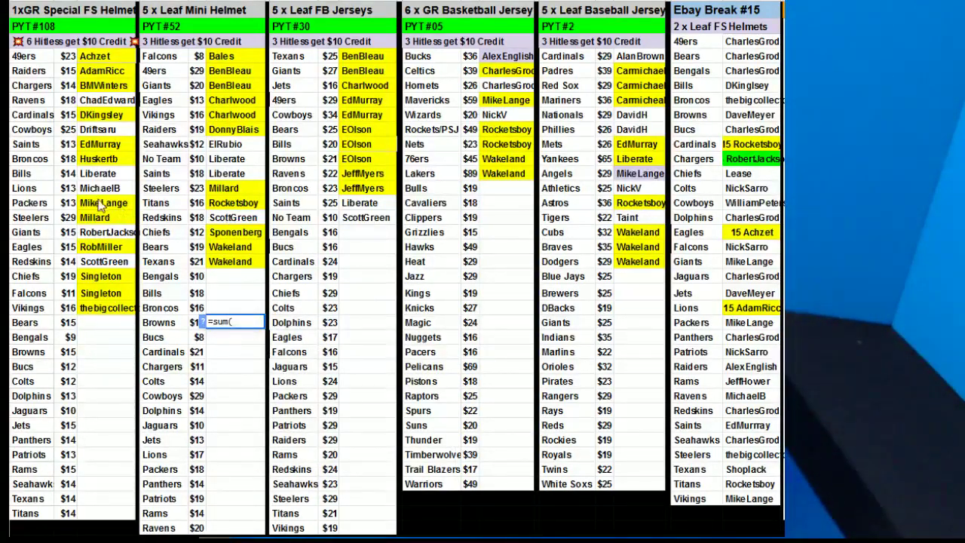
{"action": "left_click", "coordinate": [67, 174]}
{"action": "type", "text": ","}
{"action": "left_click_drag", "start_coordinate": [196, 158], "coordinate": [199, 175]}
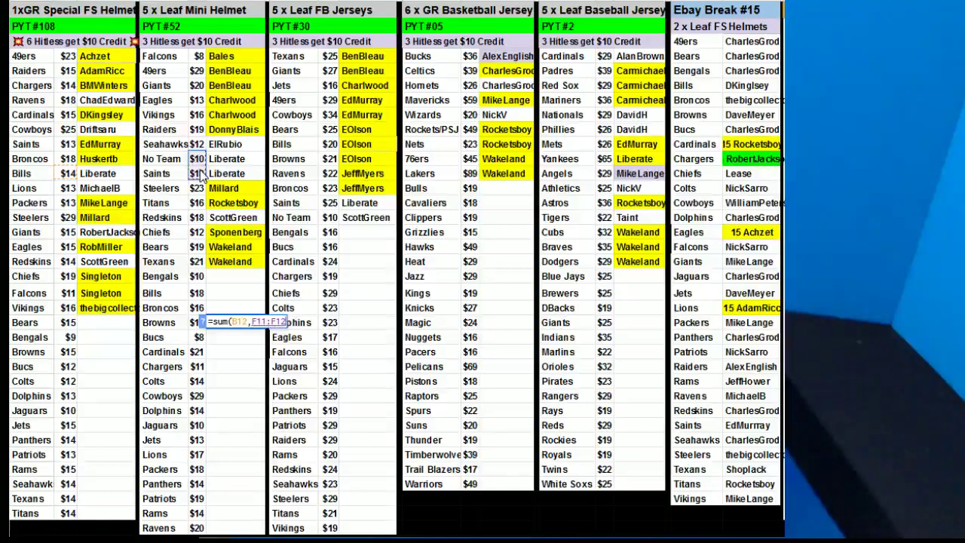
{"action": "key", "text": "Return"}
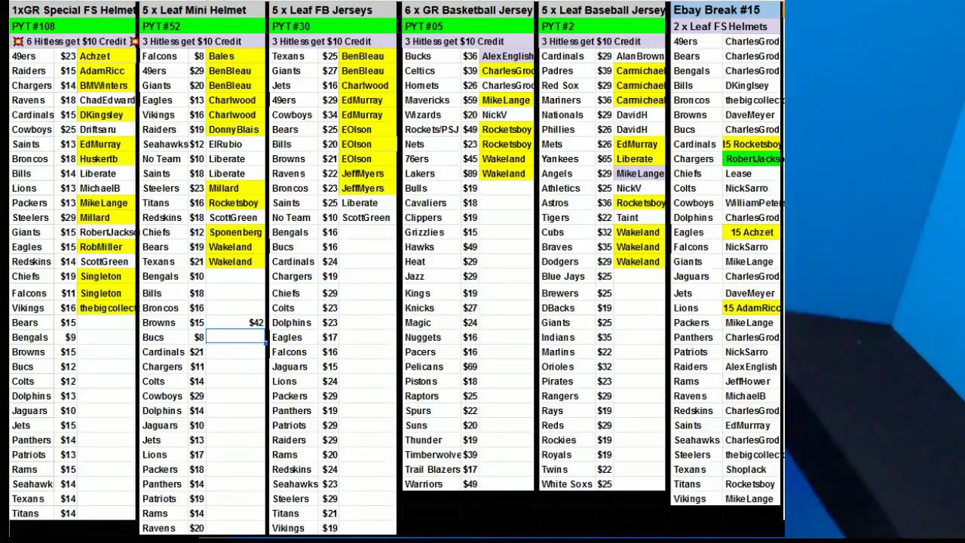
Enter a buyer beside Rays $19 and paste the same buyer beside White Soxs.
{"action": "left_click", "coordinate": [647, 407]}
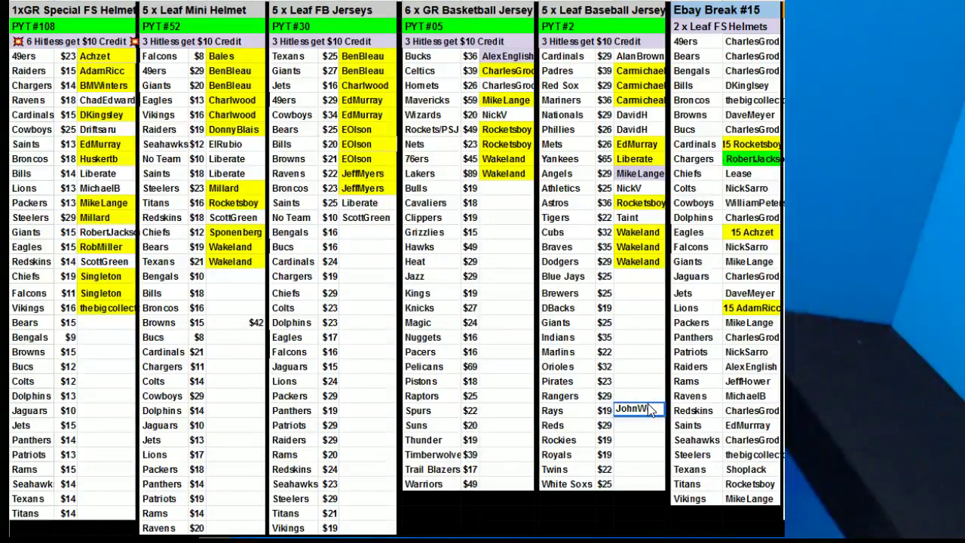
{"action": "left_click", "coordinate": [650, 423]}
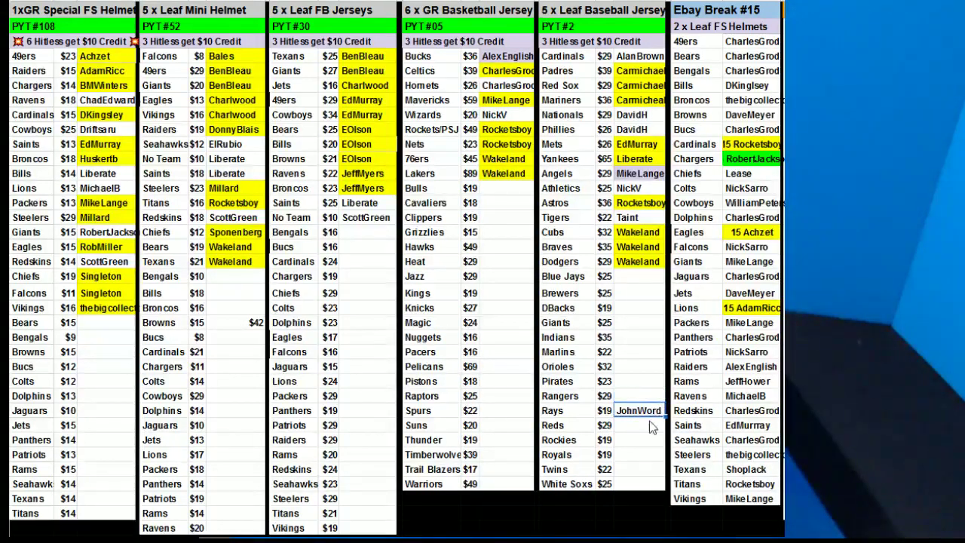
{"action": "key", "text": "ctrl+c"}
{"action": "left_click", "coordinate": [622, 484]}
{"action": "key", "text": "ctrl+v"}
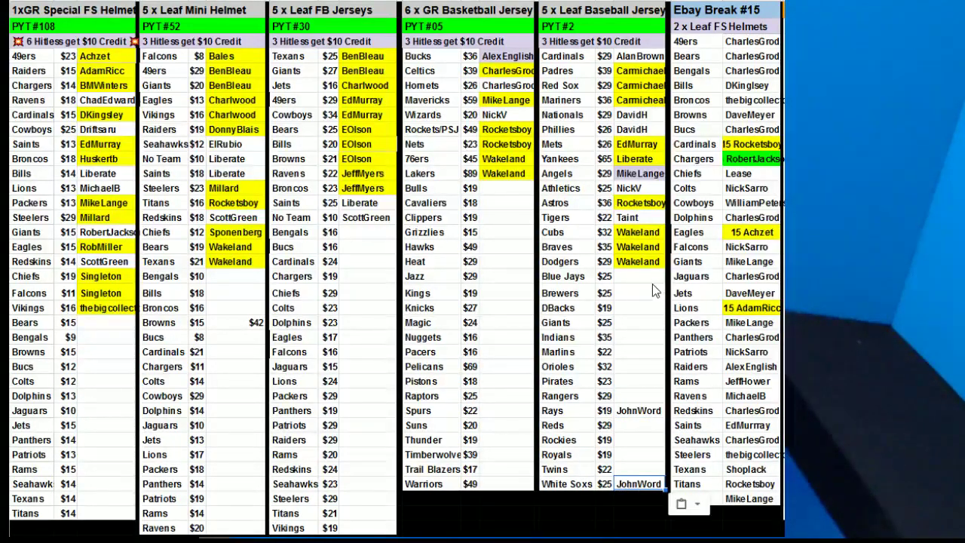
Paste that buyer into the Blue Jays, Reds and Royals spots.
{"action": "left_click", "coordinate": [647, 277]}
{"action": "key", "text": "ctrl+v"}
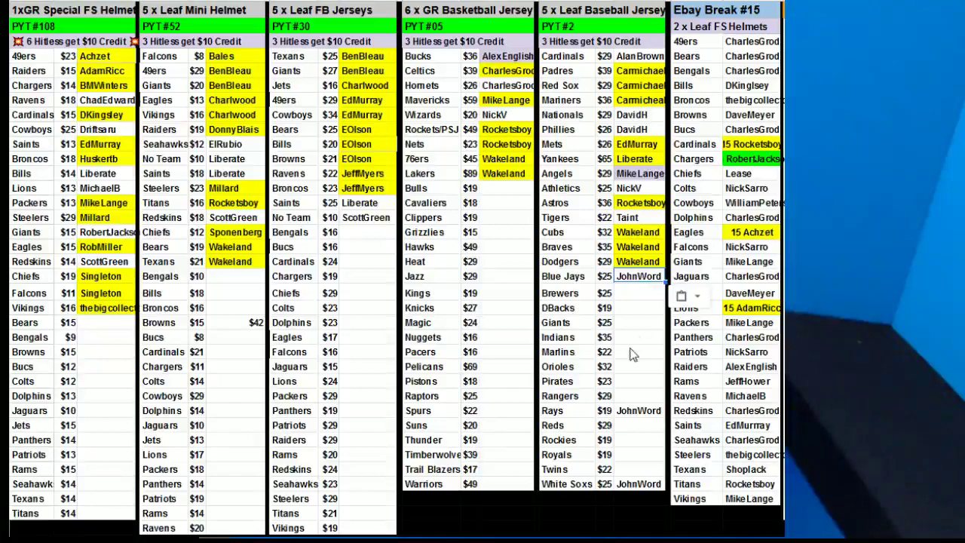
{"action": "left_click", "coordinate": [631, 424]}
{"action": "key", "text": "ctrl+v"}
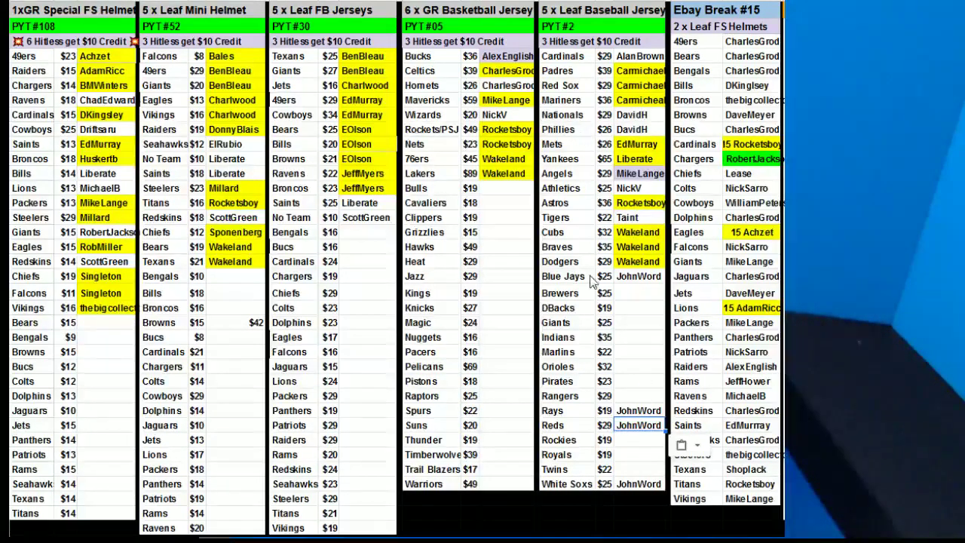
{"action": "left_click", "coordinate": [639, 454]}
{"action": "key", "text": "ctrl+v"}
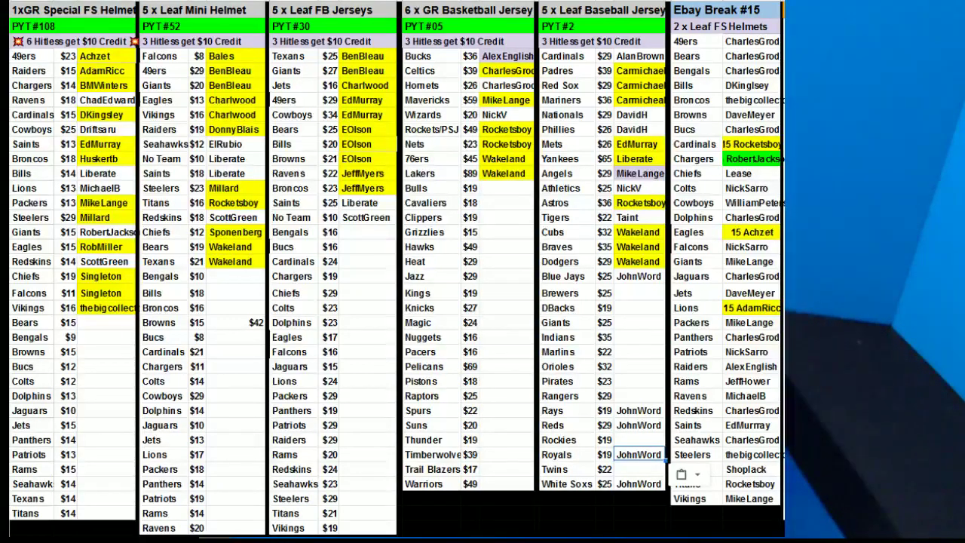
Sort the Leaf Baseball range Q4:S33 by Column S, A→Z.
{"action": "left_click_drag", "start_coordinate": [585, 56], "coordinate": [648, 486]}
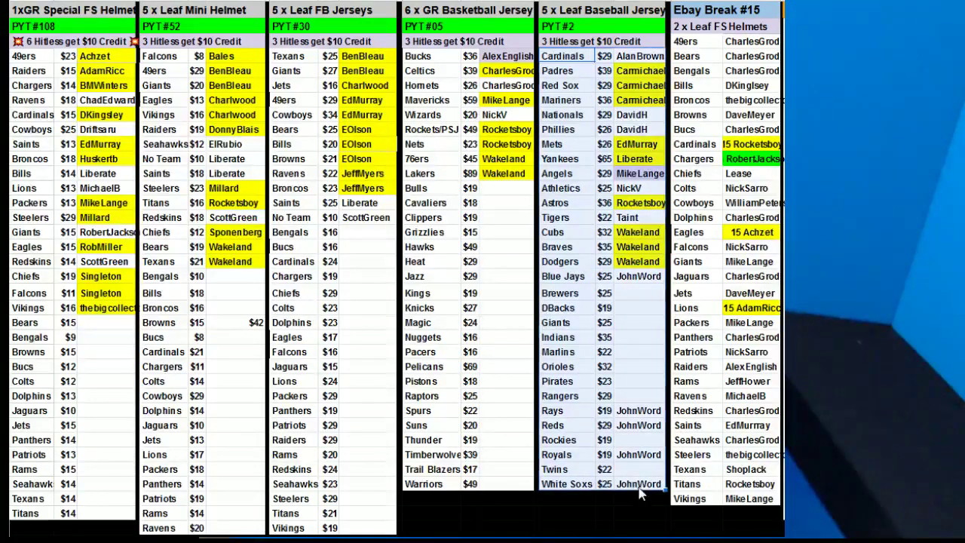
{"action": "right_click", "coordinate": [574, 121]}
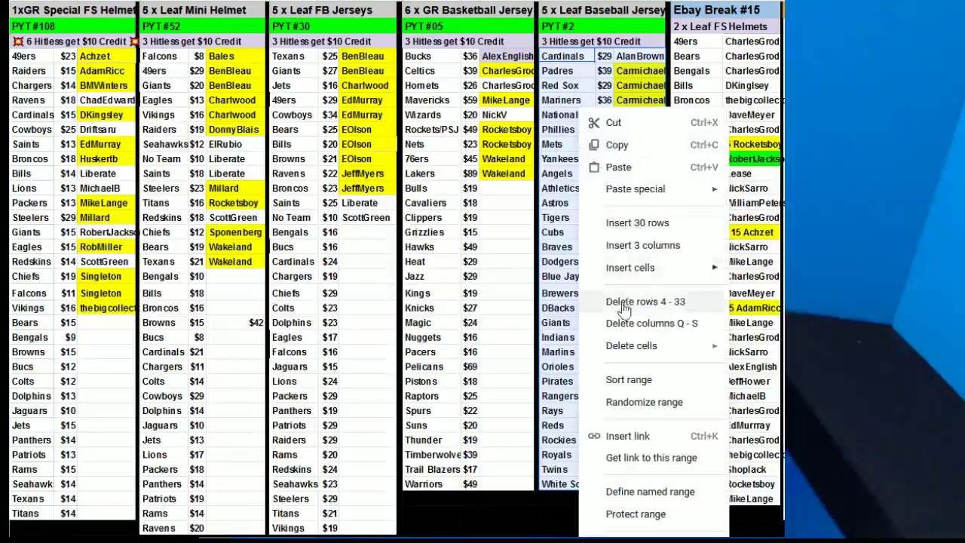
{"action": "left_click", "coordinate": [637, 379]}
{"action": "left_click", "coordinate": [632, 255]}
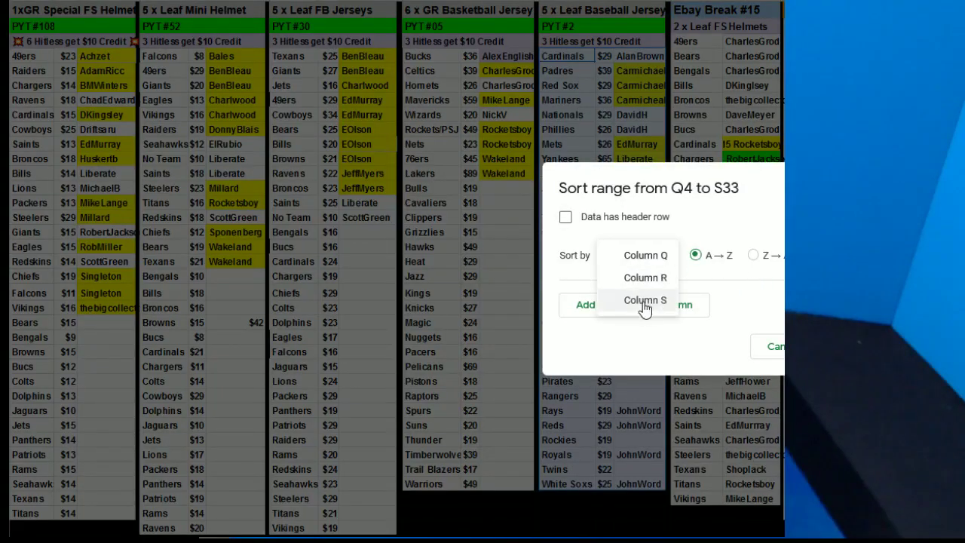
{"action": "left_click", "coordinate": [645, 304]}
{"action": "key", "text": "Return"}
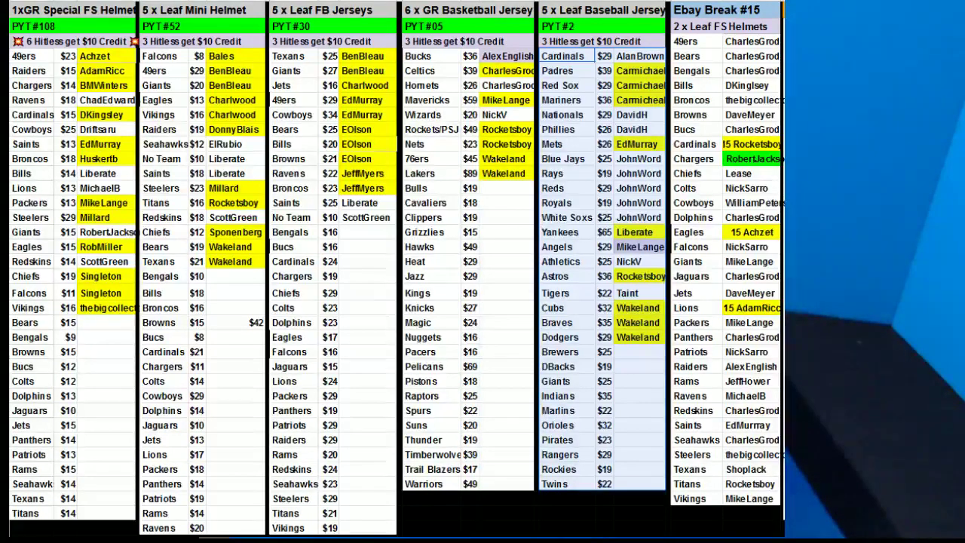
Fill the buyer's Leaf FB No Team, Mini Helmet Redskins and first-list Redskins cells yellow.
{"action": "left_click", "coordinate": [233, 217]}
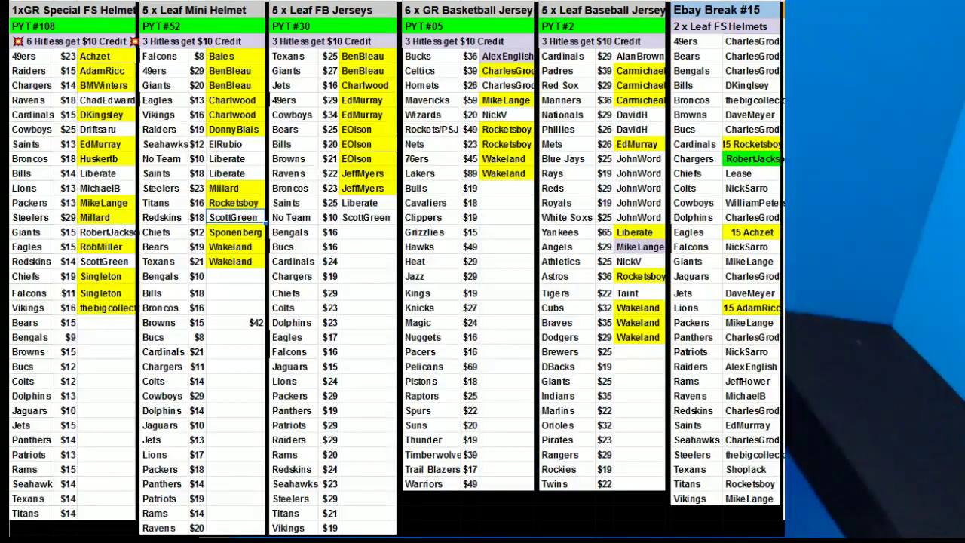
{"action": "left_click", "coordinate": [467, 0]}
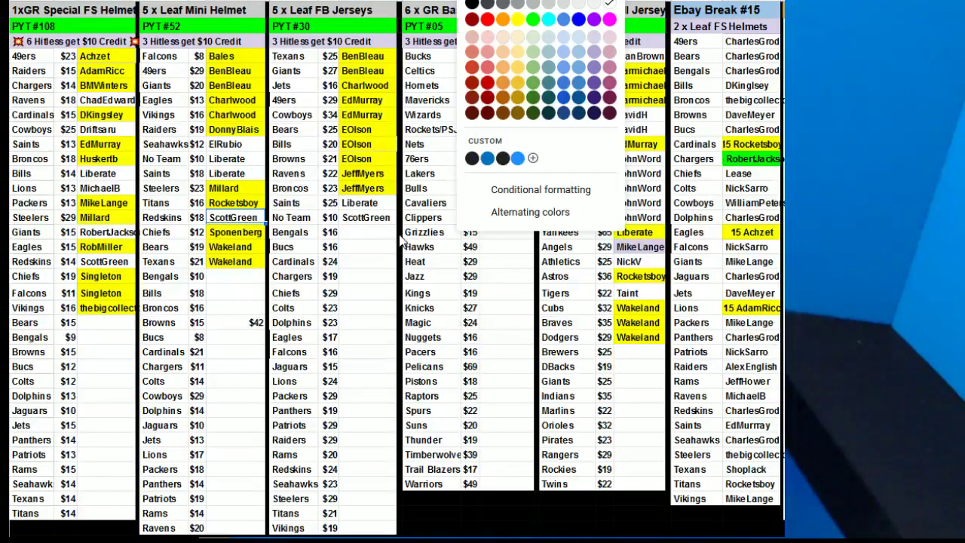
{"action": "left_click", "coordinate": [384, 220]}
{"action": "left_click", "coordinate": [468, 0]}
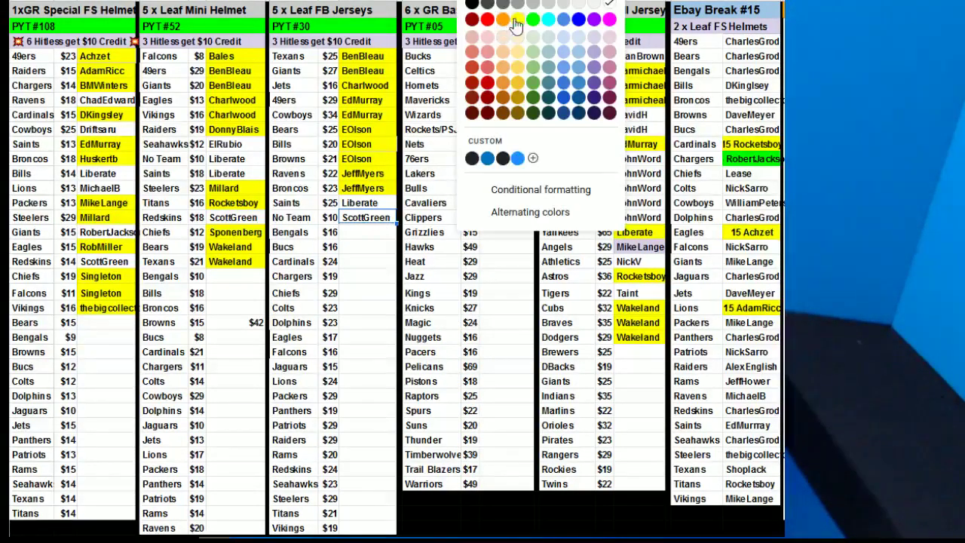
{"action": "left_click", "coordinate": [511, 29]}
{"action": "left_click", "coordinate": [239, 218]}
{"action": "left_click", "coordinate": [468, 0]}
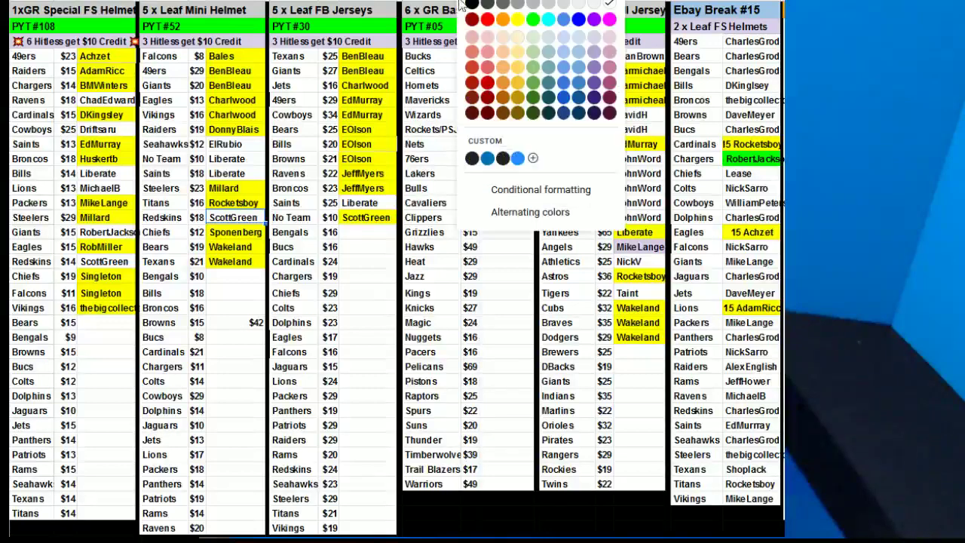
{"action": "left_click", "coordinate": [511, 29]}
{"action": "left_click", "coordinate": [124, 263]}
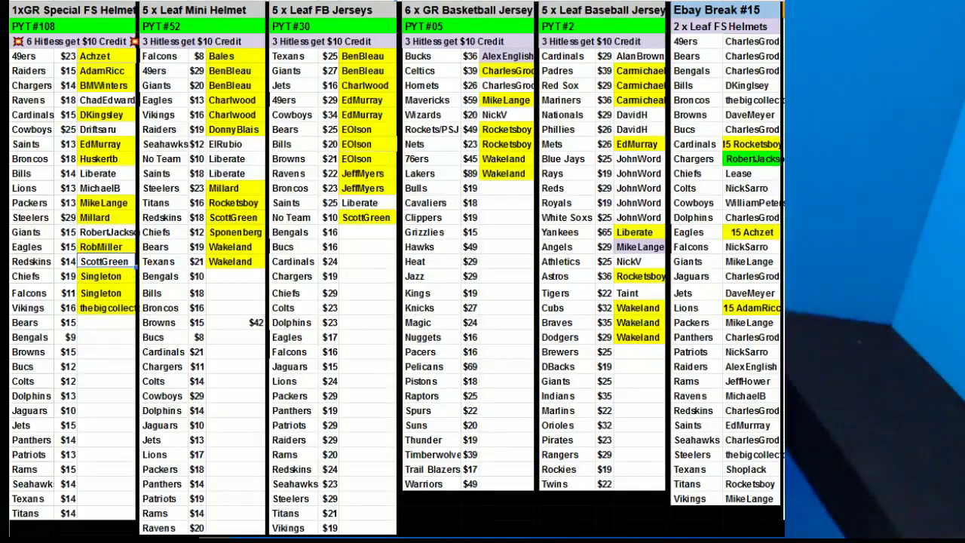
{"action": "left_click", "coordinate": [467, 0]}
{"action": "left_click", "coordinate": [520, 30]}
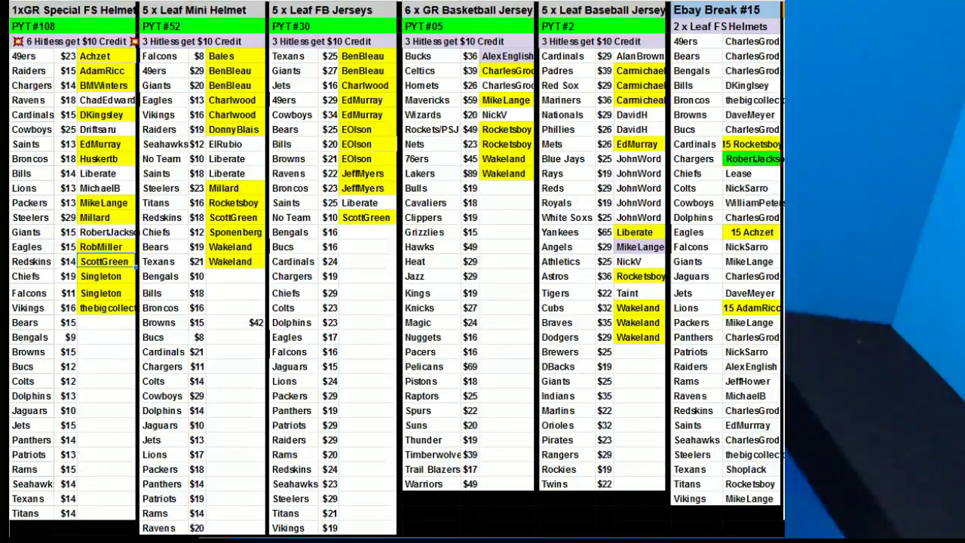
Fill the Bills buyer yellow and copy it onto No Team, Mini Helmet Saints and Leaf FB Saints.
{"action": "left_click", "coordinate": [113, 176]}
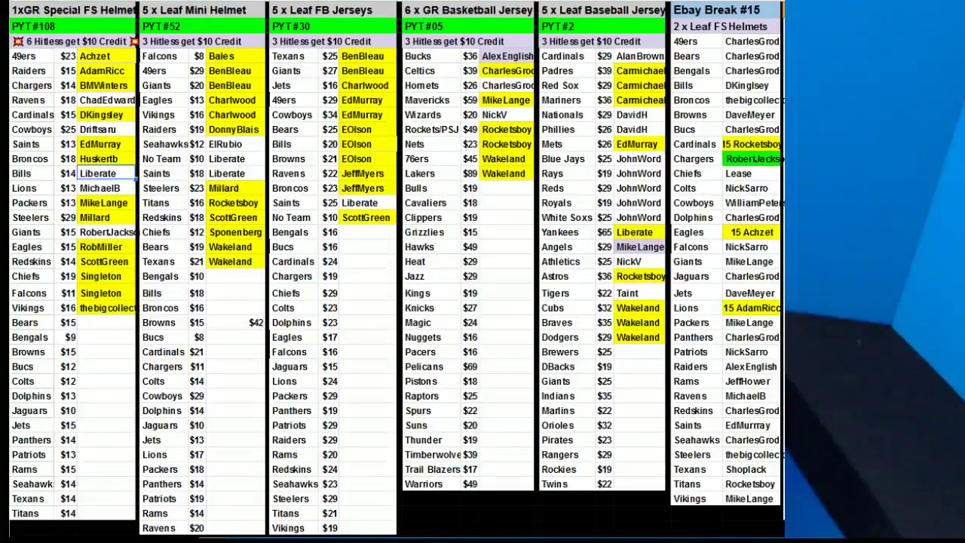
{"action": "left_click", "coordinate": [514, 21]}
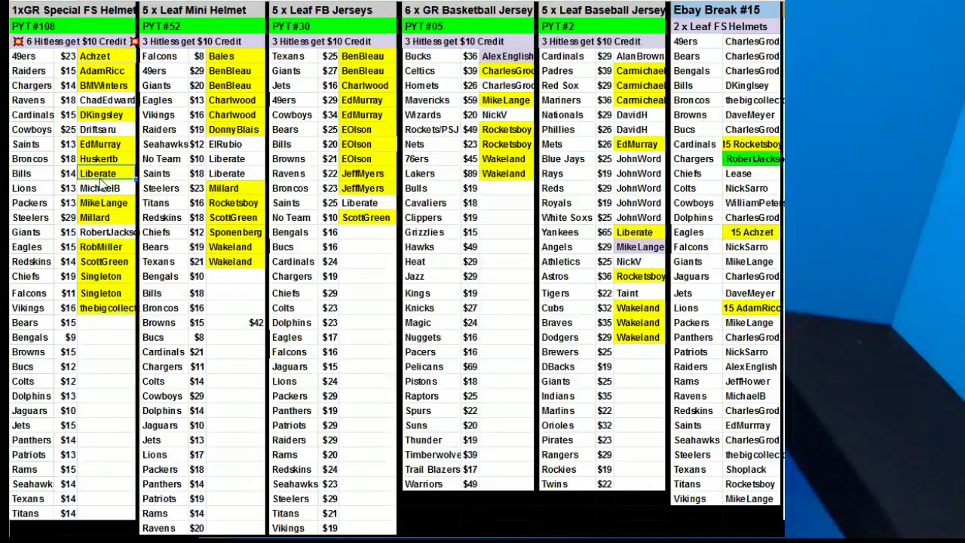
{"action": "key", "text": "ctrl+c"}
{"action": "left_click", "coordinate": [242, 162]}
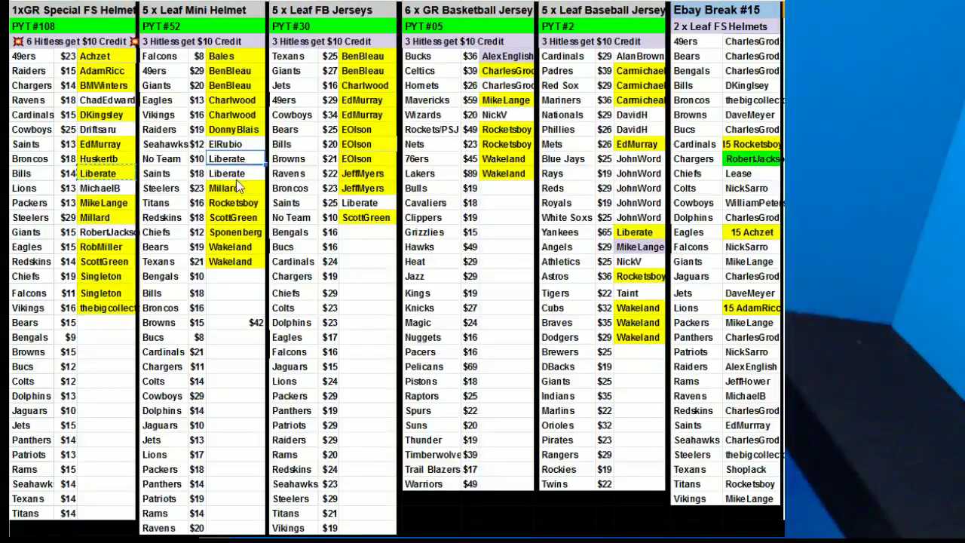
{"action": "key", "text": "ctrl+v"}
{"action": "left_click", "coordinate": [236, 180]}
{"action": "key", "text": "ctrl+v"}
{"action": "left_click", "coordinate": [359, 202]}
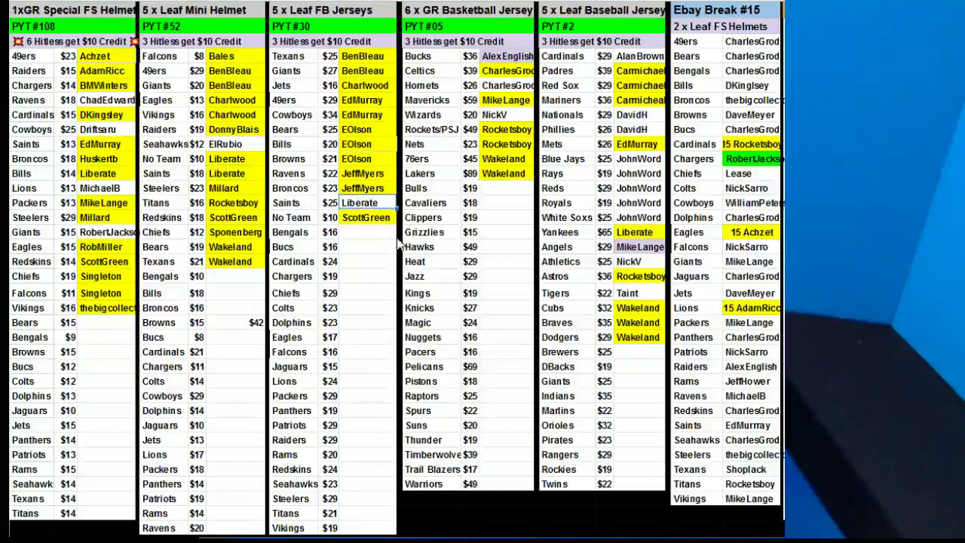
{"action": "key", "text": "ctrl+v"}
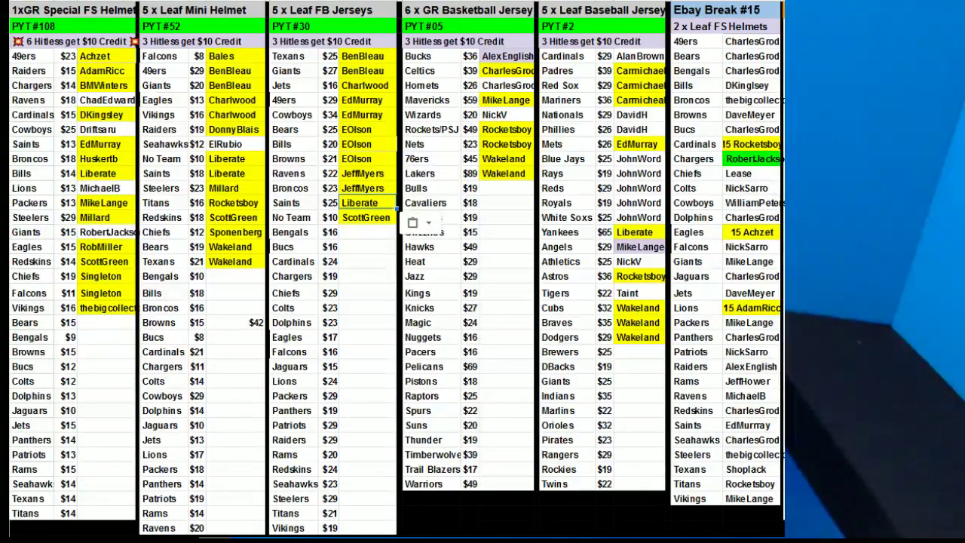
Fill the first list's Giants spot green and clear the green from Ebay's Chargers spot.
{"action": "left_click", "coordinate": [107, 233]}
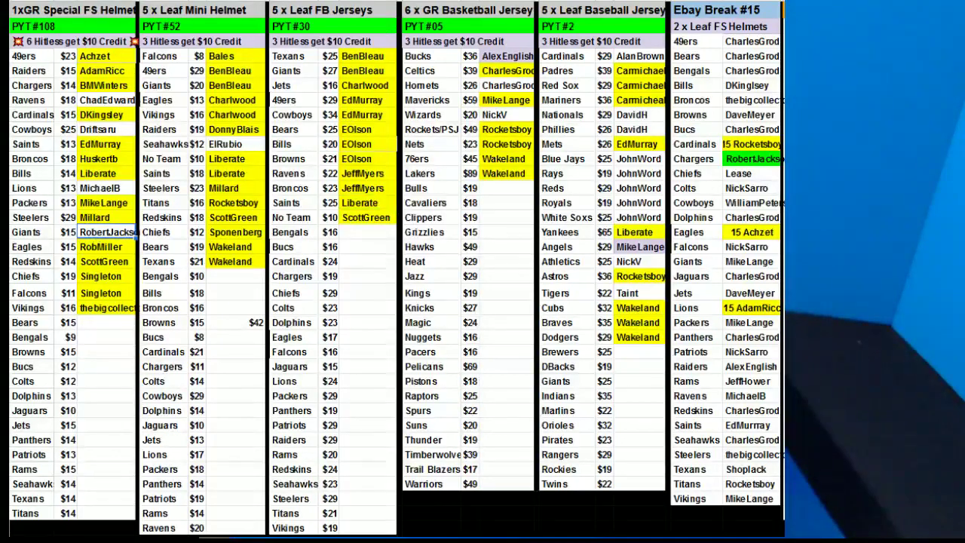
{"action": "left_click", "coordinate": [532, 22]}
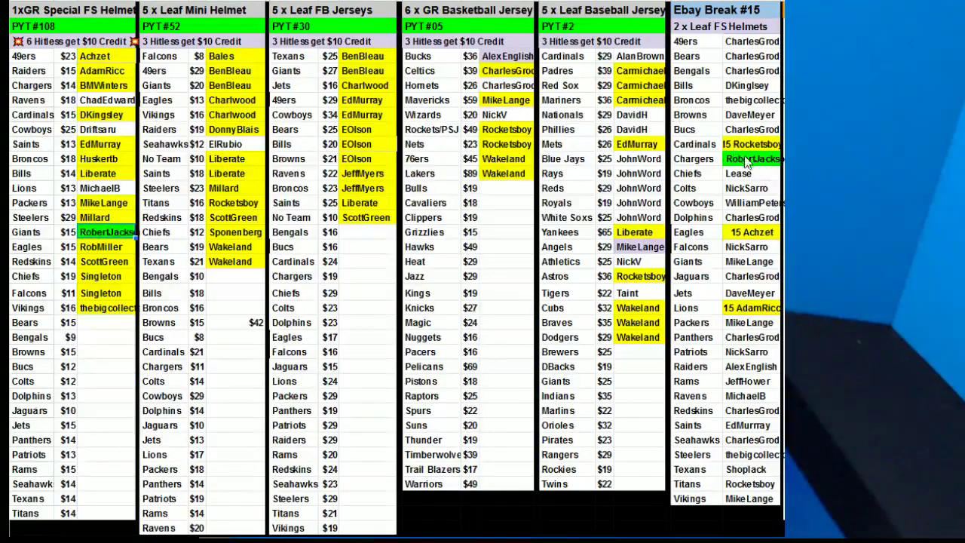
{"action": "left_click", "coordinate": [520, 4]}
{"action": "left_click", "coordinate": [523, 32]}
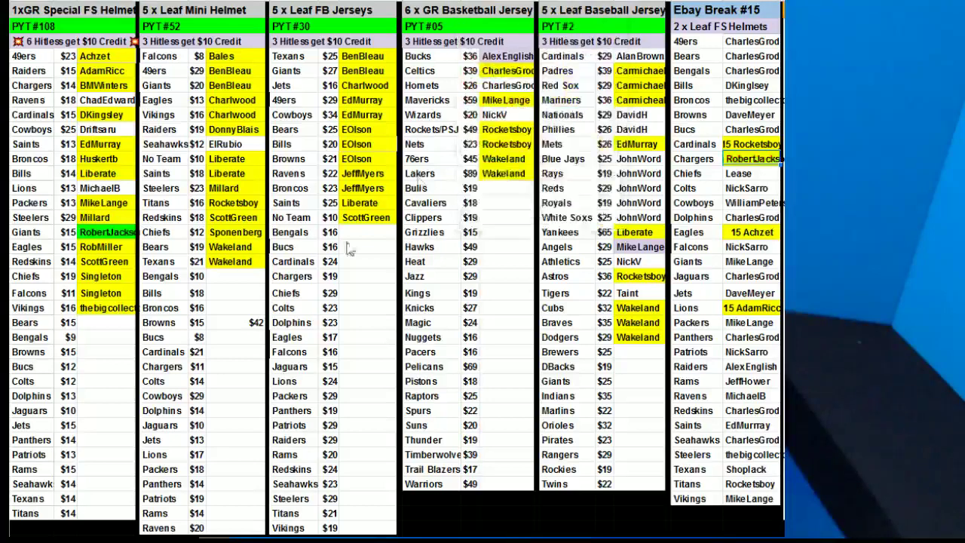
Change the first list's Giants buyer cell from green to yellow fill.
{"action": "left_click", "coordinate": [110, 237]}
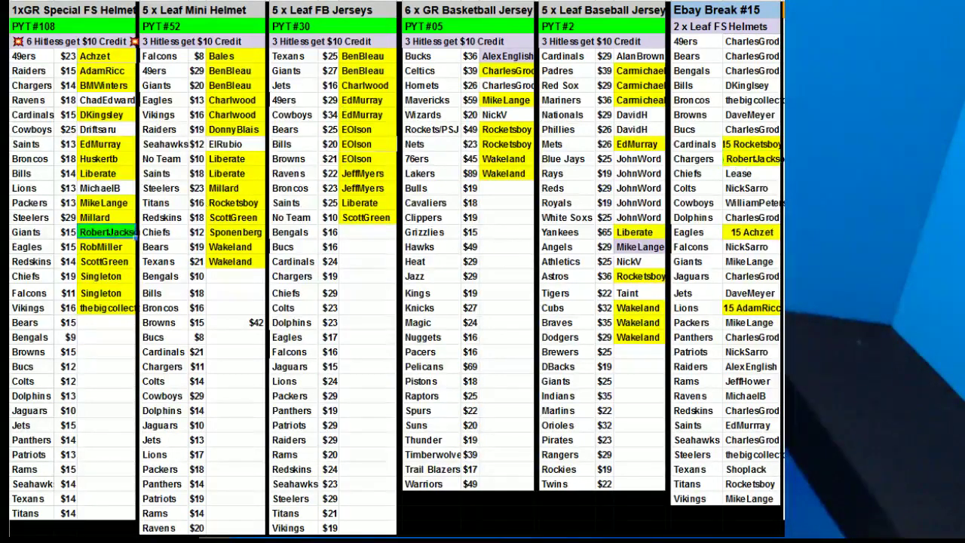
{"action": "left_click", "coordinate": [521, 4]}
{"action": "left_click", "coordinate": [506, 5]}
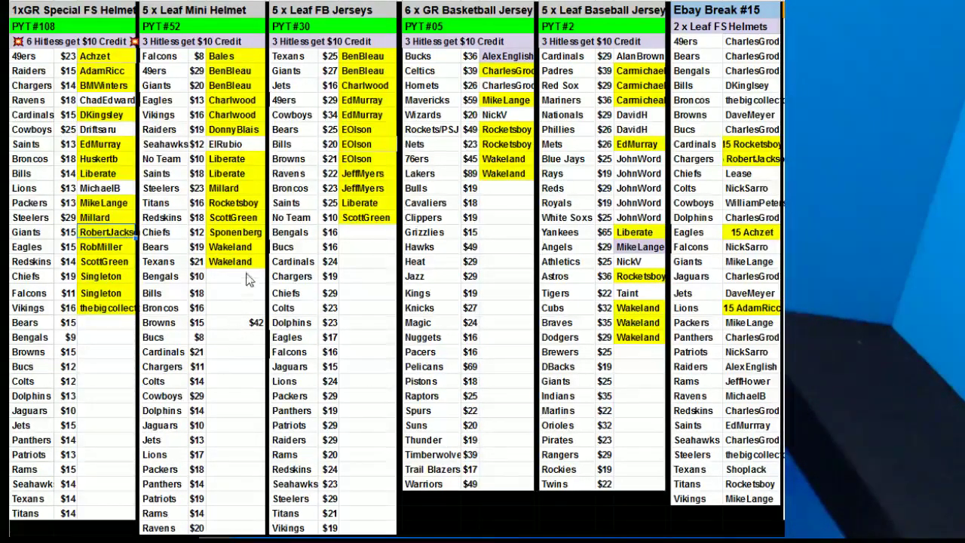
Delete the stray $42 value beside the Browns spot in the Mini Helmet list.
{"action": "left_click", "coordinate": [249, 232]}
{"action": "left_click", "coordinate": [256, 323]}
{"action": "key", "text": "Delete"}
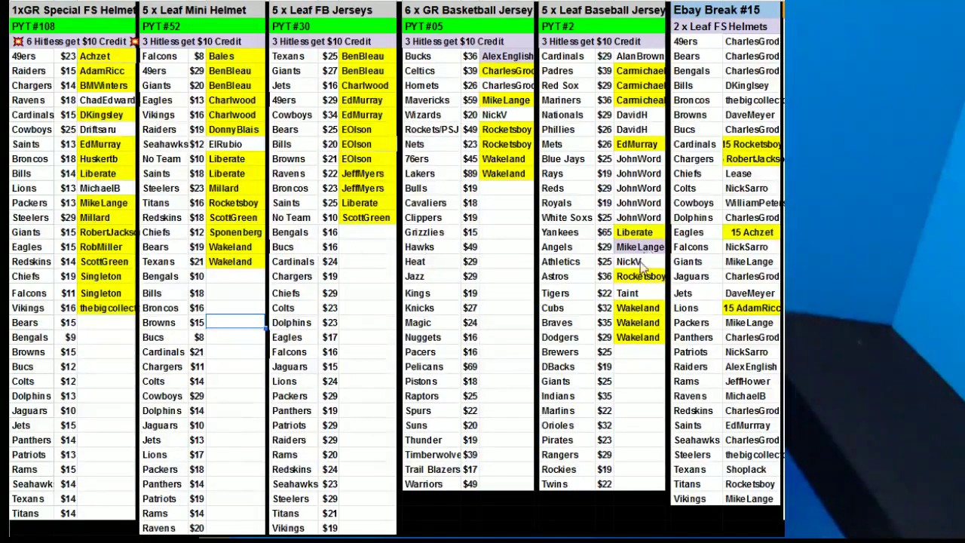
Copy the Royals spot's buyer into the empty Giants spot in the Leaf Baseball list.
{"action": "left_click", "coordinate": [626, 203]}
{"action": "key", "text": "ctrl+c"}
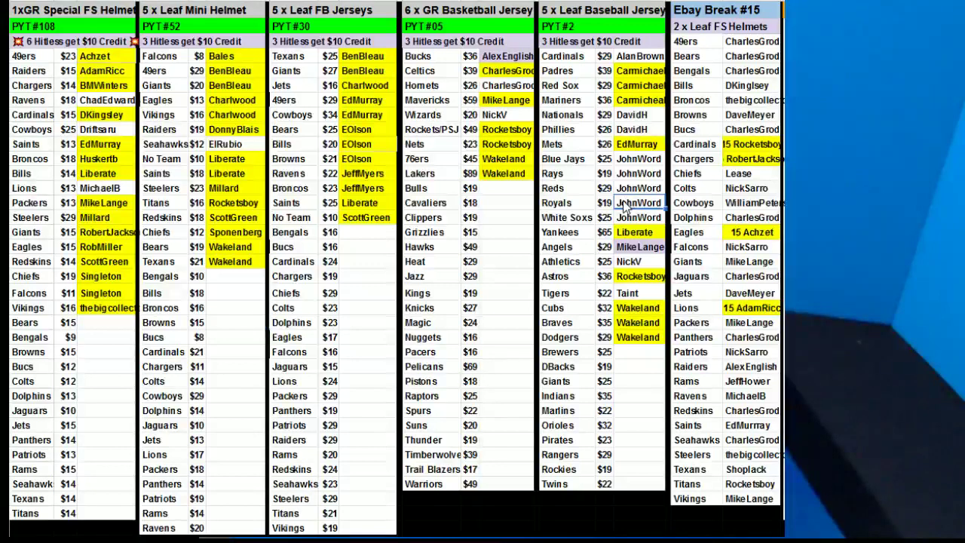
{"action": "left_click", "coordinate": [639, 383]}
{"action": "key", "text": "ctrl+v"}
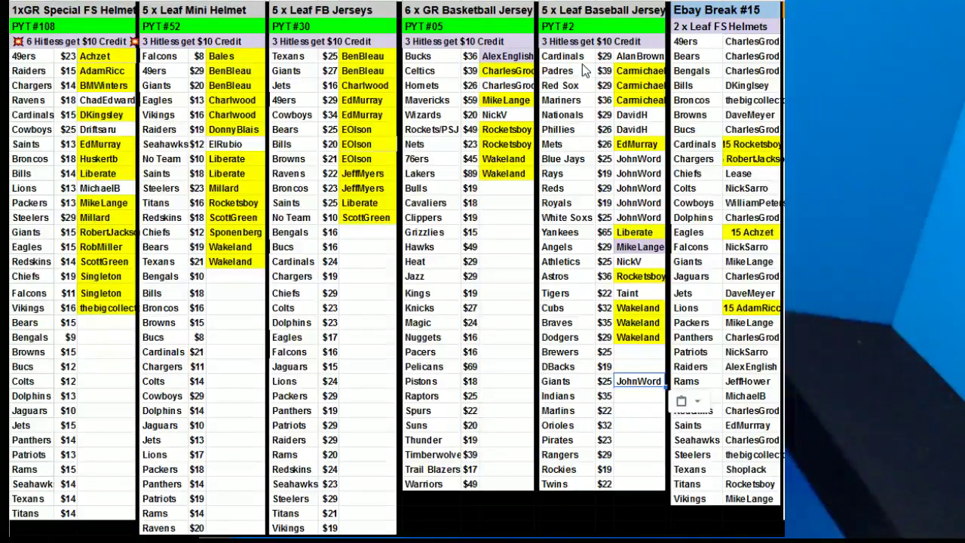
Sort the Leaf Baseball Jersey range A→Z by buyer name in column S.
{"action": "left_click_drag", "start_coordinate": [574, 60], "coordinate": [632, 392]}
{"action": "right_click", "coordinate": [671, 388]}
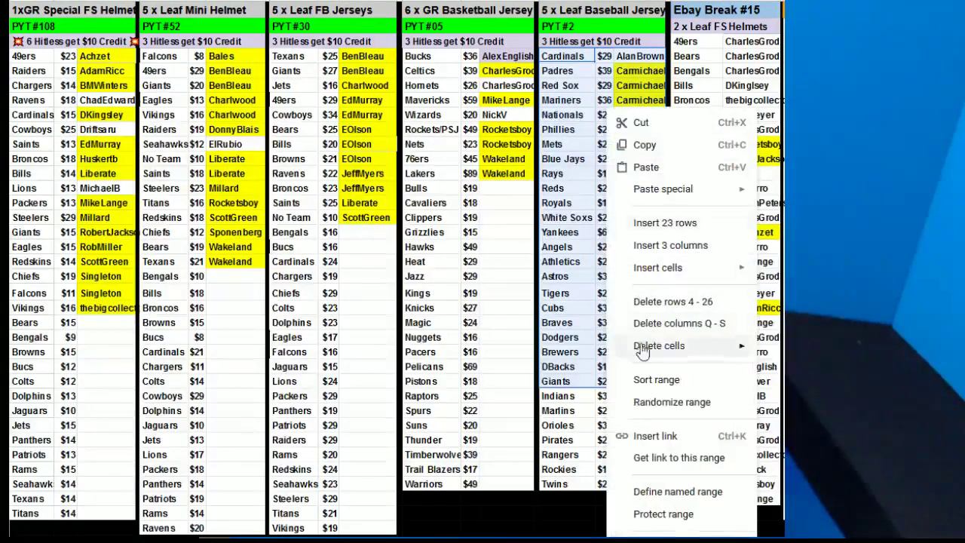
{"action": "left_click", "coordinate": [701, 375]}
{"action": "left_click", "coordinate": [641, 256]}
{"action": "left_click", "coordinate": [652, 299]}
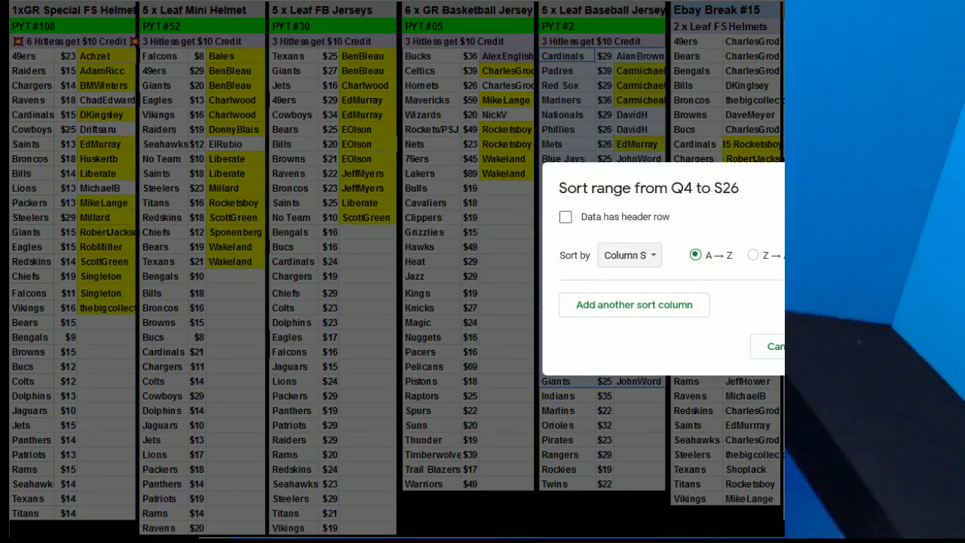
{"action": "left_click", "coordinate": [818, 346]}
{"action": "left_click_drag", "start_coordinate": [586, 56], "coordinate": [639, 490]}
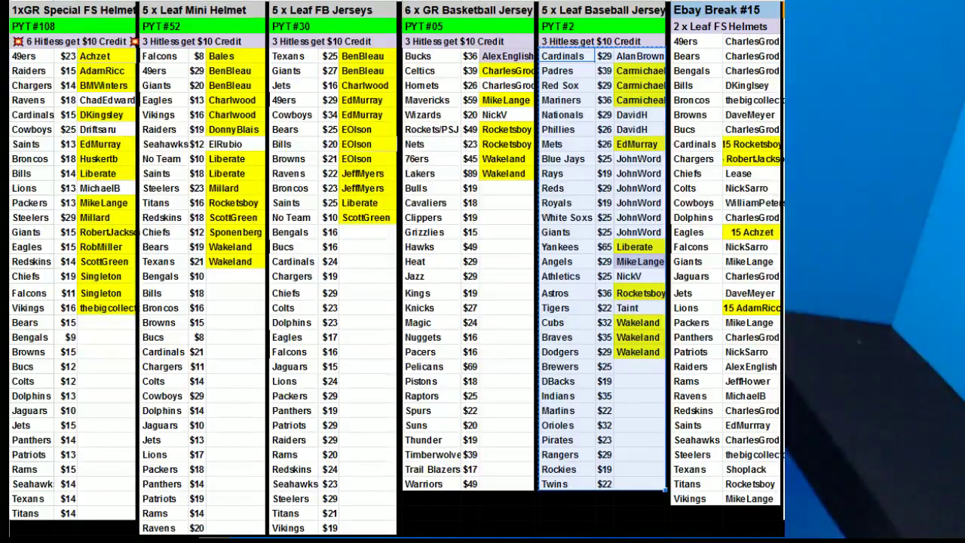
Enter the new buyer's name on the FS Helmet Colts spot and copy it to the Mini Helmet Colts spot.
{"action": "left_click", "coordinate": [88, 384]}
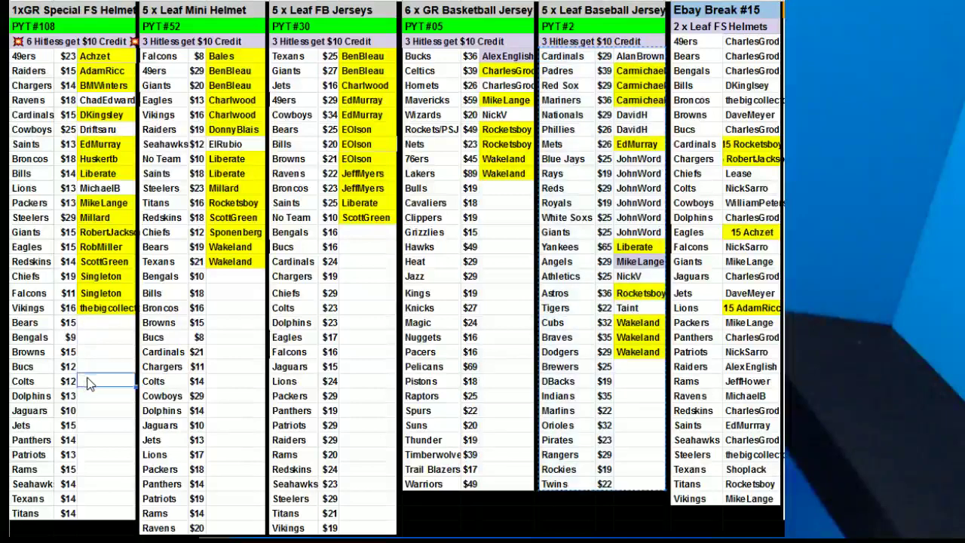
{"action": "type", "text": "Str"}
{"action": "type", "text": "rges"}
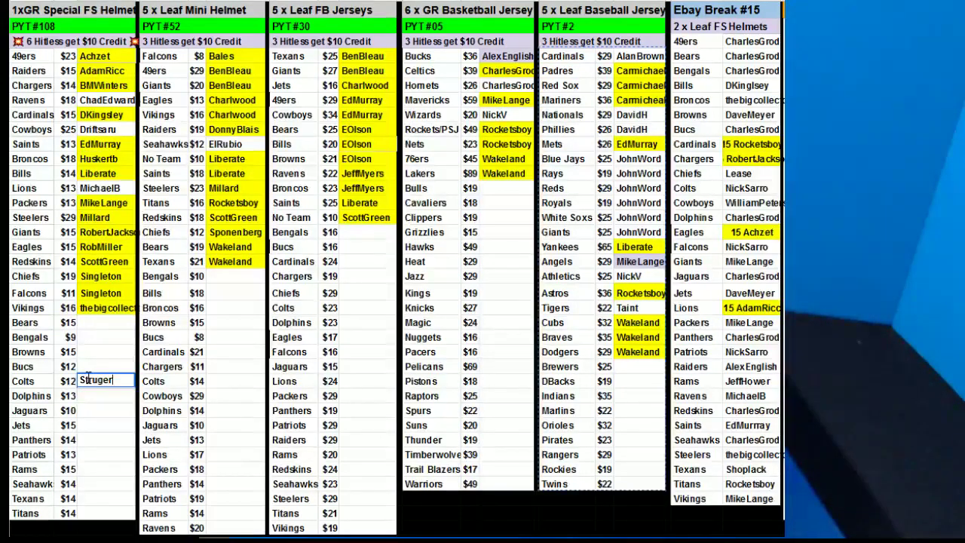
{"action": "key", "text": "BackSpace"}
{"action": "key", "text": "BackSpace"}
{"action": "key", "text": "BackSpace"}
{"action": "key", "text": "BackSpace"}
{"action": "key", "text": "BackSpace"}
{"action": "type", "text": "urges"}
{"action": "key", "text": "Return"}
{"action": "key", "text": "ctrl+c"}
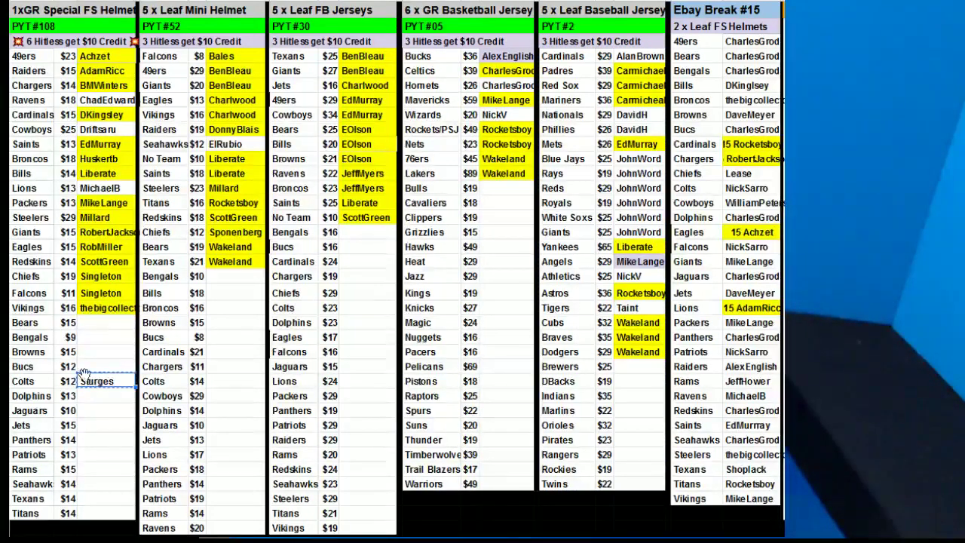
{"action": "left_click", "coordinate": [229, 381]}
{"action": "key", "text": "ctrl+v"}
{"action": "left_click", "coordinate": [230, 440]}
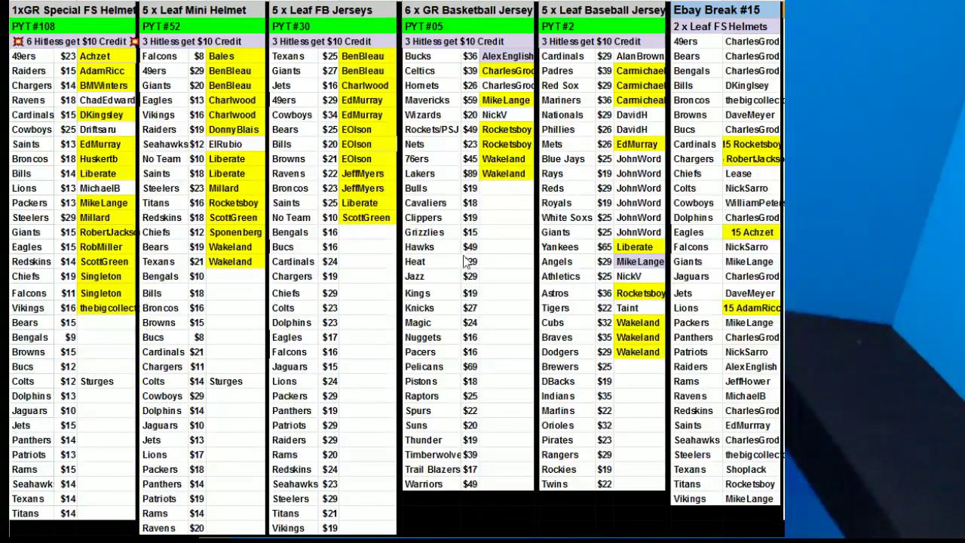
Fill the FS Helmet Colts, Mini Helmet Colts and baseball Cardinals buyer cells yellow.
{"action": "left_click", "coordinate": [125, 385]}
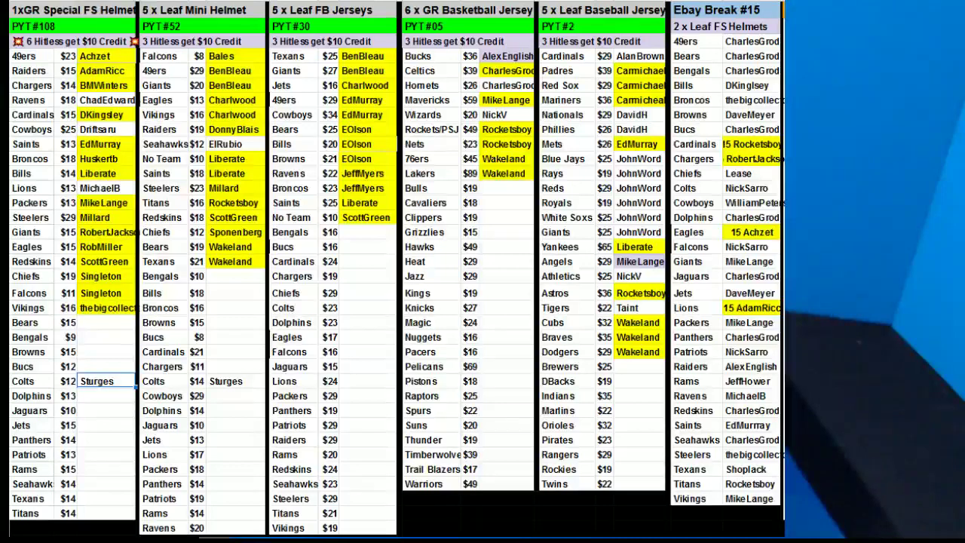
{"action": "left_click", "coordinate": [464, 1]}
{"action": "left_click", "coordinate": [519, 38]}
{"action": "left_click", "coordinate": [239, 383]}
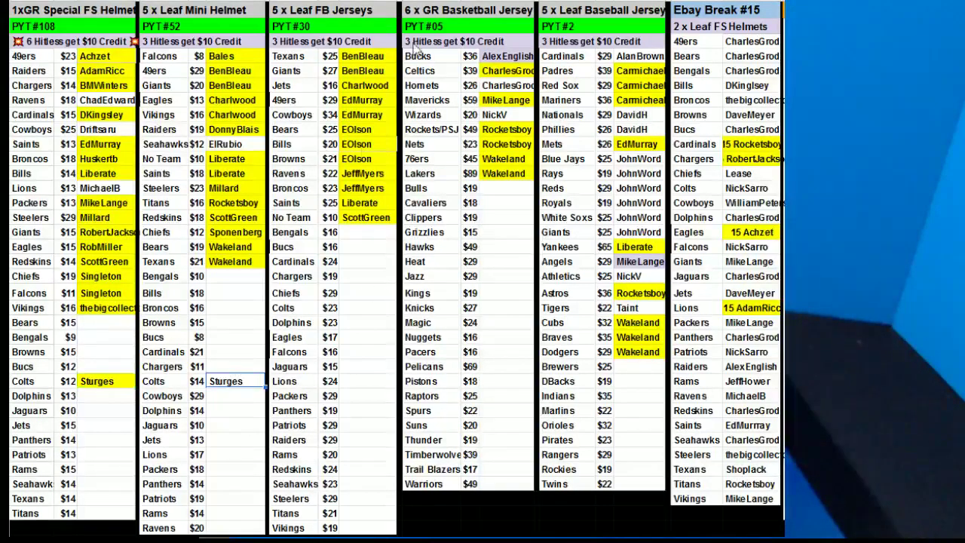
{"action": "left_click", "coordinate": [464, 1]}
{"action": "left_click", "coordinate": [519, 36]}
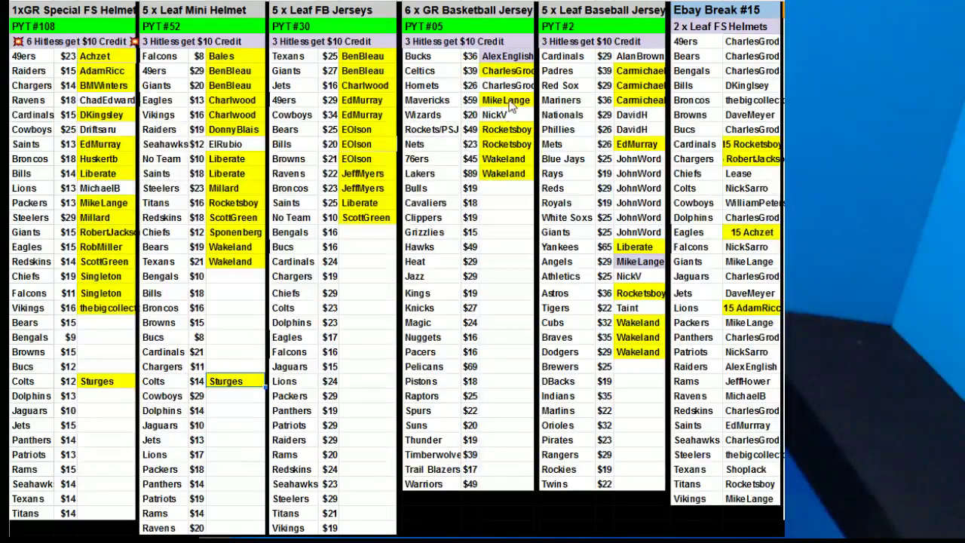
{"action": "left_click", "coordinate": [647, 57]}
{"action": "left_click", "coordinate": [465, 1]}
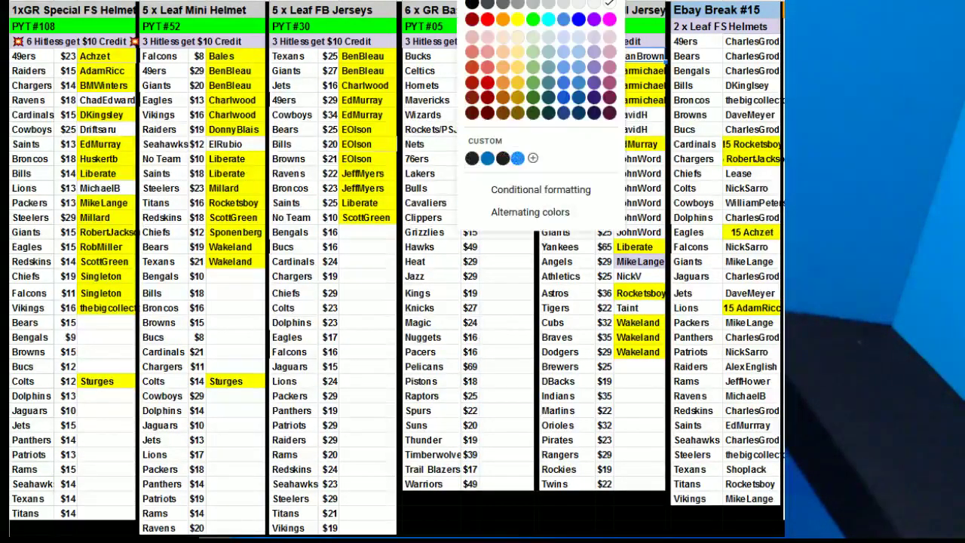
{"action": "left_click", "coordinate": [518, 20]}
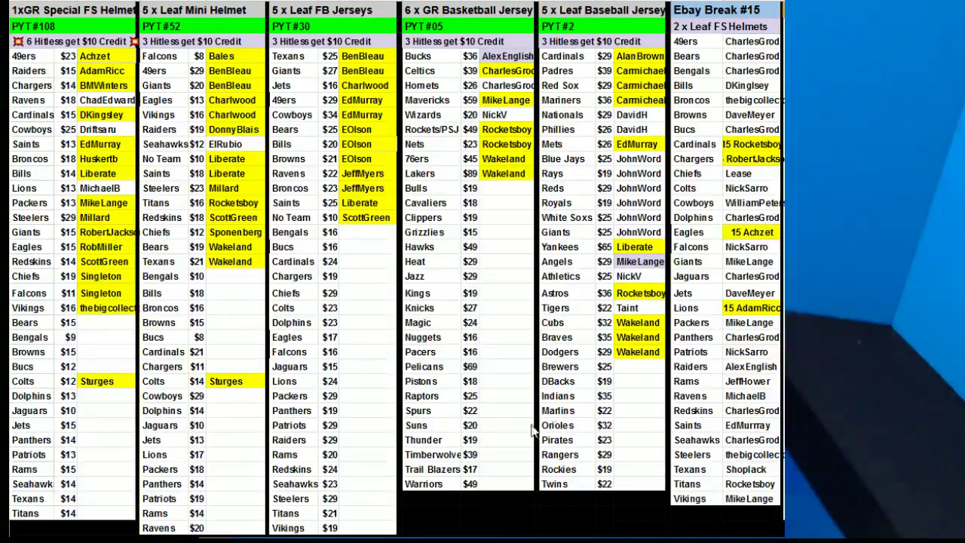
Sort the FS Helmet team list A→Z by buyer name in column C.
{"action": "left_click_drag", "start_coordinate": [38, 58], "coordinate": [112, 408]}
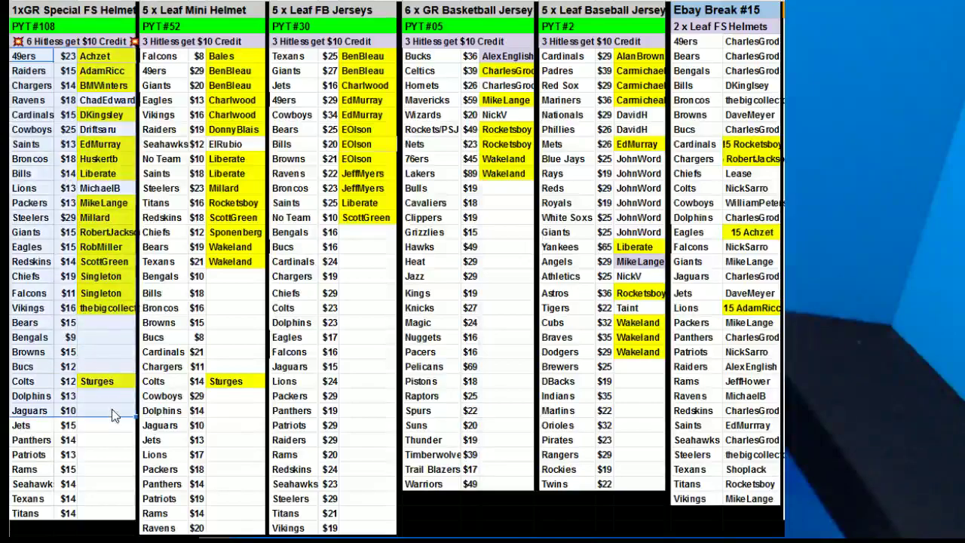
{"action": "right_click", "coordinate": [98, 260]}
{"action": "left_click", "coordinate": [146, 380]}
{"action": "left_click", "coordinate": [606, 254]}
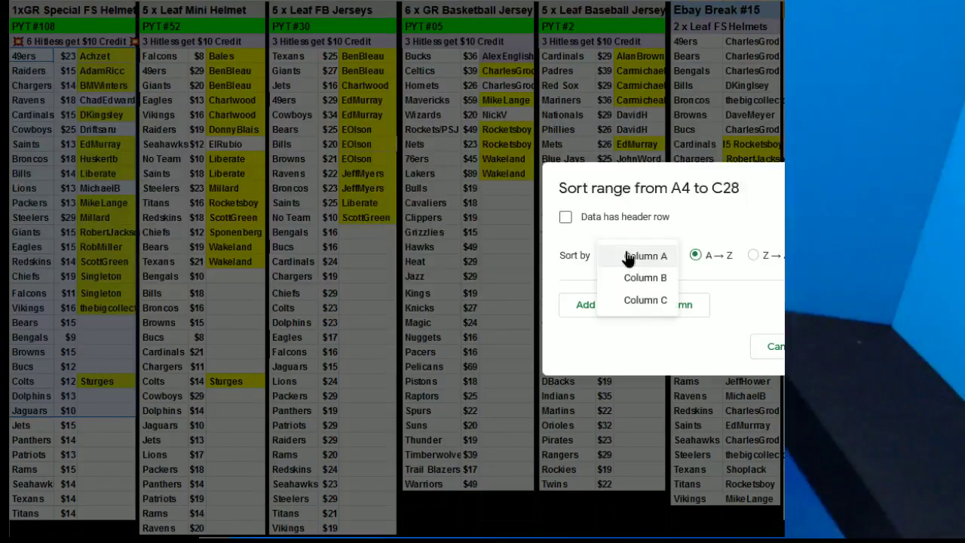
{"action": "left_click", "coordinate": [646, 300]}
{"action": "key", "text": "Return"}
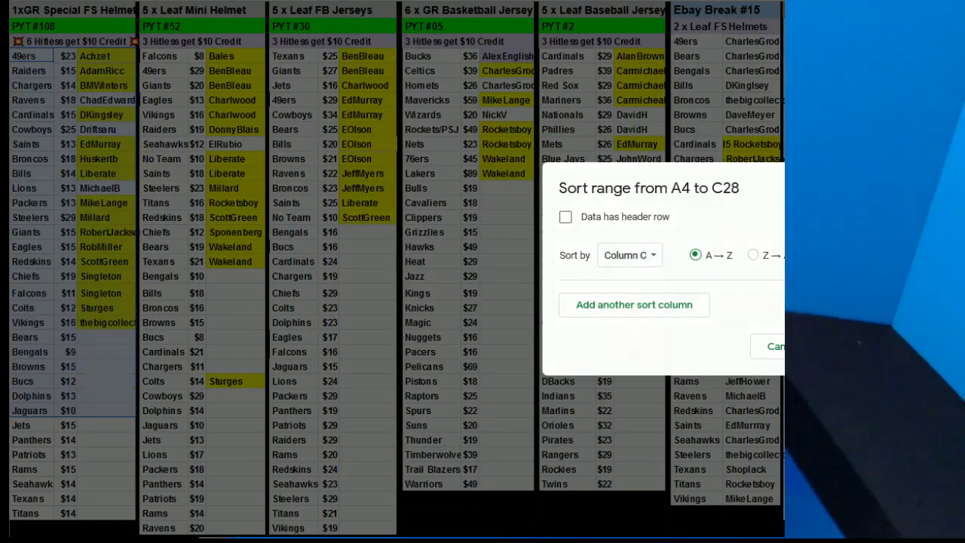
Sort the Mini Helmet team list A→Z by buyer name in column G.
{"action": "left_click_drag", "start_coordinate": [158, 55], "coordinate": [226, 389]}
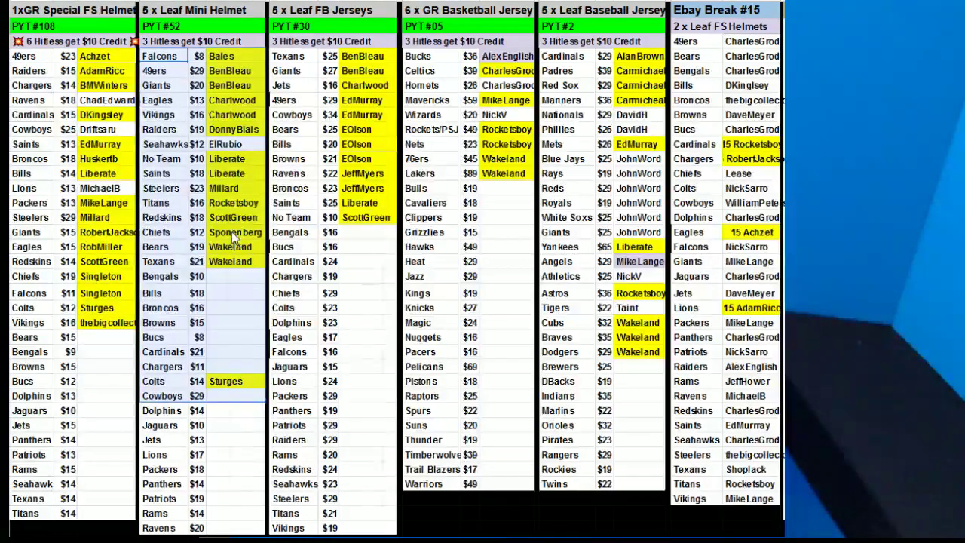
{"action": "right_click", "coordinate": [226, 388]}
{"action": "left_click", "coordinate": [292, 381]}
{"action": "left_click", "coordinate": [630, 255]}
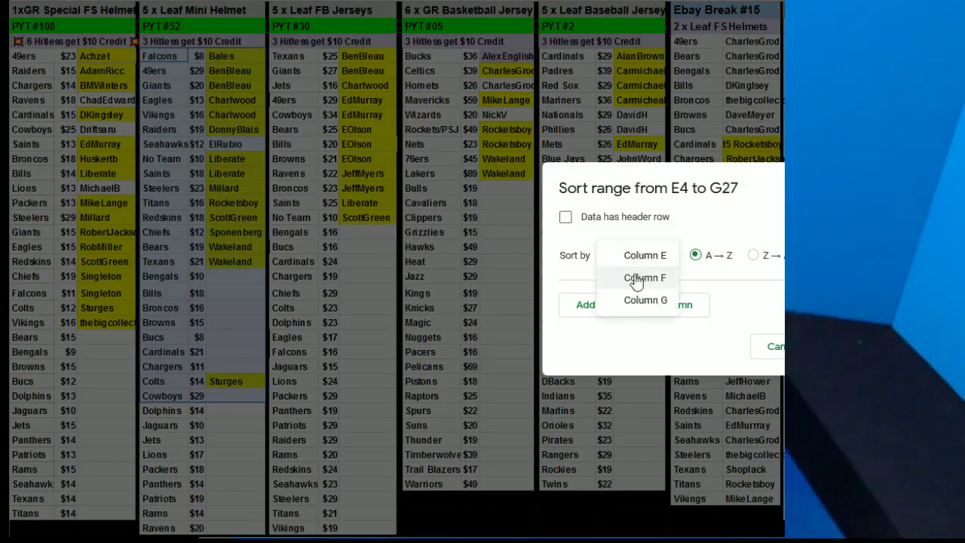
{"action": "left_click", "coordinate": [646, 299]}
{"action": "key", "text": "Return"}
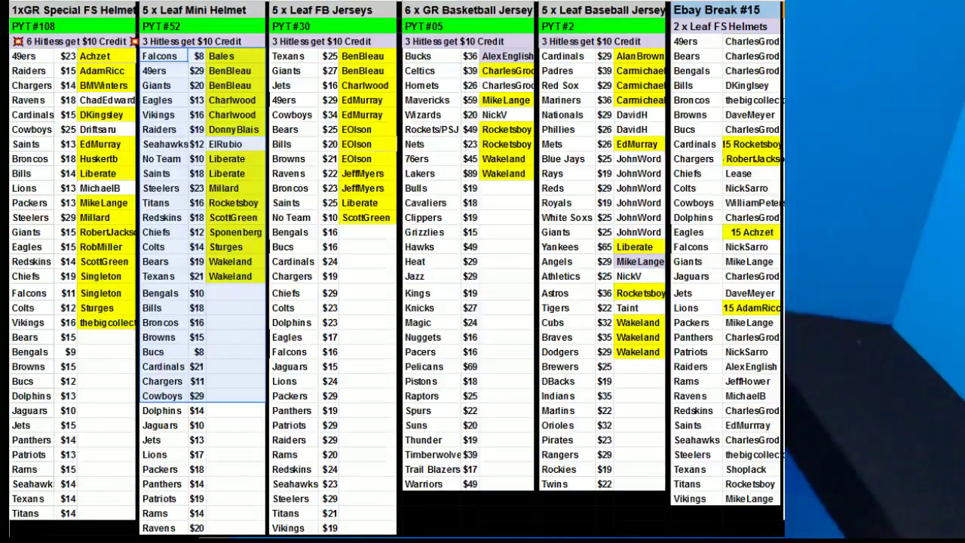
{"action": "key", "text": "Escape"}
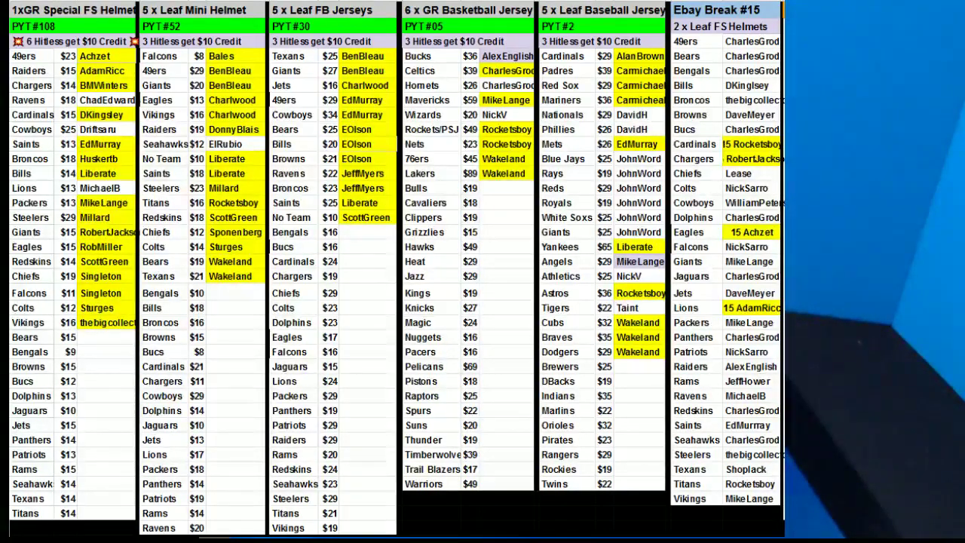
Fill the FS Helmet Ravens buyer cell yellow to mark it paid.
{"action": "left_click", "coordinate": [98, 102]}
{"action": "left_click", "coordinate": [467, 1]}
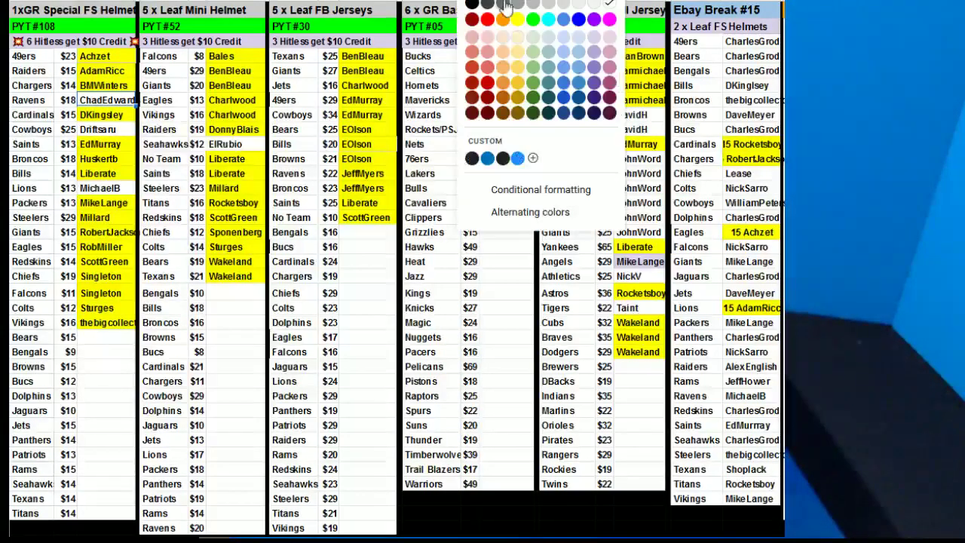
{"action": "left_click", "coordinate": [549, 76]}
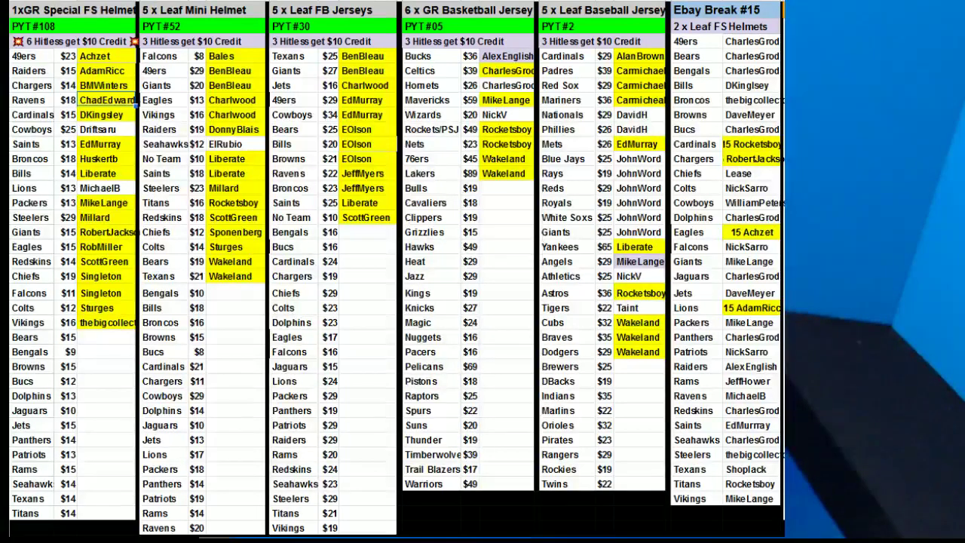
Enter the Saints spot's buyer name in the empty FS Helmet Bears buyer cell.
{"action": "left_click", "coordinate": [99, 335]}
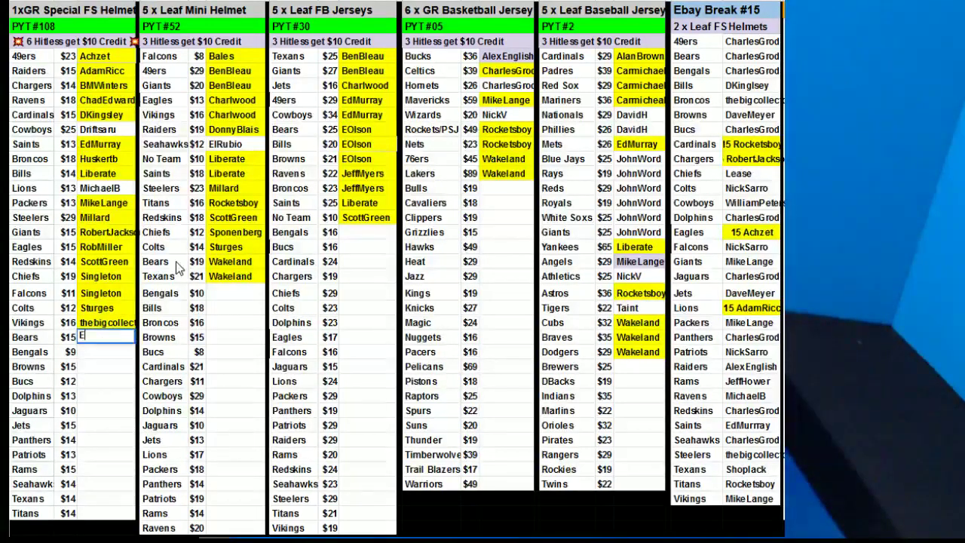
{"action": "key", "text": "Return"}
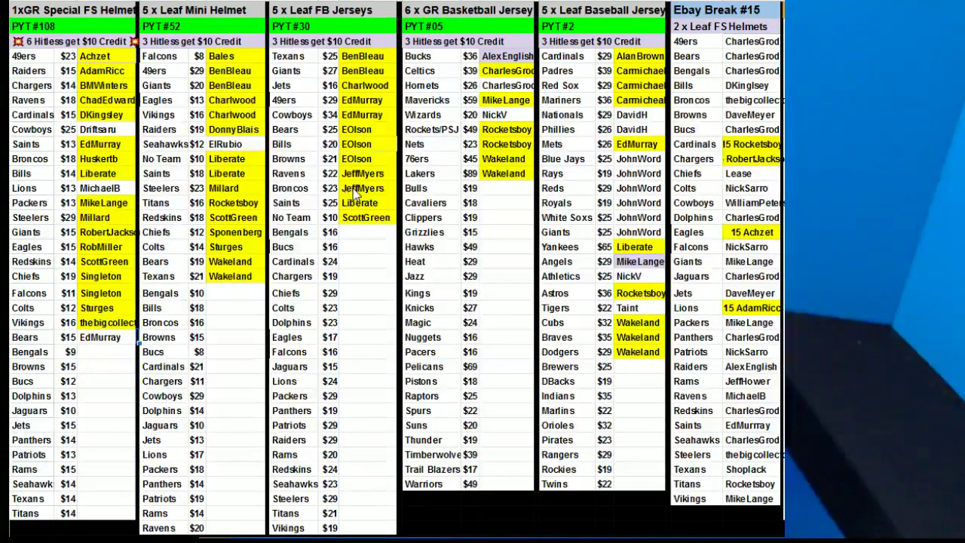
{"action": "left_click", "coordinate": [239, 145]}
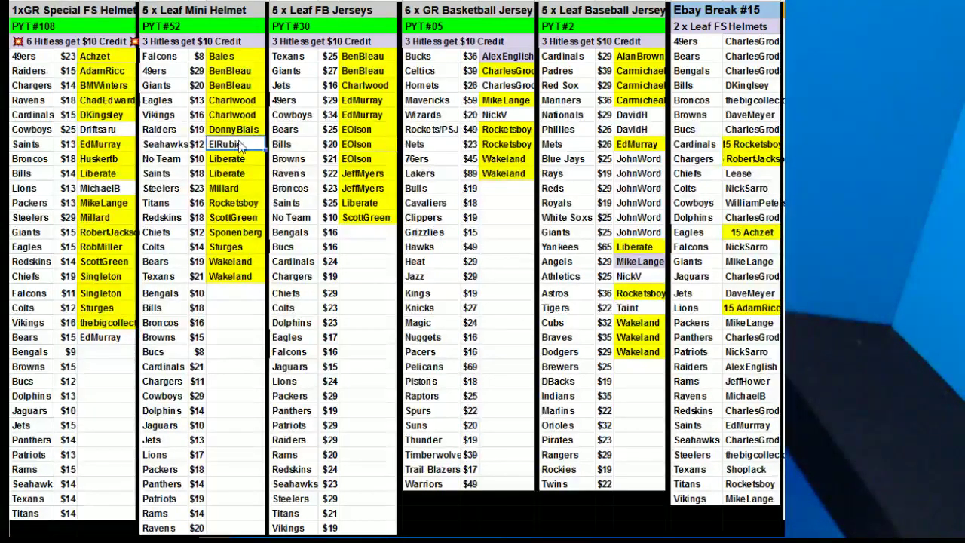
{"action": "left_click", "coordinate": [497, 1]}
{"action": "left_click", "coordinate": [518, 28]}
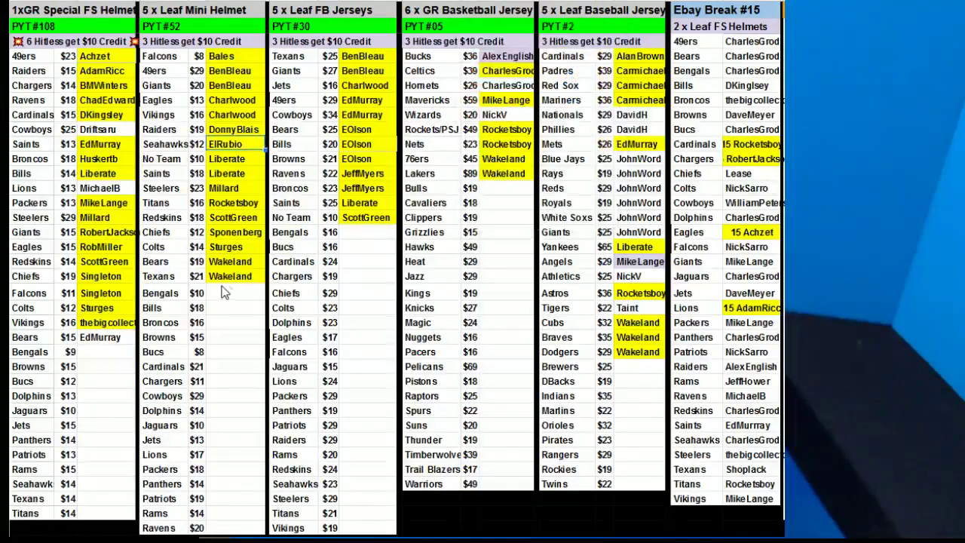
{"action": "left_click", "coordinate": [231, 308]}
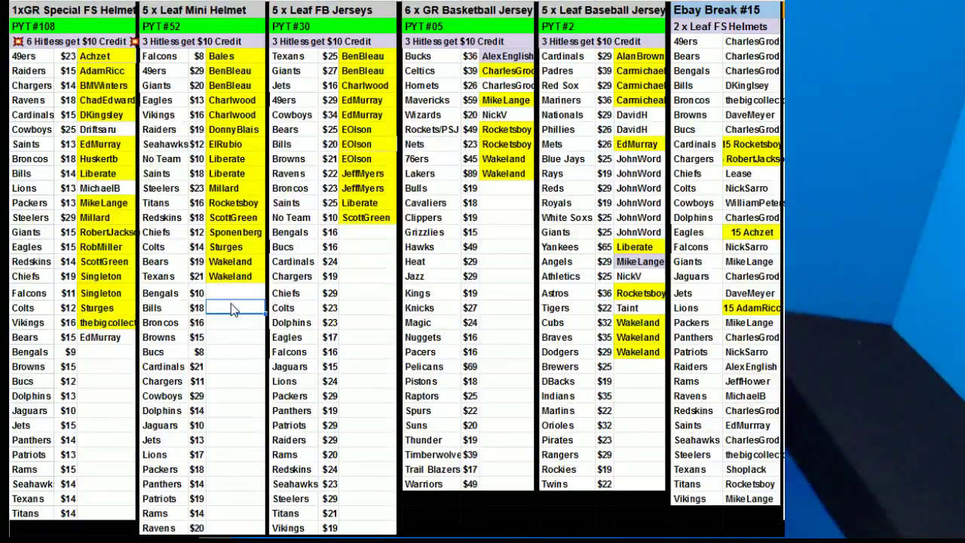
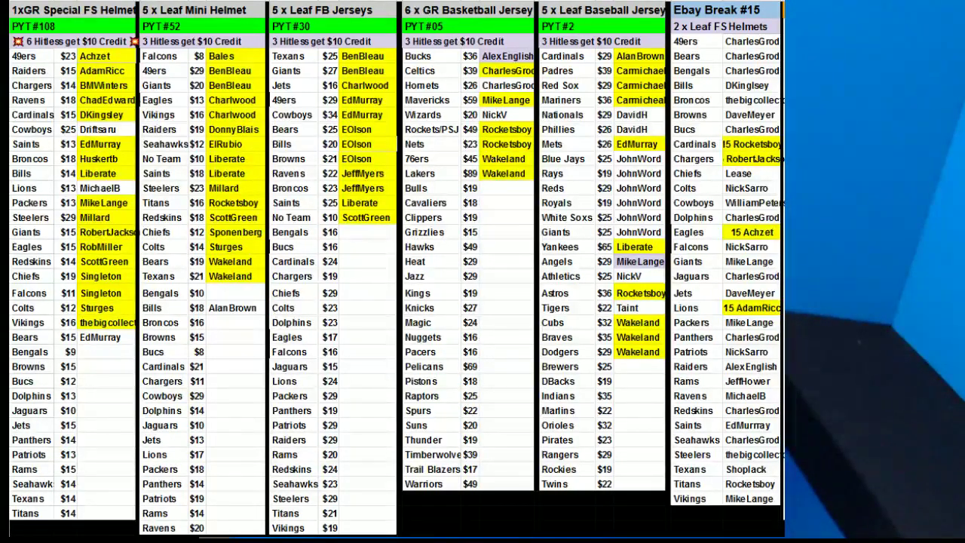
{"action": "left_click", "coordinate": [658, 163]}
{"action": "left_click_drag", "start_coordinate": [423, 114], "coordinate": [464, 116]}
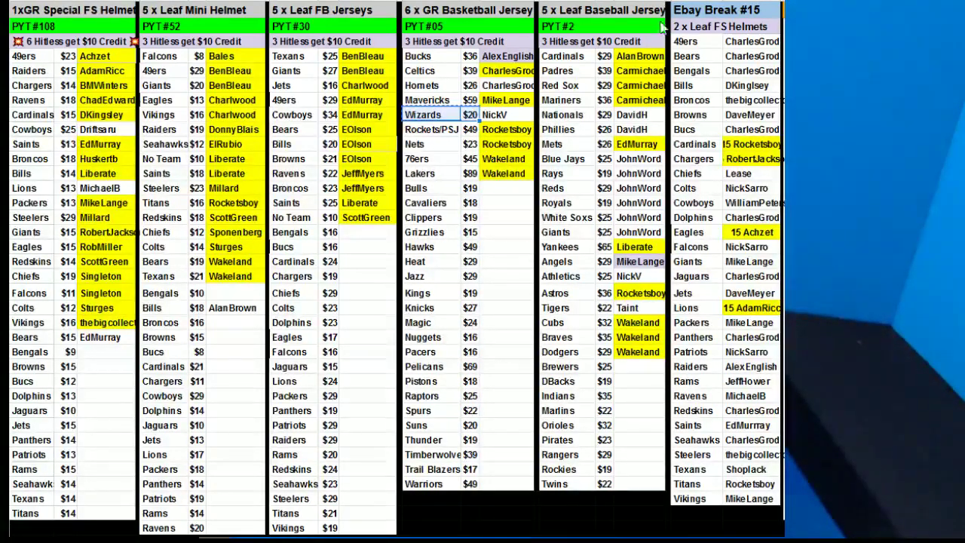
{"action": "key", "text": "ctrl+c"}
{"action": "left_click", "coordinate": [584, 277]}
{"action": "left_click", "coordinate": [603, 279], "text": "shift"}
{"action": "key", "text": "ctrl+c"}
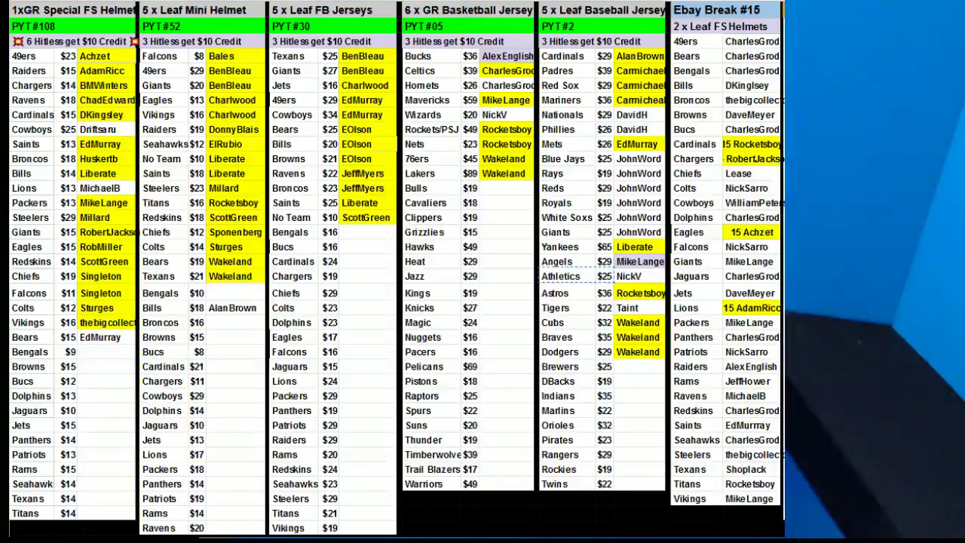
{"action": "key", "text": "Escape"}
Fill the Bears buyer cell yellow and type a buyer's name for the Patriots spot.
{"action": "left_click", "coordinate": [103, 337]}
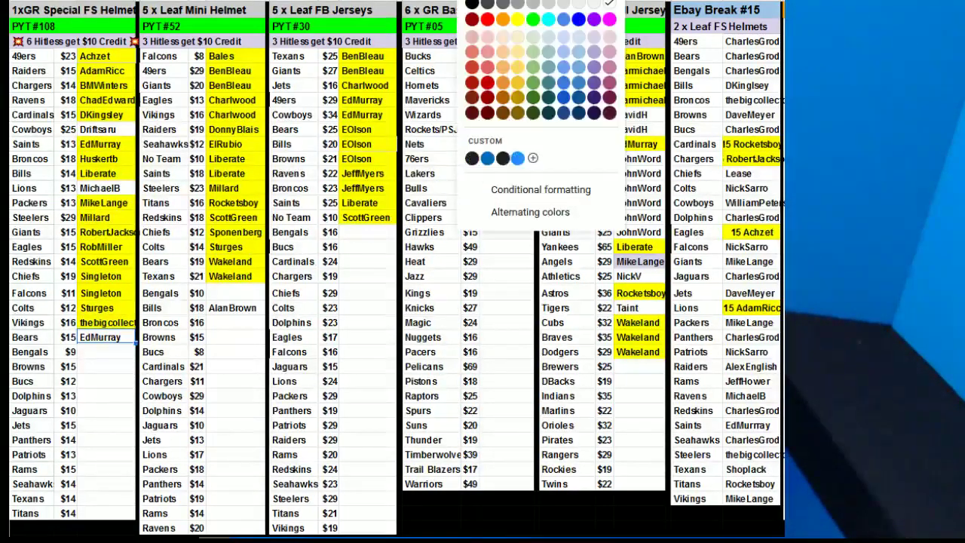
{"action": "left_click", "coordinate": [513, 13]}
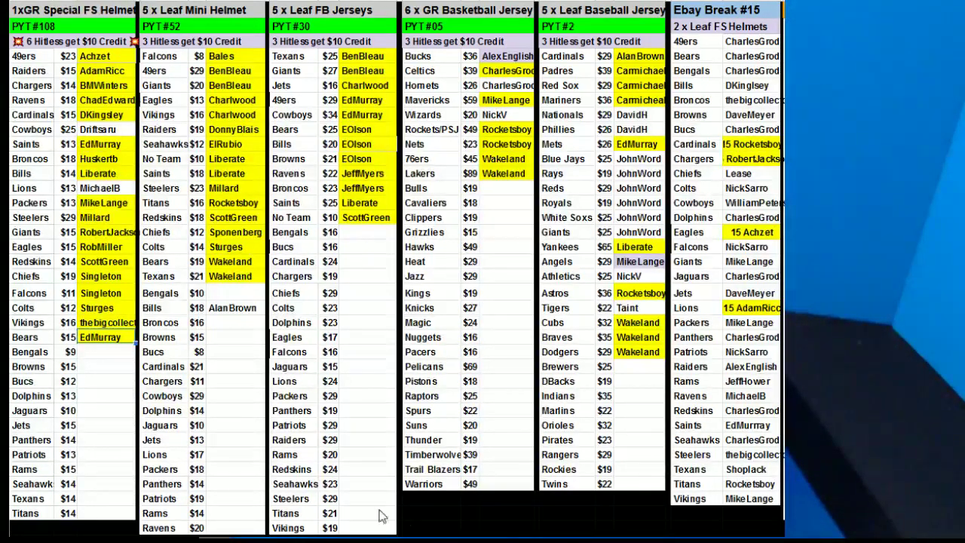
{"action": "left_click", "coordinate": [107, 450]}
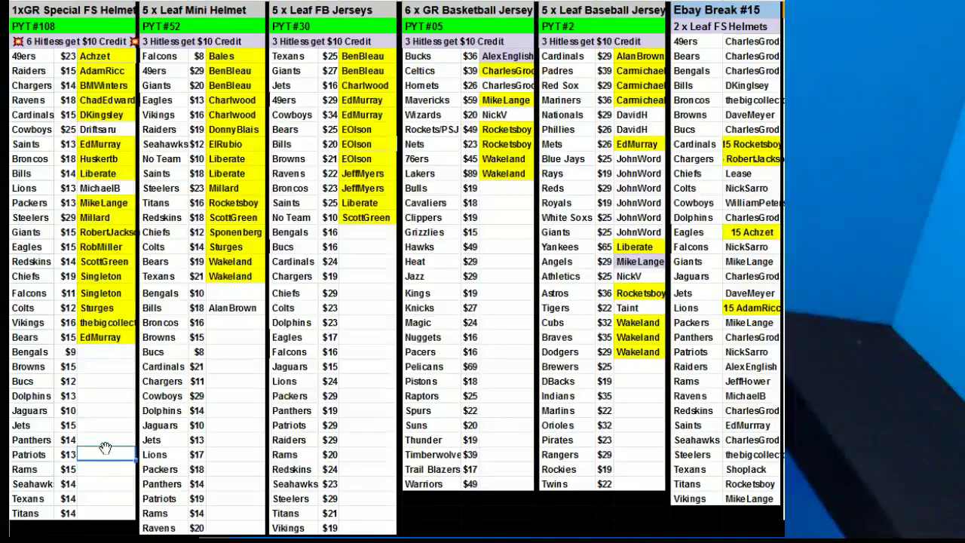
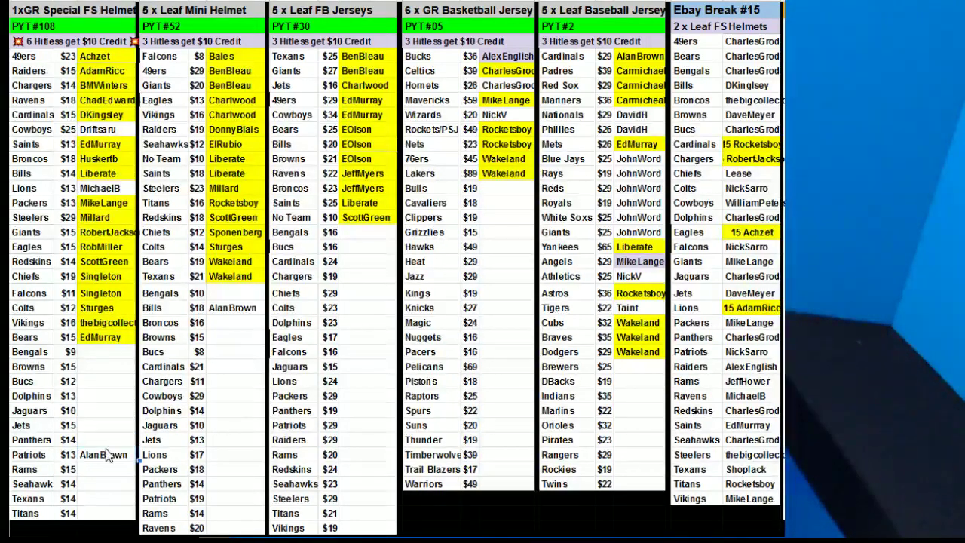
Sort the FS Helmet list's filled rows A→Z by buyer name in column C.
{"action": "left_click_drag", "start_coordinate": [51, 57], "coordinate": [117, 455]}
{"action": "right_click", "coordinate": [64, 319]}
{"action": "left_click", "coordinate": [121, 379]}
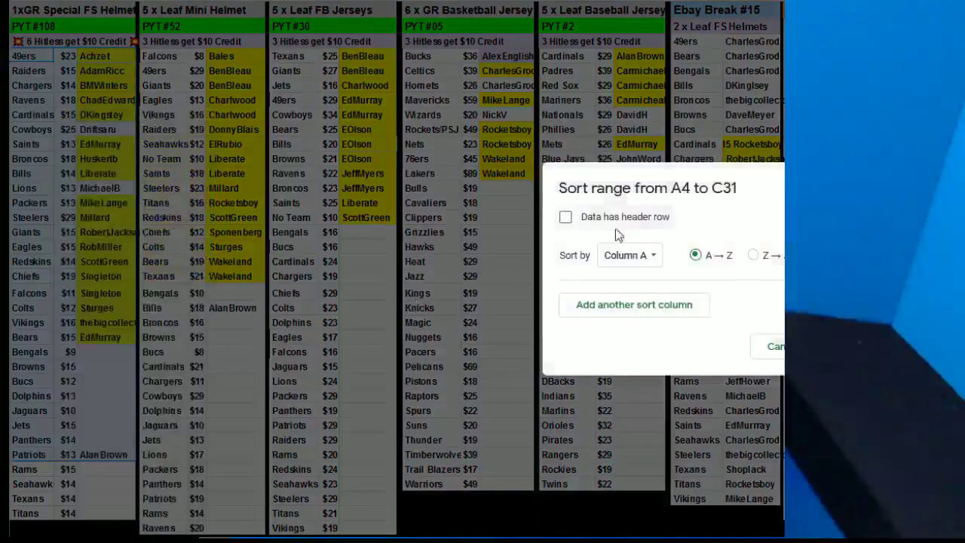
{"action": "left_click", "coordinate": [630, 255]}
{"action": "left_click", "coordinate": [676, 305]}
{"action": "key", "text": "Return"}
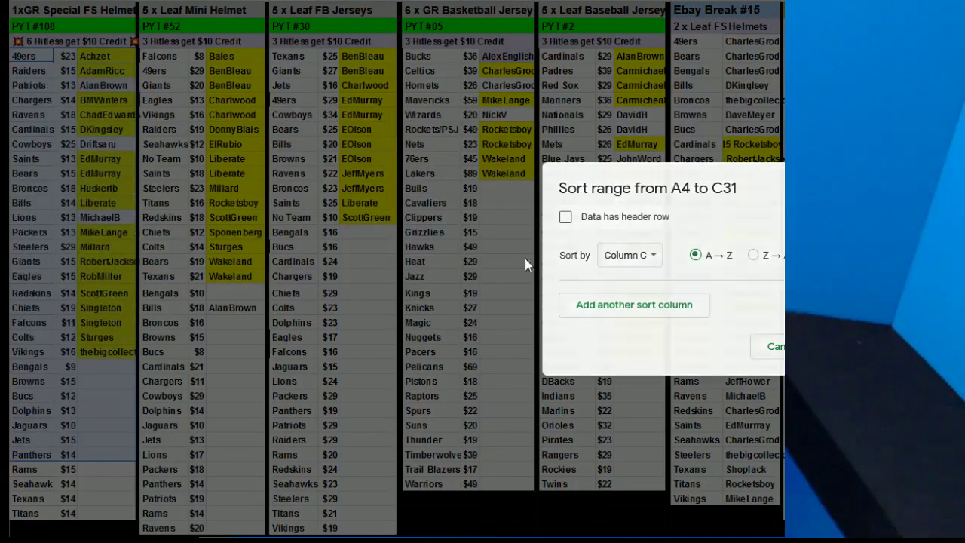
Sort the Mini Helmet list's filled rows A→Z by buyer name in column G.
{"action": "left_click_drag", "start_coordinate": [159, 58], "coordinate": [237, 323]}
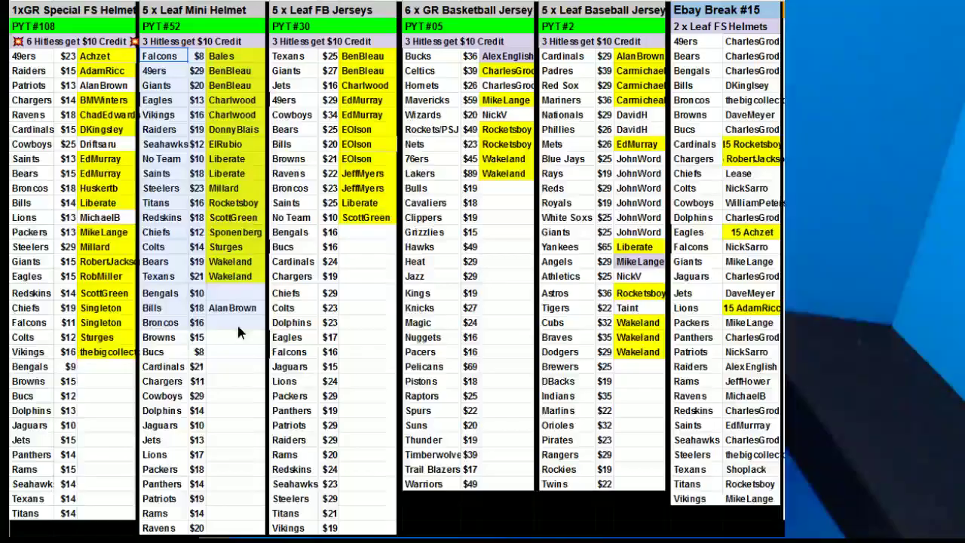
{"action": "right_click", "coordinate": [195, 180]}
{"action": "left_click", "coordinate": [241, 379]}
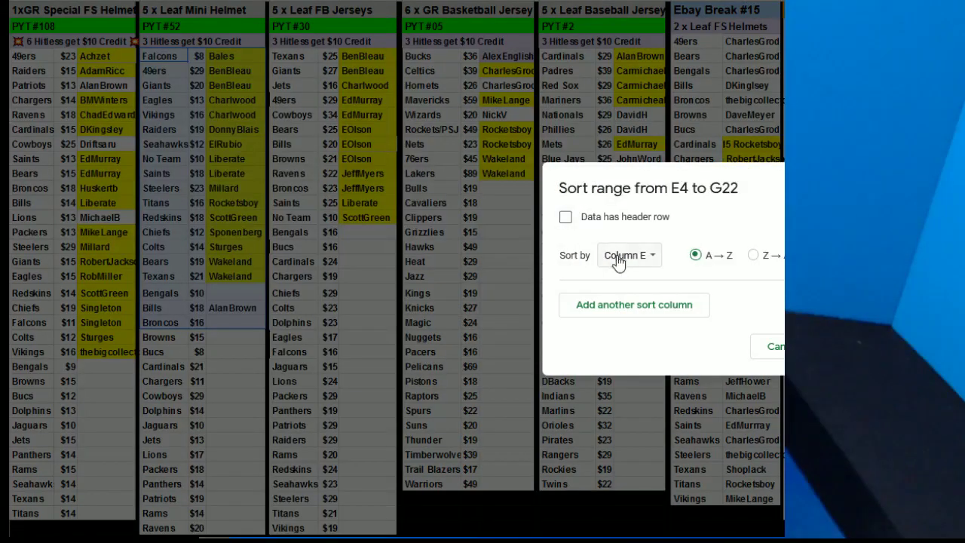
{"action": "left_click", "coordinate": [618, 256]}
{"action": "left_click", "coordinate": [640, 304]}
{"action": "key", "text": "Return"}
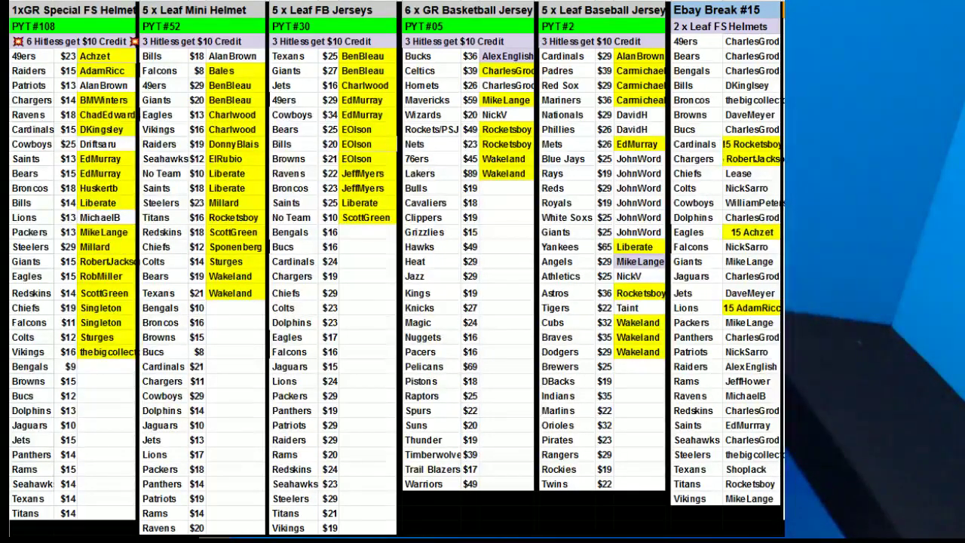
{"action": "left_click_drag", "start_coordinate": [53, 369], "coordinate": [65, 514]}
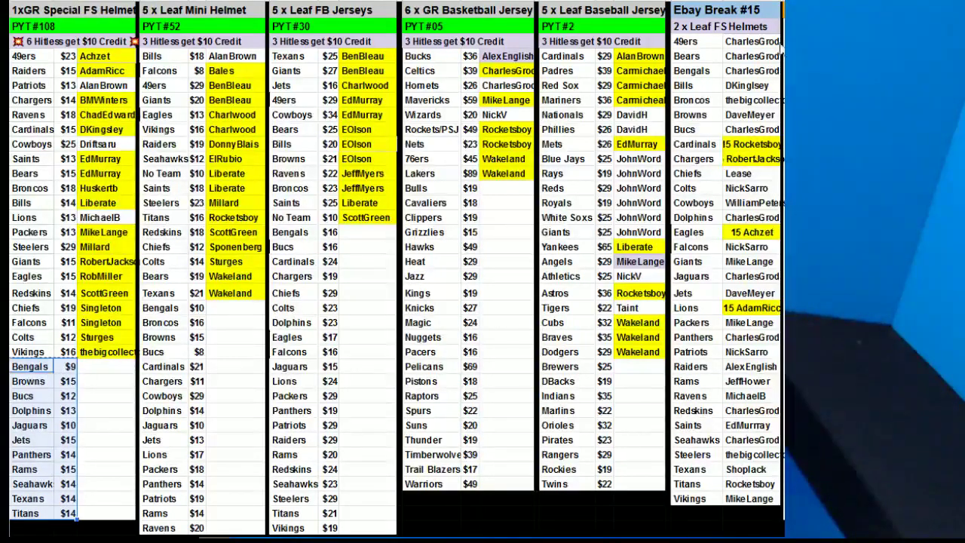
{"action": "key", "text": "Escape"}
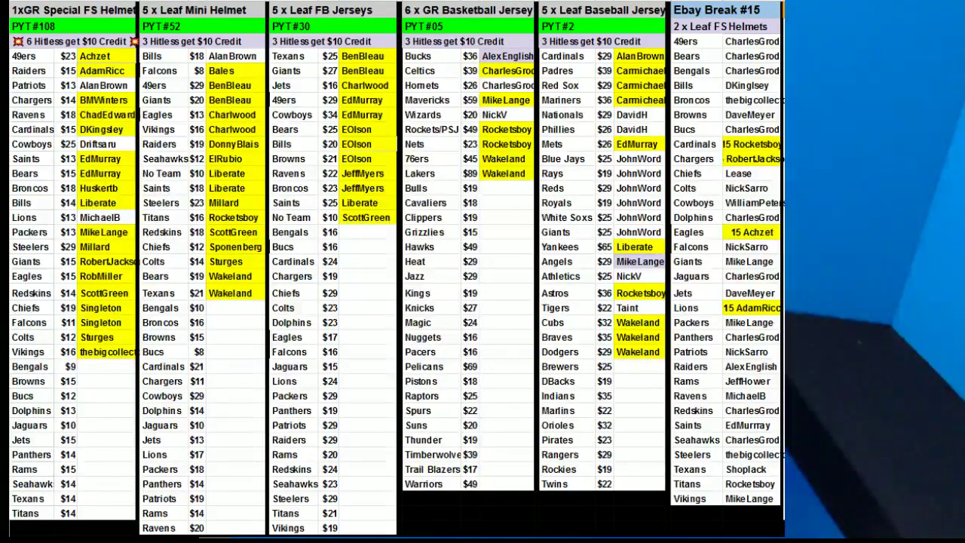
Enter FILLER beside the FS Helmet Bengals spot, fill it orange, and extend it down through Titans.
{"action": "left_click", "coordinate": [111, 366]}
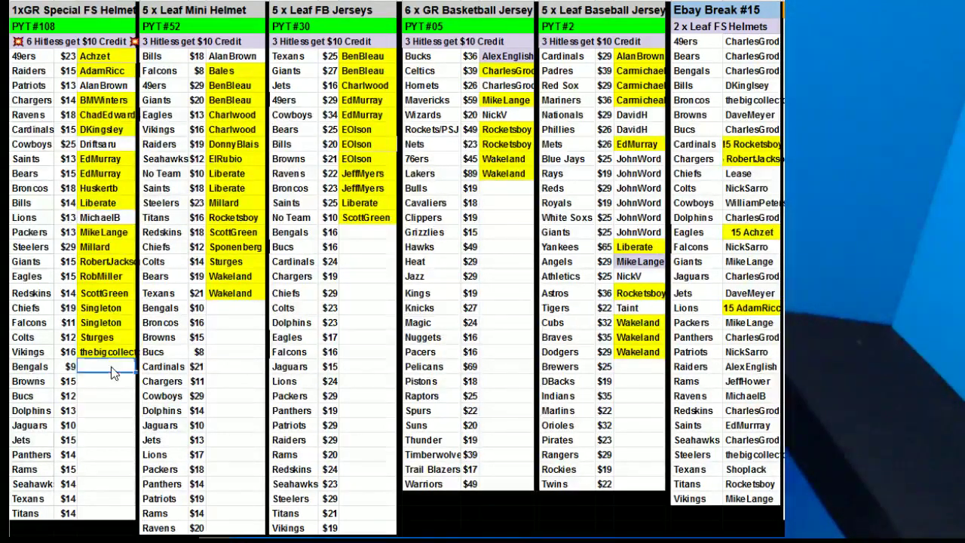
{"action": "type", "text": "FlLLER"}
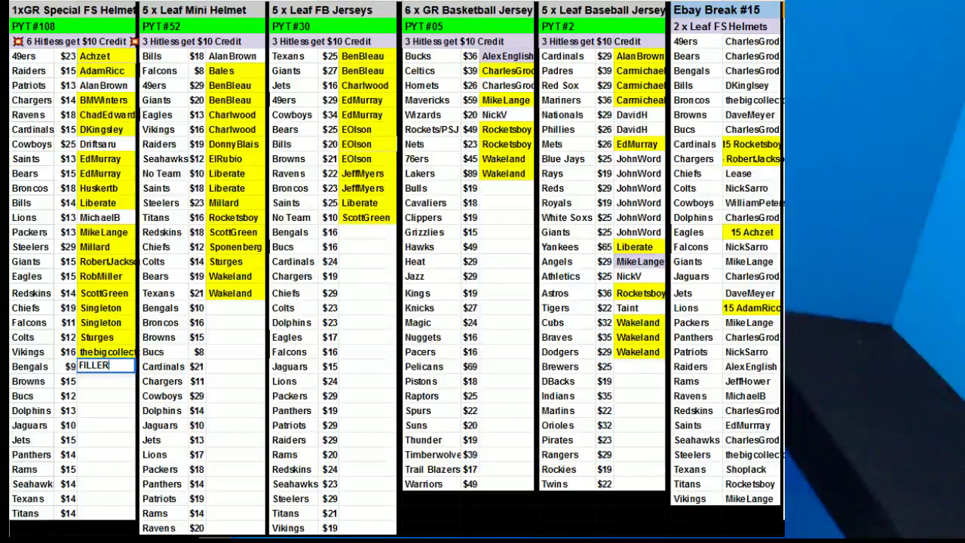
{"action": "left_click", "coordinate": [502, 19]}
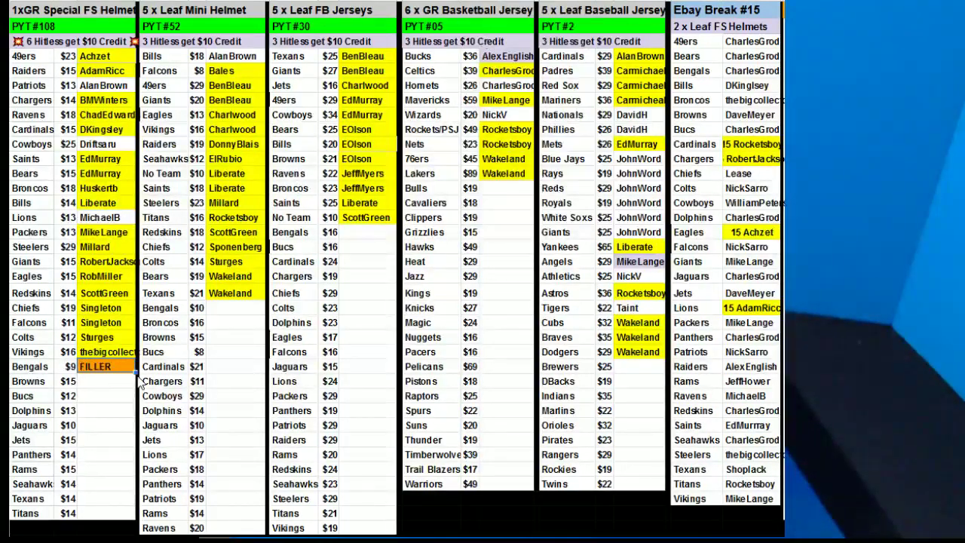
{"action": "left_click_drag", "start_coordinate": [136, 371], "coordinate": [124, 515]}
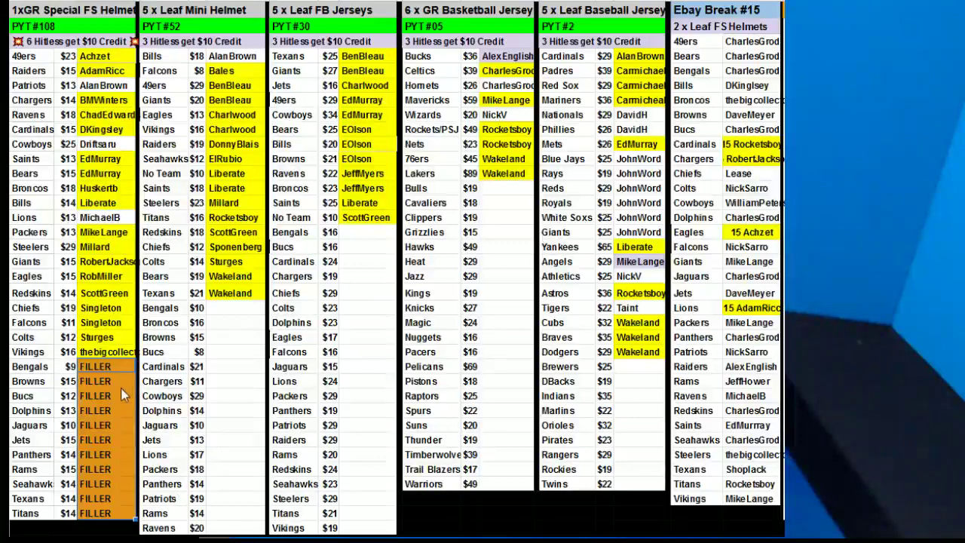
Paste the orange FILLER cell into the Mini Helmet Bengals, FB Jerseys Bengals and Basketball Bulls spots.
{"action": "left_click", "coordinate": [114, 365]}
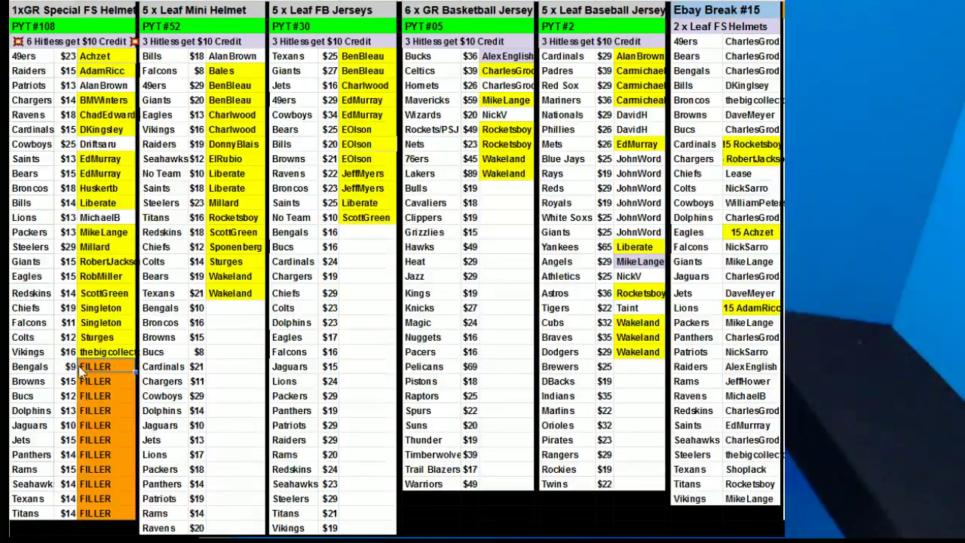
{"action": "left_click", "coordinate": [230, 308]}
{"action": "key", "text": "ctrl+v"}
{"action": "left_click", "coordinate": [365, 232]}
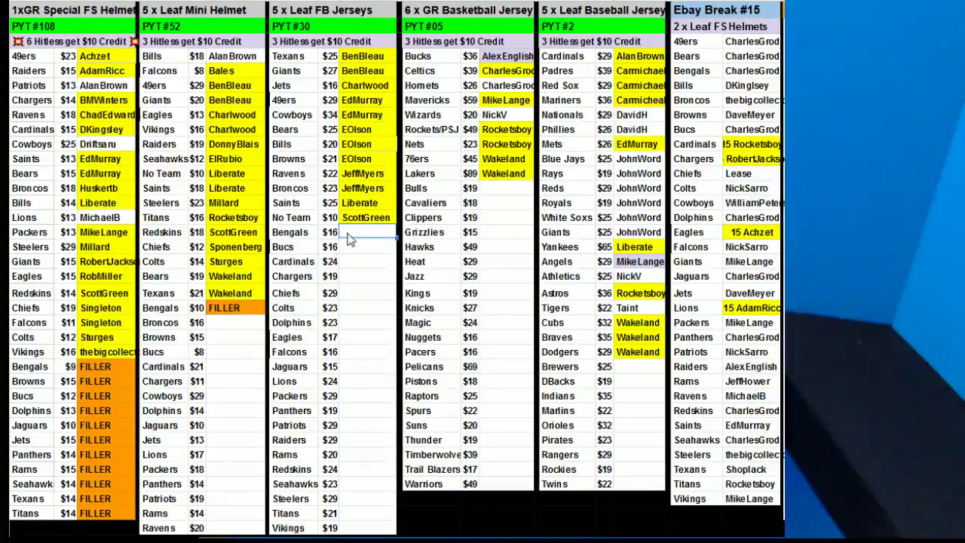
{"action": "key", "text": "ctrl+v"}
{"action": "left_click", "coordinate": [504, 187]}
{"action": "key", "text": "ctrl+v"}
{"action": "left_click", "coordinate": [638, 366]}
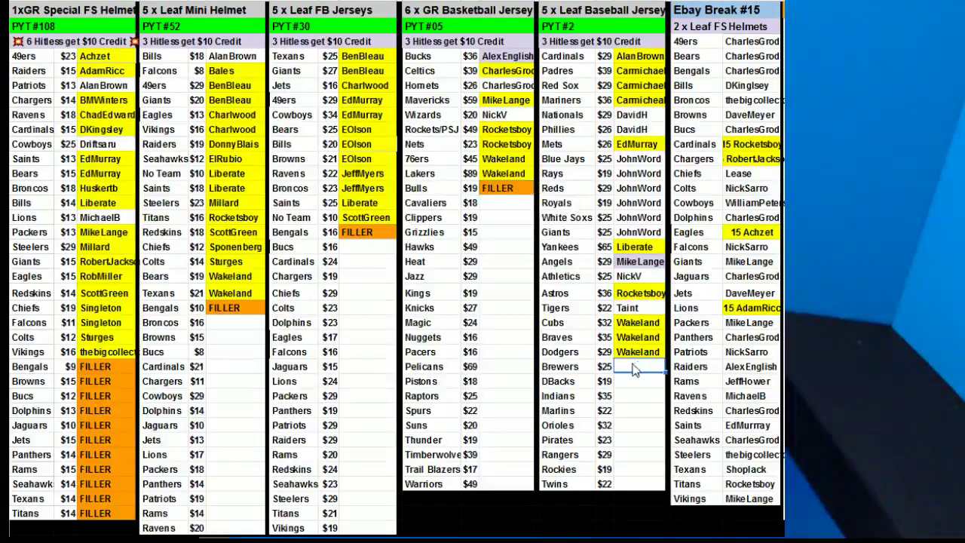
{"action": "key", "text": "ctrl+v"}
Copy the Mini Helmet Bengals, FB Jerseys Bengals and Basketball Bulls team and price cells, then select Baseball Brewers.
{"action": "left_click", "coordinate": [191, 307]}
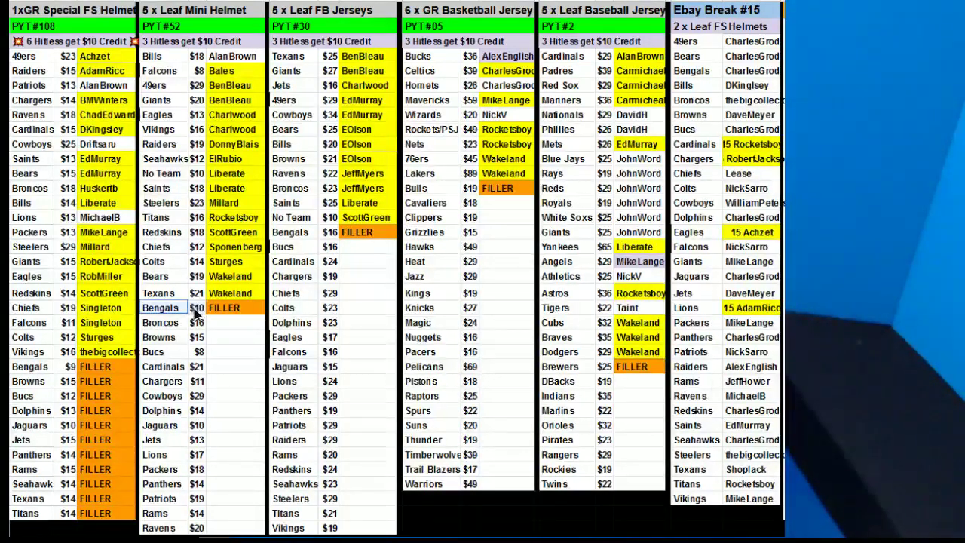
{"action": "key", "text": "ctrl+c"}
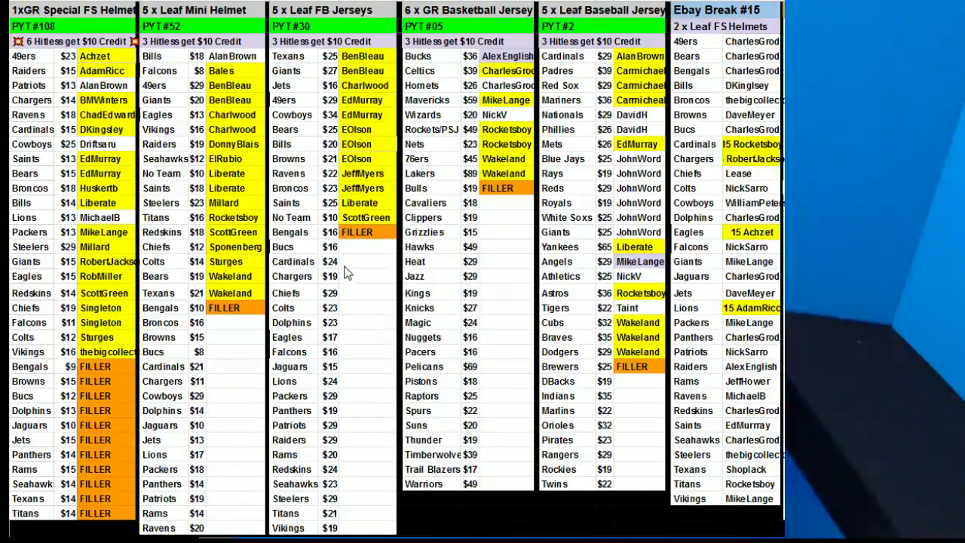
{"action": "left_click", "coordinate": [300, 234]}
{"action": "left_click_drag", "start_coordinate": [334, 243], "coordinate": [332, 233]}
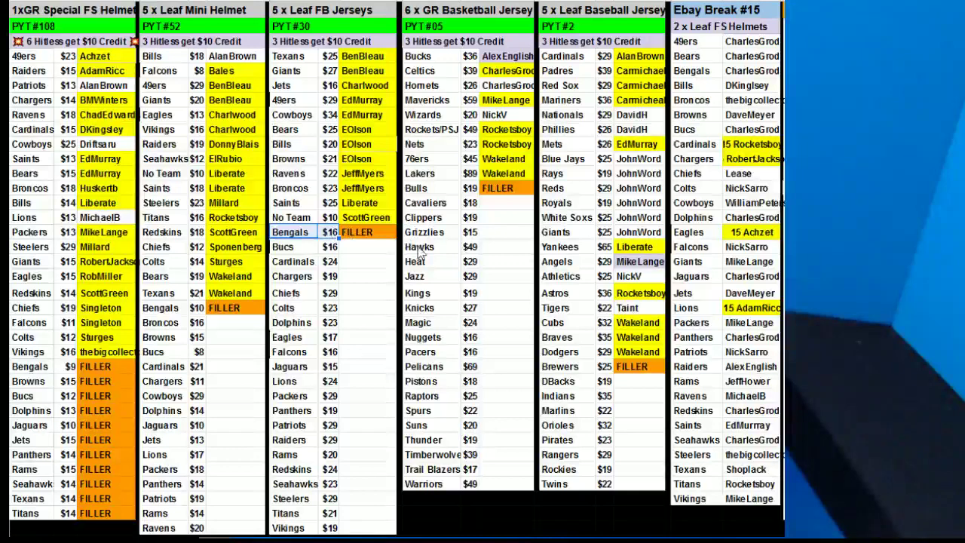
{"action": "key", "text": "ctrl+c"}
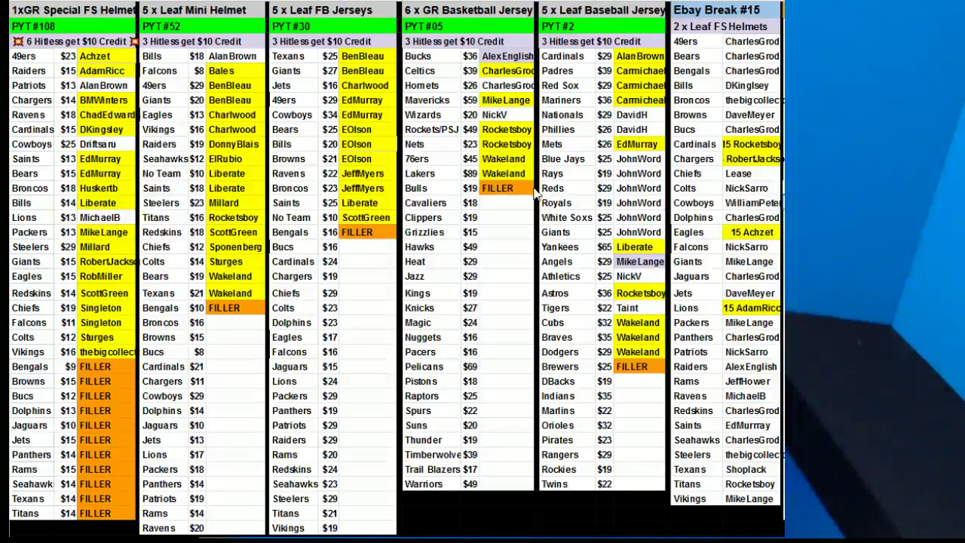
{"action": "left_click", "coordinate": [452, 189]}
{"action": "left_click", "coordinate": [463, 189], "text": "shift"}
{"action": "key", "text": "ctrl+c"}
{"action": "left_click", "coordinate": [592, 368]}
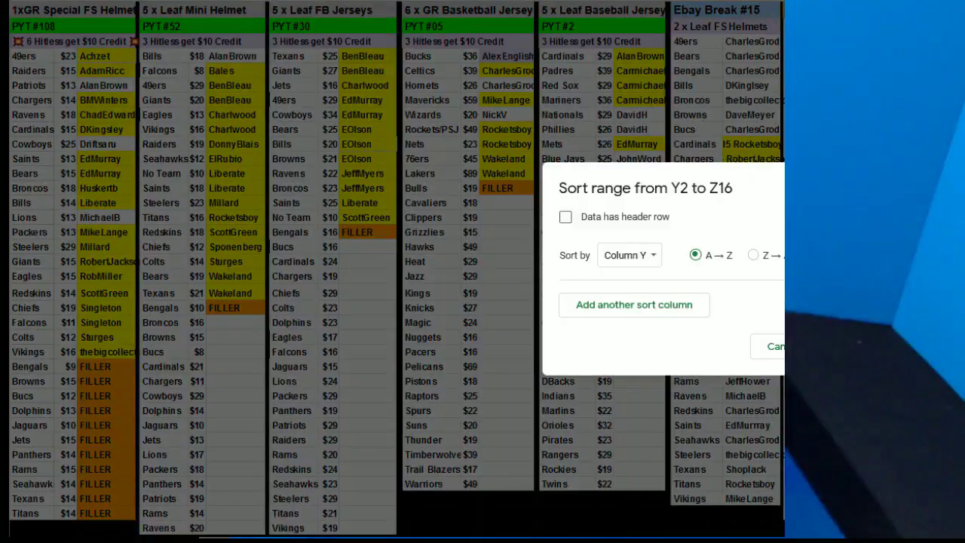
Sort the 50/50 range Y2:Z16 by column Y, Z→A, from $25 Brewers down to $9 Bengals FS.
{"action": "left_click", "coordinate": [753, 255]}
{"action": "key", "text": "Return"}
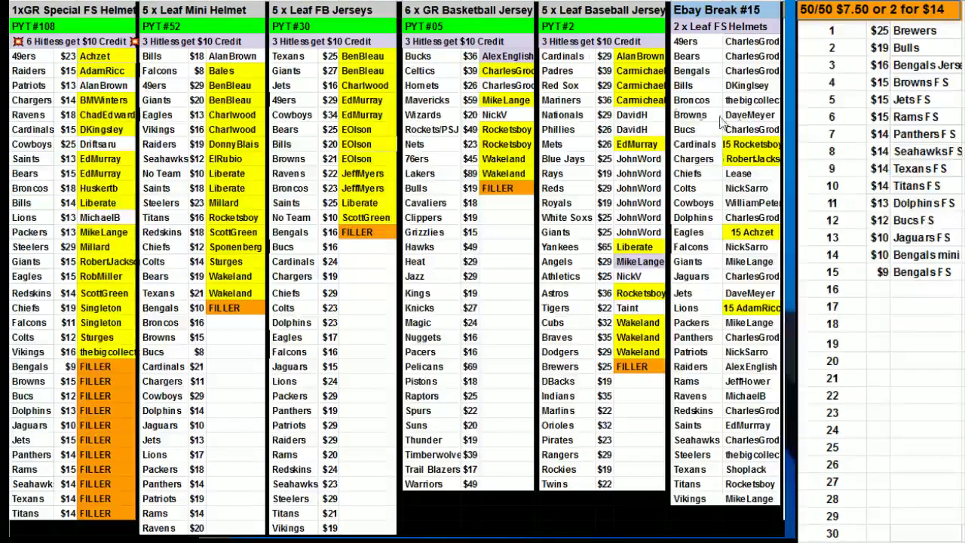
Enter =SUM over the Blue Jays to Giants baseball prices beside Indians, showing $142.
{"action": "left_click", "coordinate": [826, 11]}
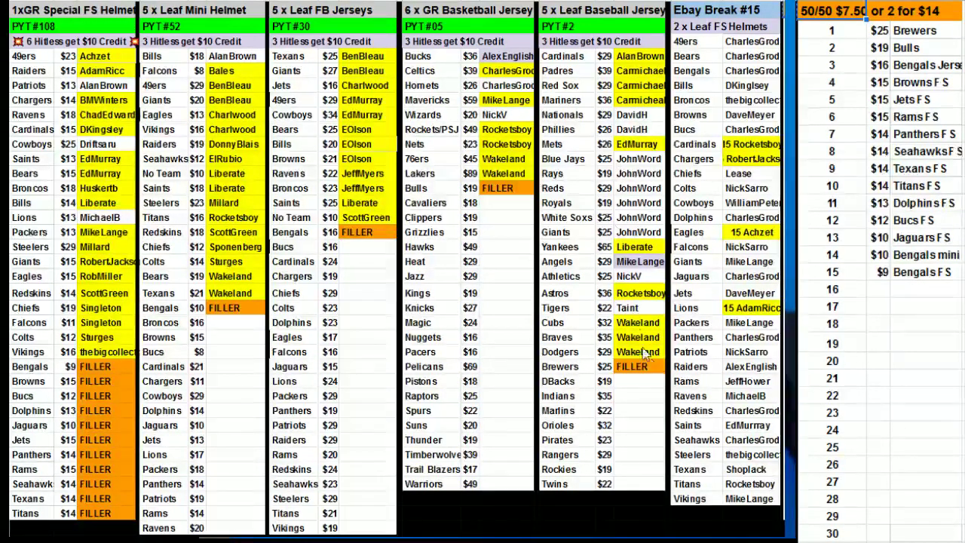
{"action": "left_click", "coordinate": [639, 396]}
{"action": "type", "text": "=sum("}
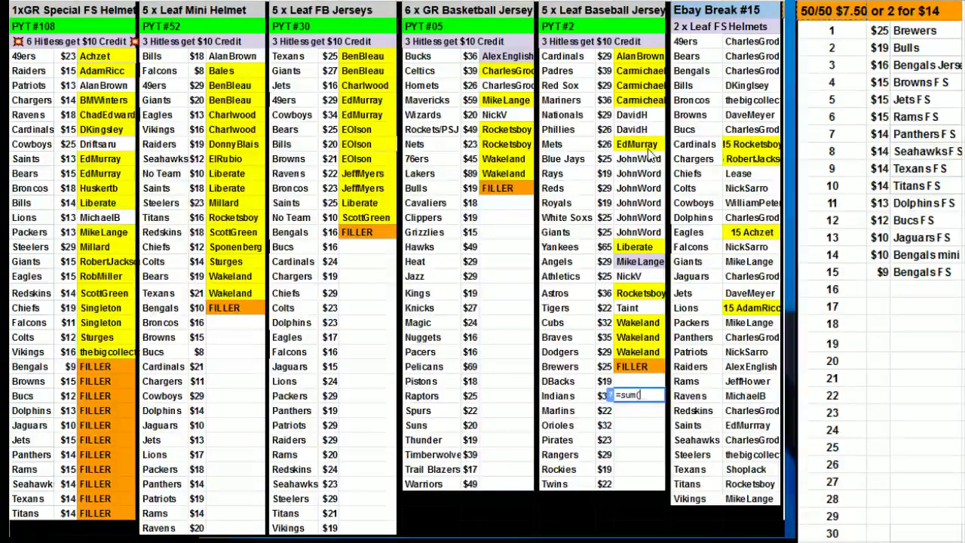
{"action": "left_click_drag", "start_coordinate": [605, 159], "coordinate": [616, 234]}
{"action": "key", "text": "Return"}
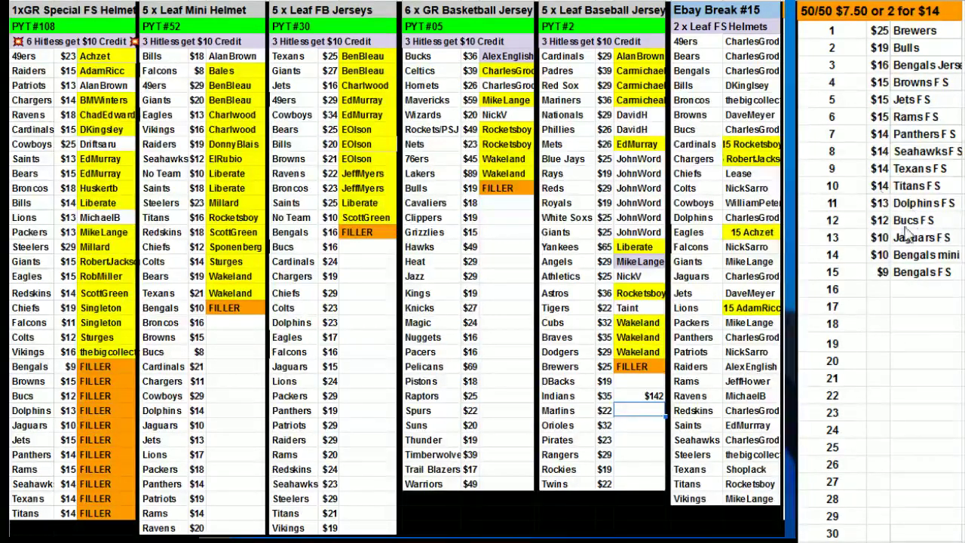
Enter two buyers' usernames into 50/50 spots 1–2 and 3–4, one buyer per pair.
{"action": "left_click", "coordinate": [837, 34]}
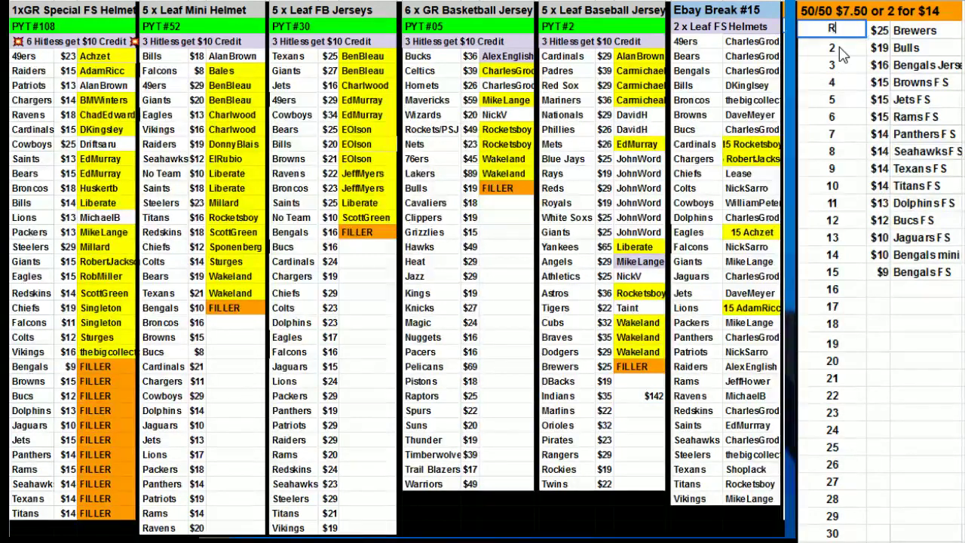
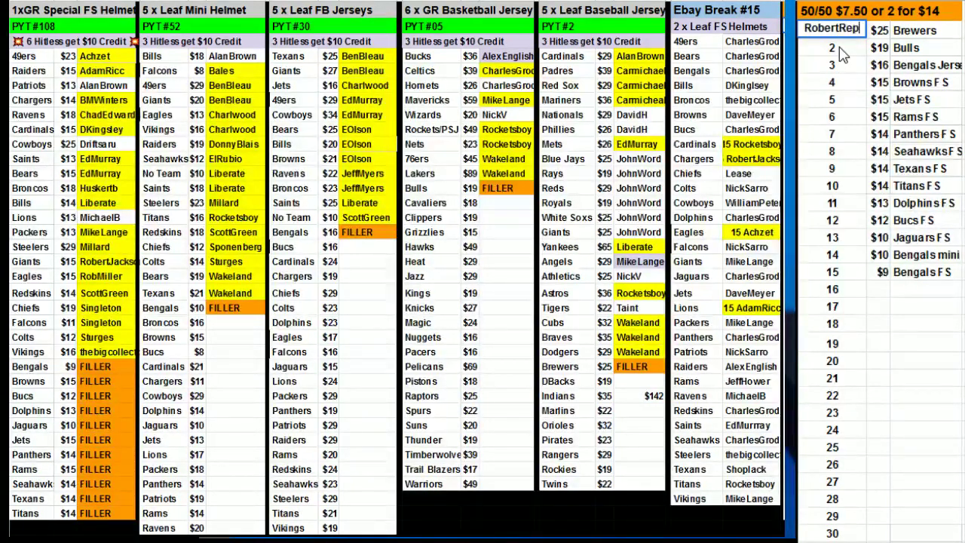
{"action": "key", "text": "Return"}
{"action": "key", "text": "Up"}
{"action": "key", "text": "Up"}
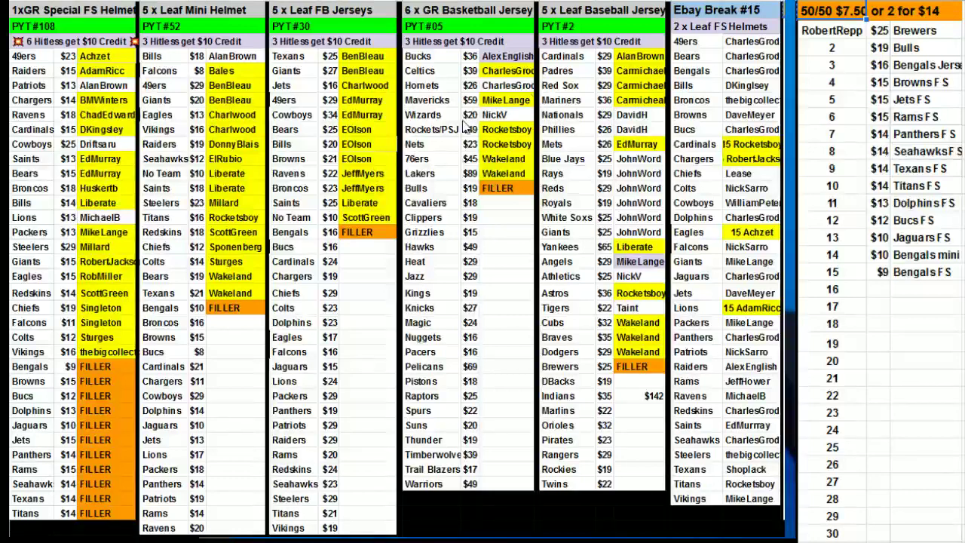
{"action": "left_click", "coordinate": [850, 34]}
{"action": "key", "text": "ctrl+c"}
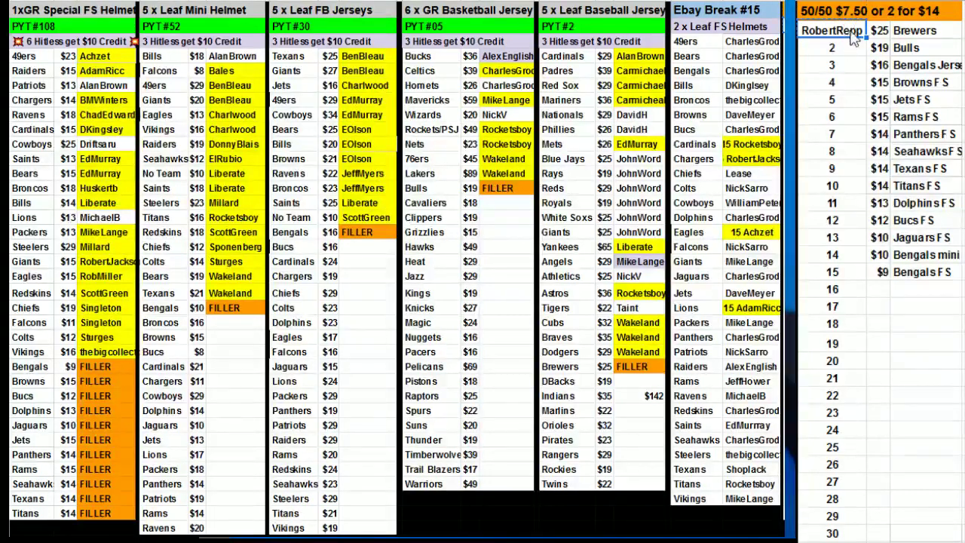
{"action": "left_click", "coordinate": [833, 47]}
{"action": "key", "text": "ctrl+v"}
{"action": "left_click", "coordinate": [832, 68]}
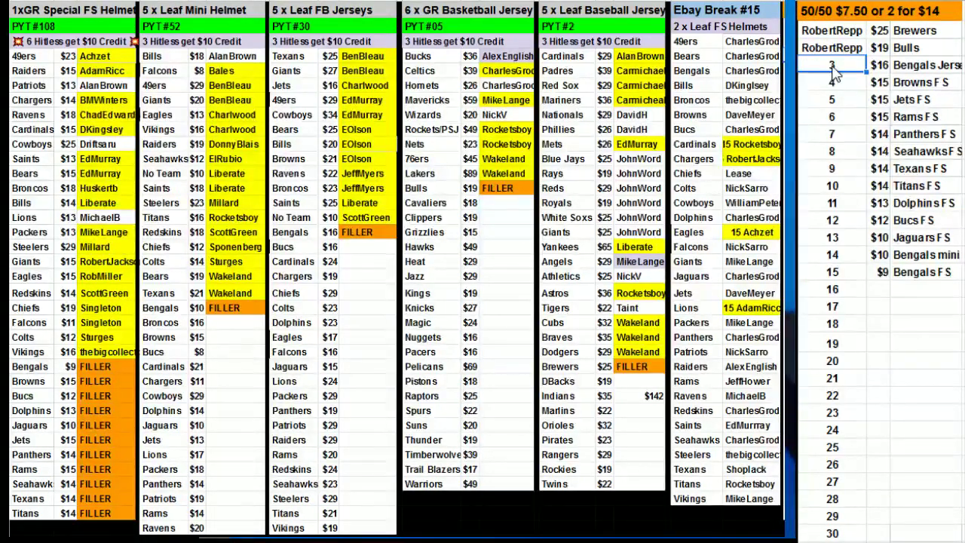
{"action": "type", "text": "Huskertb"}
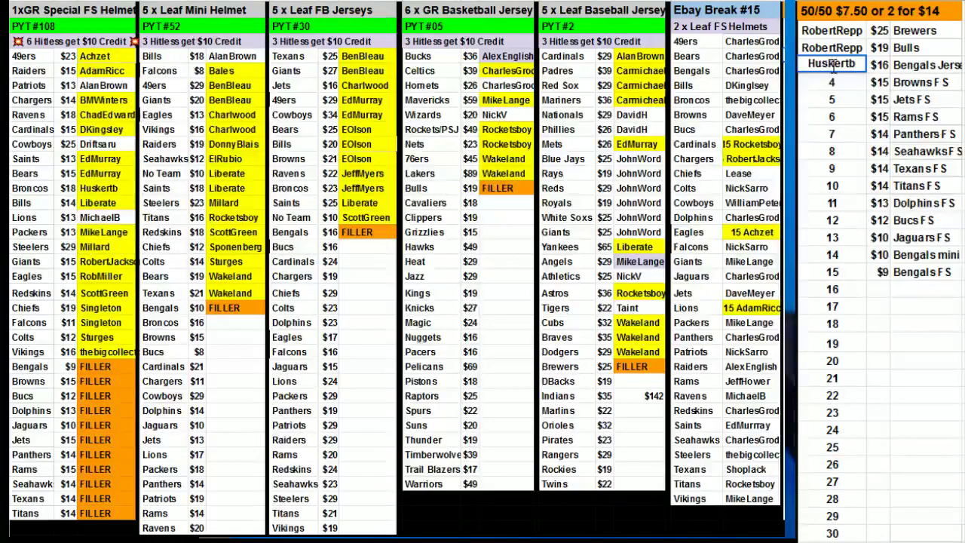
{"action": "left_click", "coordinate": [829, 83]}
{"action": "type", "text": "Huskertb"}
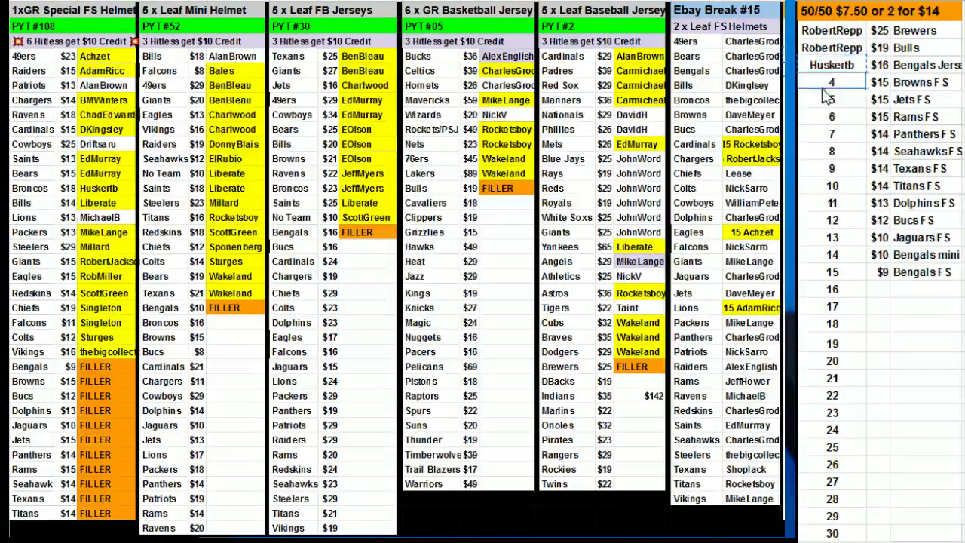
{"action": "key", "text": "Return"}
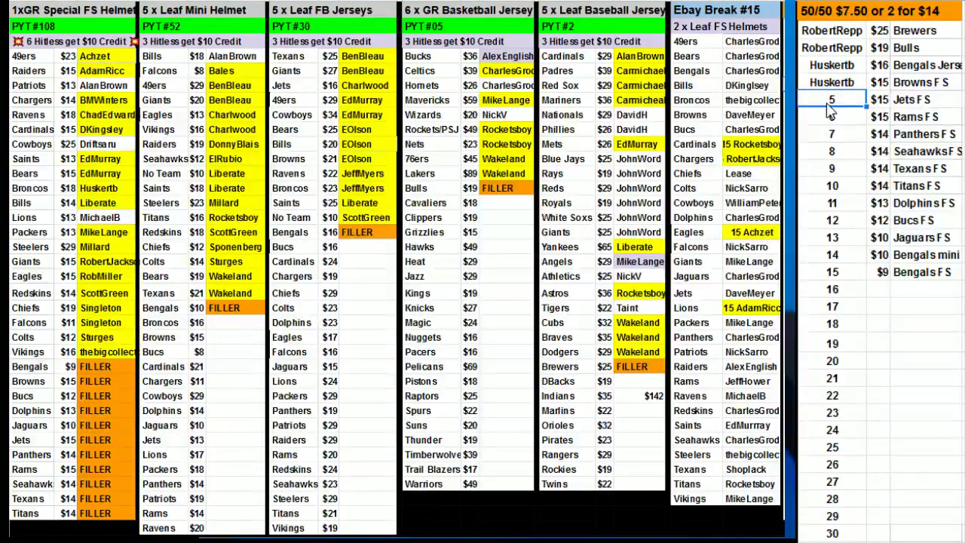
Enter two more buyers' usernames into 50/50 spots 5–6 and 7–8, one buyer per pair.
{"action": "type", "text": "Taint"}
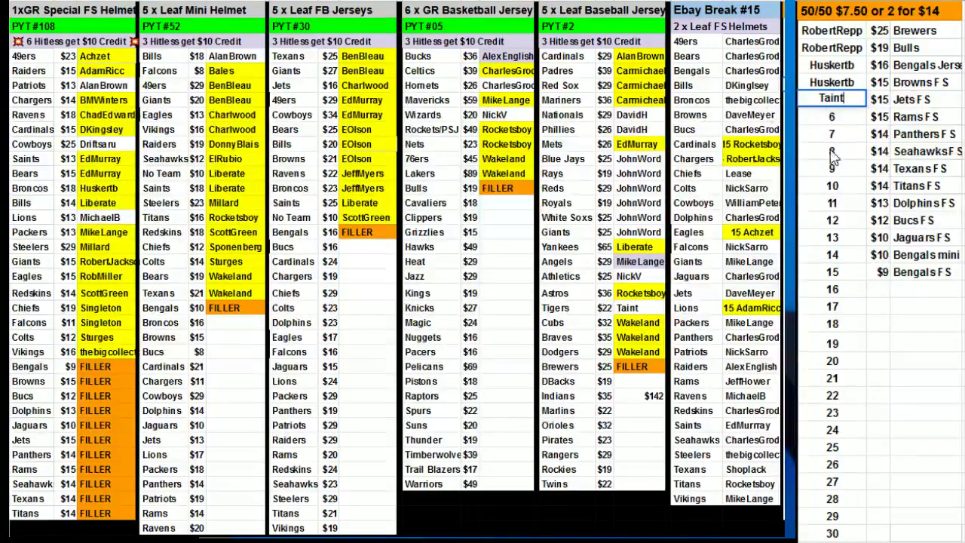
{"action": "key", "text": "Return"}
{"action": "type", "text": "Taint"}
{"action": "key", "text": "Return"}
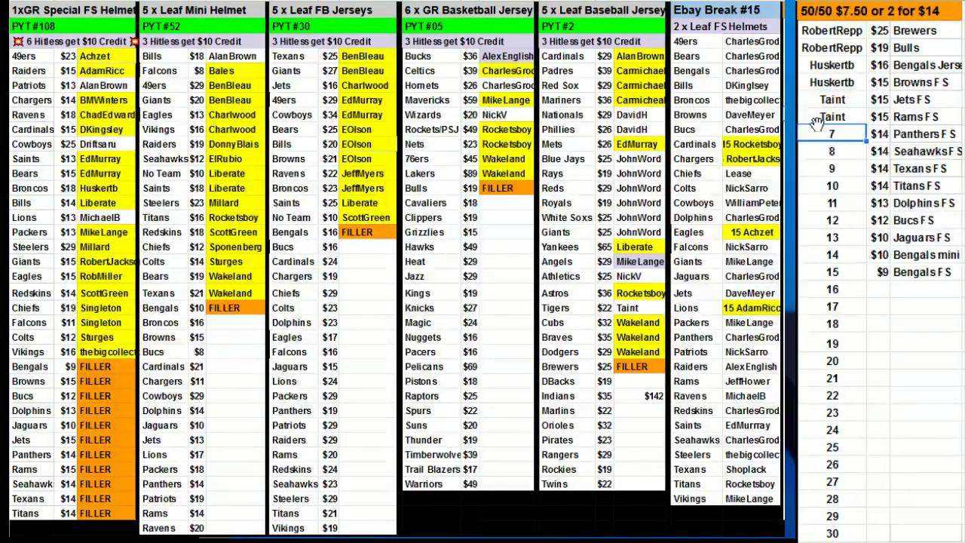
{"action": "type", "text": "Neeley"}
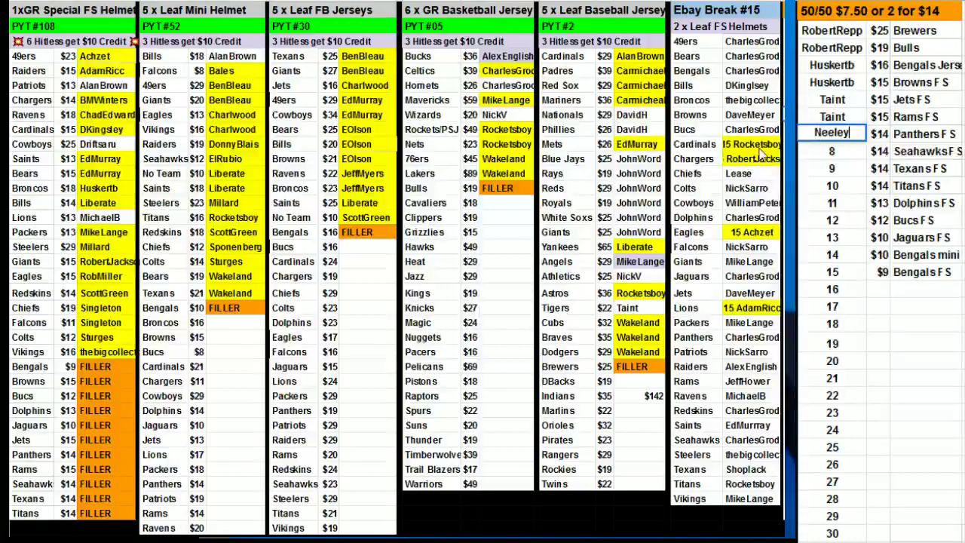
{"action": "key", "text": "Down"}
{"action": "key", "text": "Down"}
{"action": "key", "text": "Down"}
{"action": "left_click", "coordinate": [832, 134]}
{"action": "key", "text": "ctrl+c"}
{"action": "left_click", "coordinate": [832, 151]}
{"action": "key", "text": "ctrl+v"}
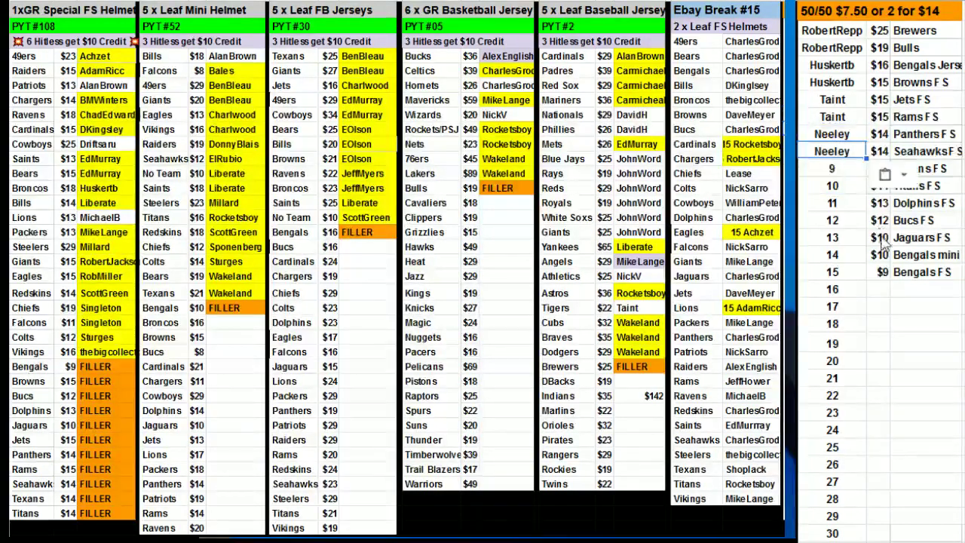
Put one buyer's username into 50/50 spots 16 and 23.
{"action": "left_click", "coordinate": [835, 317]}
{"action": "key", "text": "Up"}
{"action": "type", "text": "Rok"}
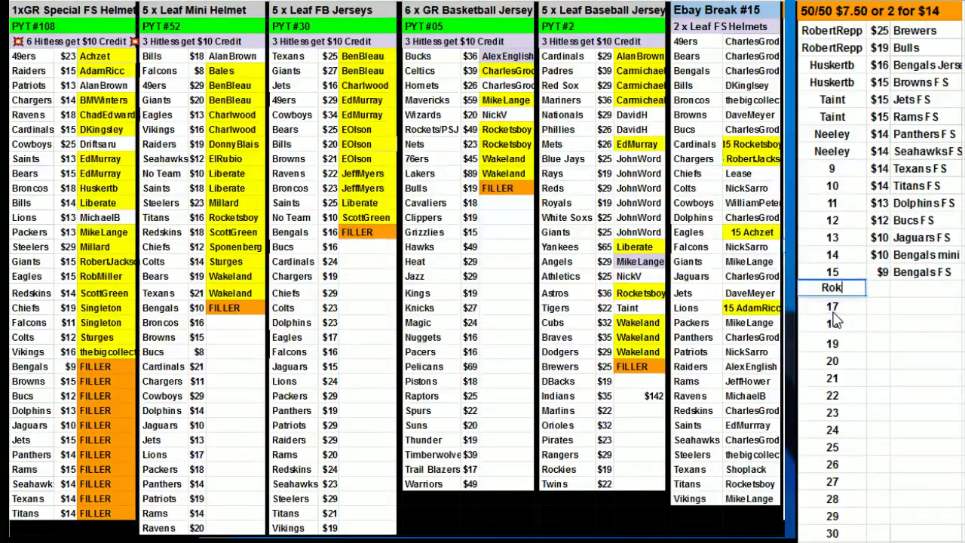
{"action": "key", "text": "BackSpace"}
{"action": "type", "text": "cketsboy"}
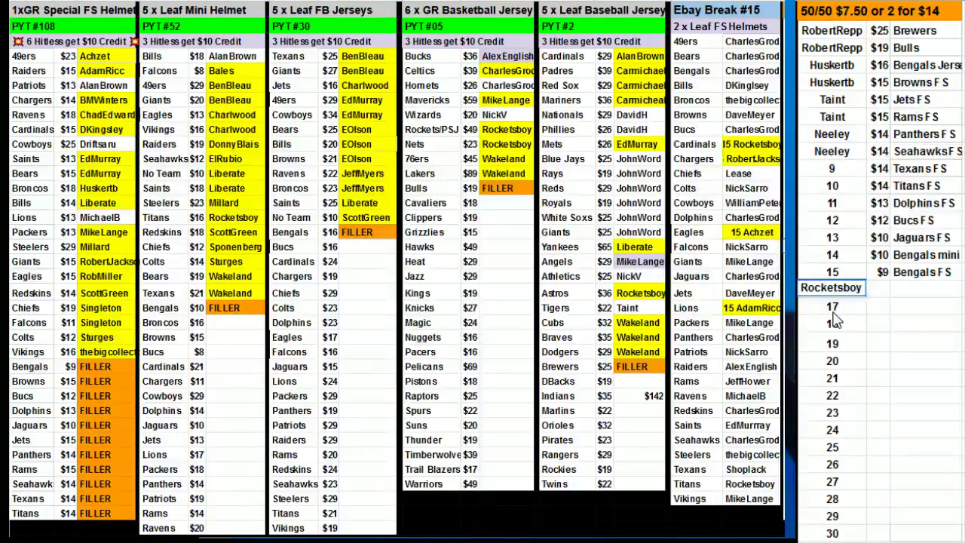
{"action": "key", "text": "Return"}
{"action": "left_click", "coordinate": [846, 294]}
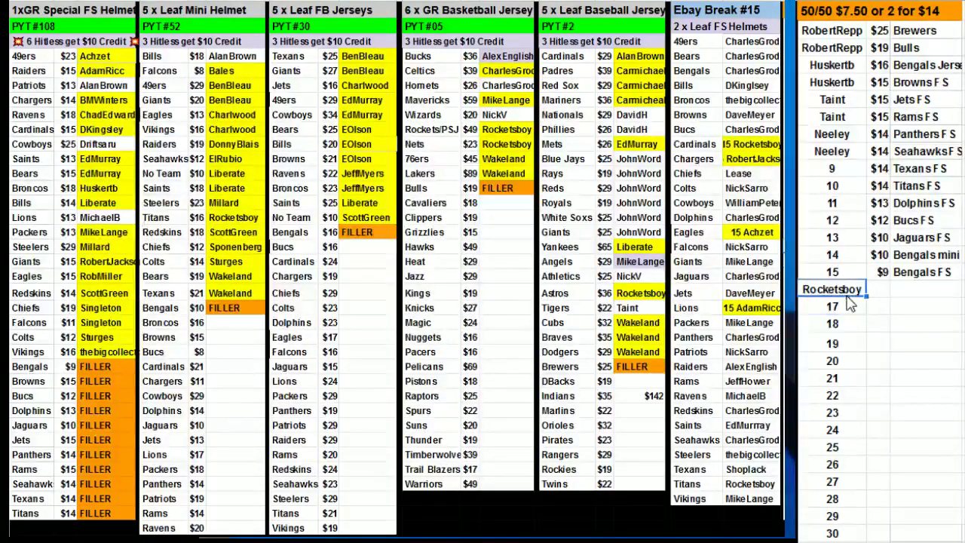
{"action": "key", "text": "ctrl+c"}
{"action": "left_click", "coordinate": [837, 413]}
{"action": "key", "text": "ctrl+v"}
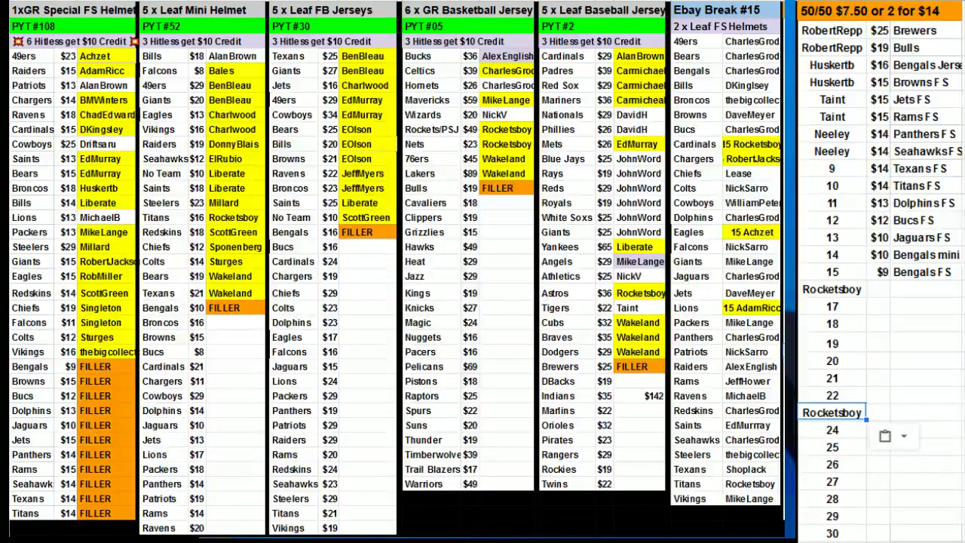
Put another buyer's username into 50/50 spots 9 and 10, undoing an accidental paste.
{"action": "left_click", "coordinate": [835, 171]}
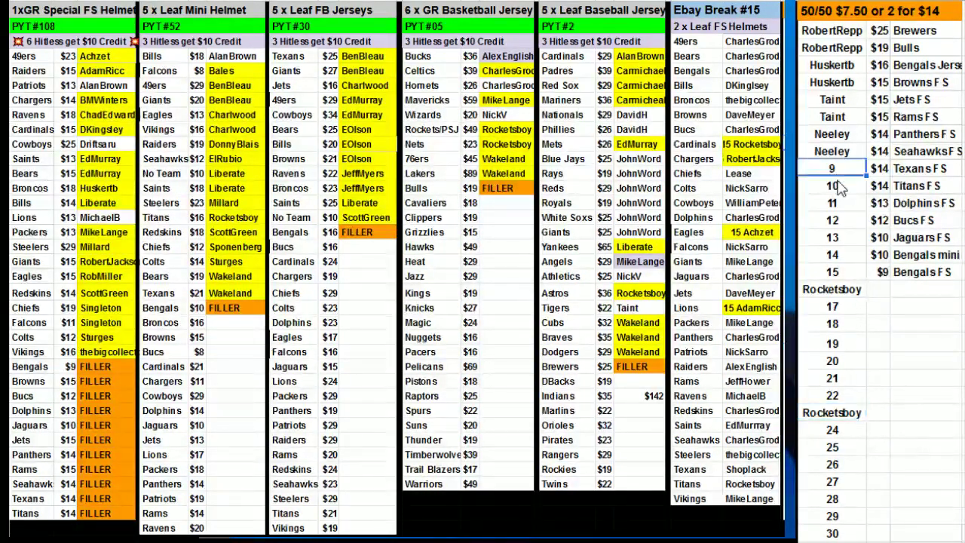
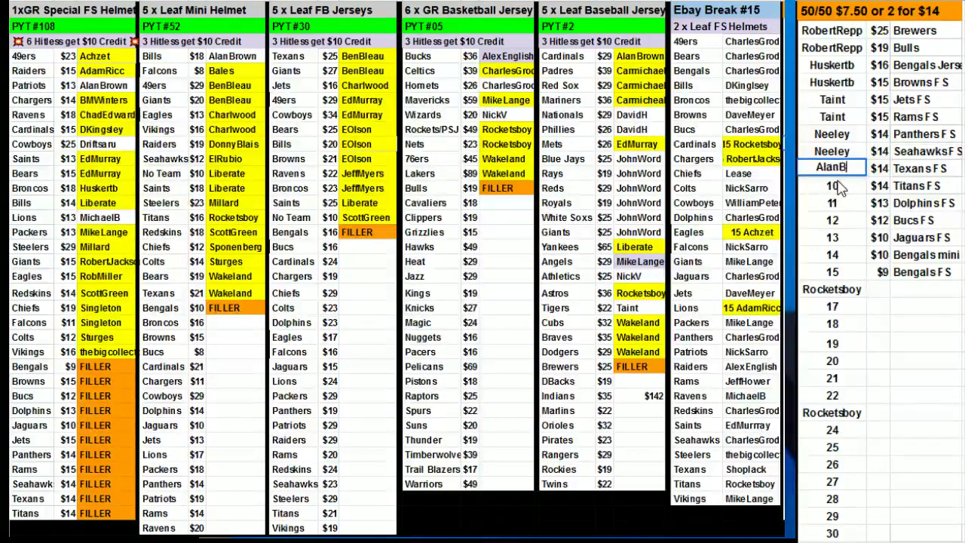
{"action": "key", "text": "Return"}
{"action": "key", "text": "Up"}
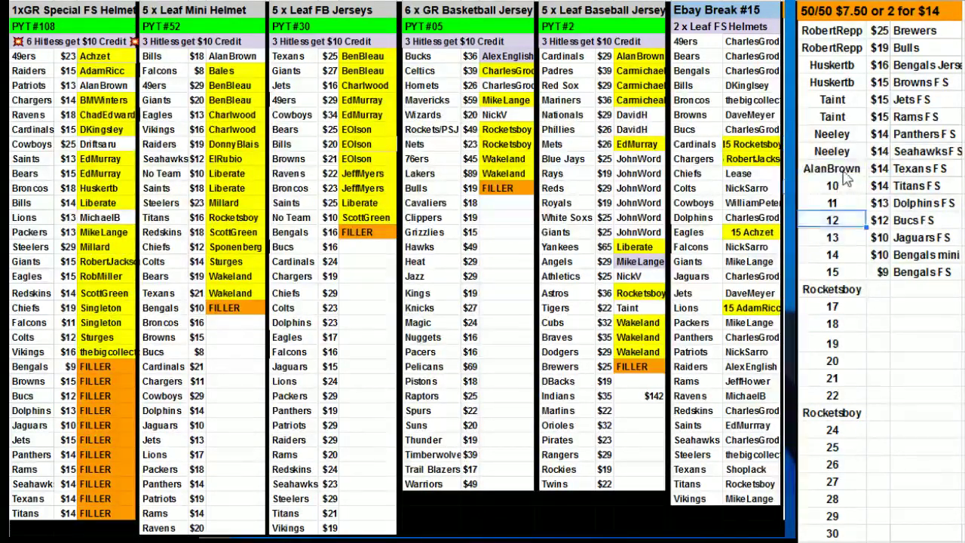
{"action": "key", "text": "ctrl+v"}
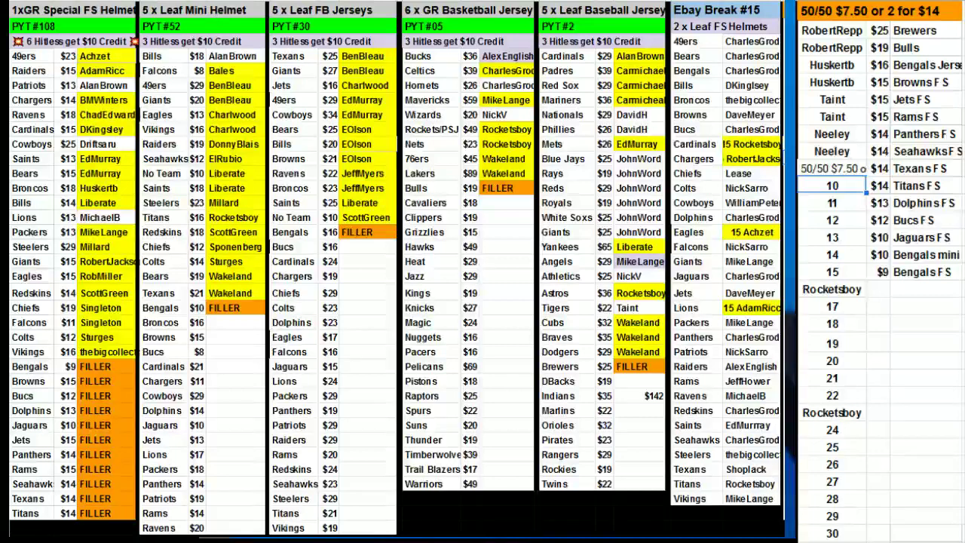
{"action": "key", "text": "ctrl+z"}
{"action": "key", "text": "ctrl+c"}
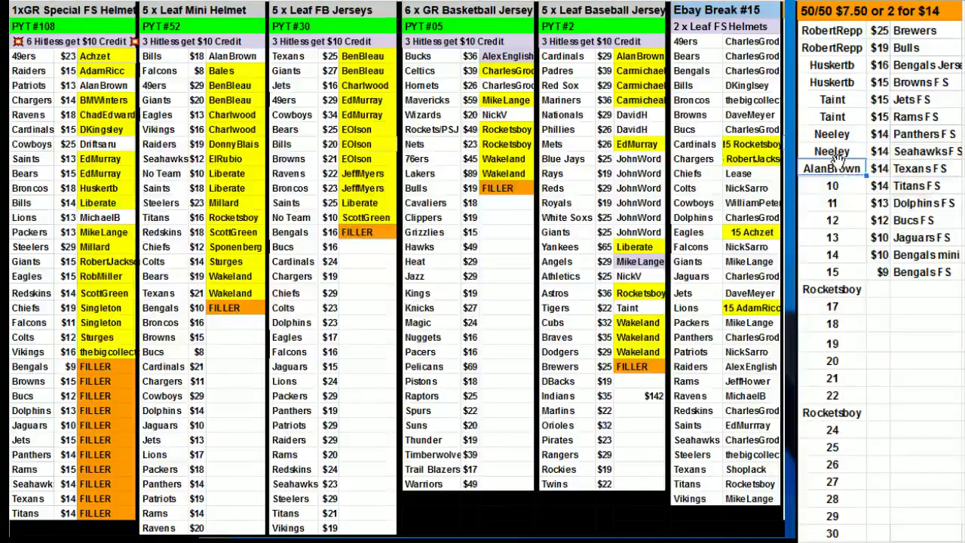
{"action": "left_click", "coordinate": [839, 188]}
{"action": "key", "text": "ctrl+v"}
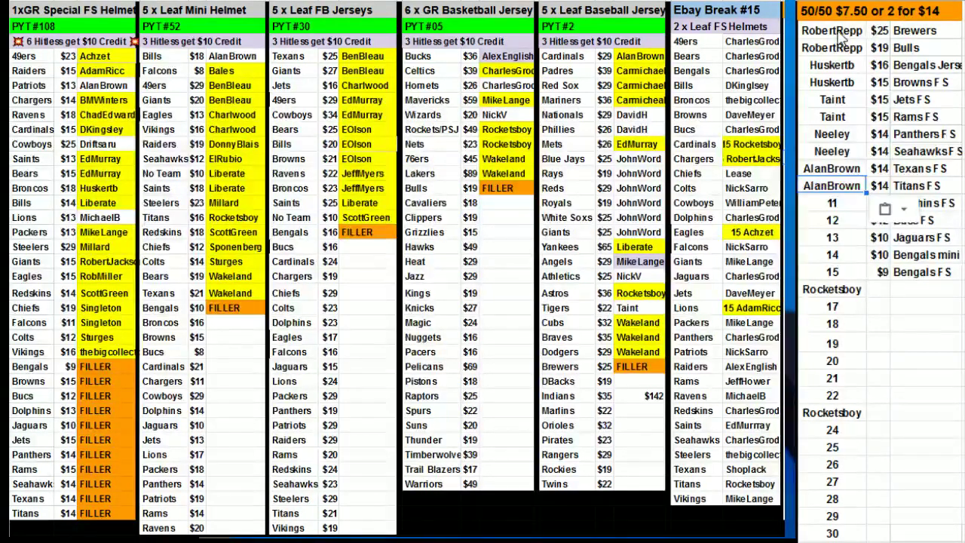
Fill 50/50 spots 1–4, 16 and 23 yellow as paid.
{"action": "left_click_drag", "start_coordinate": [836, 36], "coordinate": [852, 81]}
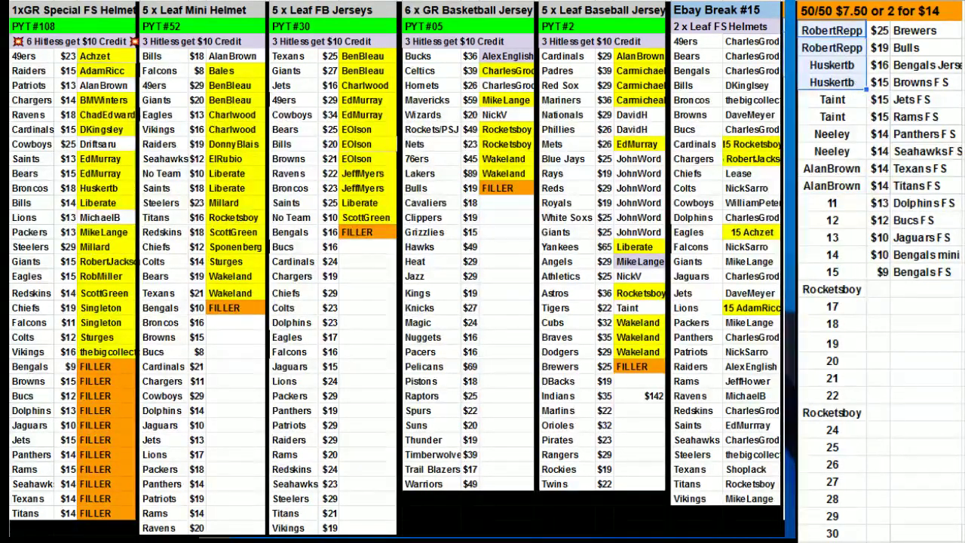
{"action": "left_click", "coordinate": [523, 27]}
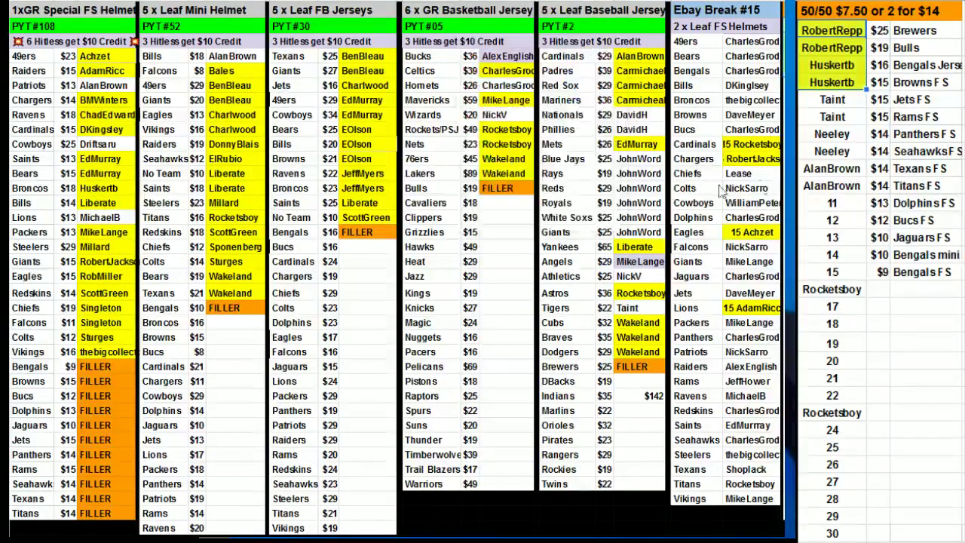
{"action": "left_click", "coordinate": [837, 289]}
{"action": "left_click", "coordinate": [522, 25]}
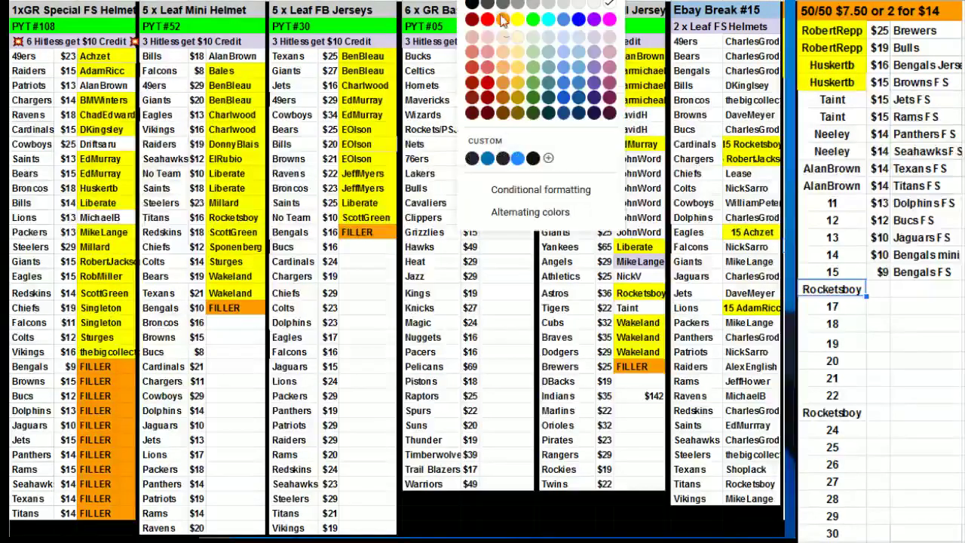
{"action": "left_click", "coordinate": [517, 27]}
{"action": "left_click", "coordinate": [844, 415]}
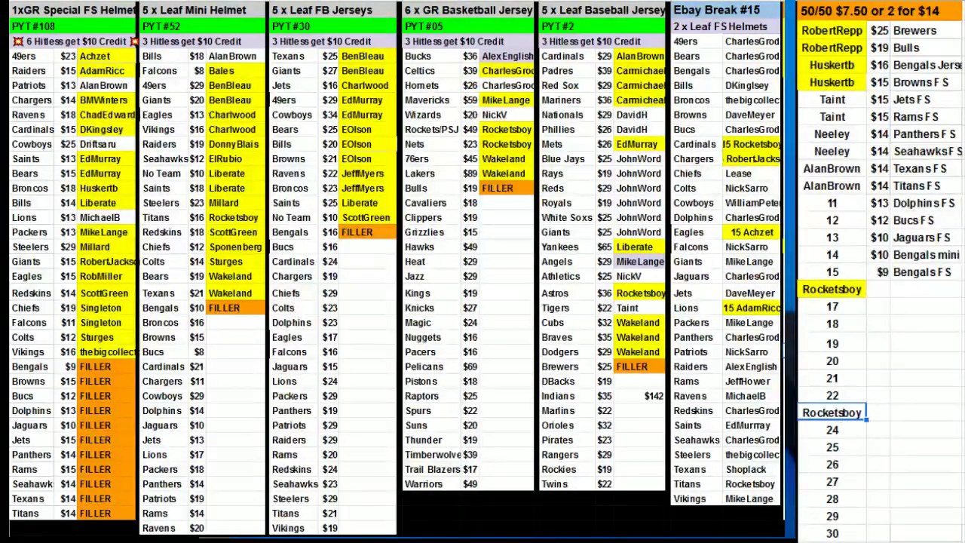
{"action": "left_click", "coordinate": [522, 26]}
{"action": "left_click", "coordinate": [517, 19]}
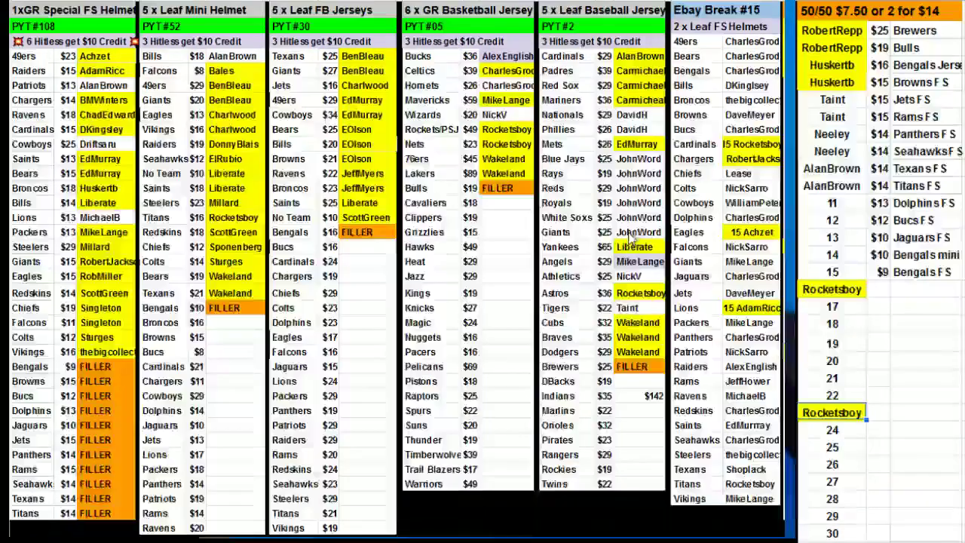
Re-enter the =SUM of the Blue Jays–Giants baseball prices beside Indians, totalling $142.
{"action": "left_click", "coordinate": [648, 401]}
{"action": "type", "text": "=sum("}
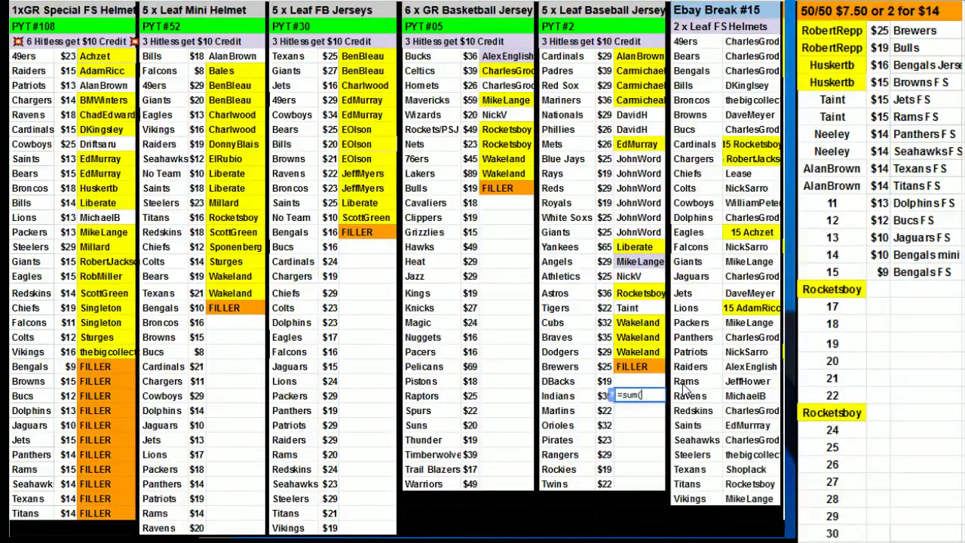
{"action": "left_click_drag", "start_coordinate": [605, 158], "coordinate": [624, 230]}
{"action": "key", "text": "Return"}
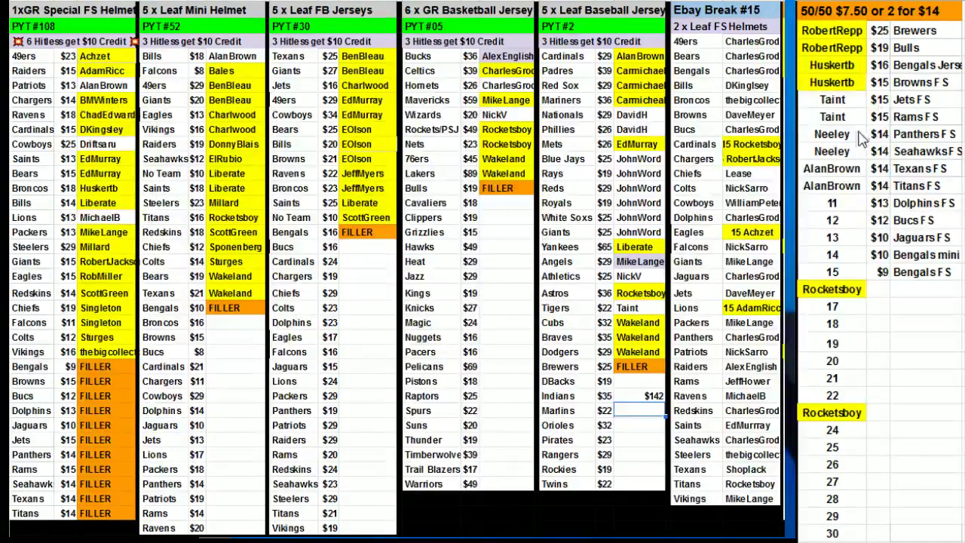
Fill 50/50 spots 7 and 8 yellow as paid.
{"action": "left_click_drag", "start_coordinate": [832, 134], "coordinate": [832, 151]}
{"action": "left_click", "coordinate": [496, 2]}
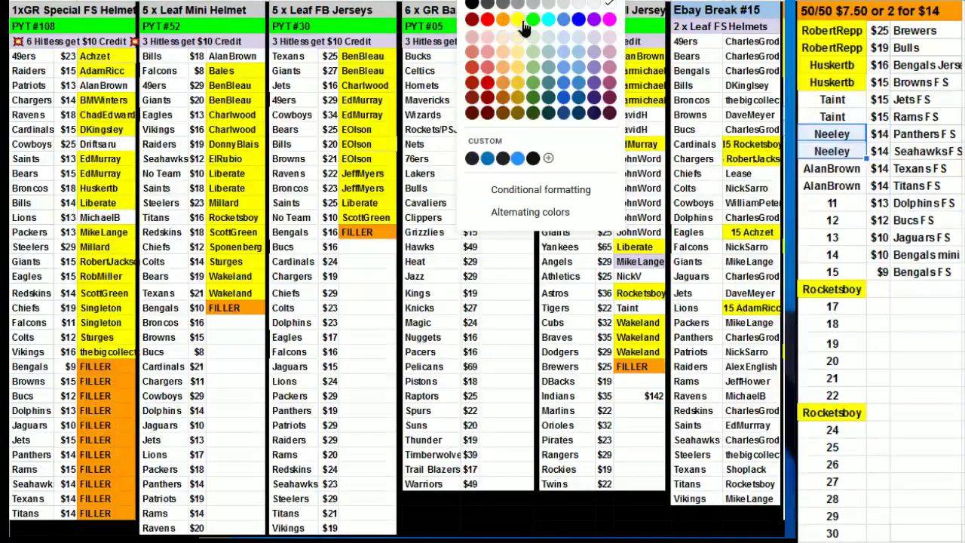
{"action": "left_click", "coordinate": [515, 20]}
Enter one buyer's username in 50/50 spot 12 and copy it to spot 18.
{"action": "left_click", "coordinate": [834, 220]}
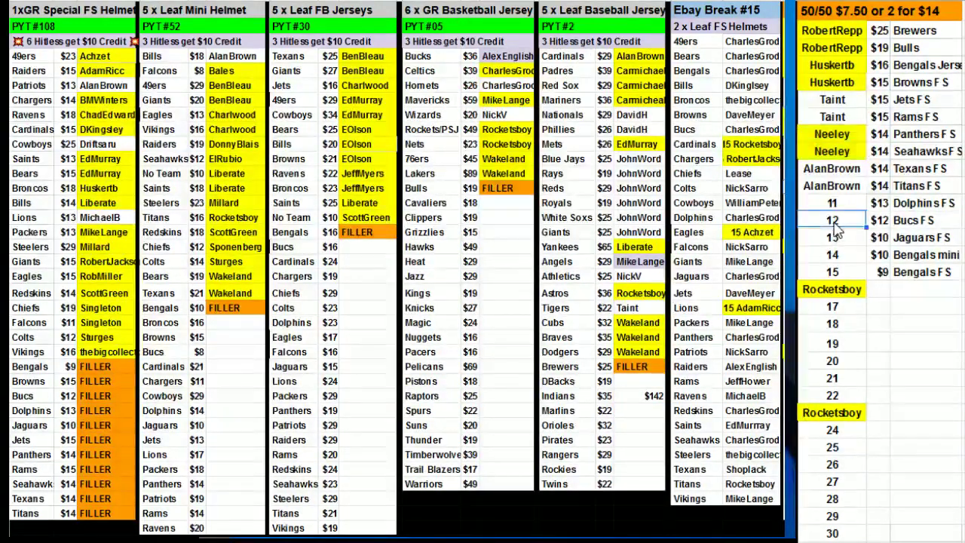
{"action": "type", "text": "Singleton"}
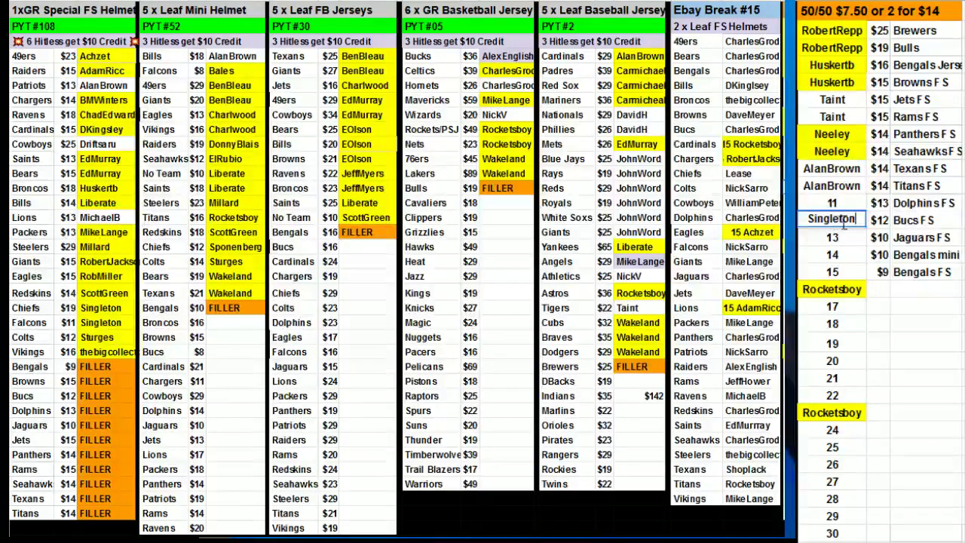
{"action": "key", "text": "Return"}
{"action": "left_click", "coordinate": [840, 226]}
{"action": "key", "text": "ctrl+c"}
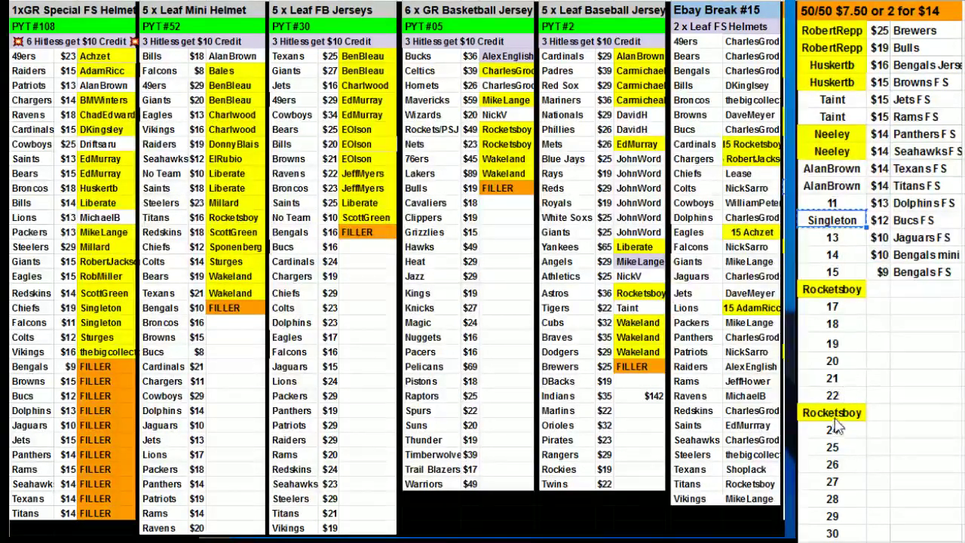
{"action": "left_click", "coordinate": [832, 325]}
{"action": "key", "text": "ctrl+v"}
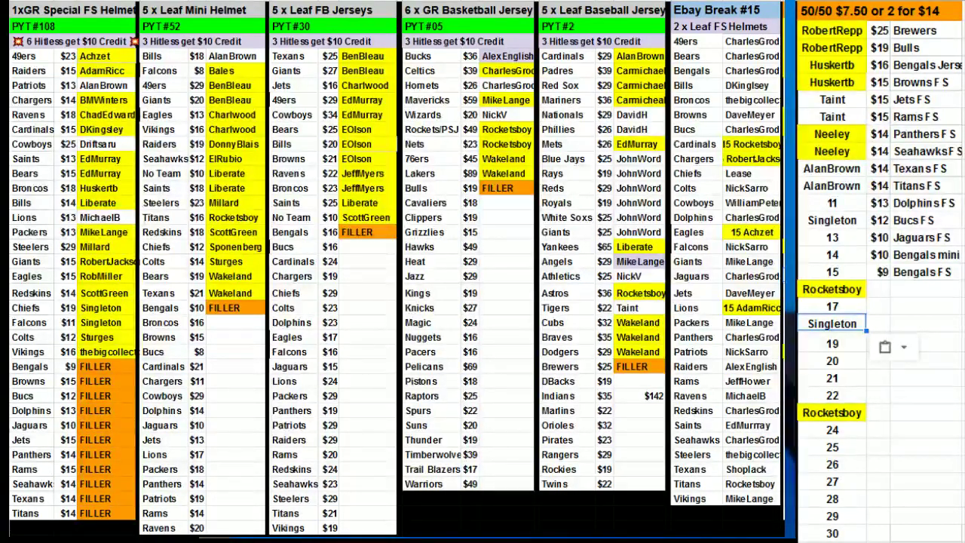
Fill the Blue Jays–Giants baseball buyer cells yellow and delete the $142 total.
{"action": "left_click", "coordinate": [652, 400]}
{"action": "left_click_drag", "start_coordinate": [639, 173], "coordinate": [639, 234]}
{"action": "left_click", "coordinate": [503, 2]}
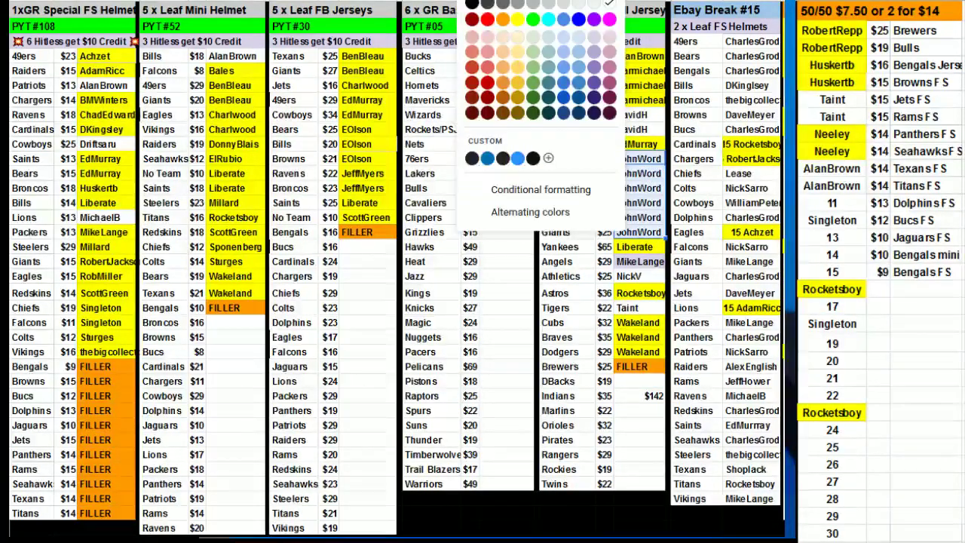
{"action": "left_click", "coordinate": [513, 21]}
{"action": "left_click", "coordinate": [655, 397]}
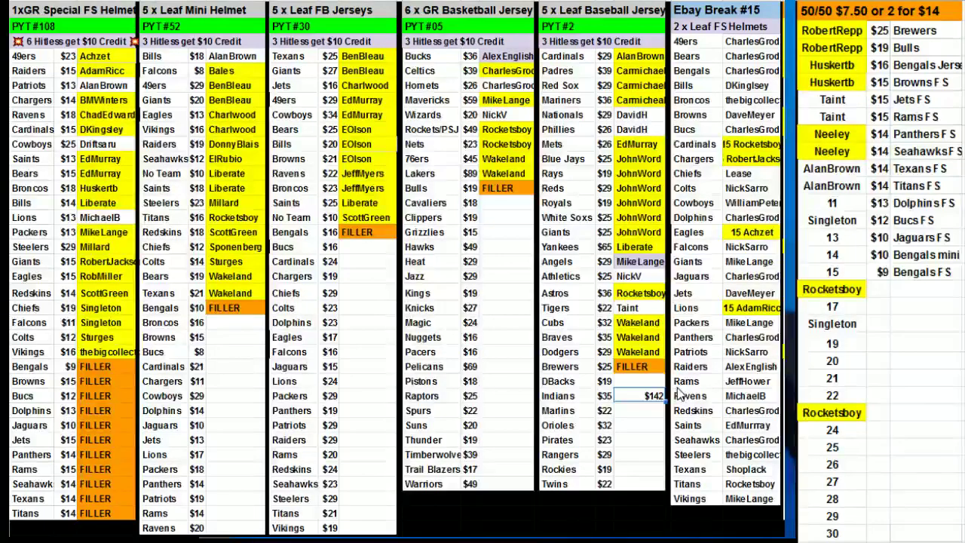
{"action": "key", "text": "Delete"}
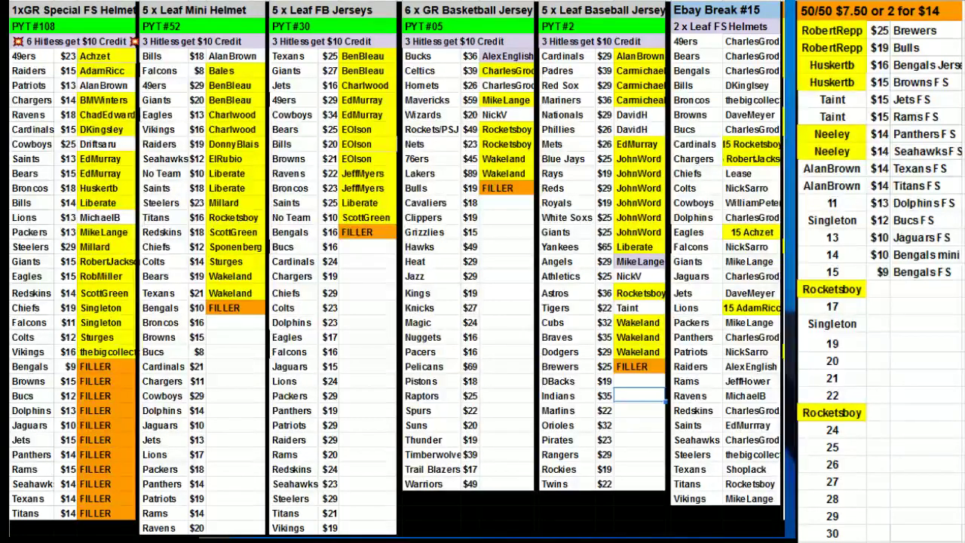
Fill 50/50 spots 5–6 and the Tigers baseball buyer cell yellow.
{"action": "mouse_move", "coordinate": [832, 100]}
{"action": "left_mouse_down"}
{"action": "mouse_move", "coordinate": [849, 98]}
{"action": "mouse_move", "coordinate": [832, 116]}
{"action": "left_mouse_up"}
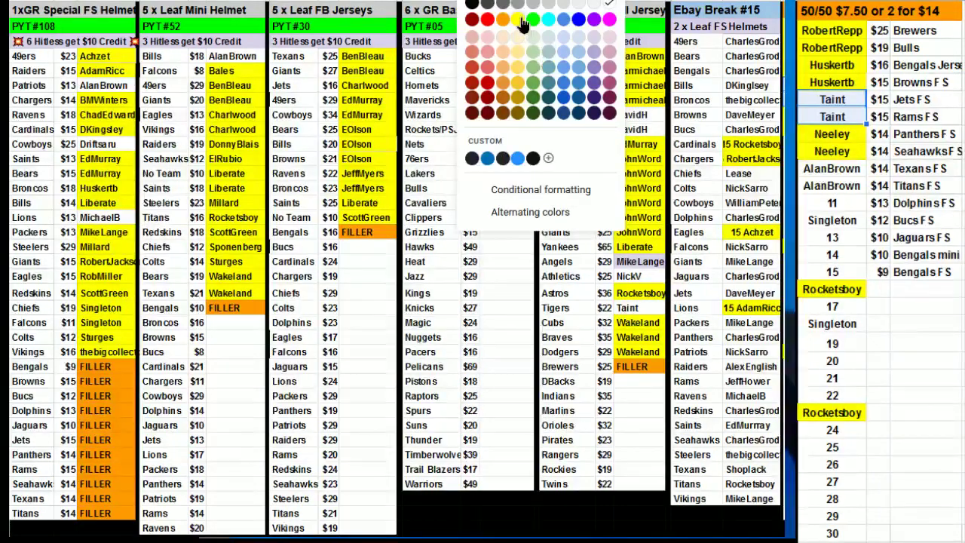
{"action": "left_click", "coordinate": [524, 29]}
{"action": "left_click", "coordinate": [639, 309]}
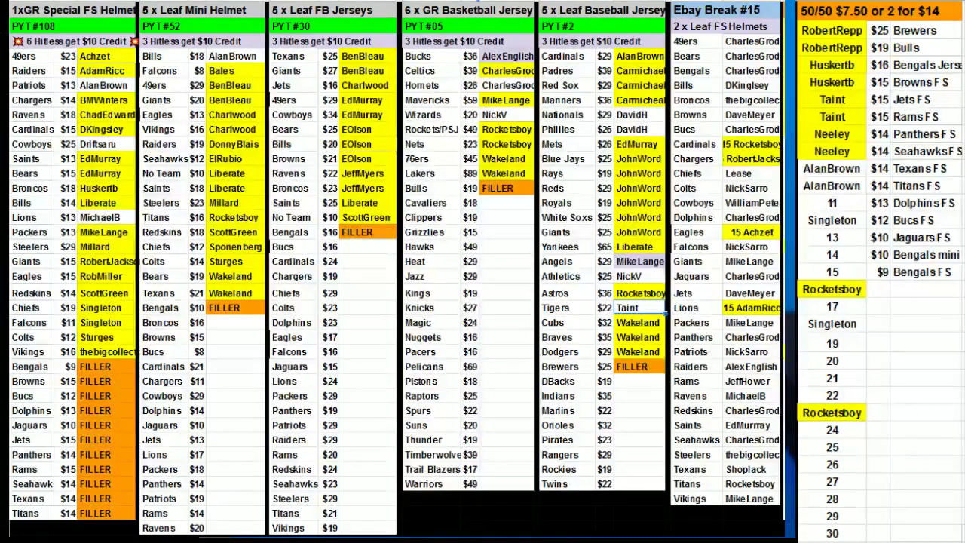
{"action": "left_click", "coordinate": [523, 30]}
{"action": "left_click", "coordinate": [521, 31]}
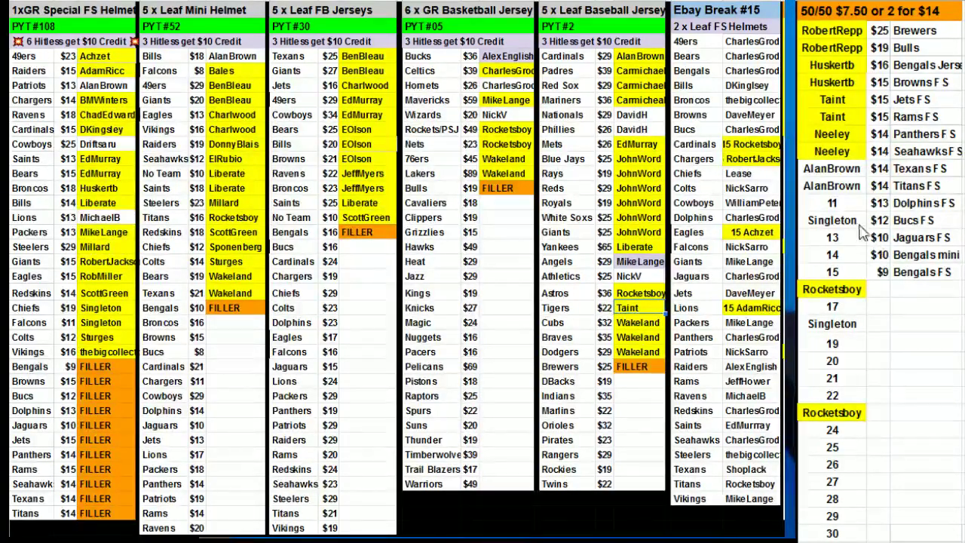
Fill 50/50 spots 12 and 18 yellow, correcting spot 12 from orange.
{"action": "left_click", "coordinate": [832, 220]}
{"action": "left_click", "coordinate": [501, 24]}
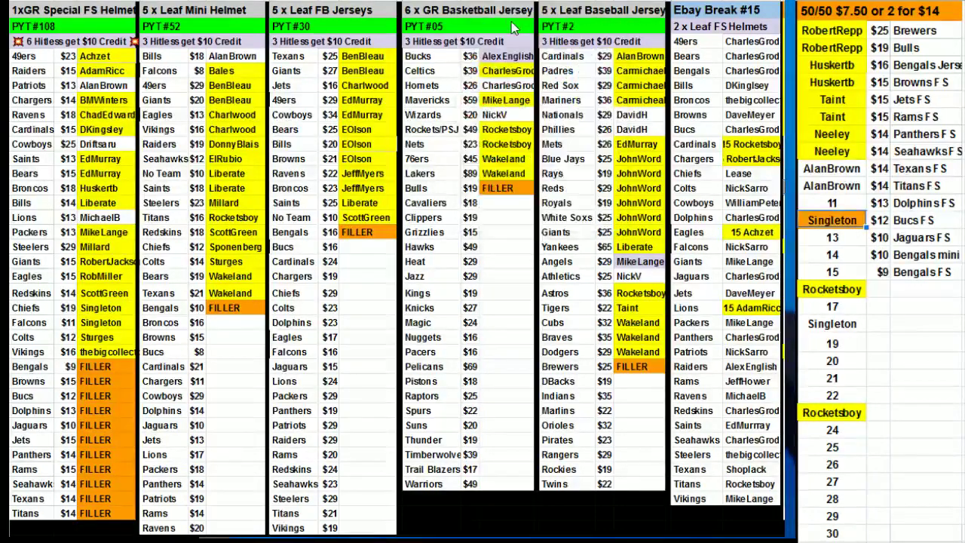
{"action": "left_click", "coordinate": [500, 24]}
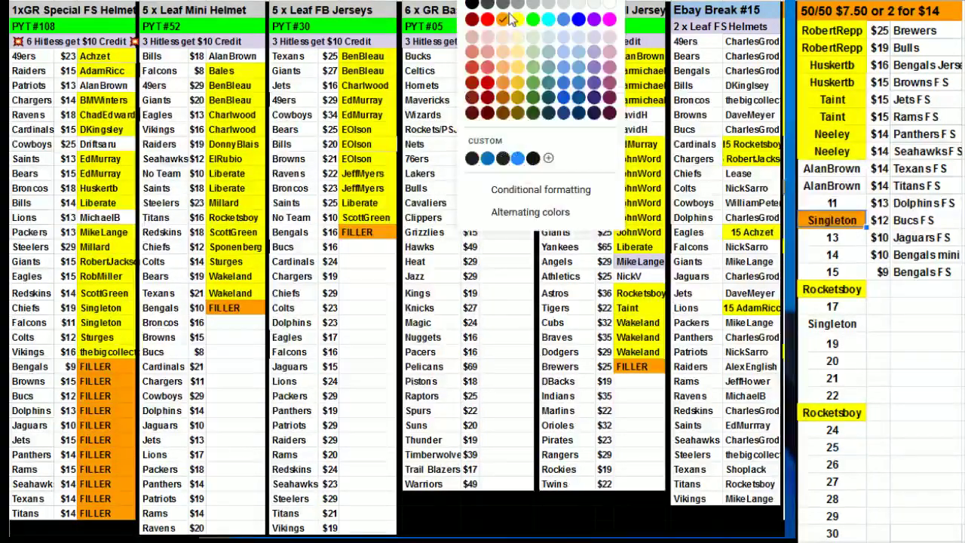
{"action": "left_click", "coordinate": [513, 22]}
{"action": "left_click", "coordinate": [832, 323]}
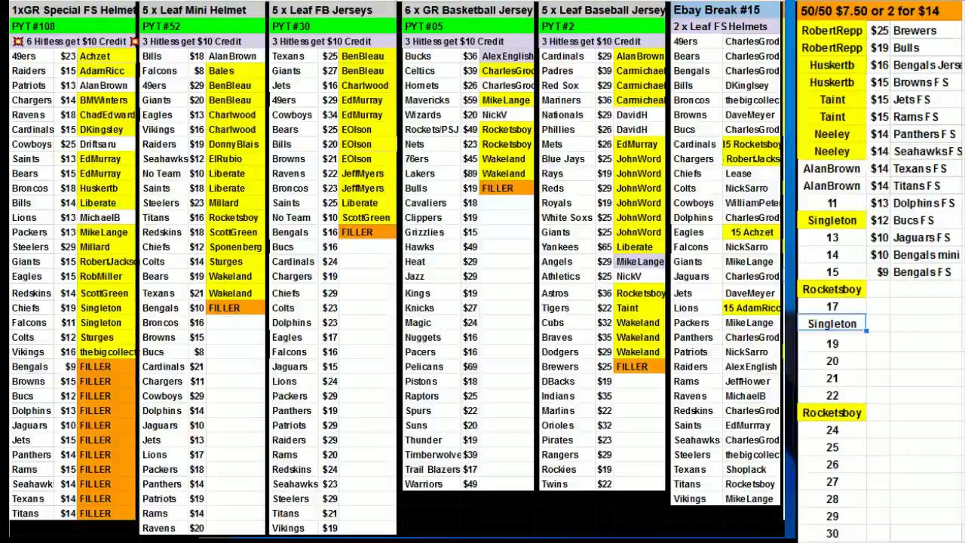
{"action": "left_click", "coordinate": [501, 25]}
{"action": "left_click", "coordinate": [494, 38]}
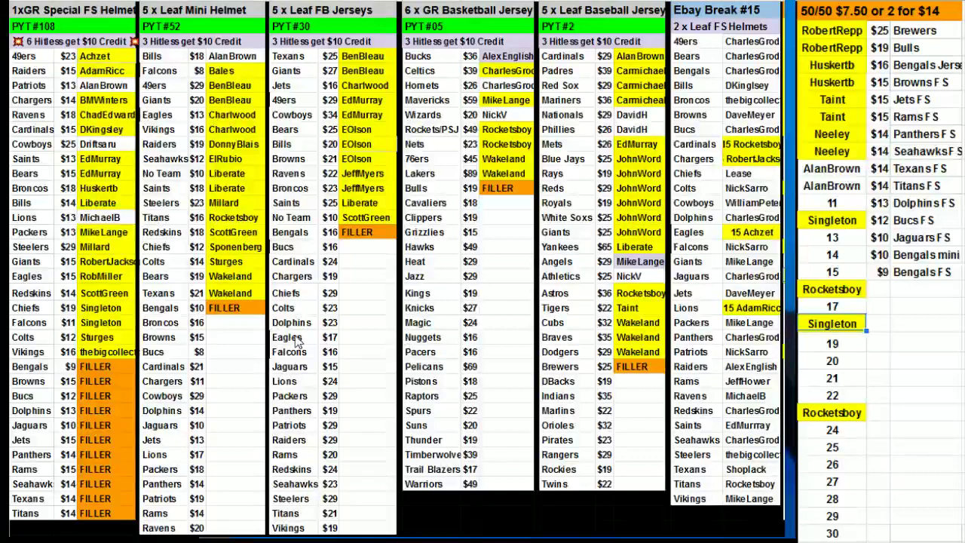
{"action": "left_click", "coordinate": [501, 249]}
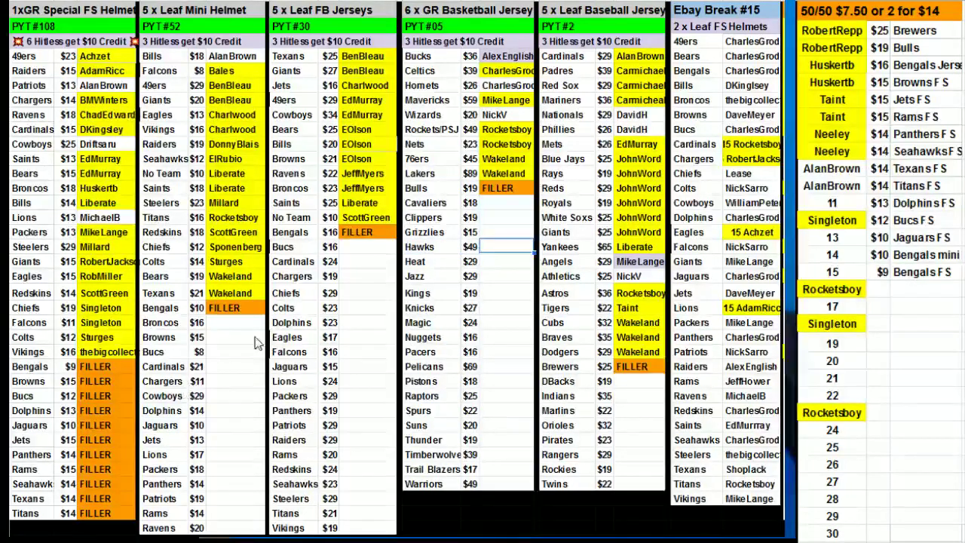
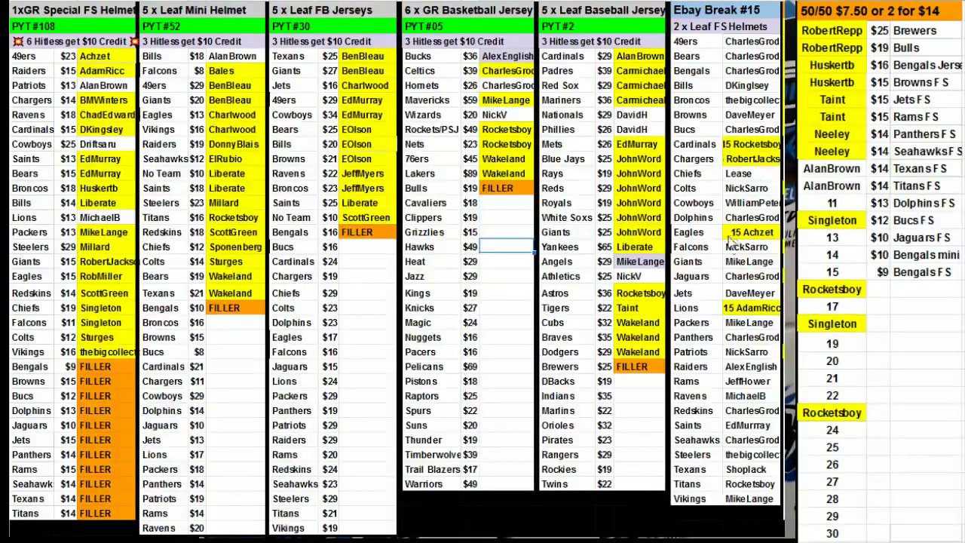
Enter one buyer's name in 50/50 slot 17 and copy it into slot 22.
{"action": "left_click", "coordinate": [857, 311]}
{"action": "type", "text": "A"}
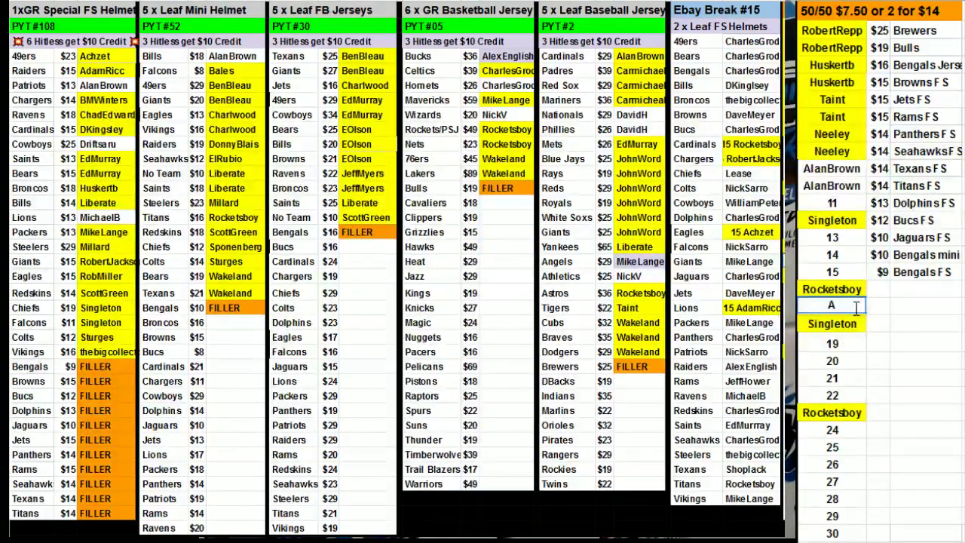
{"action": "type", "text": "chz"}
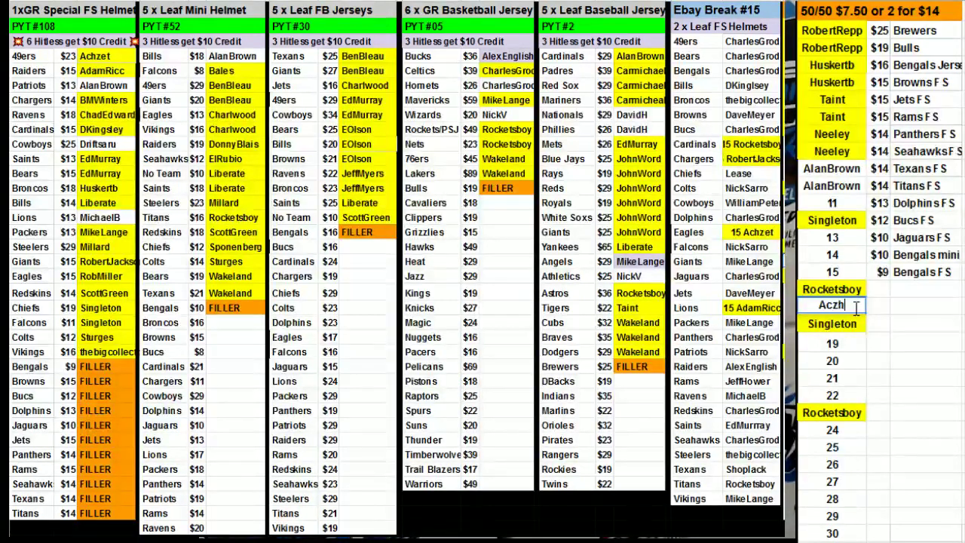
{"action": "type", "text": "et"}
{"action": "key", "text": "Return"}
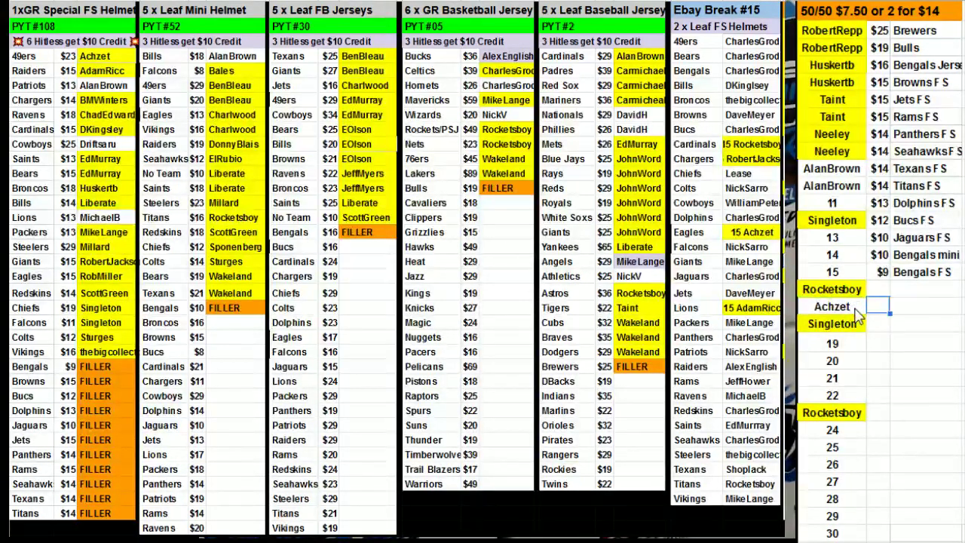
{"action": "left_click", "coordinate": [848, 309]}
{"action": "key", "text": "ctrl+c"}
{"action": "left_click", "coordinate": [832, 395]}
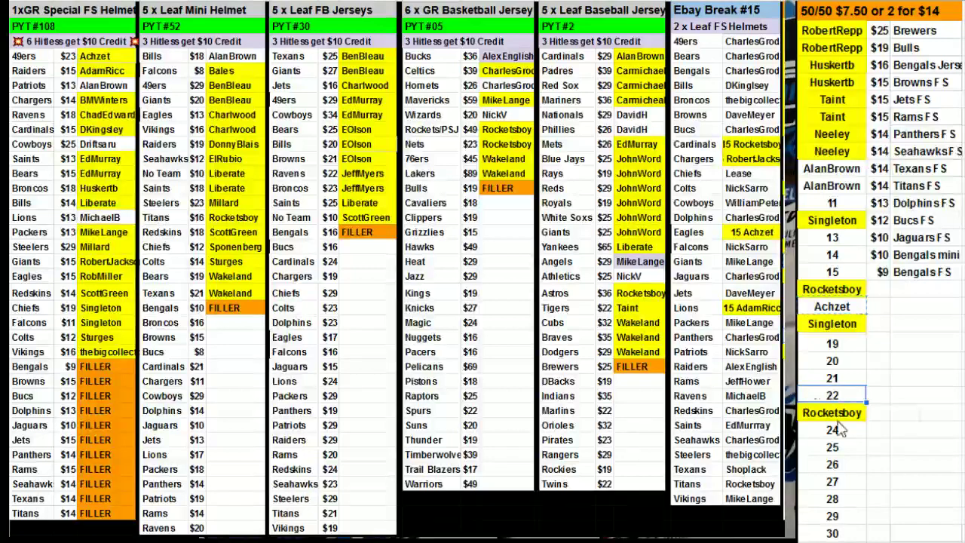
{"action": "key", "text": "ctrl+v"}
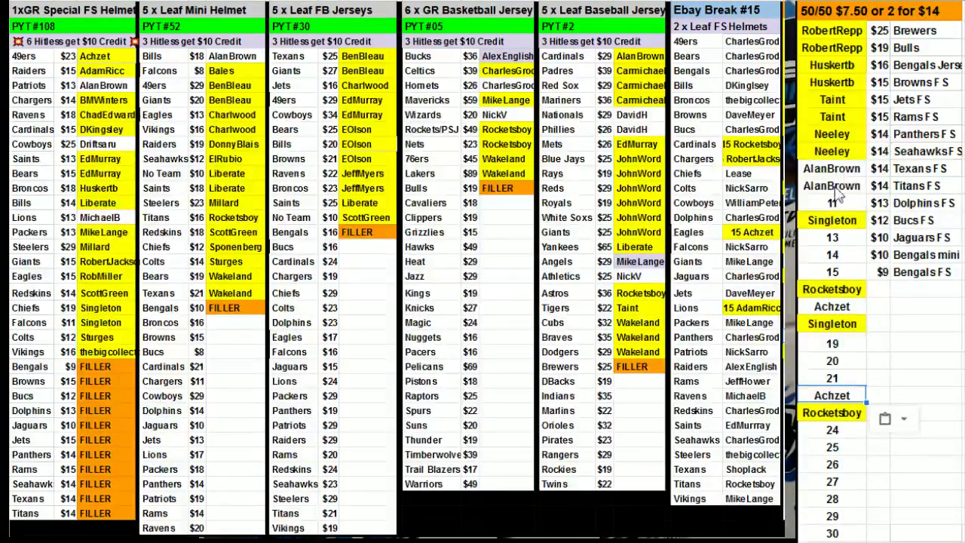
Enter the other buyer's name in 50/50 slot 11.
{"action": "left_click", "coordinate": [829, 203]}
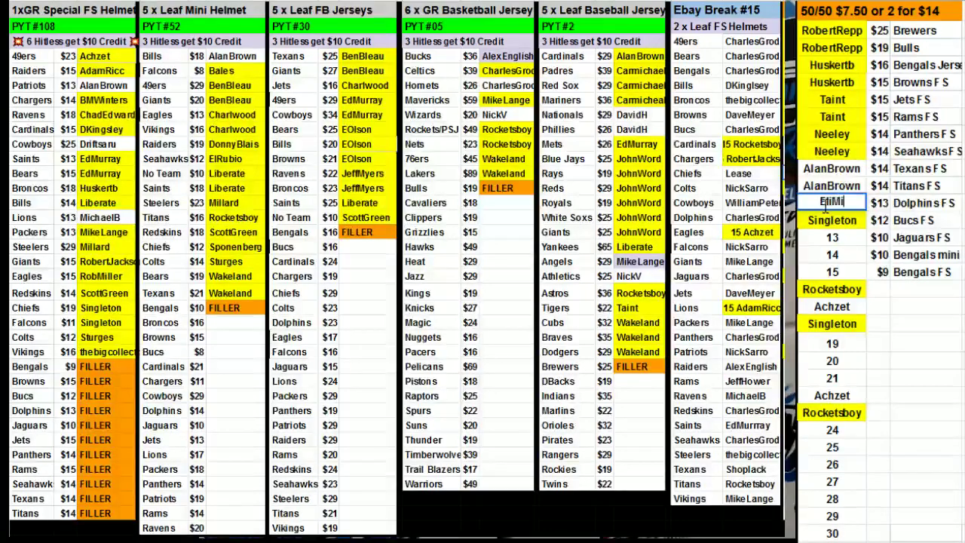
{"action": "key", "text": "Tab"}
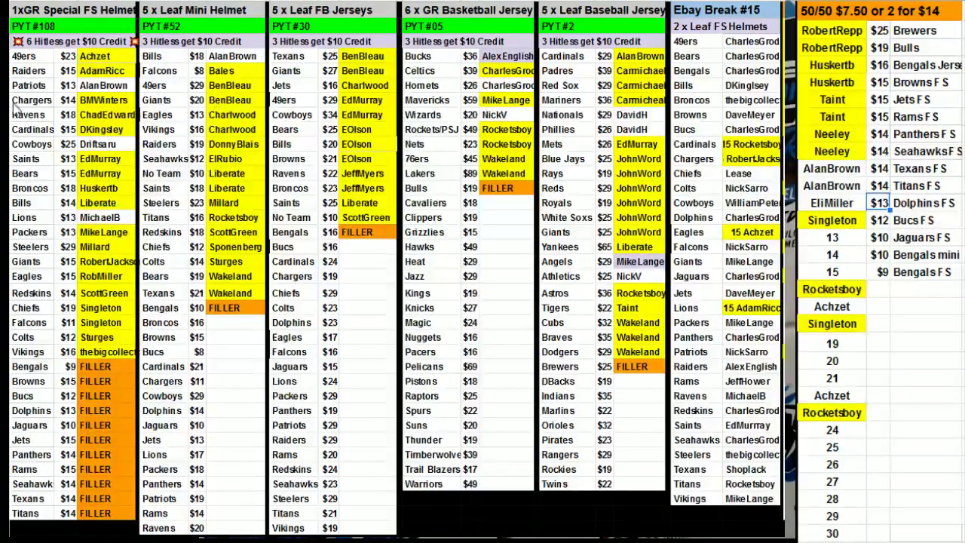
Shade the buyer's Patriots and Bills helmet spots and their two 50/50 entries yellow.
{"action": "left_click", "coordinate": [121, 85]}
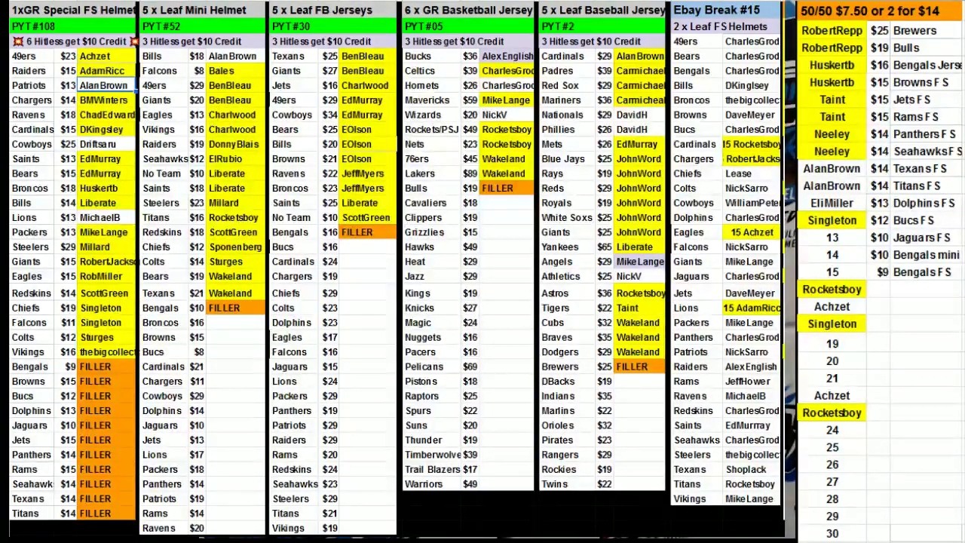
{"action": "left_click", "coordinate": [565, 84]}
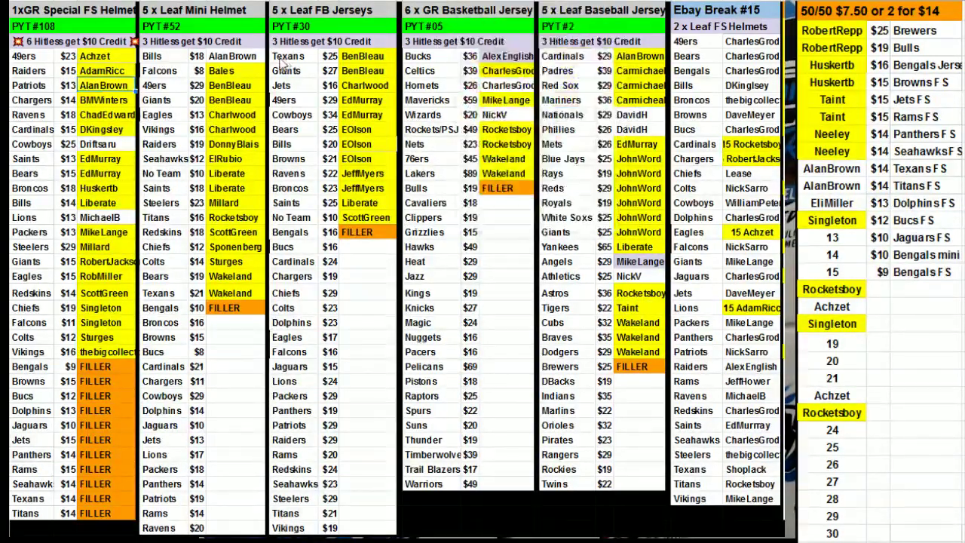
{"action": "left_click", "coordinate": [256, 59]}
{"action": "left_click", "coordinate": [528, 2]}
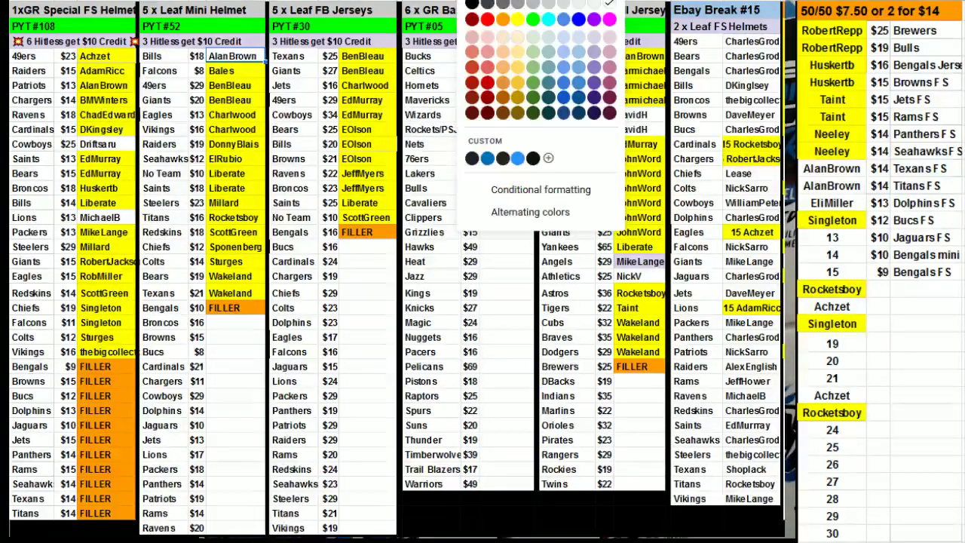
{"action": "left_click", "coordinate": [527, 30]}
{"action": "left_click_drag", "start_coordinate": [831, 168], "coordinate": [831, 194]}
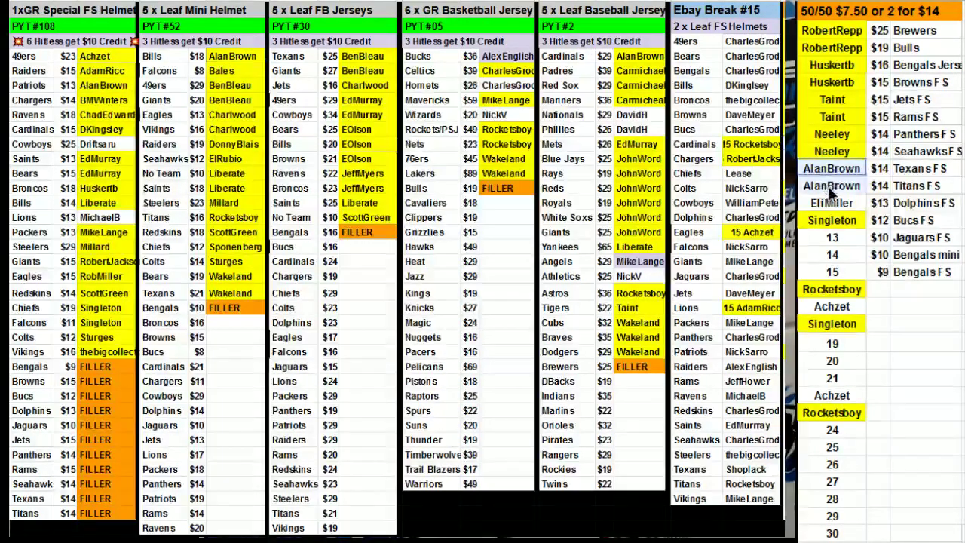
{"action": "left_click", "coordinate": [528, 2]}
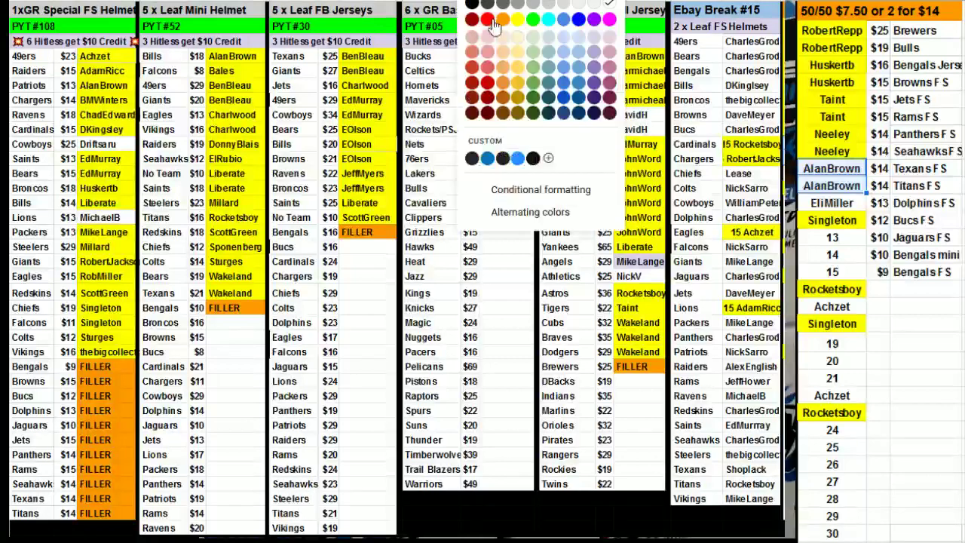
{"action": "left_click", "coordinate": [527, 36]}
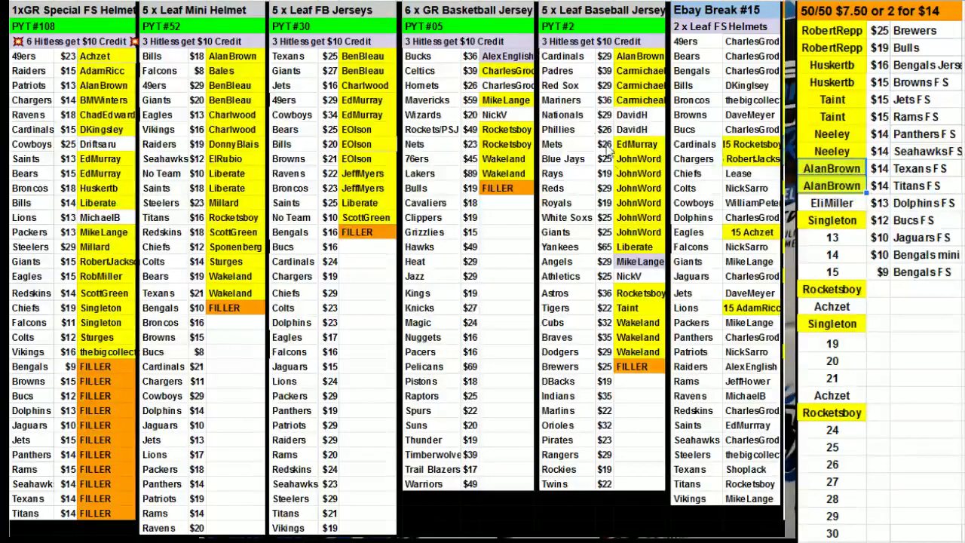
Enter a buyer in 50/50 slots 14 and 27, and another buyer in slot 13.
{"action": "left_click", "coordinate": [835, 256]}
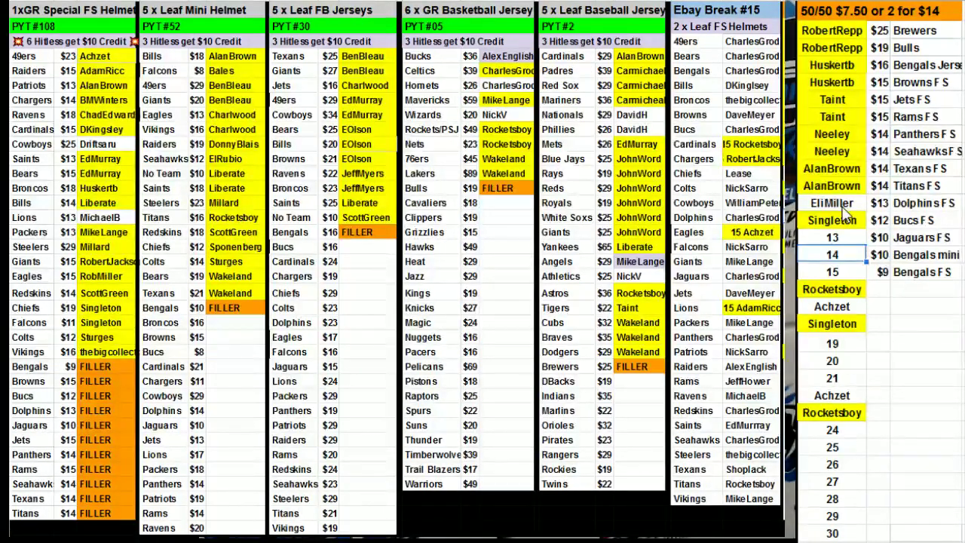
{"action": "type", "text": "Bales"}
{"action": "key", "text": "Tab"}
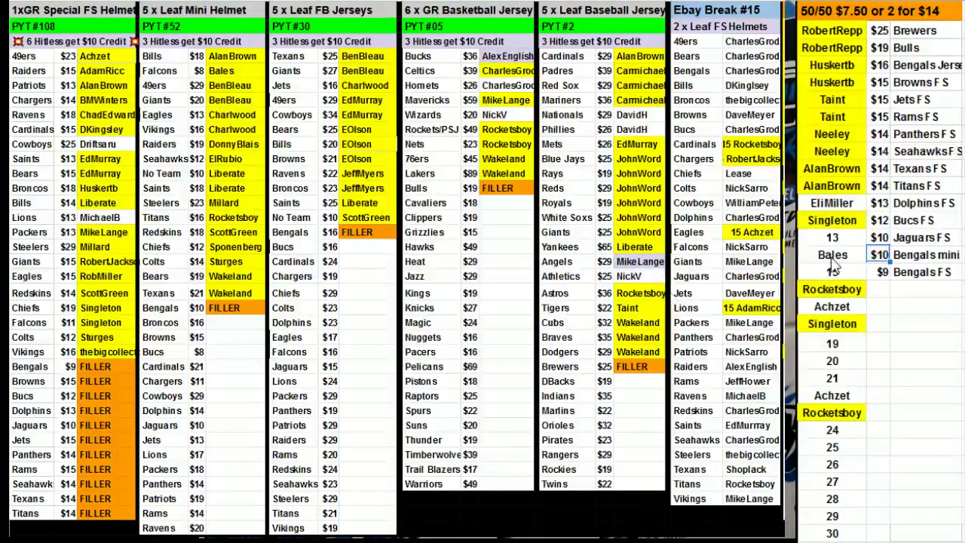
{"action": "left_click", "coordinate": [832, 256]}
{"action": "key", "text": "ctrl+c"}
{"action": "left_click", "coordinate": [832, 480]}
{"action": "key", "text": "ctrl+v"}
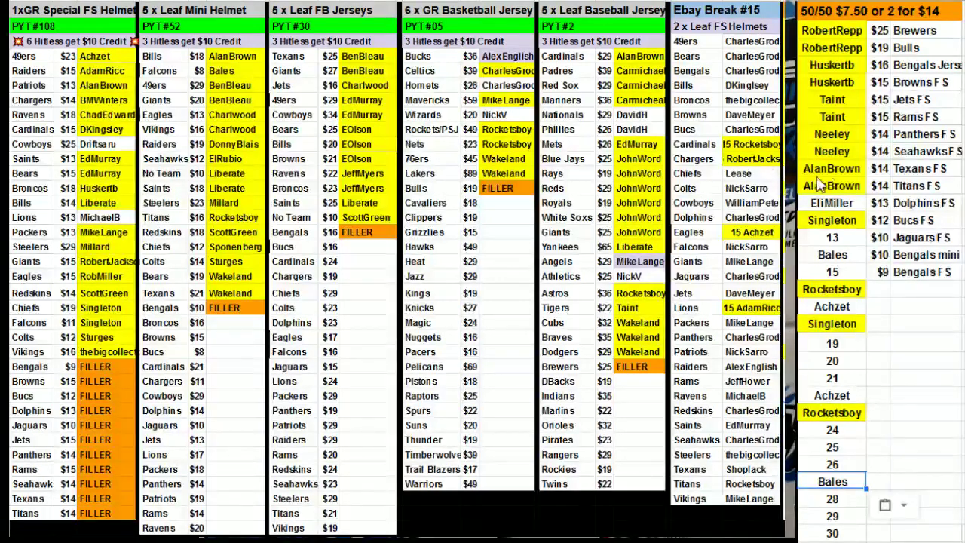
{"action": "left_click", "coordinate": [833, 242]}
{"action": "type", "text": "MichaelB"}
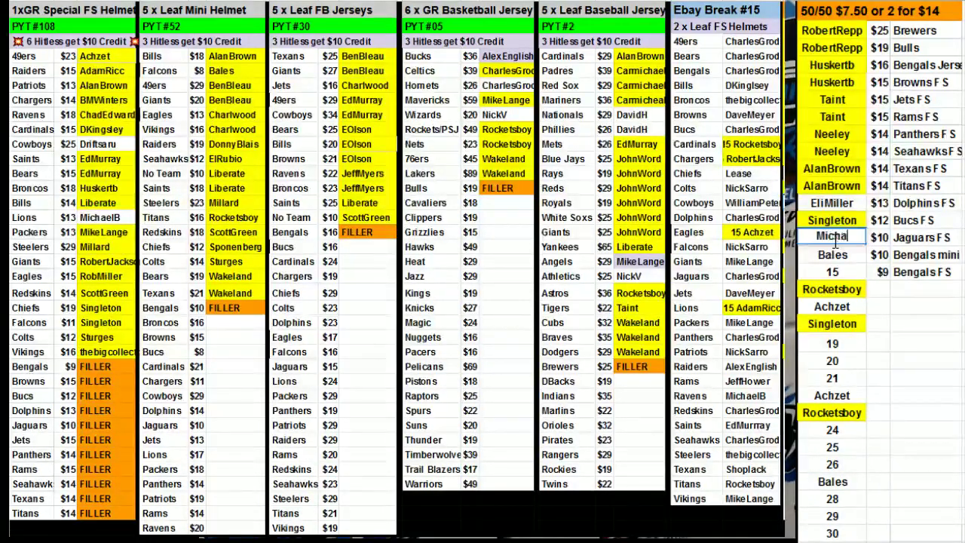
{"action": "key", "text": "Tab"}
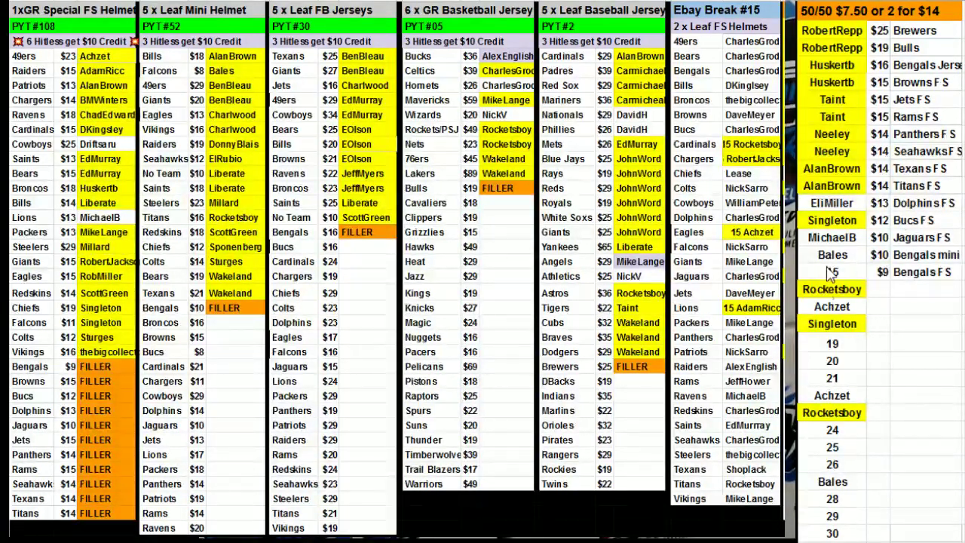
Shade 50/50 slots 17, 22 and 13 yellow.
{"action": "left_click", "coordinate": [828, 306]}
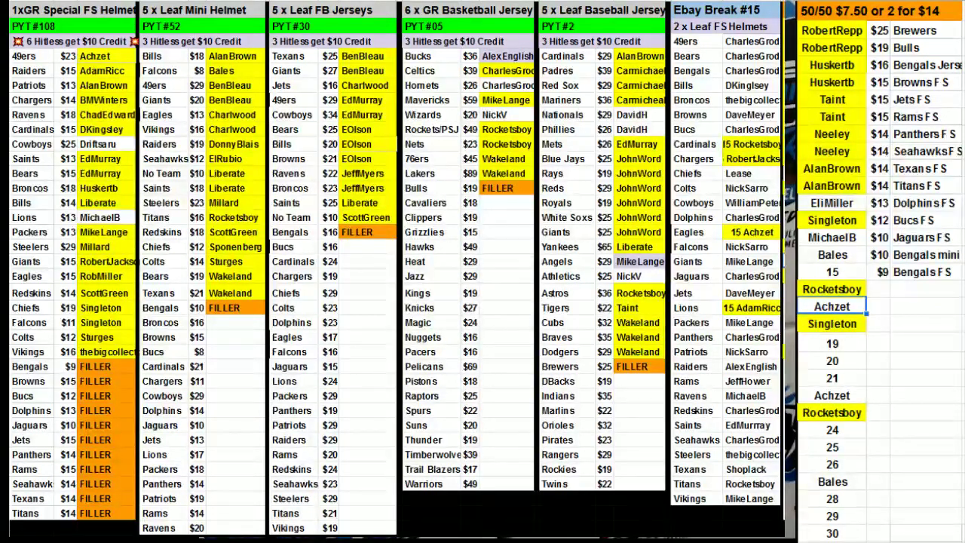
{"action": "left_click", "coordinate": [581, 99]}
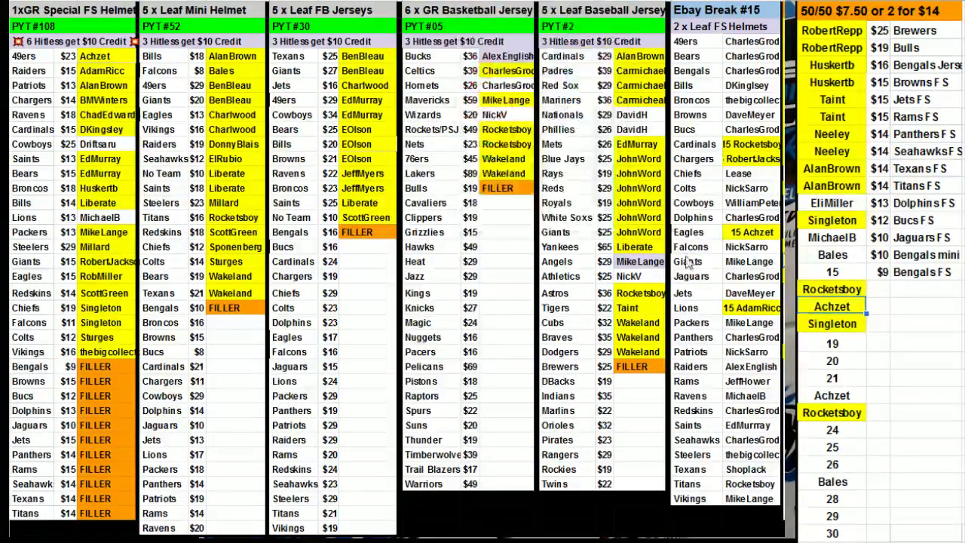
{"action": "left_click", "coordinate": [831, 395]}
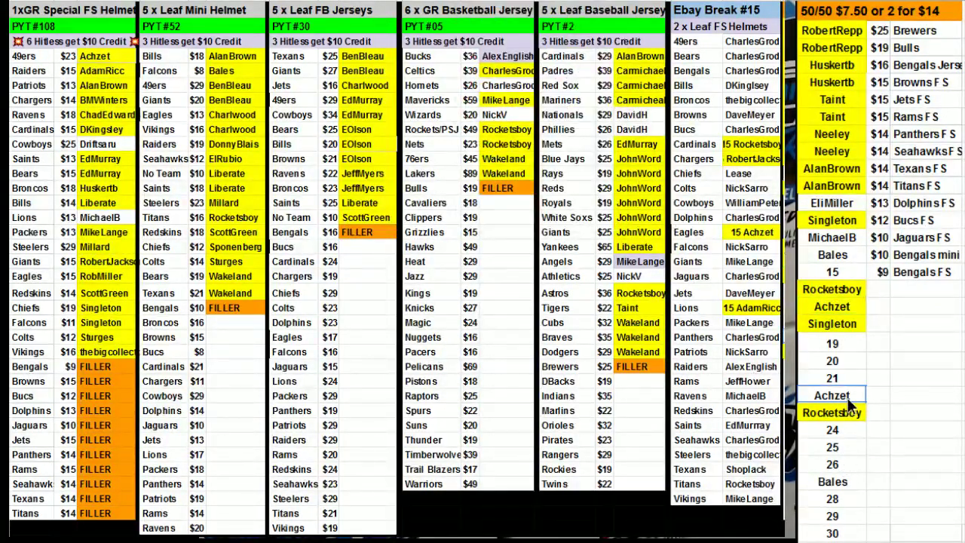
{"action": "left_click", "coordinate": [505, 6]}
{"action": "left_click", "coordinate": [517, 17]}
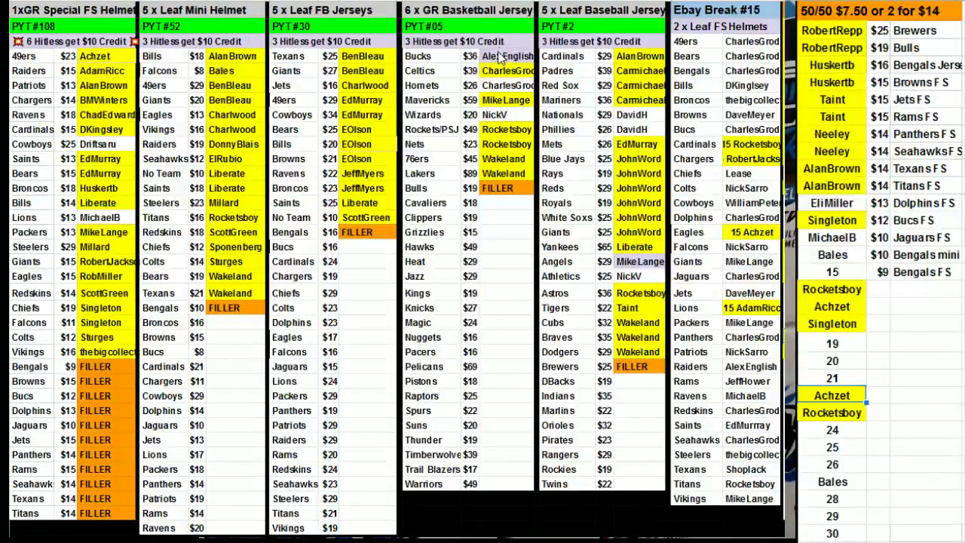
{"action": "left_click", "coordinate": [848, 241]}
{"action": "left_click", "coordinate": [505, 7]}
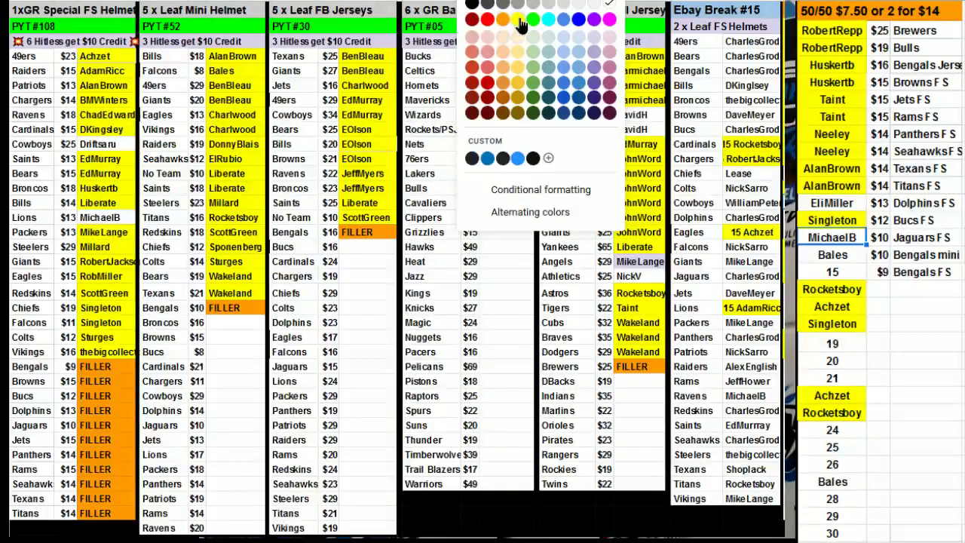
{"action": "left_click", "coordinate": [513, 22]}
Shade the Lions spot on the FS Helmet sheet yellow.
{"action": "left_click", "coordinate": [99, 217]}
{"action": "left_click", "coordinate": [505, 6]}
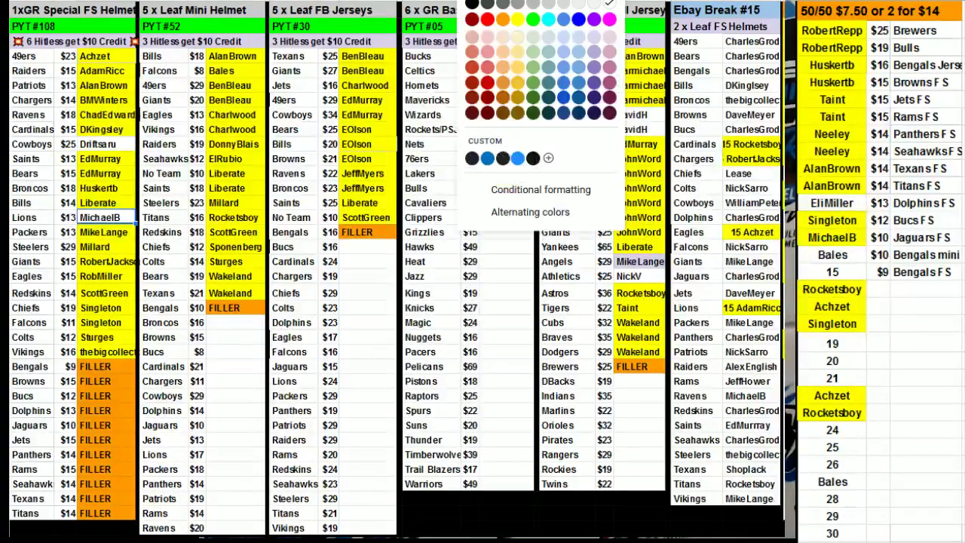
{"action": "left_click", "coordinate": [518, 19]}
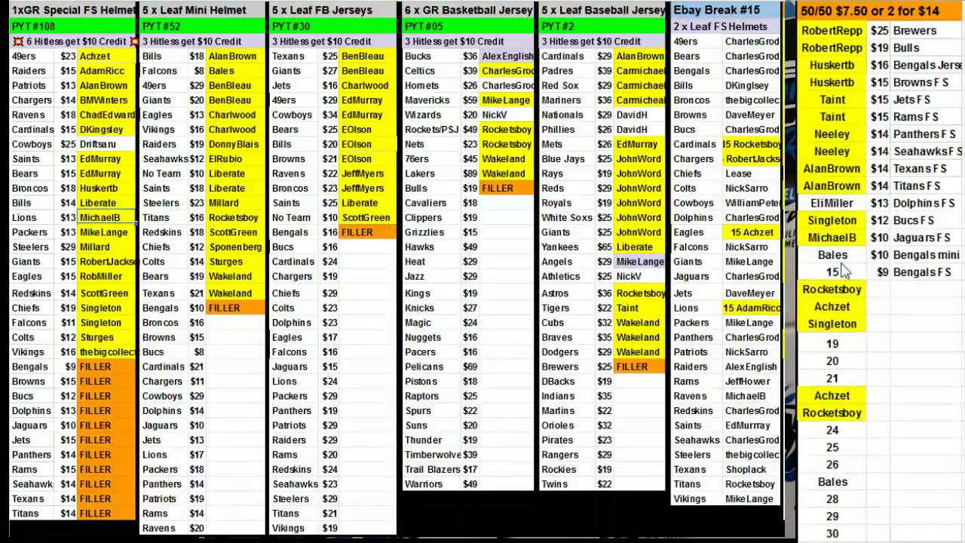
Fill 50/50 slots 11, 14 and 27 yellow.
{"action": "left_click", "coordinate": [848, 211]}
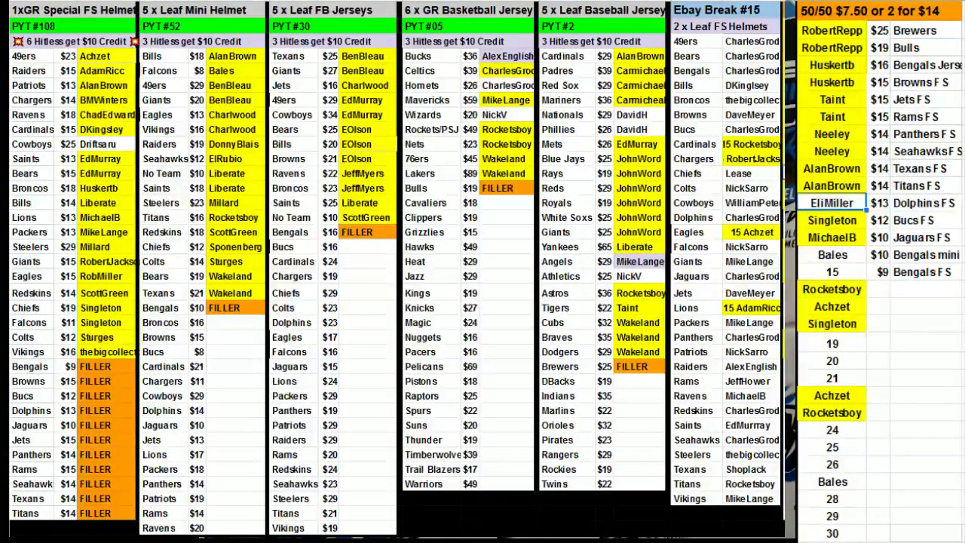
{"action": "left_click", "coordinate": [517, 34]}
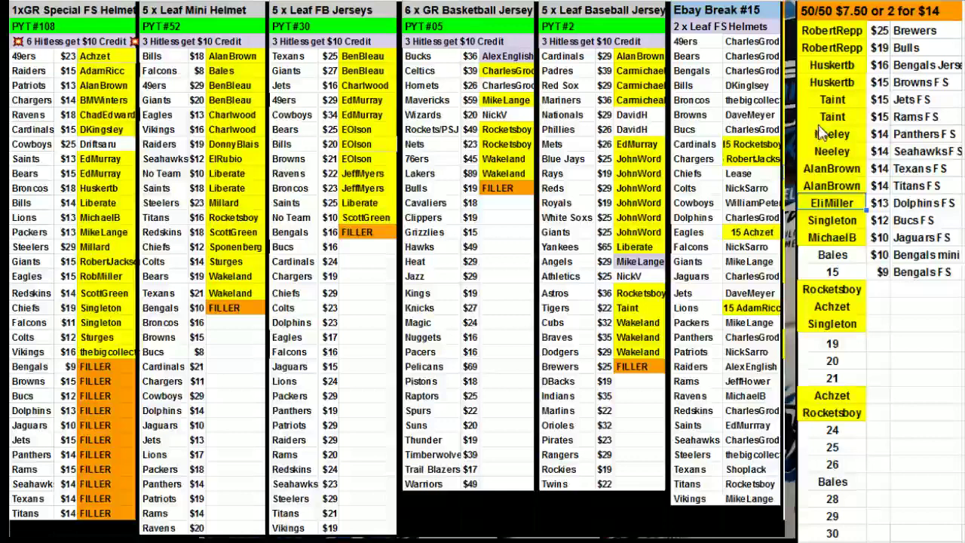
{"action": "left_click", "coordinate": [833, 255]}
{"action": "left_click", "coordinate": [509, 10]}
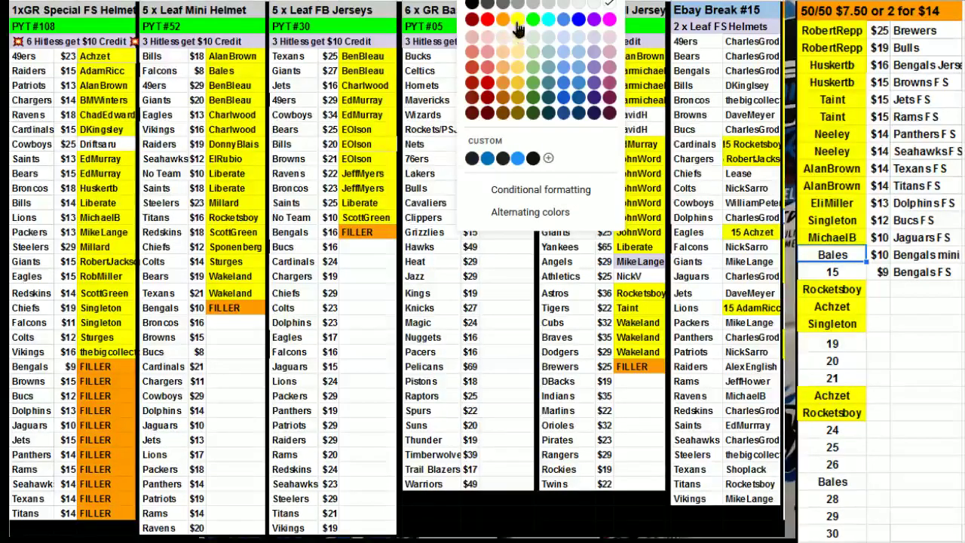
{"action": "left_click", "coordinate": [517, 34]}
{"action": "left_click", "coordinate": [832, 483]}
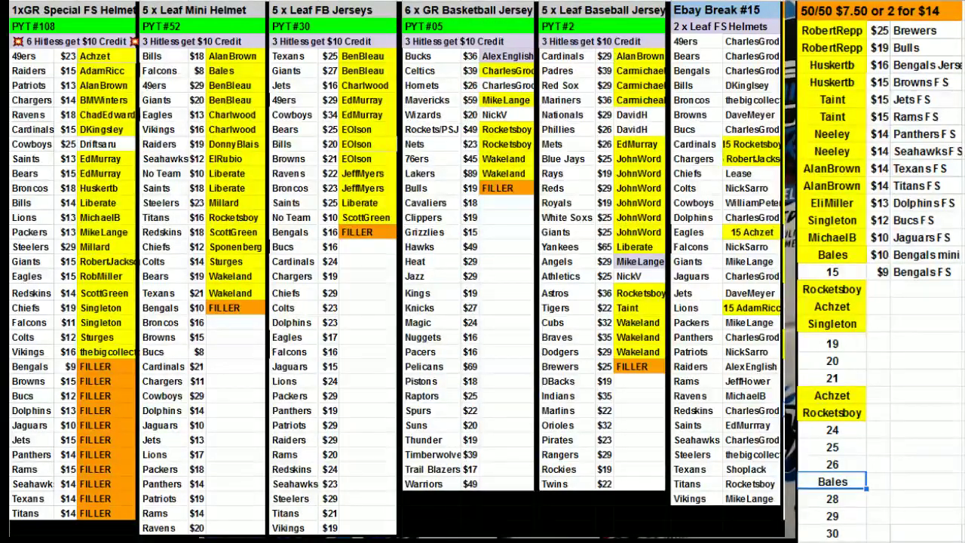
{"action": "left_click", "coordinate": [509, 11]}
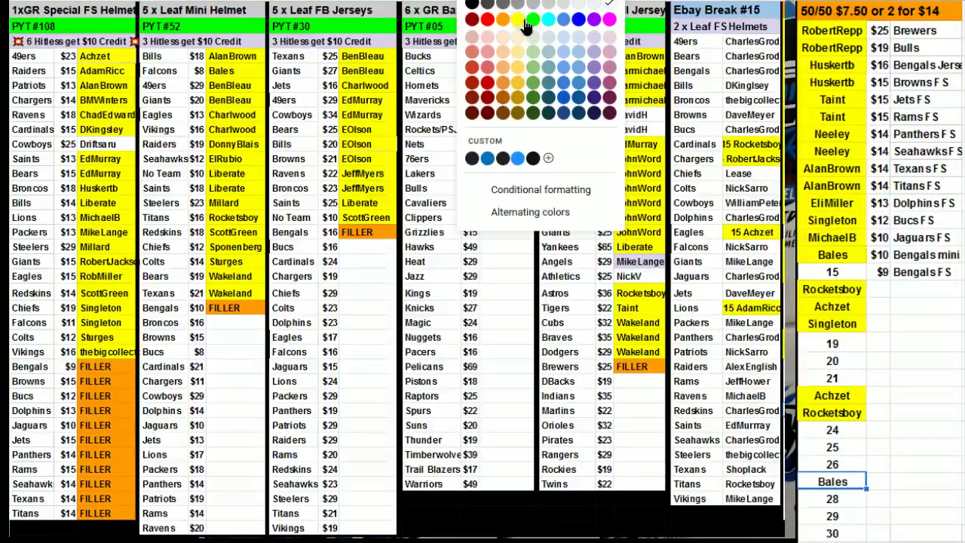
{"action": "left_click", "coordinate": [518, 30]}
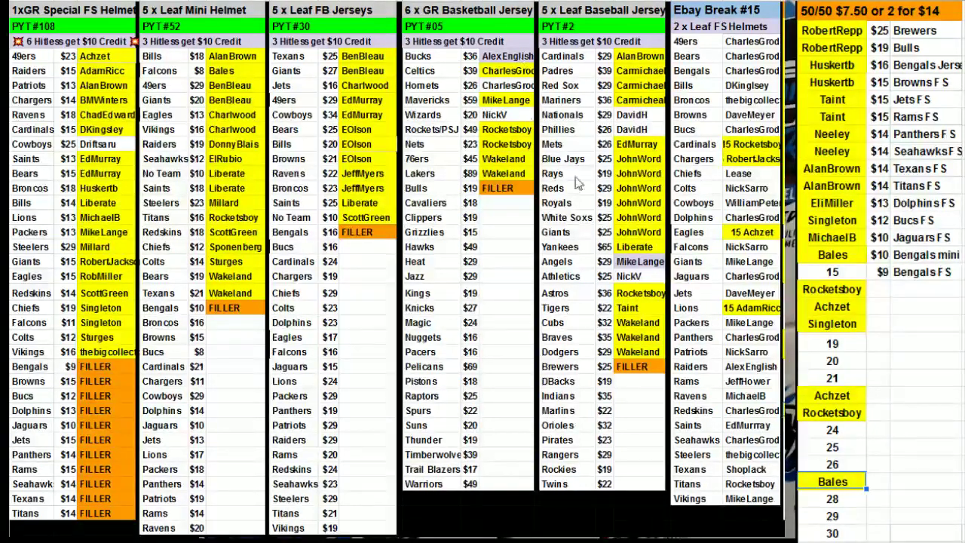
Copy an existing buyer's name into the Orioles slot of the Baseball Jersey break.
{"action": "left_click", "coordinate": [625, 217]}
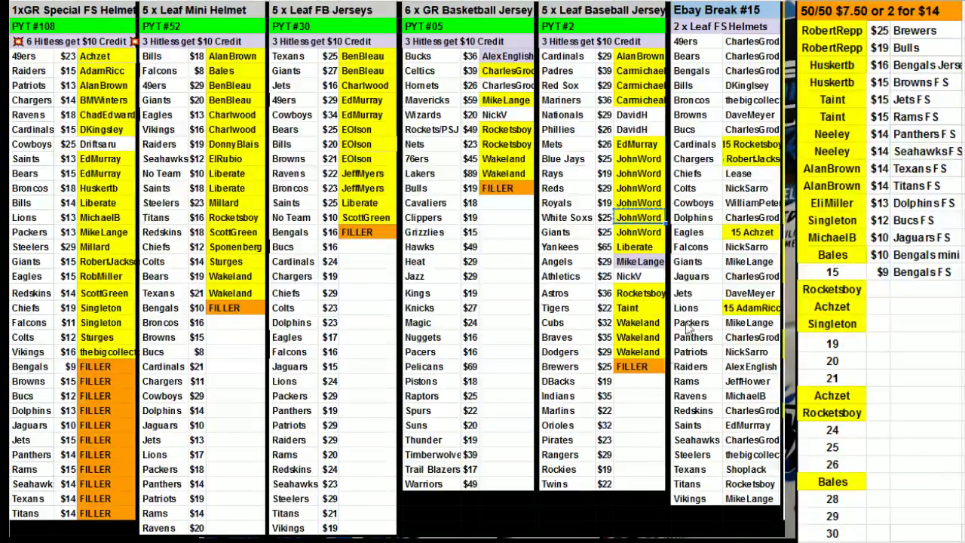
{"action": "left_click", "coordinate": [624, 431]}
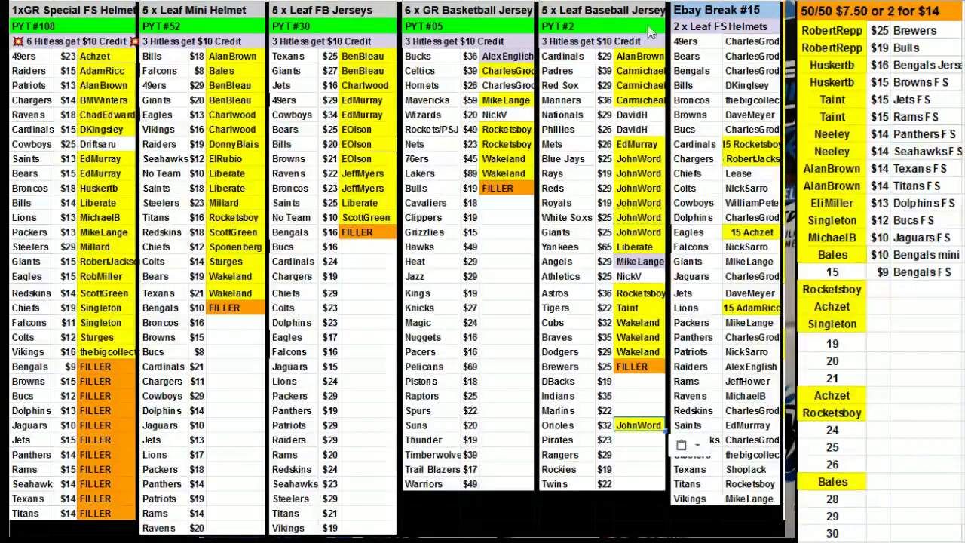
Sort the Baseball break's range Q4:S31 alphabetically by buyer column S.
{"action": "left_click_drag", "start_coordinate": [565, 57], "coordinate": [644, 475]}
{"action": "right_click", "coordinate": [637, 113]}
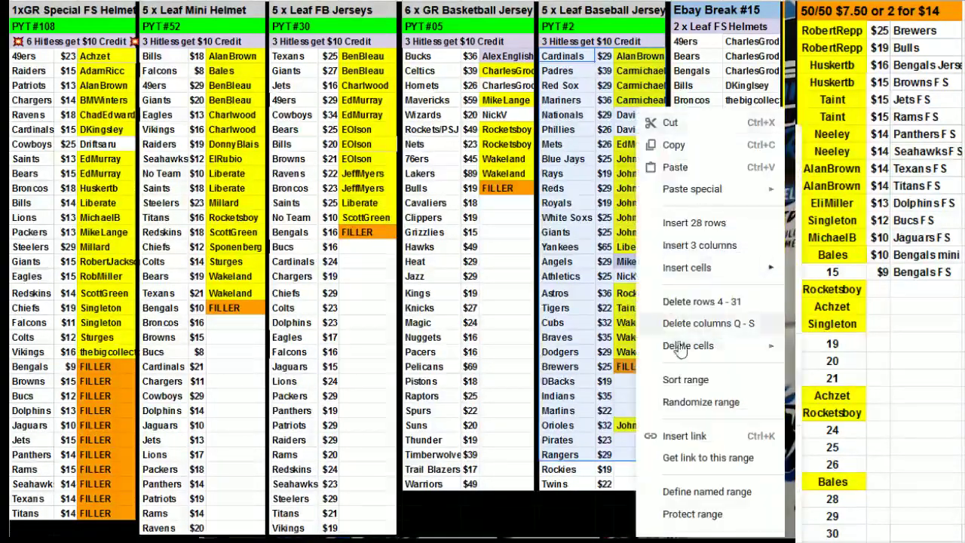
{"action": "left_click", "coordinate": [687, 379]}
{"action": "left_click", "coordinate": [652, 266]}
{"action": "left_click", "coordinate": [655, 302]}
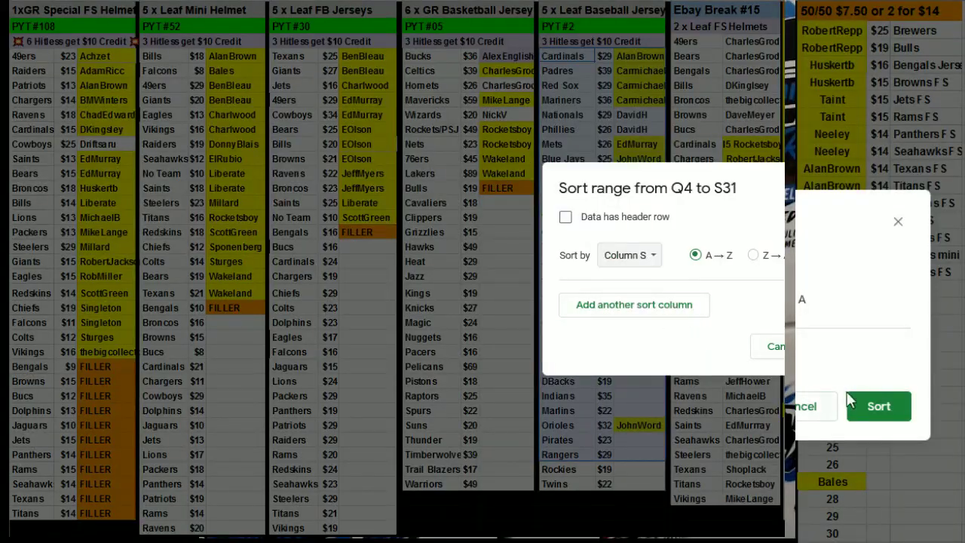
{"action": "left_click", "coordinate": [866, 407]}
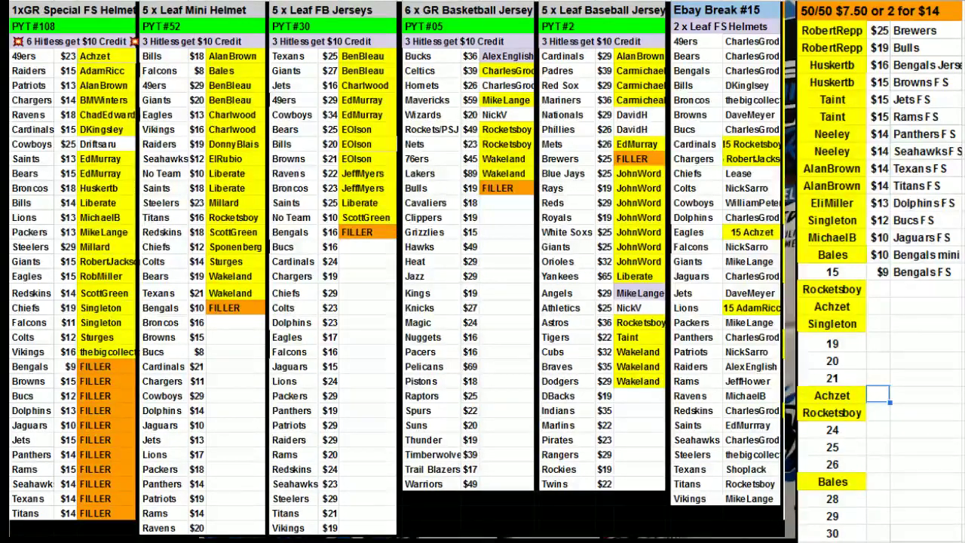
Enter a new buyer's name in 50/50 spot 15 and paste it into spot 19.
{"action": "left_click", "coordinate": [840, 276]}
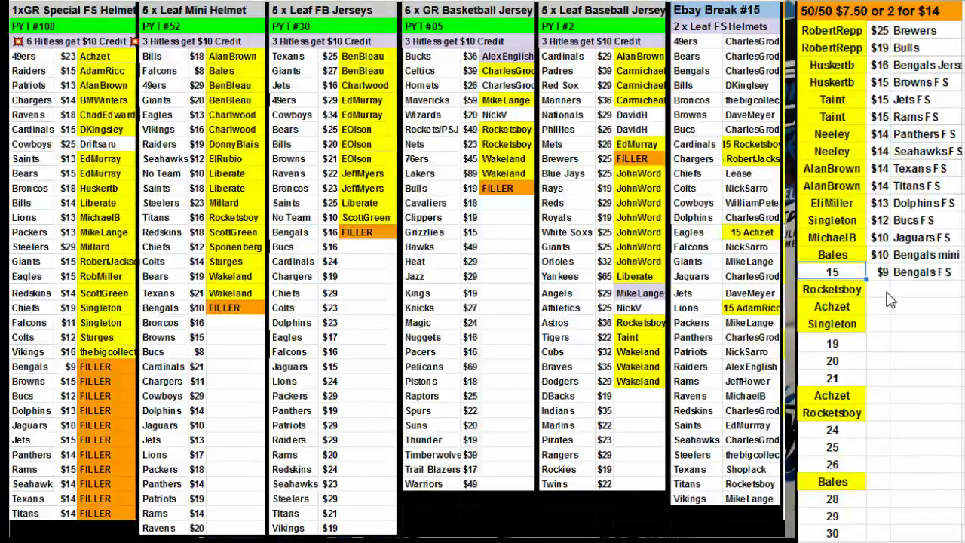
{"action": "type", "text": "Garcia"}
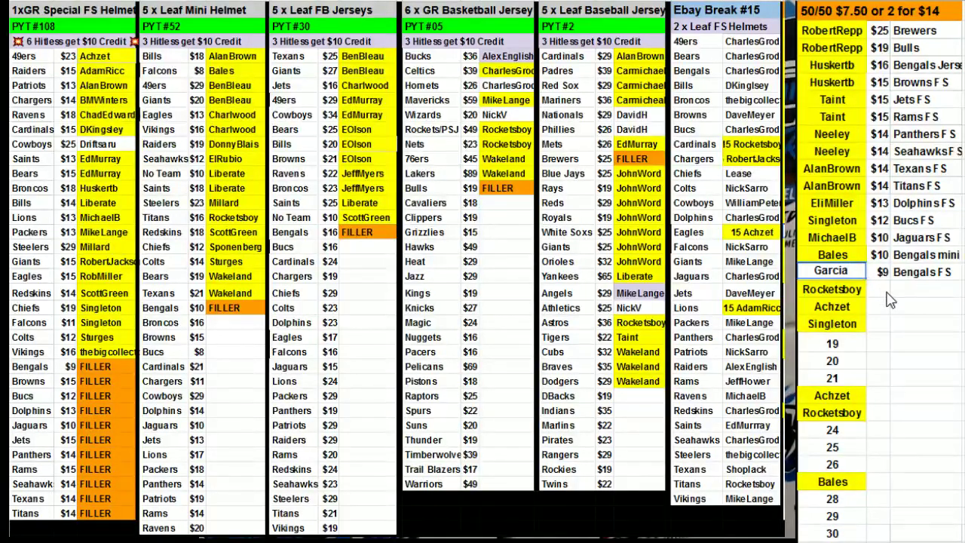
{"action": "key", "text": "Tab"}
{"action": "key", "text": "Left"}
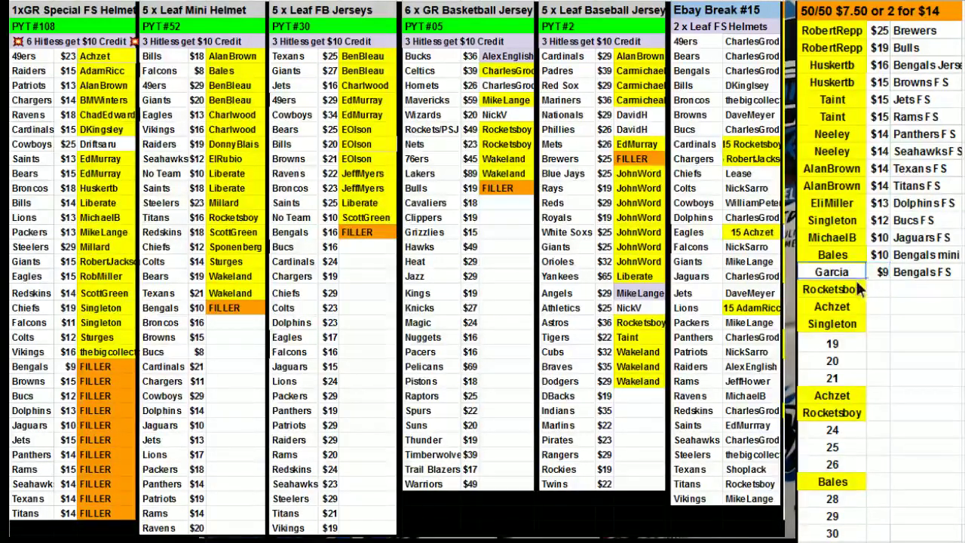
{"action": "key", "text": "ctrl+c"}
{"action": "left_click", "coordinate": [842, 345]}
{"action": "key", "text": "ctrl+v"}
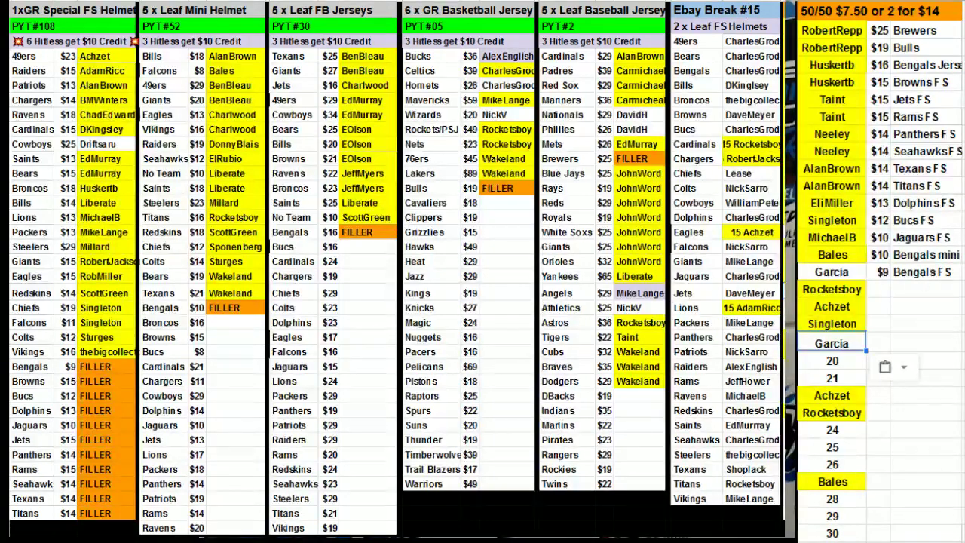
Fill 50/50 spots 20 and 21 with the same autocompleted buyer name.
{"action": "left_click", "coordinate": [845, 368]}
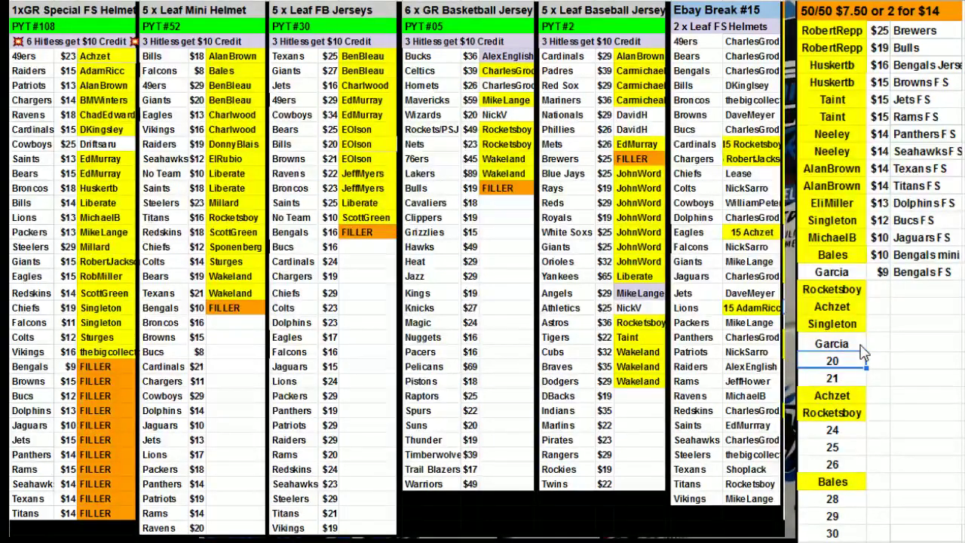
{"action": "type", "text": "Alan"}
{"action": "left_click", "coordinate": [863, 357]}
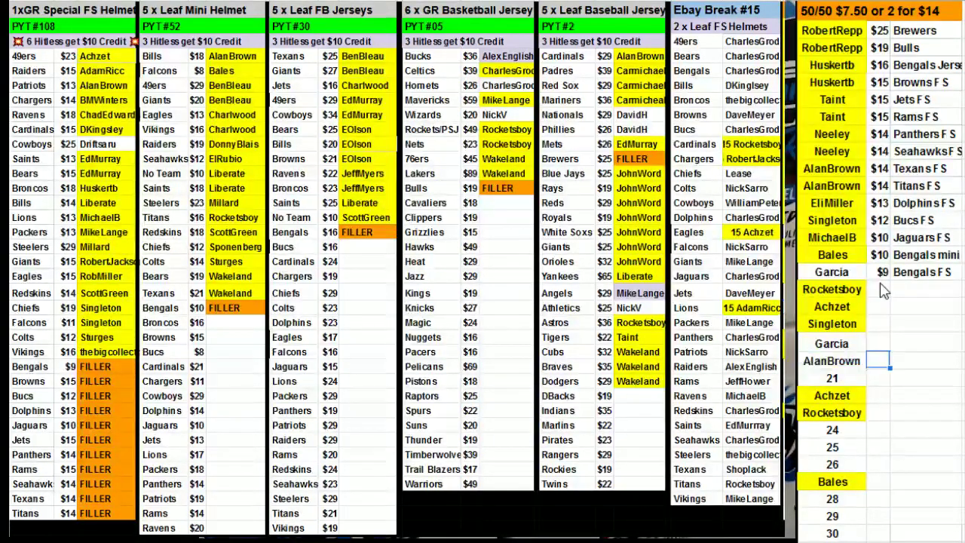
{"action": "key", "text": "ctrl+c"}
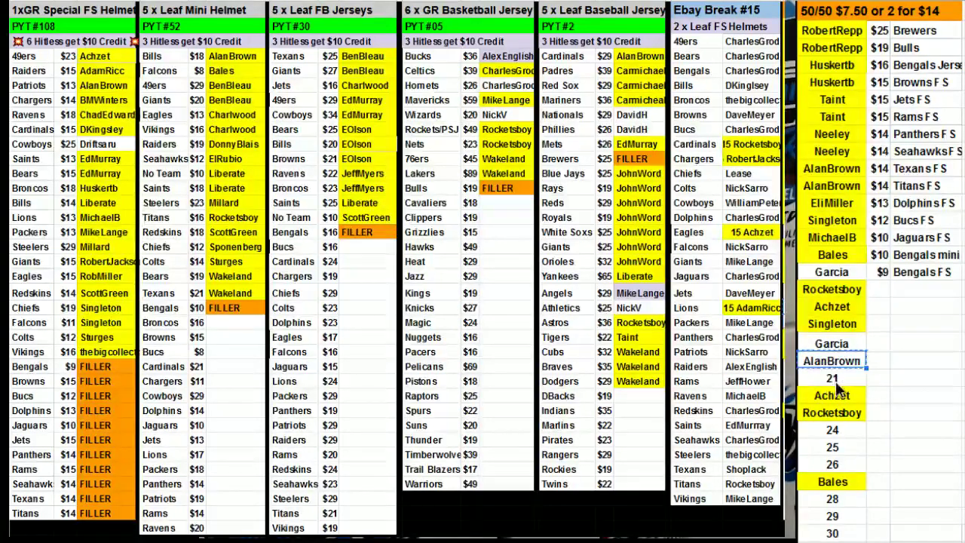
{"action": "left_click", "coordinate": [835, 379]}
{"action": "key", "text": "ctrl+v"}
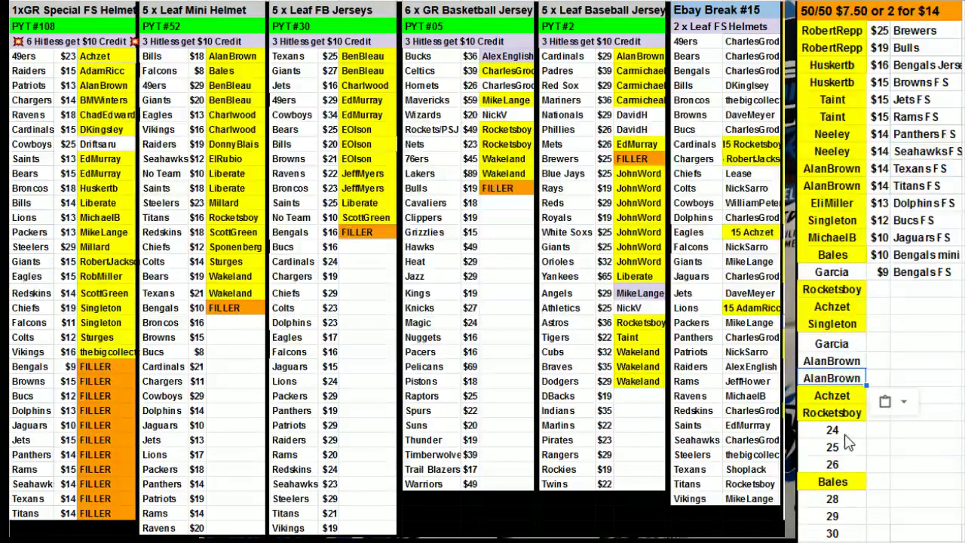
Enter one buyer in spots 24 and 25 and another buyer in spot 26.
{"action": "left_click", "coordinate": [842, 429]}
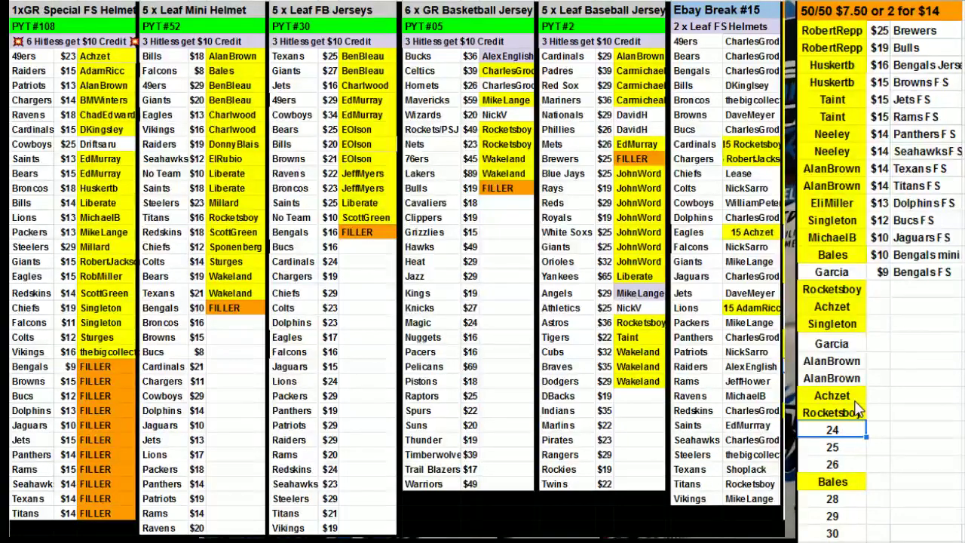
{"action": "type", "text": "MattyB"}
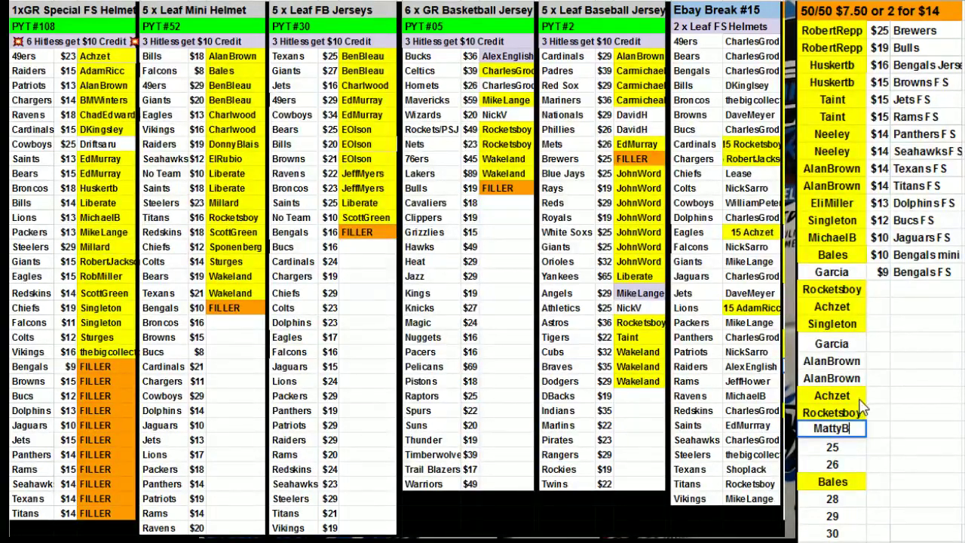
{"action": "key", "text": "Return"}
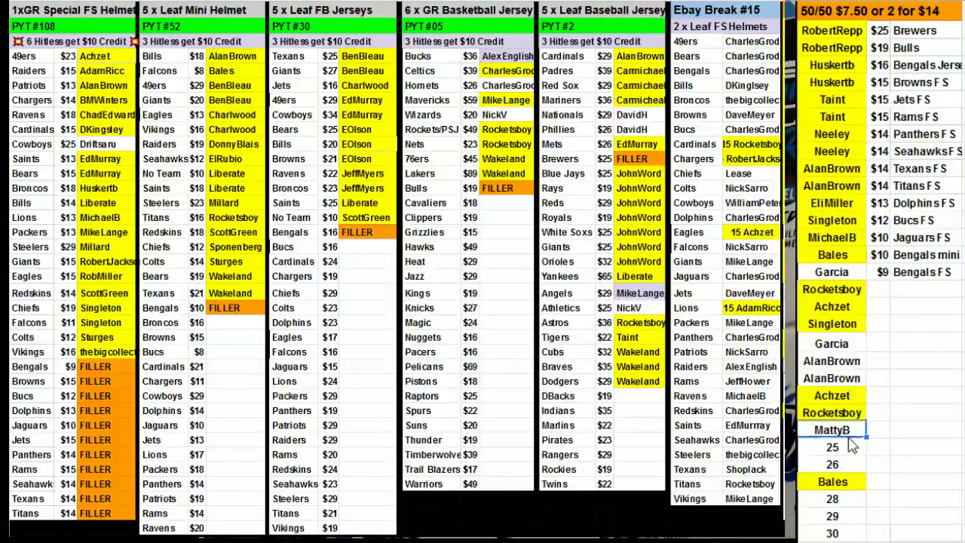
{"action": "type", "text": "MattyB"}
{"action": "key", "text": "Return"}
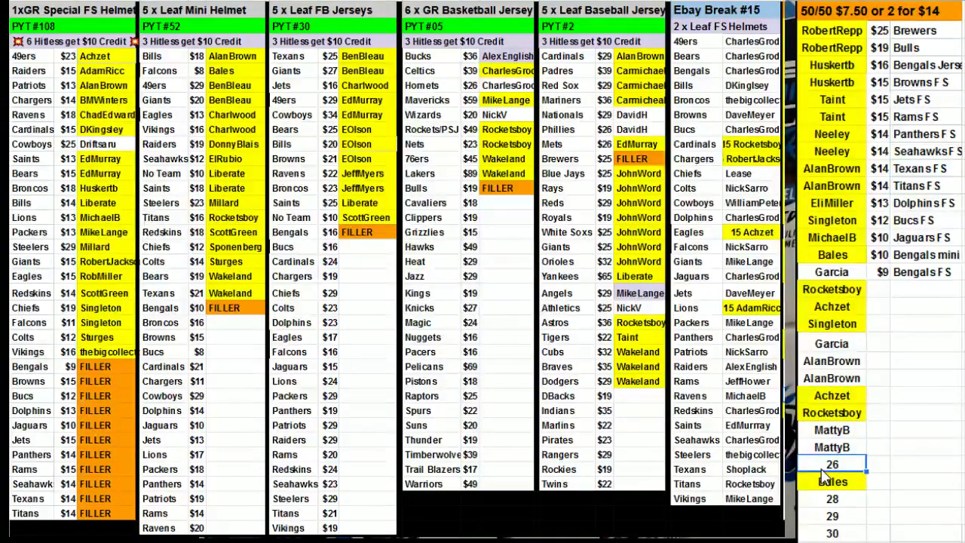
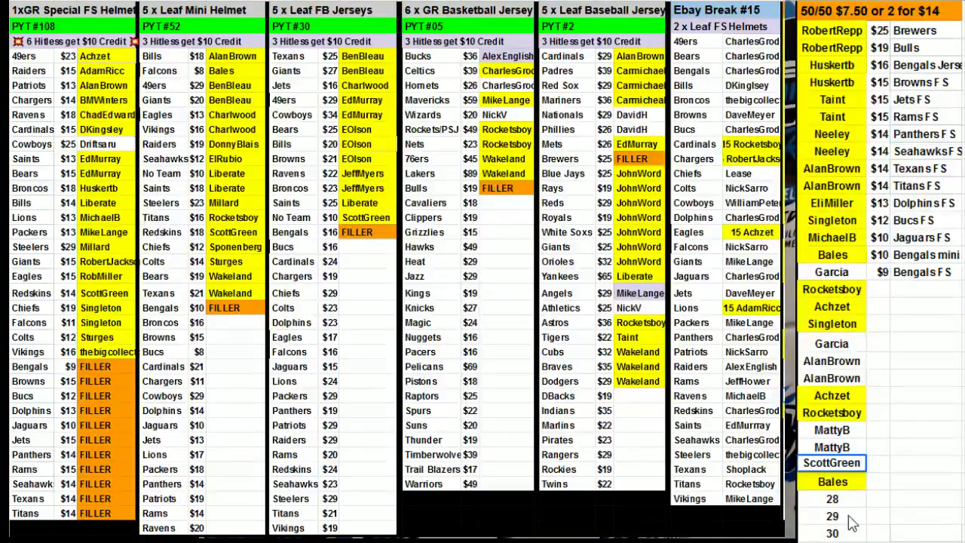
Enter a buyer's name in spots 28 and 29.
{"action": "left_click", "coordinate": [862, 496]}
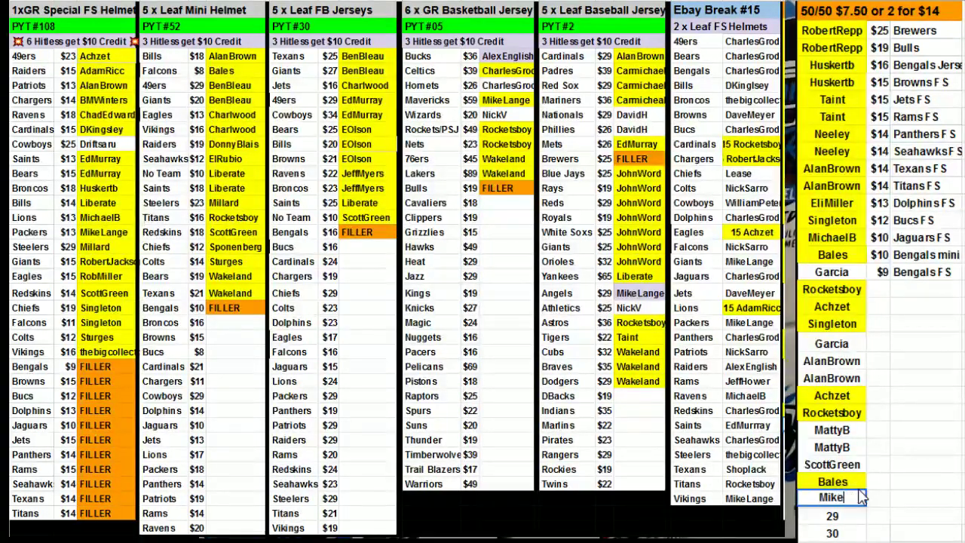
{"action": "key", "text": "Return"}
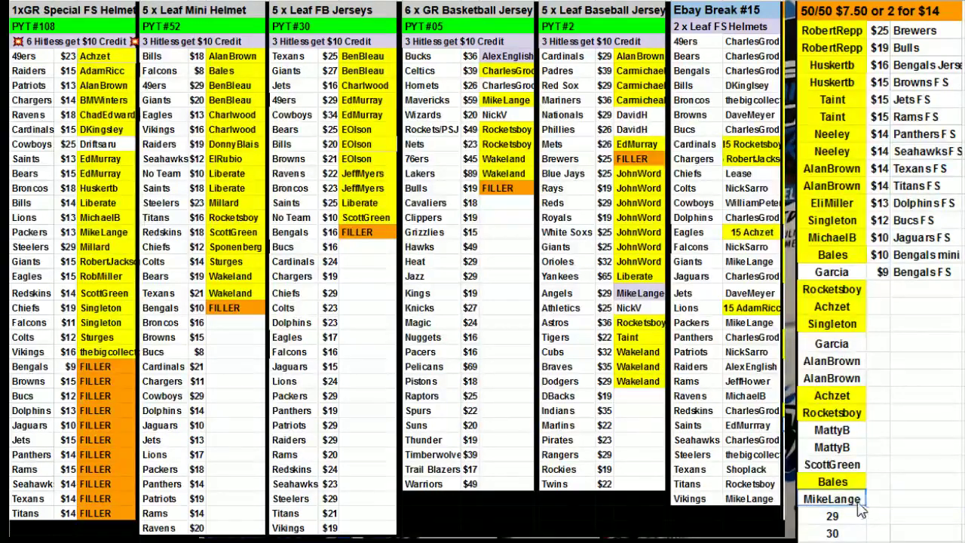
{"action": "key", "text": "ctrl+v"}
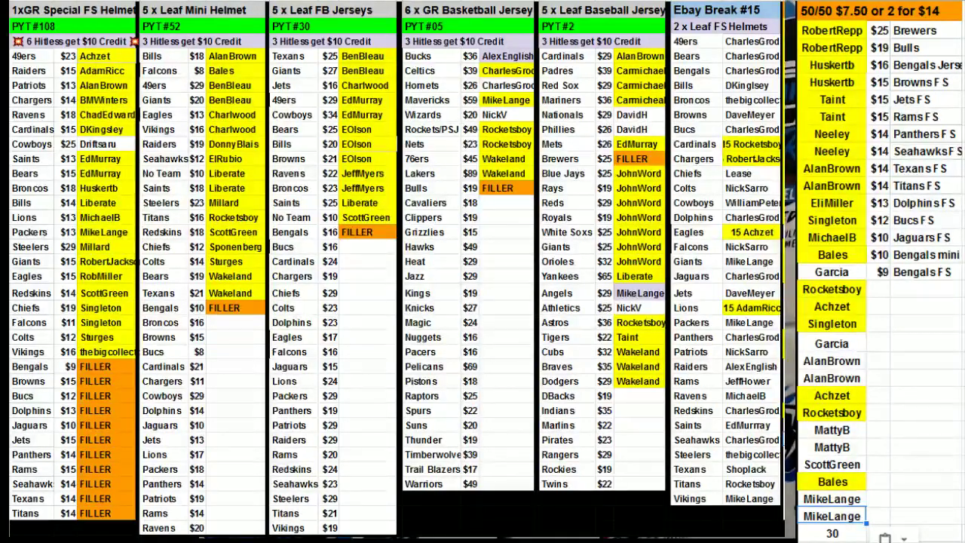
{"action": "key", "text": "Escape"}
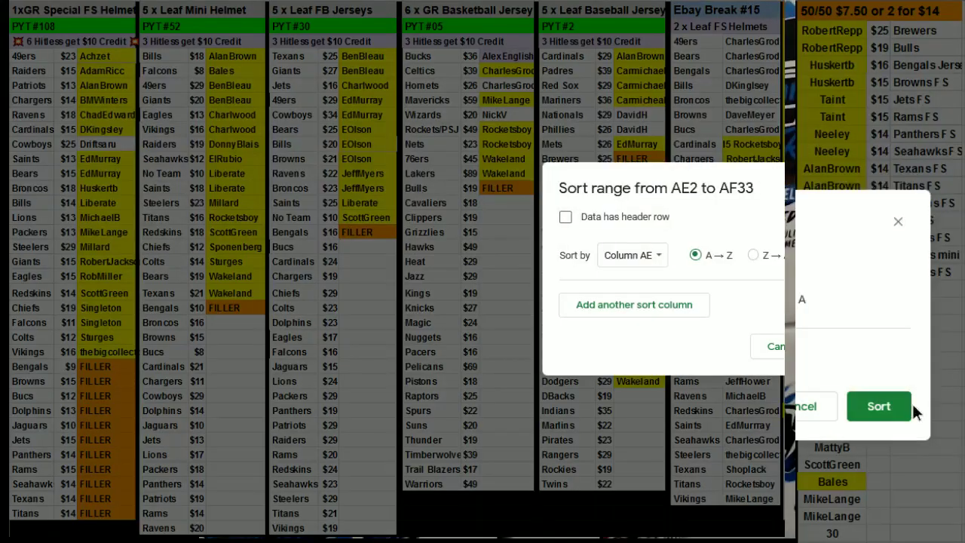
Confirm the AE2:AF33 sort, then enter a buyer in spot 30 and fill it yellow.
{"action": "left_click", "coordinate": [908, 411]}
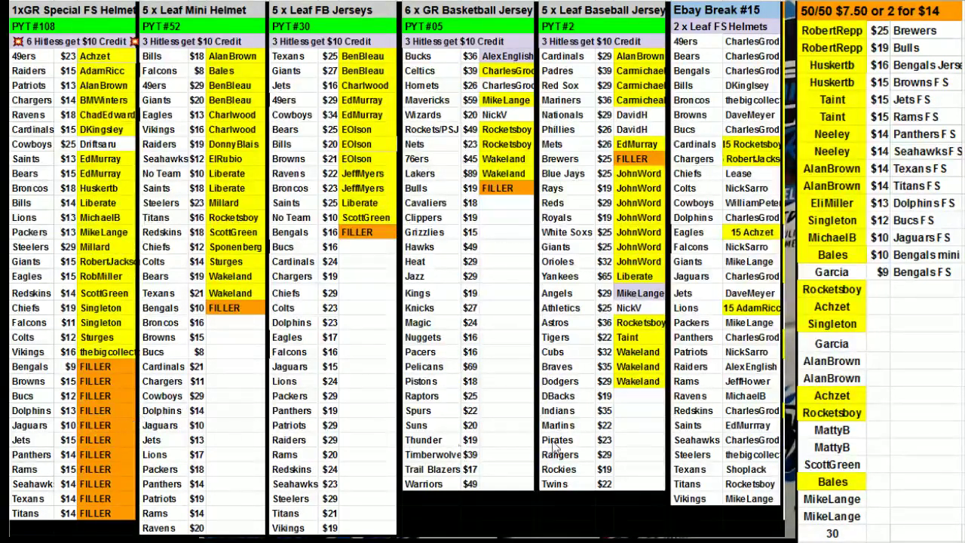
{"action": "left_click", "coordinate": [866, 533]}
{"action": "type", "text": "St"}
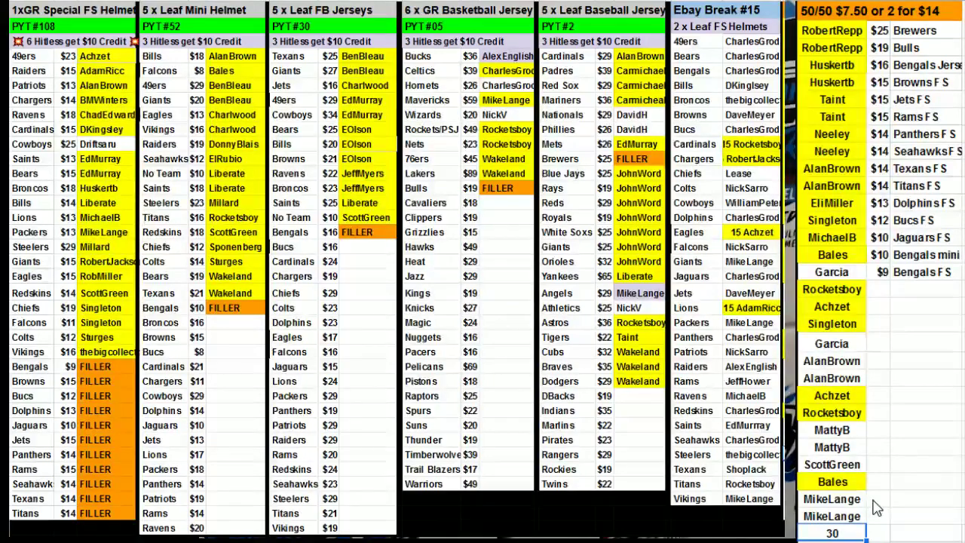
{"action": "type", "text": "urges"}
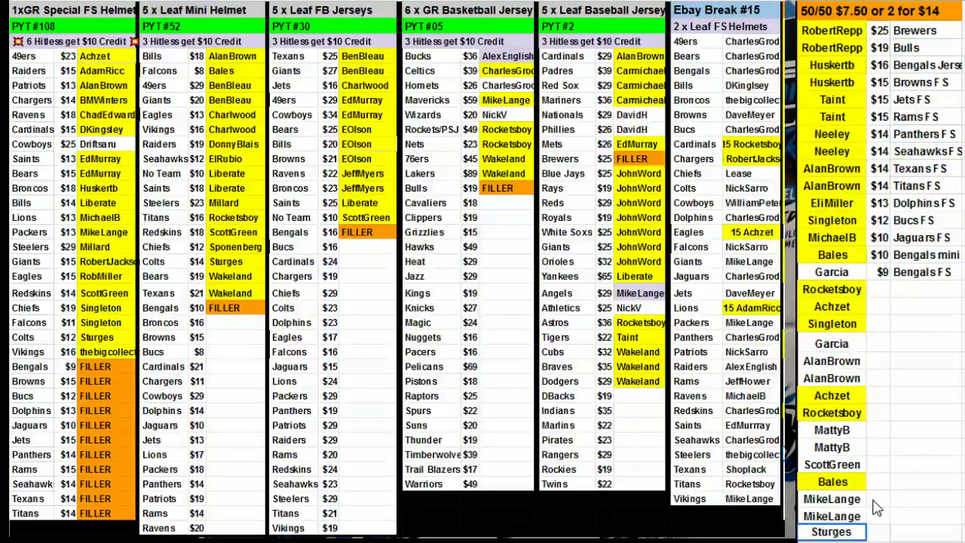
{"action": "key", "text": "Return"}
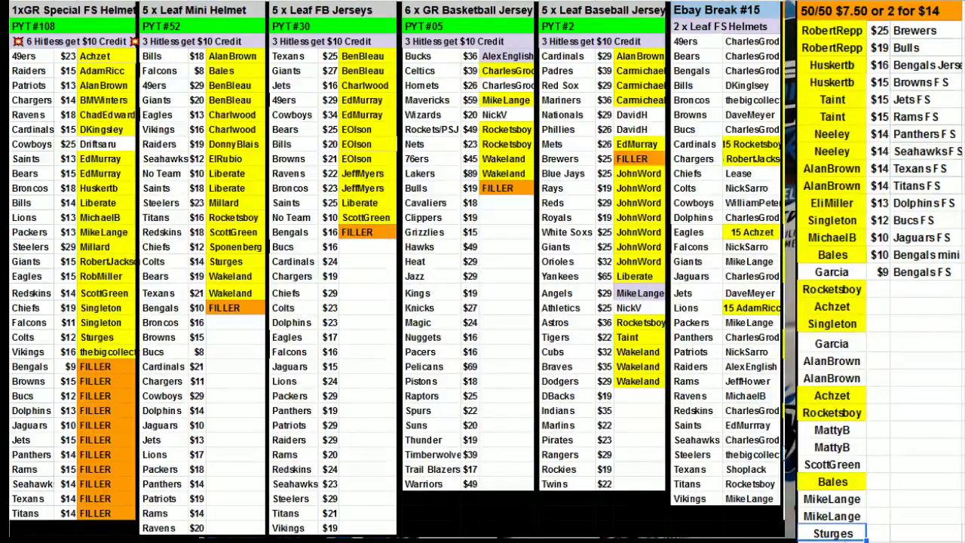
{"action": "left_click", "coordinate": [471, 0]}
{"action": "left_click", "coordinate": [518, 19]}
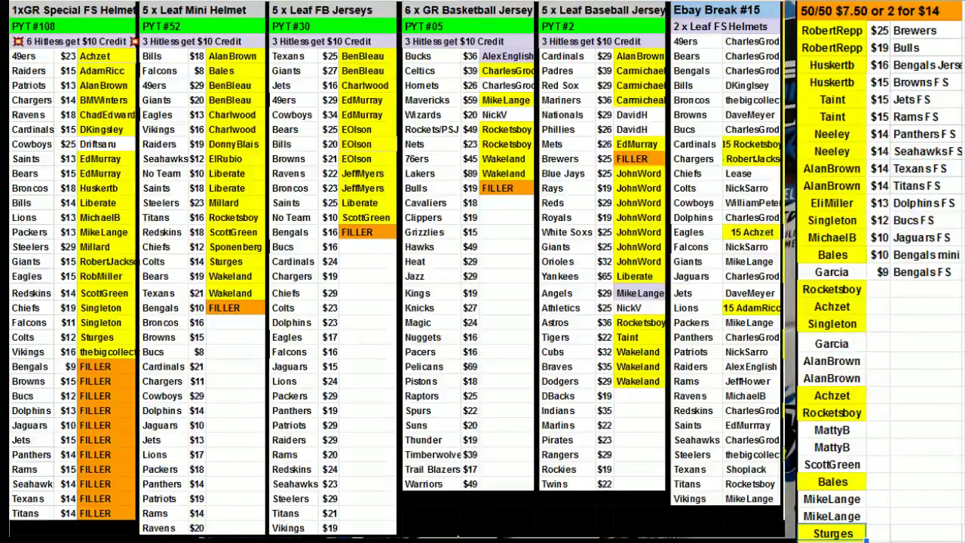
Shade the bottom duplicate 50/50 pair yellow and fill the Cowboys-row buyer cell.
{"action": "left_click_drag", "start_coordinate": [832, 430], "coordinate": [831, 447]}
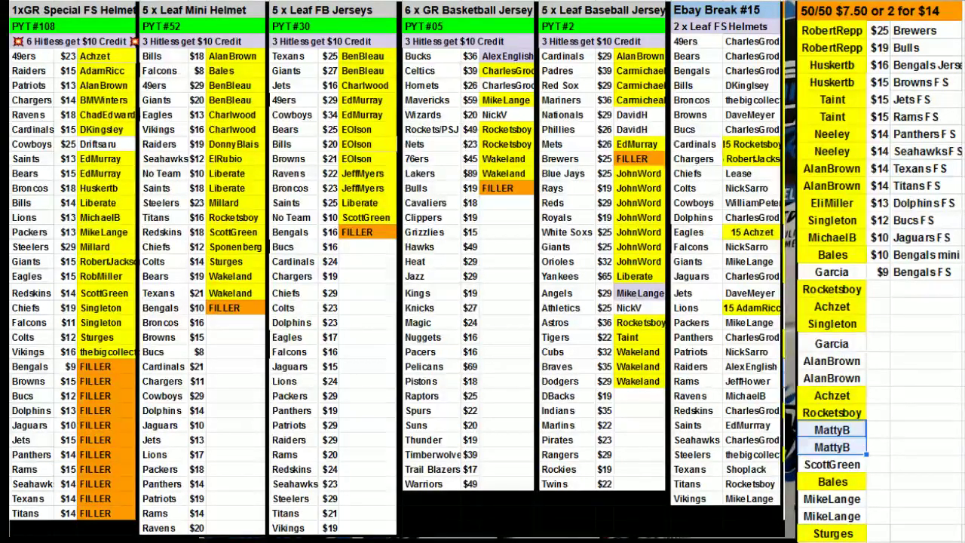
{"action": "left_click", "coordinate": [521, 25]}
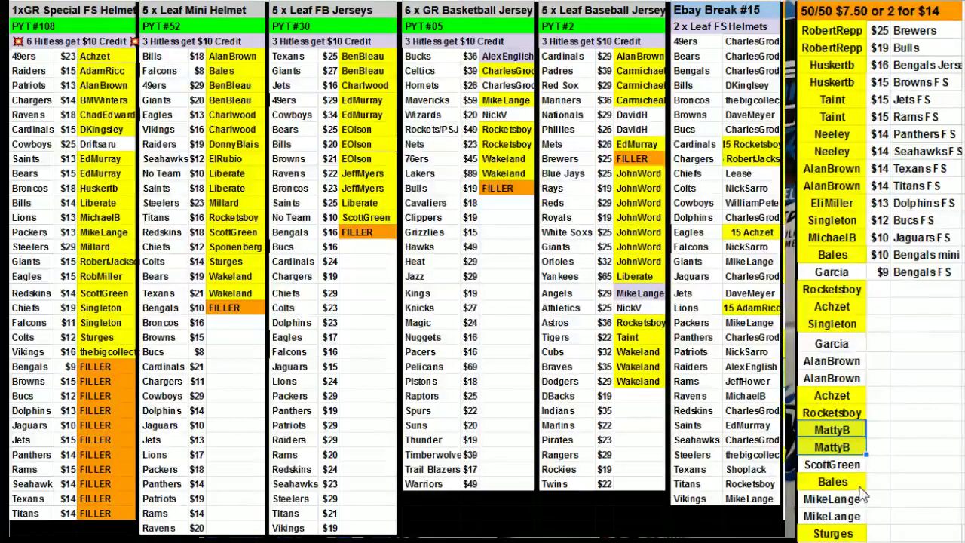
{"action": "left_click", "coordinate": [126, 145]}
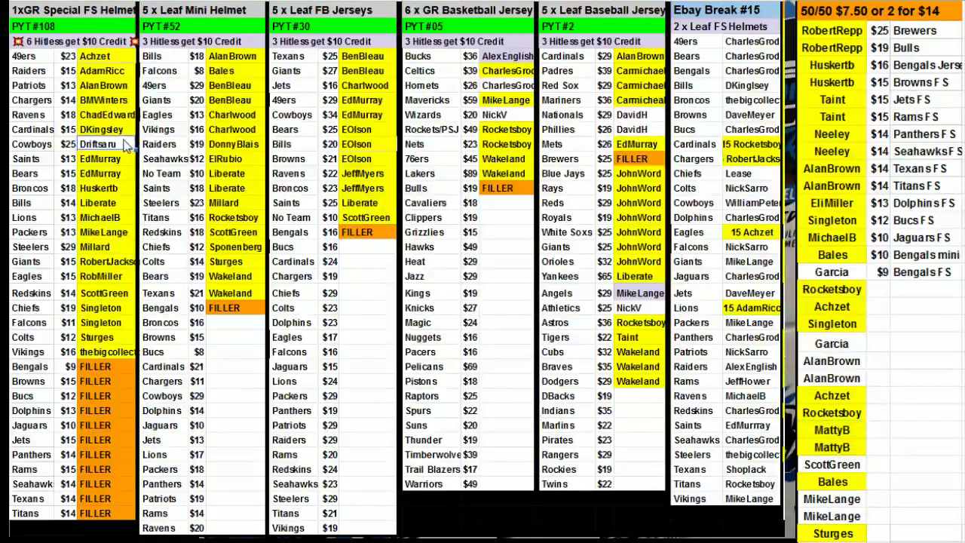
{"action": "left_click", "coordinate": [520, 24]}
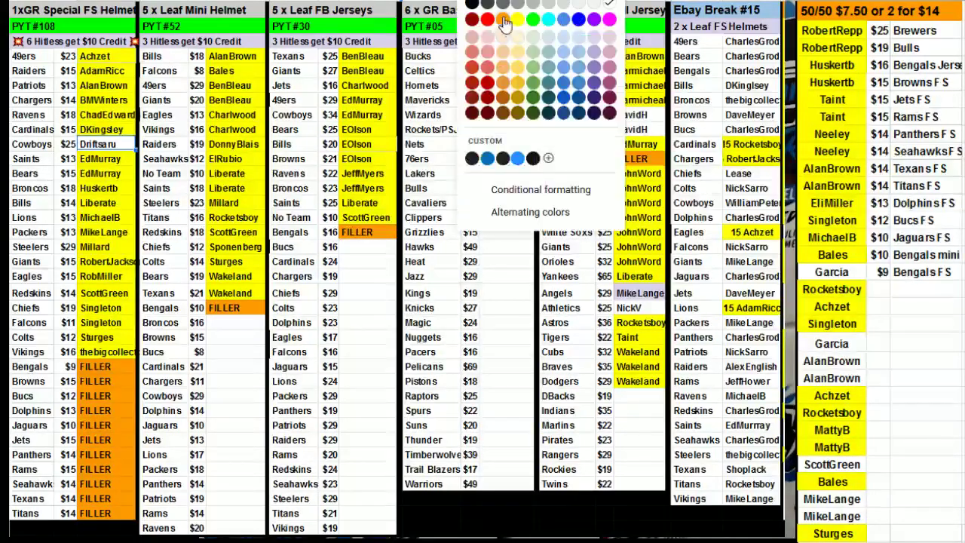
{"action": "left_click", "coordinate": [517, 23]}
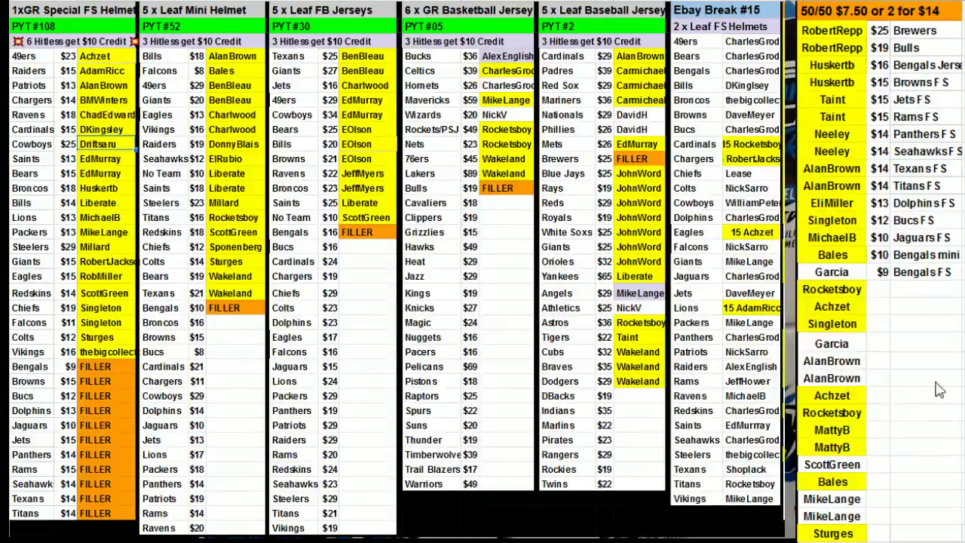
Fill two more plain duplicate pairs in the 50/50 list yellow.
{"action": "mouse_move", "coordinate": [839, 377]}
{"action": "left_mouse_down"}
{"action": "mouse_move", "coordinate": [833, 403]}
{"action": "mouse_move", "coordinate": [832, 382]}
{"action": "left_mouse_up"}
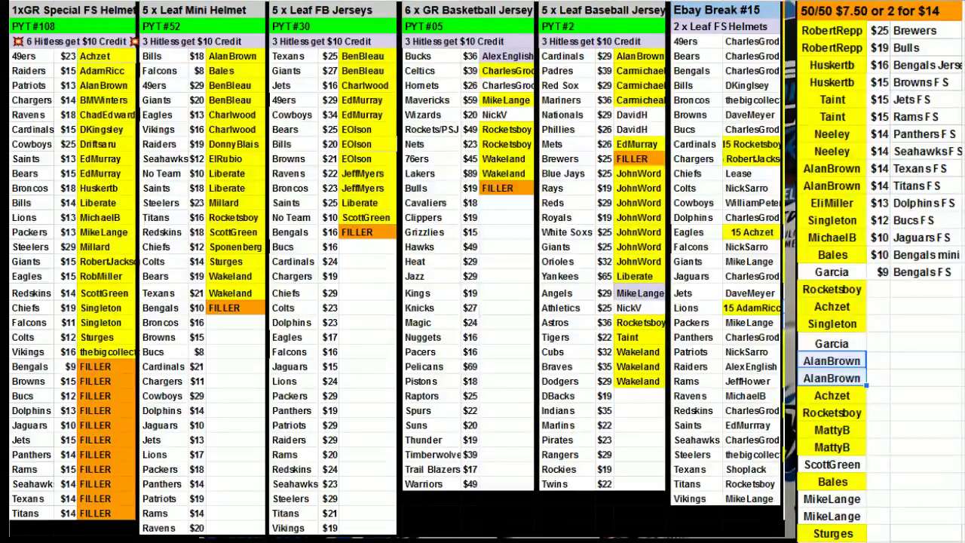
{"action": "left_click", "coordinate": [486, 2]}
{"action": "left_click", "coordinate": [507, 30]}
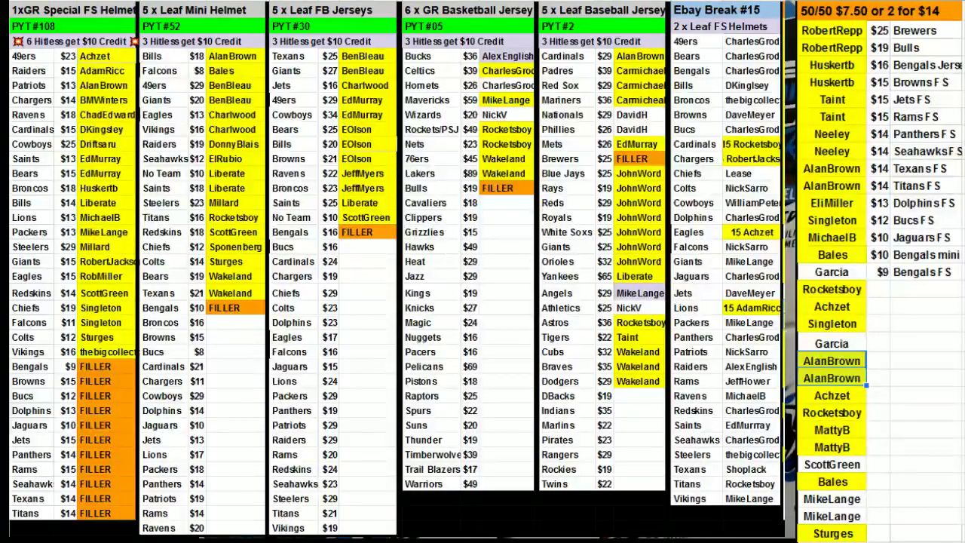
{"action": "left_click", "coordinate": [842, 515]}
{"action": "key", "text": "shift+Up"}
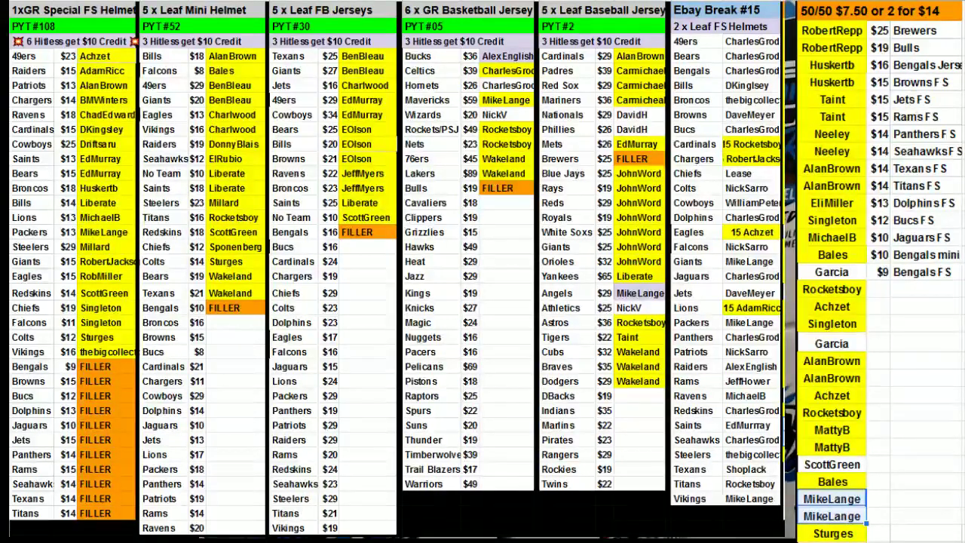
{"action": "left_click", "coordinate": [486, 2]}
{"action": "left_click", "coordinate": [518, 20]}
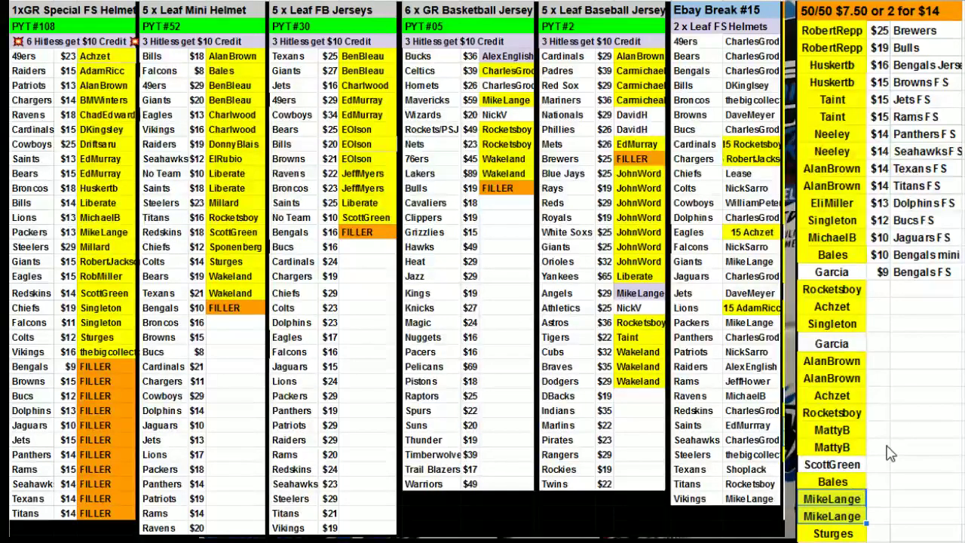
Recolour the single plain entry above them and select the whole 50/50 name list.
{"action": "left_click", "coordinate": [832, 464]}
{"action": "left_click", "coordinate": [483, 2]}
{"action": "left_click", "coordinate": [517, 20]}
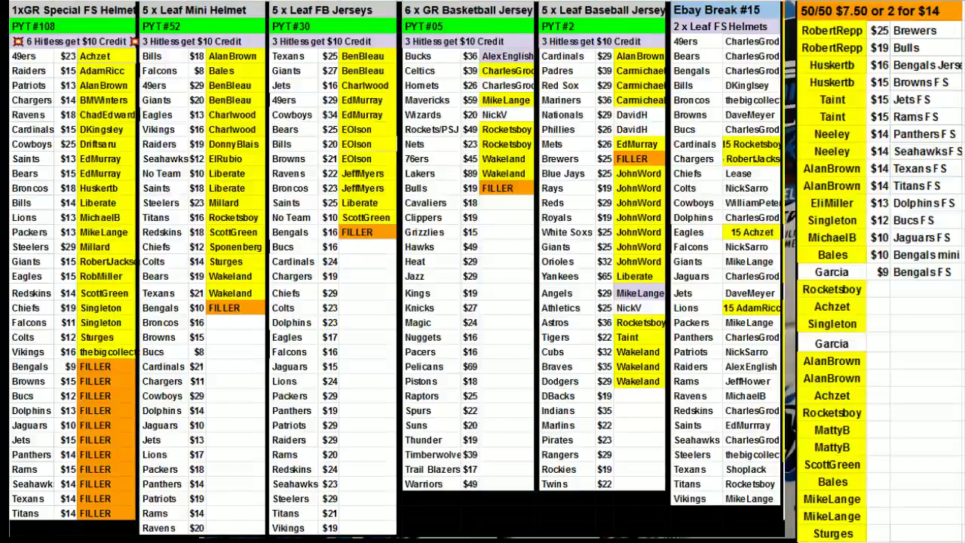
{"action": "left_click", "coordinate": [700, 122]}
{"action": "left_click_drag", "start_coordinate": [831, 30], "coordinate": [835, 538]}
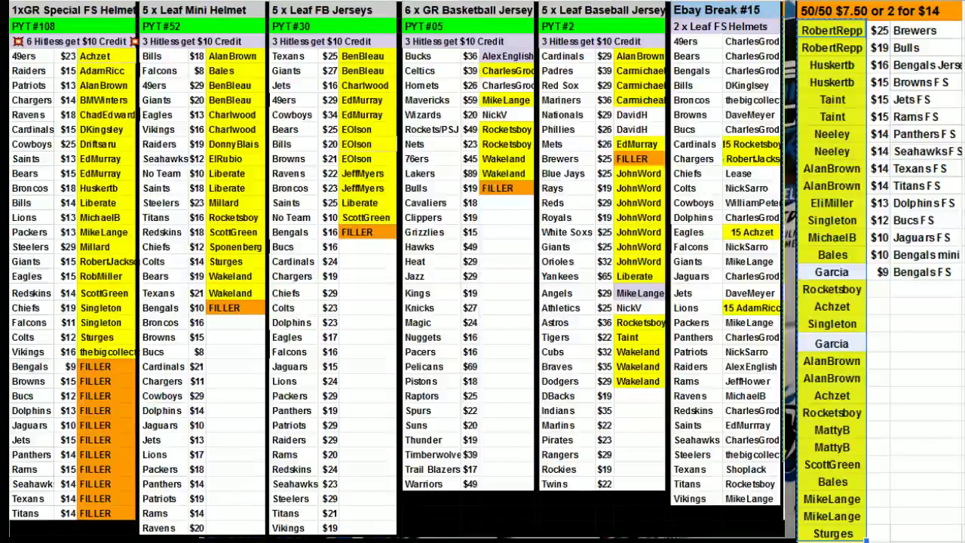
Copy the 30 names from the 50/50 list for the List Randomizer.
{"action": "key", "text": "alt+Tab"}
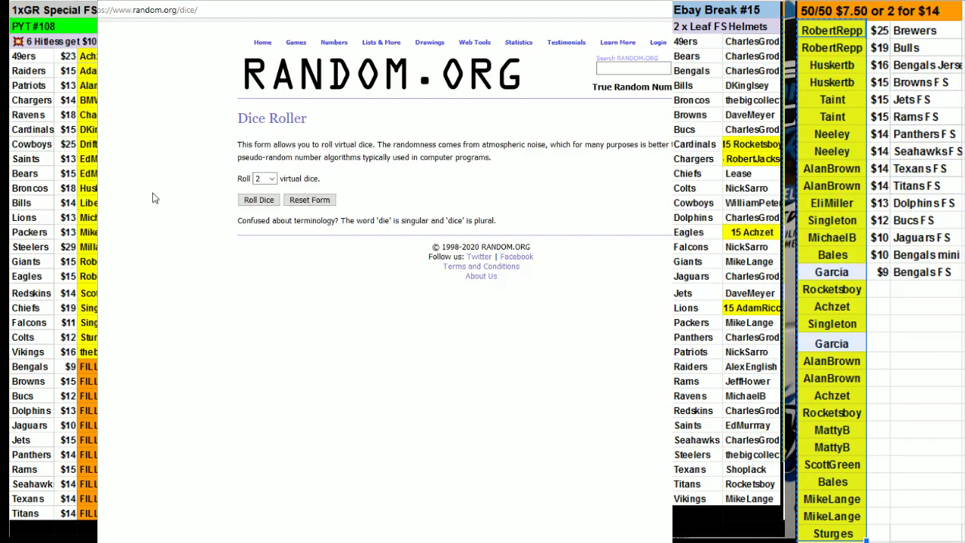
{"action": "key", "text": "ctrl+c"}
{"action": "key", "text": "ctrl+Tab"}
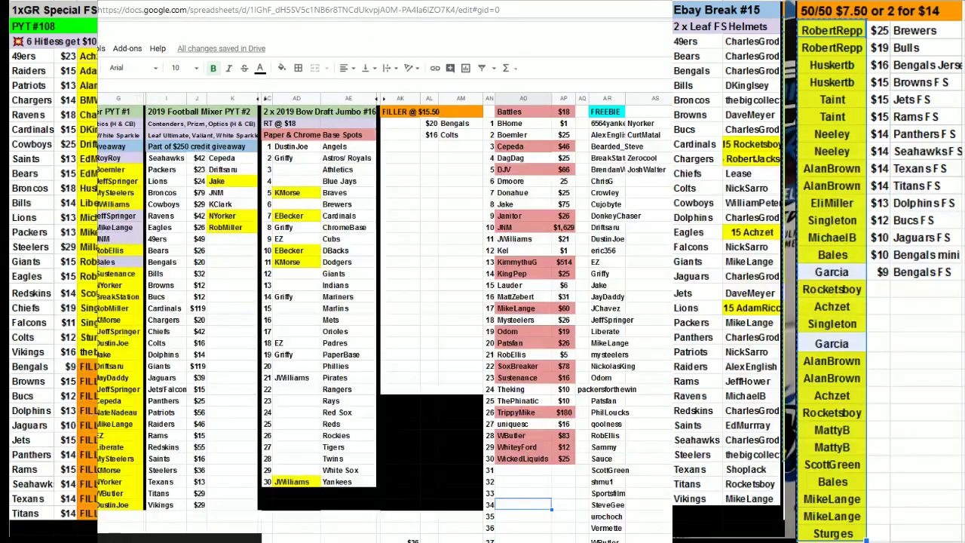
Roll the two virtual dice on the Dice Roller page.
{"action": "key", "text": "ctrl+Tab"}
{"action": "key", "text": "ctrl+Tab"}
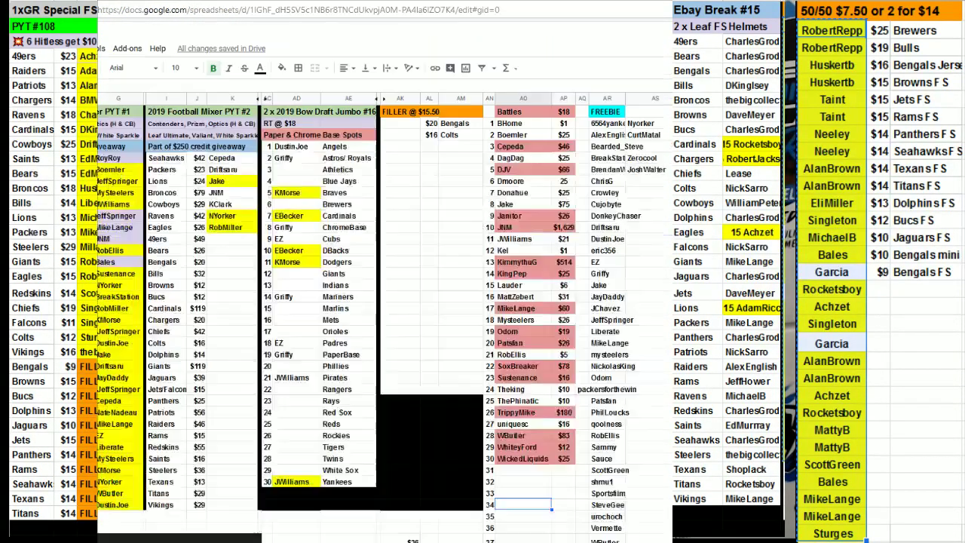
{"action": "key", "text": "ctrl+Tab"}
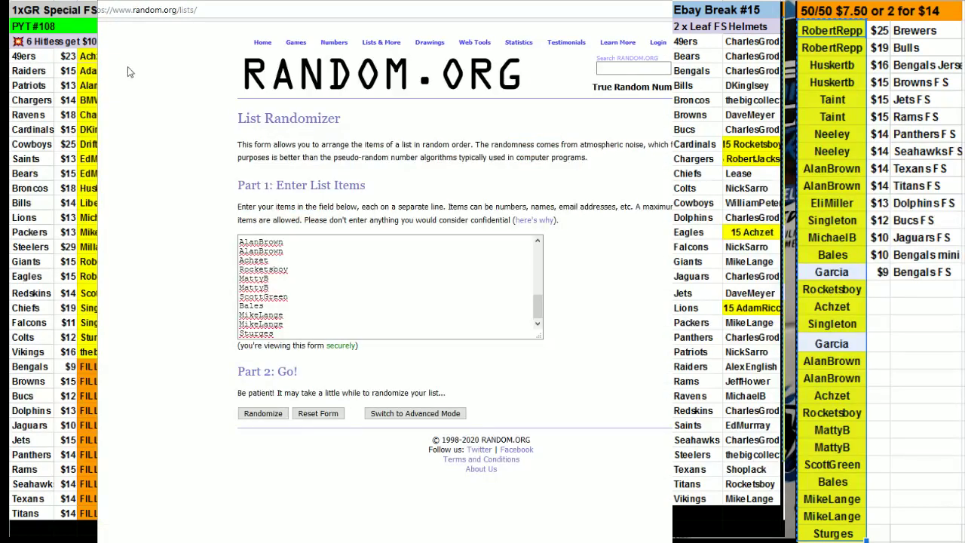
{"action": "key", "text": "ctrl+Tab"}
{"action": "left_click", "coordinate": [262, 200]}
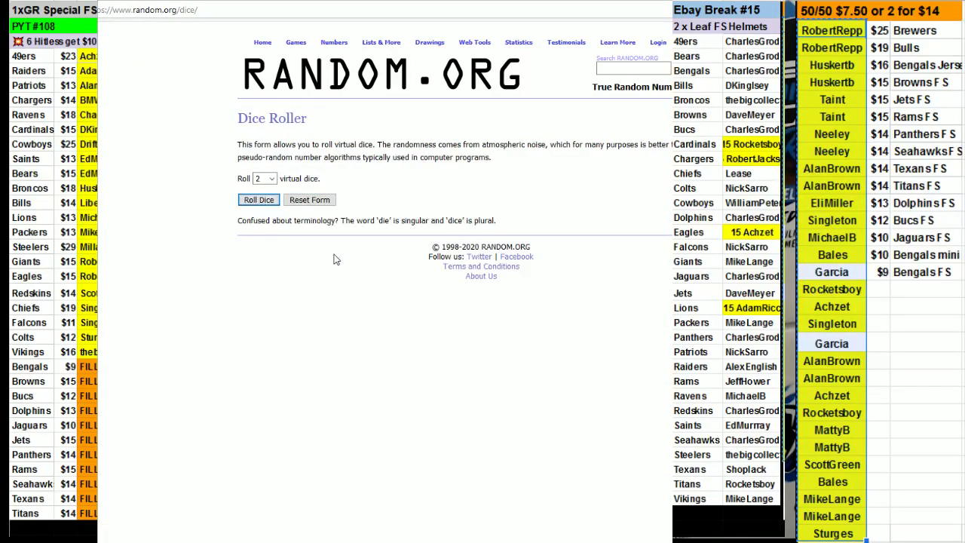
{"action": "key", "text": "ctrl+Tab"}
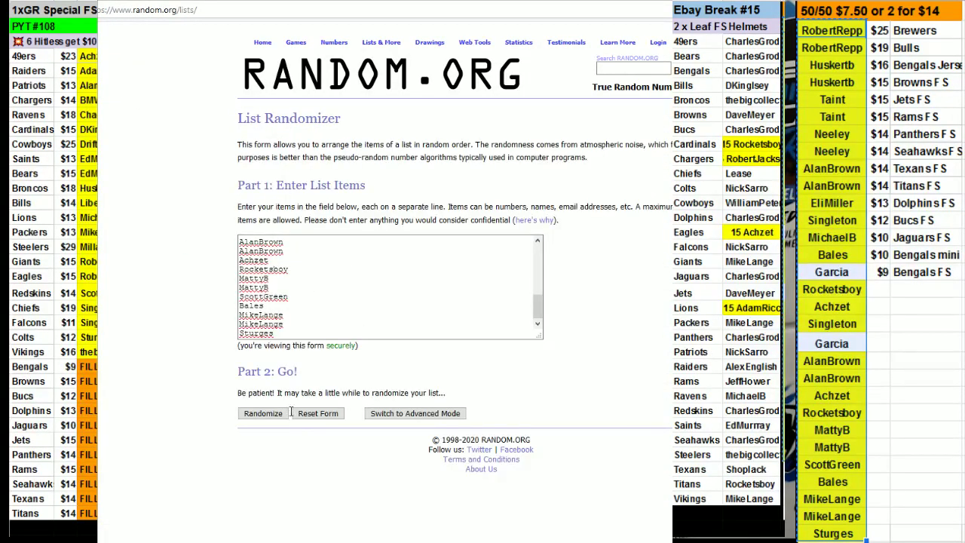
Randomize the 30-name list seven times in the List Randomizer.
{"action": "left_click", "coordinate": [263, 414]}
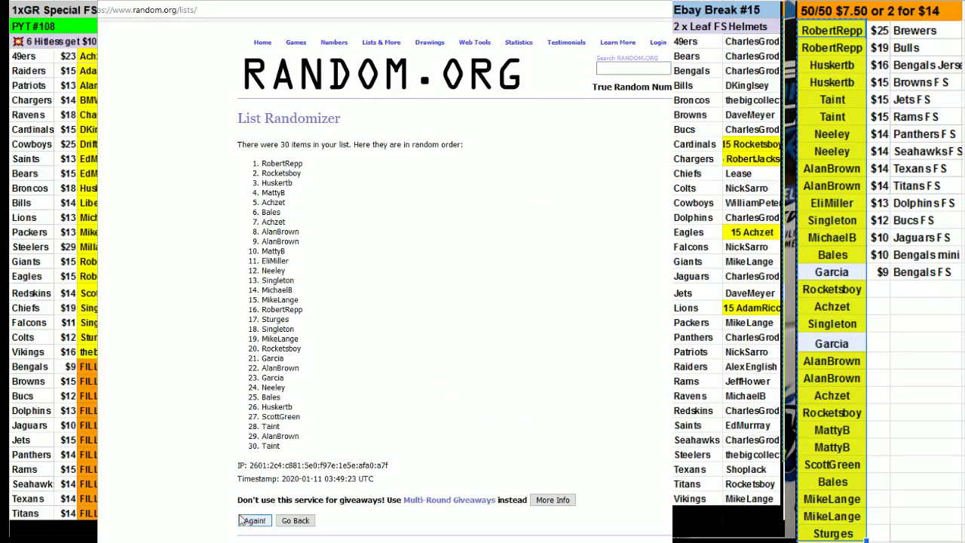
{"action": "left_click", "coordinate": [255, 521]}
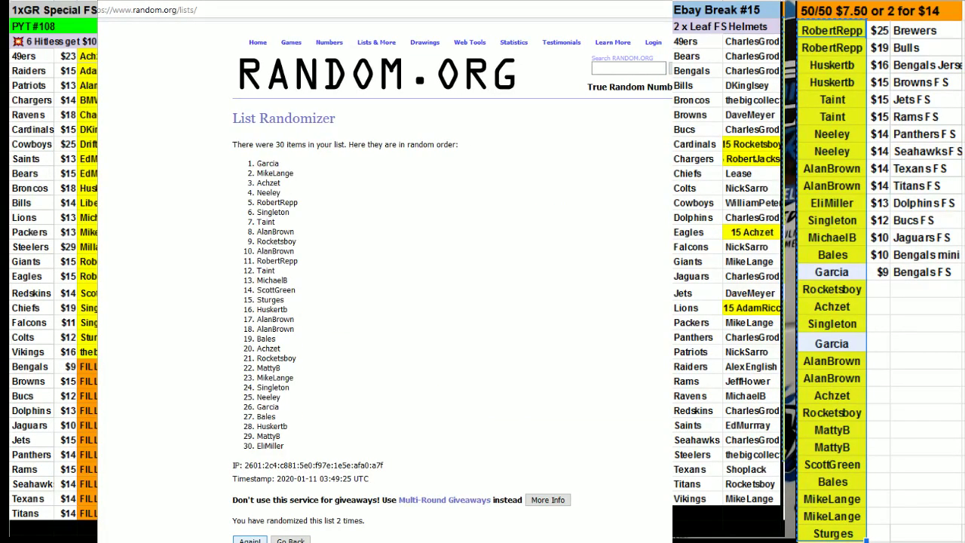
{"action": "left_click", "coordinate": [249, 540]}
{"action": "left_click", "coordinate": [250, 540]}
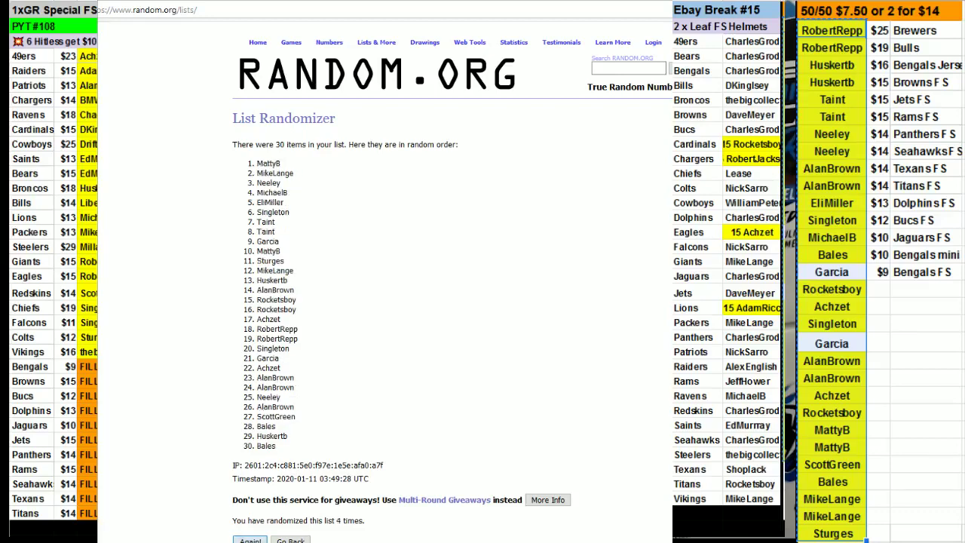
{"action": "left_click", "coordinate": [250, 539]}
{"action": "left_click", "coordinate": [249, 539]}
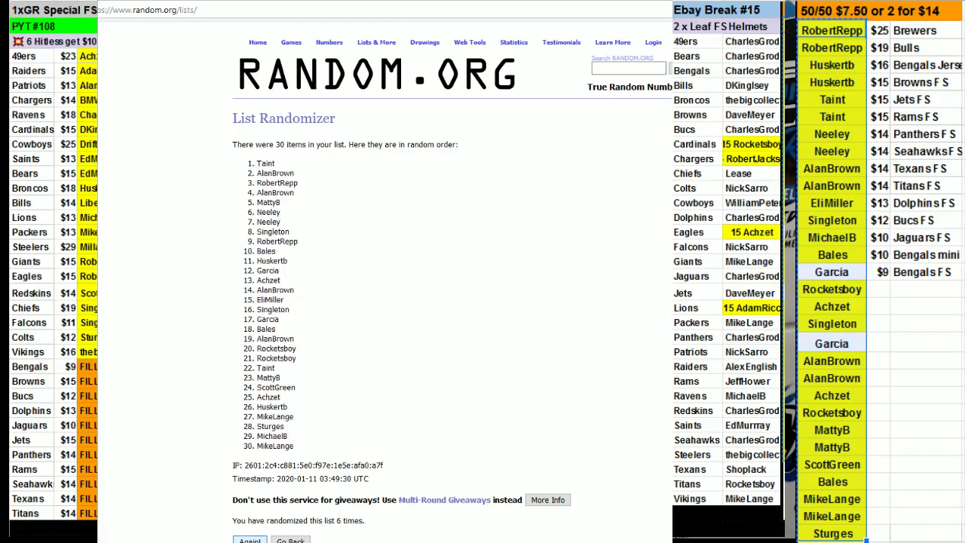
{"action": "left_click", "coordinate": [250, 539]}
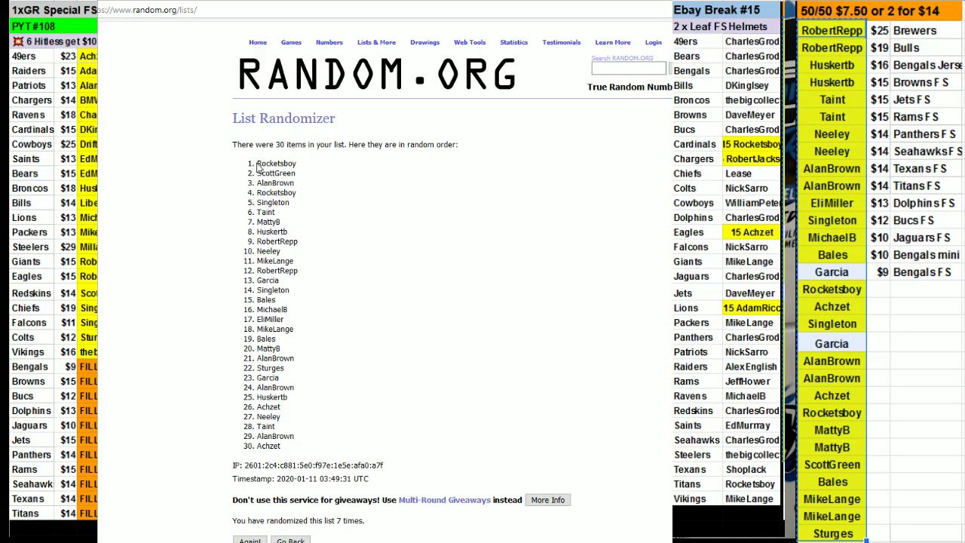
Copy the final shuffled names into the spreadsheet's 50/50 name column.
{"action": "left_click_drag", "start_coordinate": [258, 165], "coordinate": [332, 456]}
{"action": "key", "text": "ctrl+c"}
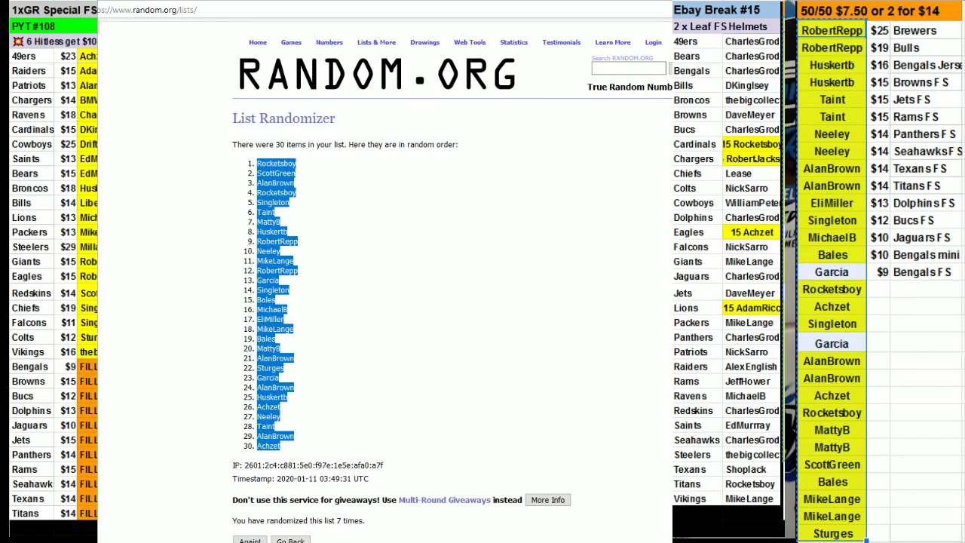
{"action": "key", "text": "ctrl+Tab"}
{"action": "key", "text": "ctrl+shift+Tab"}
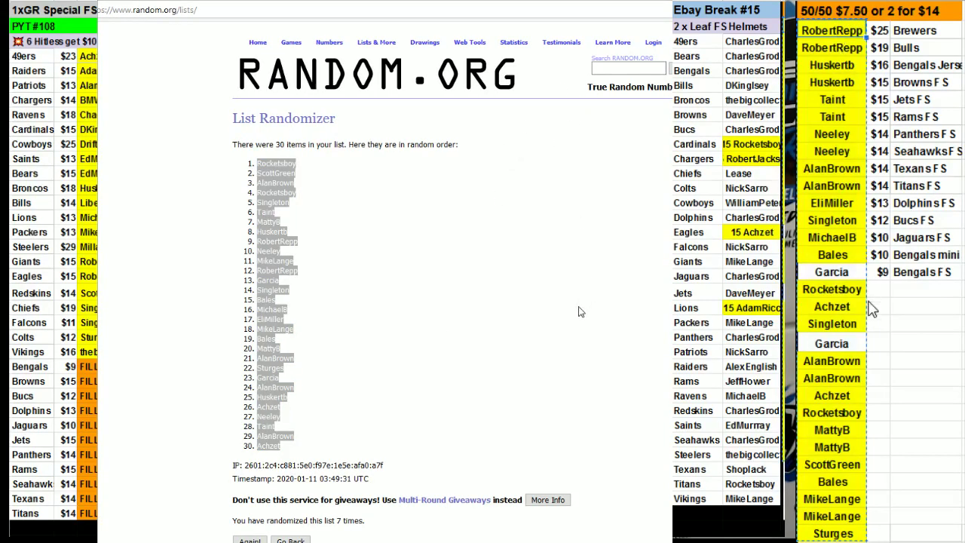
{"action": "key", "text": "ctrl+v"}
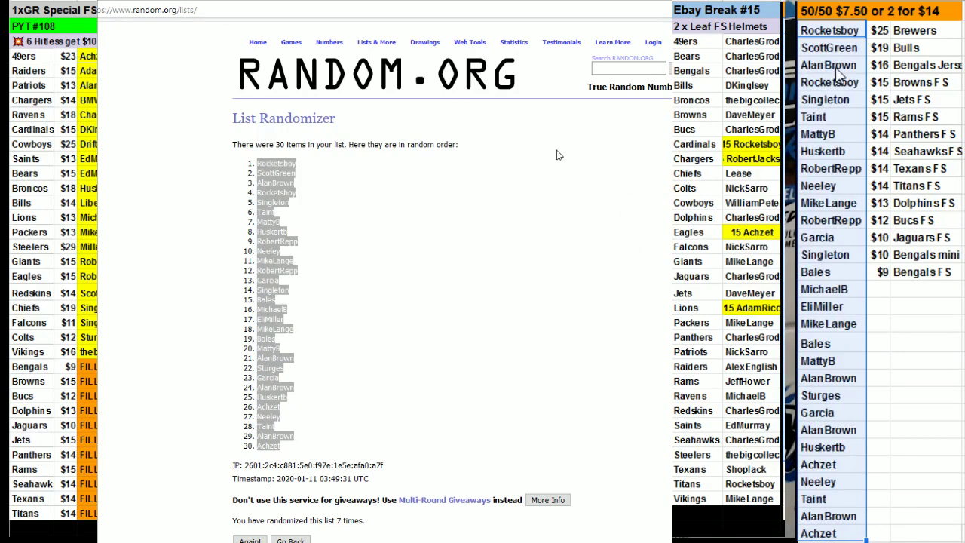
Copy the top sixteen shuffled names and return to the spreadsheet's first name cell.
{"action": "left_click", "coordinate": [833, 30]}
{"action": "left_click", "coordinate": [857, 271], "text": "shift"}
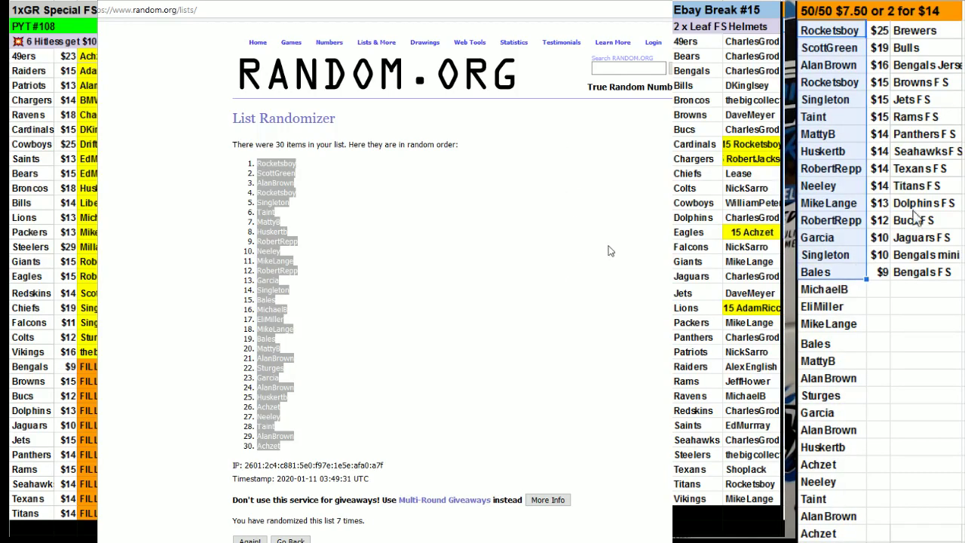
{"action": "key", "text": "ctrl+c"}
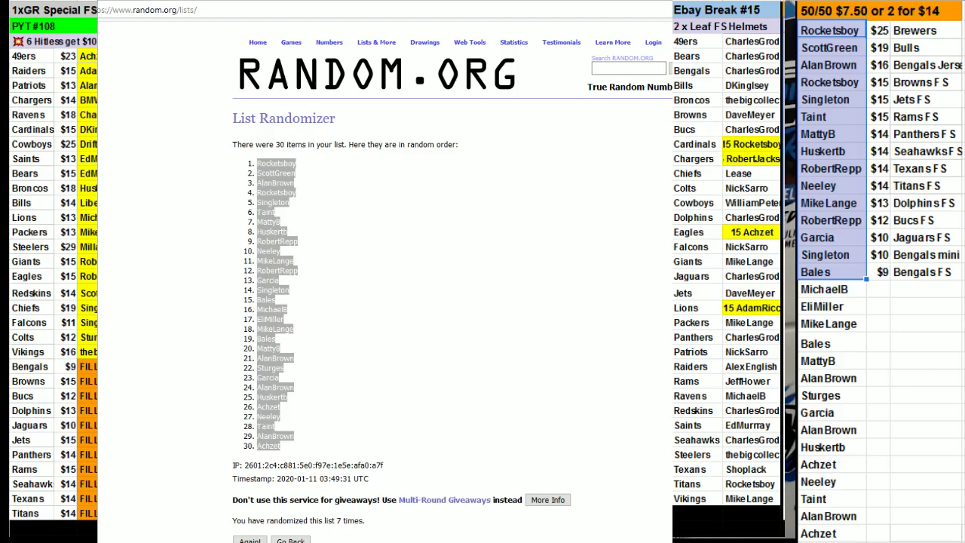
{"action": "key", "text": "alt+Tab"}
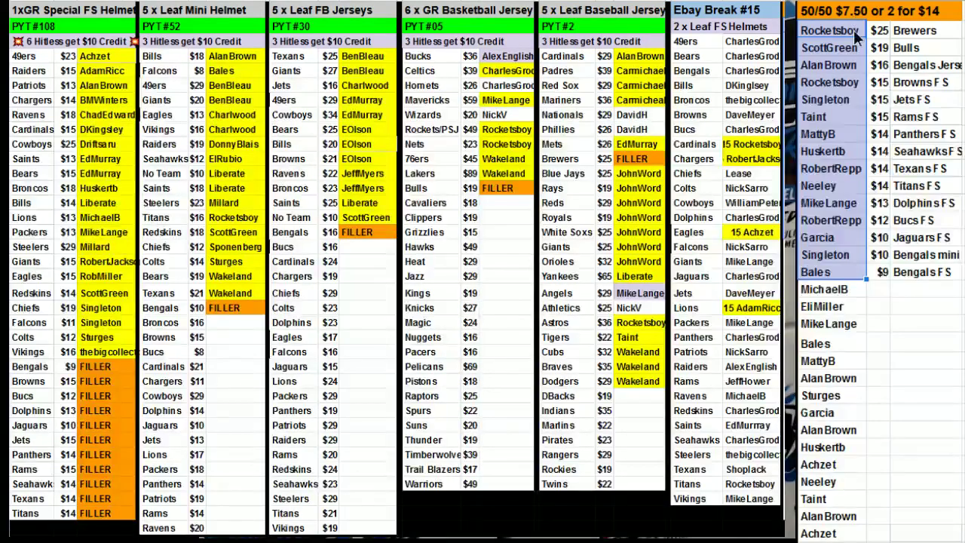
{"action": "left_click", "coordinate": [855, 36]}
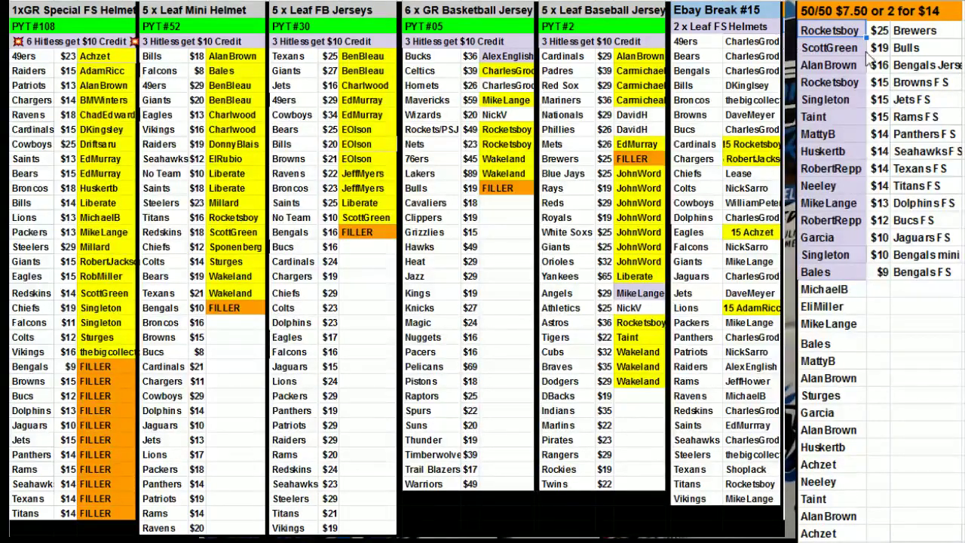
Paste the top shuffled buyer into the Baseball Brewers FILLER slot and clear the $25 Brewers entry.
{"action": "left_click", "coordinate": [642, 154]}
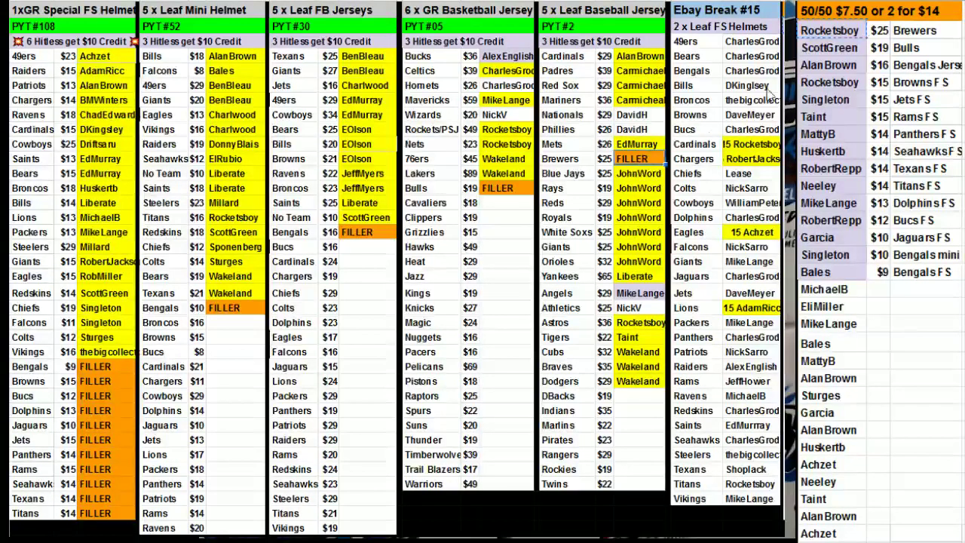
{"action": "key", "text": "ctrl+v"}
{"action": "left_click", "coordinate": [912, 27]}
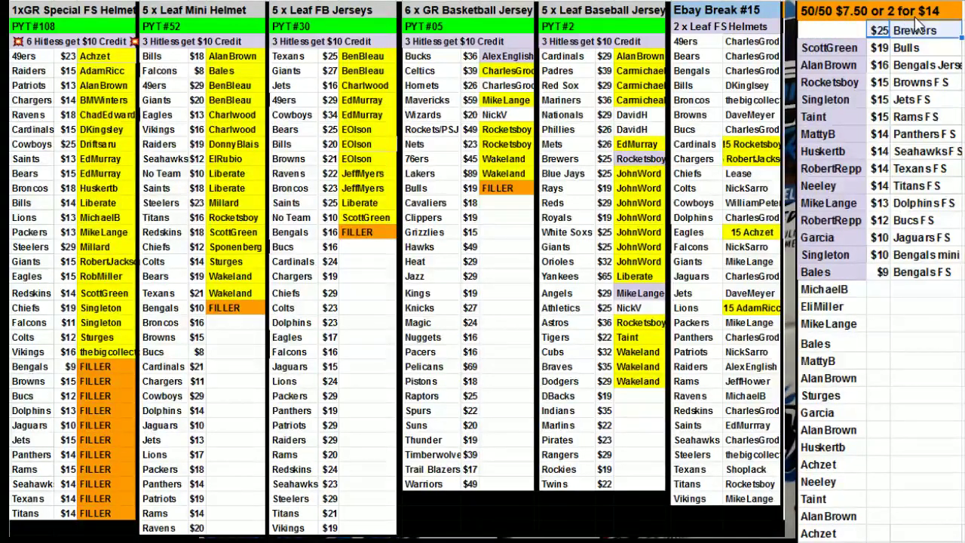
{"action": "key", "text": "Delete"}
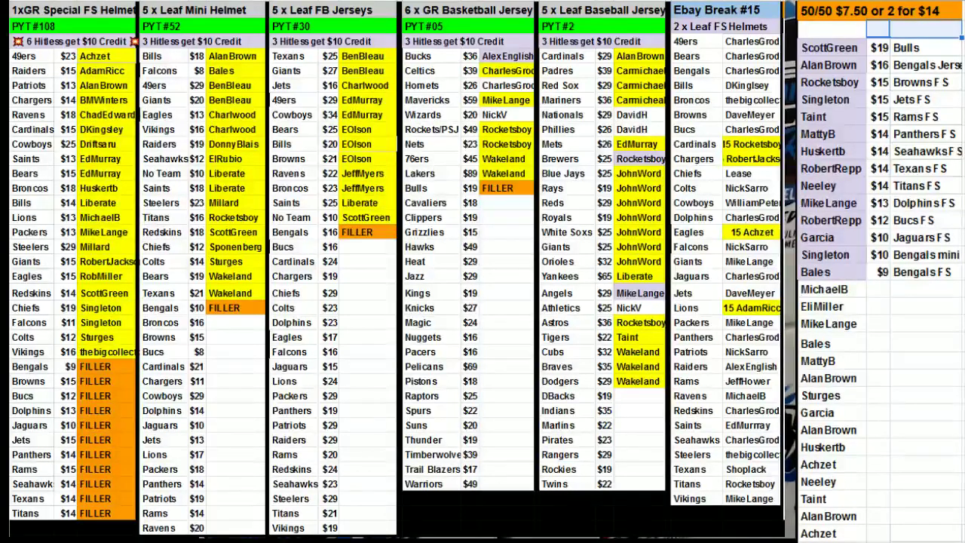
{"action": "scroll", "coordinate": [879, 272], "scroll_direction": "down", "scroll_amount": 1}
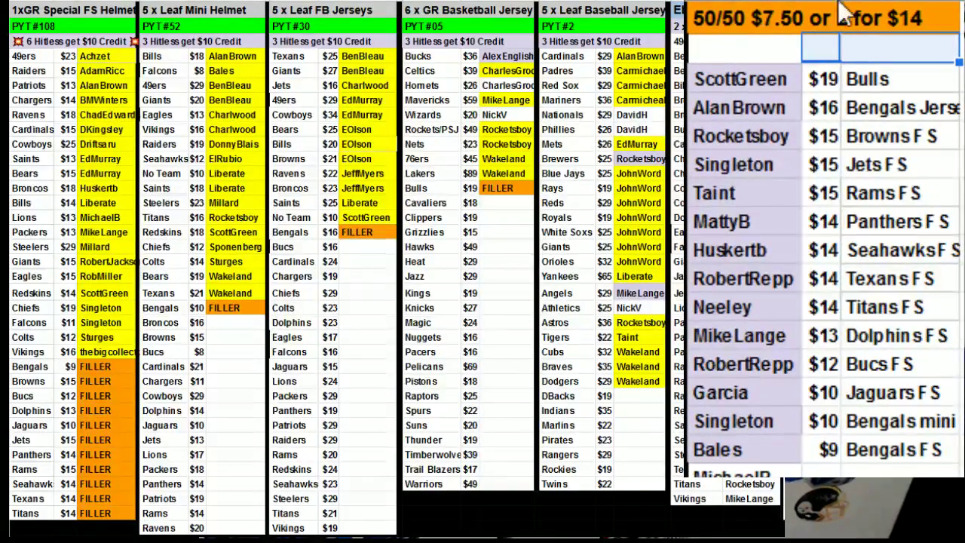
Move the selected buyer's name into the Helmet Texans FILLER slot.
{"action": "left_click", "coordinate": [763, 82]}
{"action": "key", "text": "ctrl+c"}
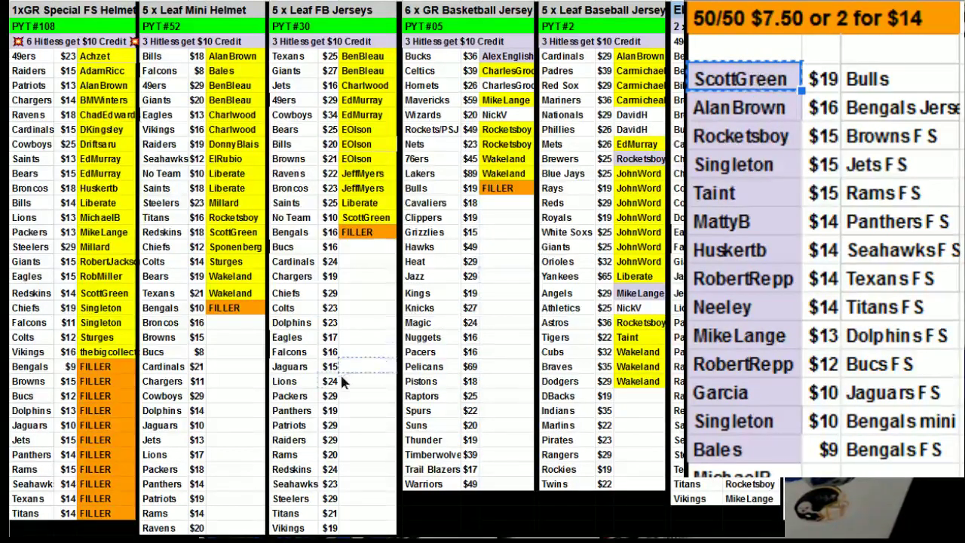
{"action": "left_click", "coordinate": [105, 500]}
{"action": "key", "text": "ctrl+v"}
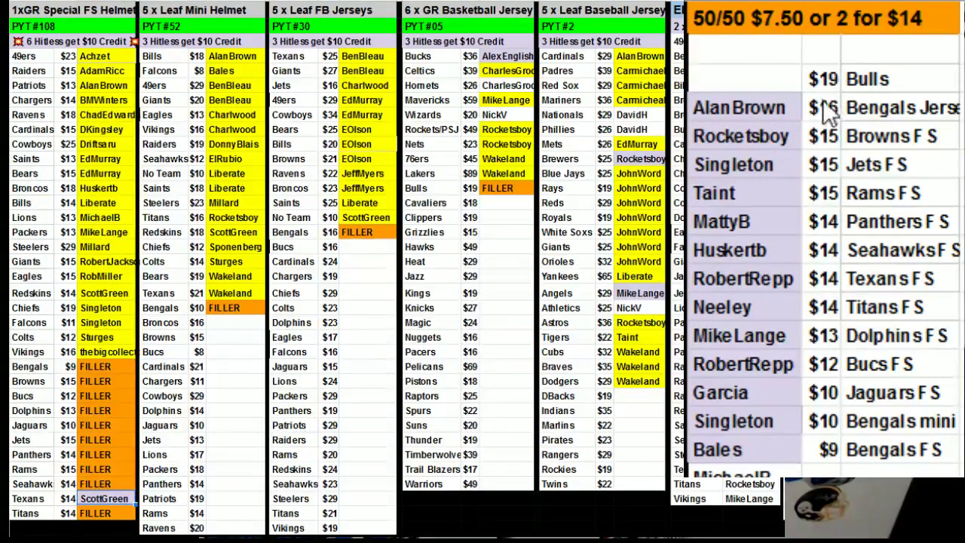
Clear the $14 Texans F S entry and shift the price/item block down one row.
{"action": "left_click", "coordinate": [855, 277]}
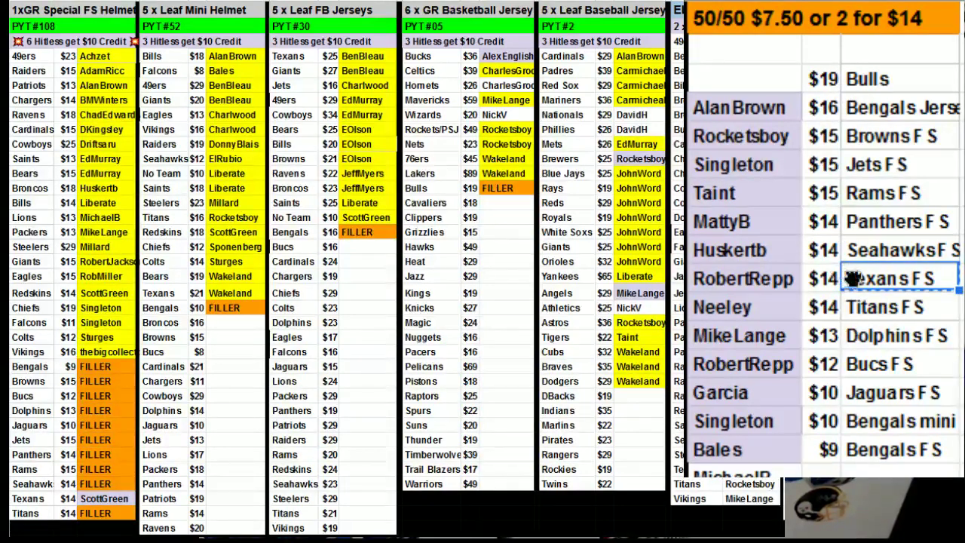
{"action": "left_click_drag", "start_coordinate": [824, 278], "coordinate": [854, 281]}
{"action": "key", "text": "Delete"}
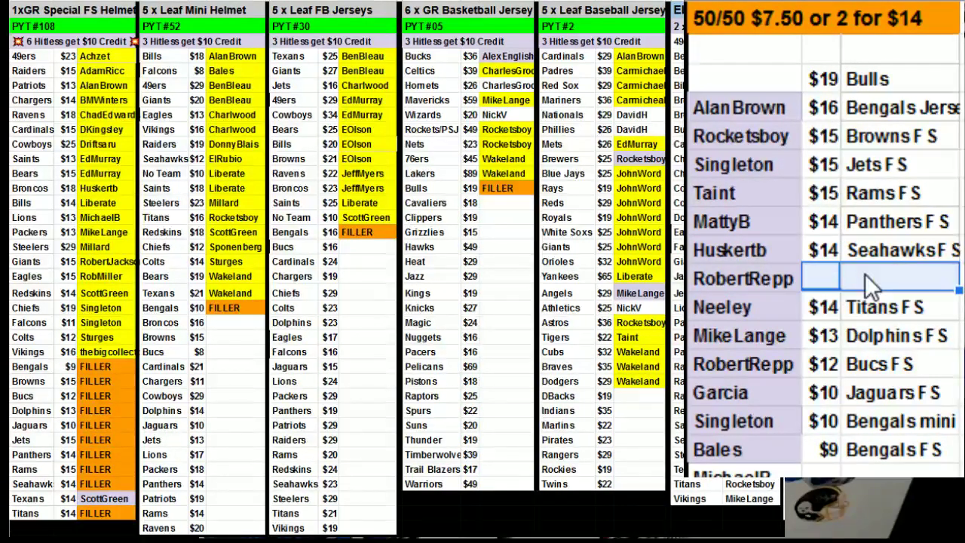
{"action": "left_click", "coordinate": [744, 105]}
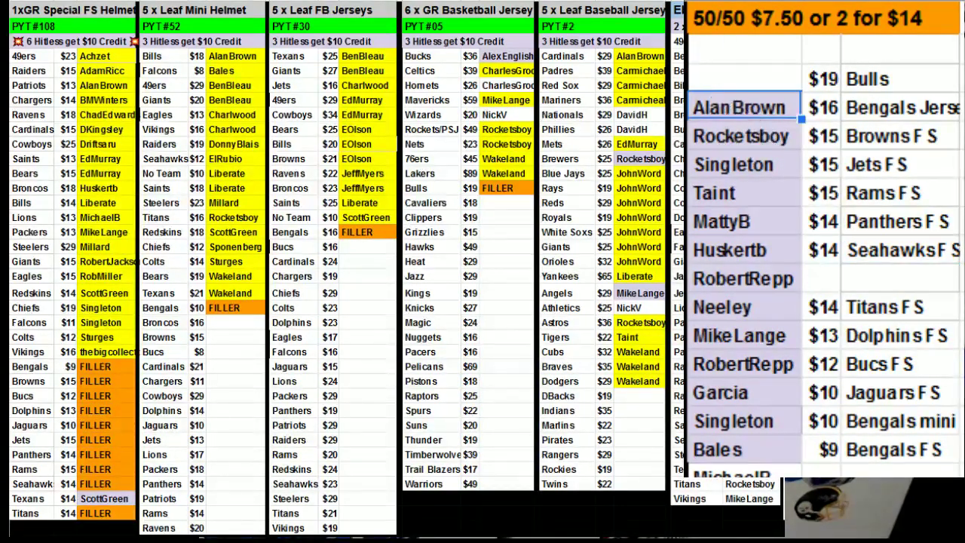
{"action": "key", "text": "ctrl+c"}
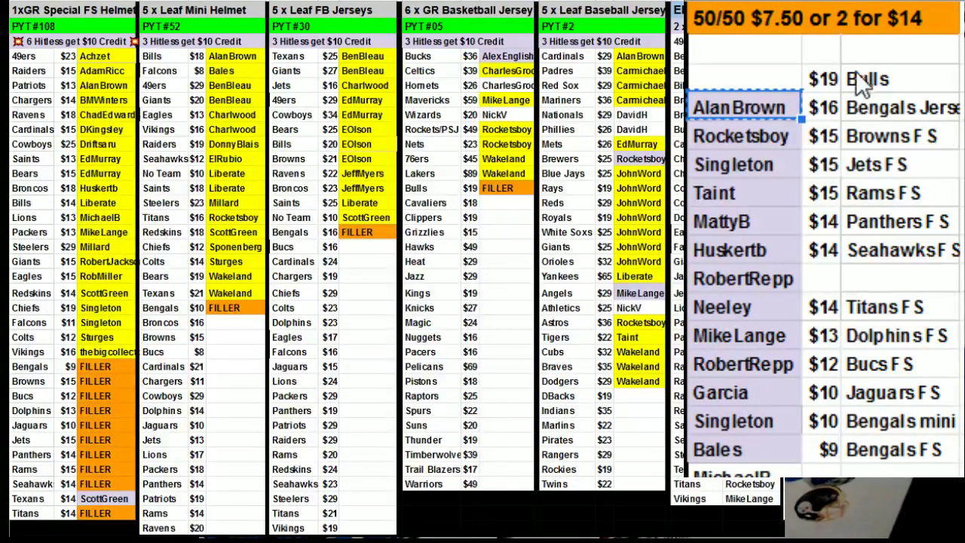
{"action": "left_click_drag", "start_coordinate": [823, 79], "coordinate": [880, 270]}
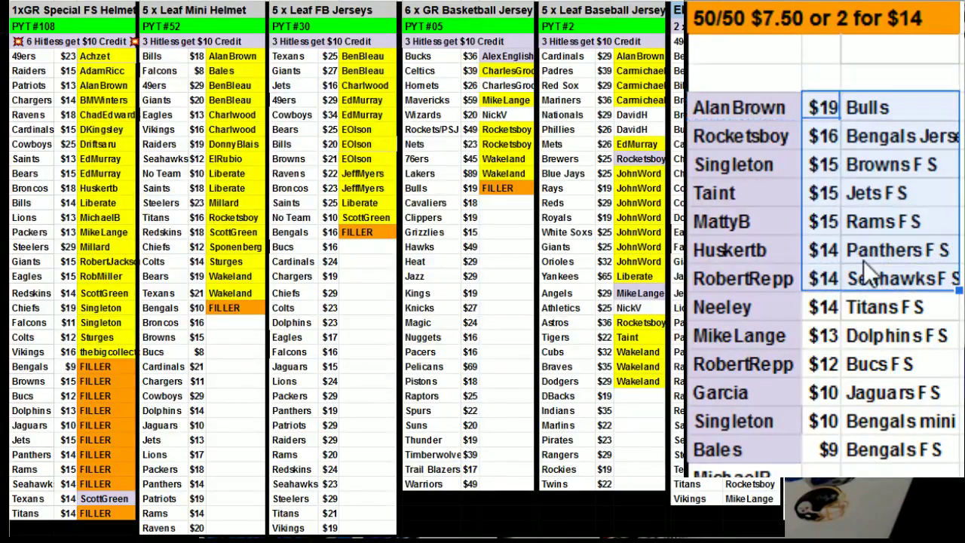
Put the next buyer in the Basketball Bulls FILLER slot and clear the $19 Bulls entry.
{"action": "left_click", "coordinate": [771, 116]}
{"action": "key", "text": "ctrl+c"}
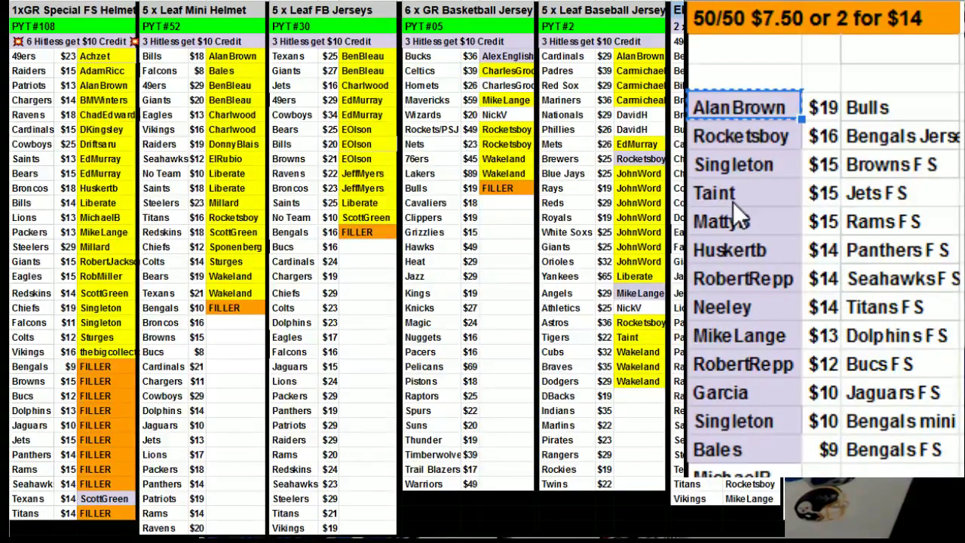
{"action": "left_click", "coordinate": [520, 189]}
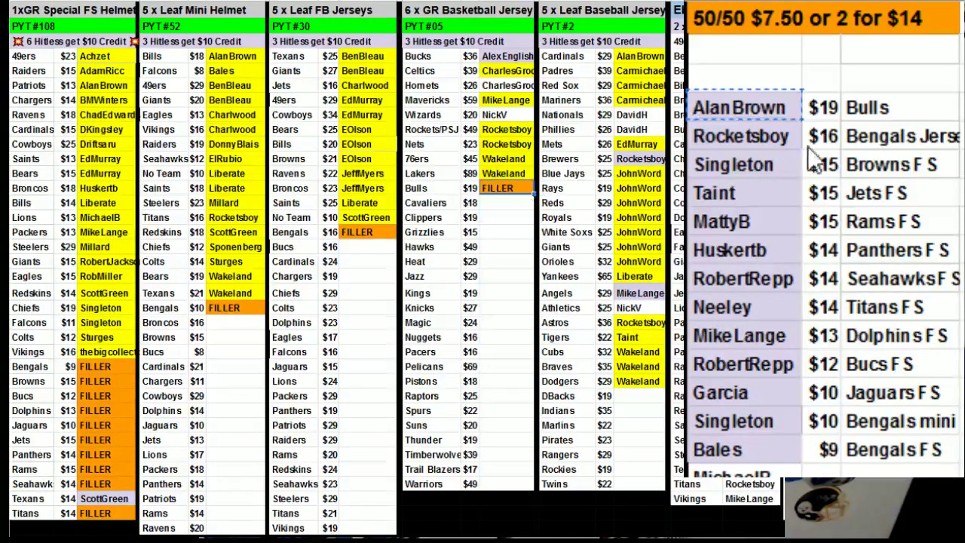
{"action": "key", "text": "ctrl+v"}
{"action": "left_click_drag", "start_coordinate": [822, 107], "coordinate": [864, 107]}
{"action": "key", "text": "Delete"}
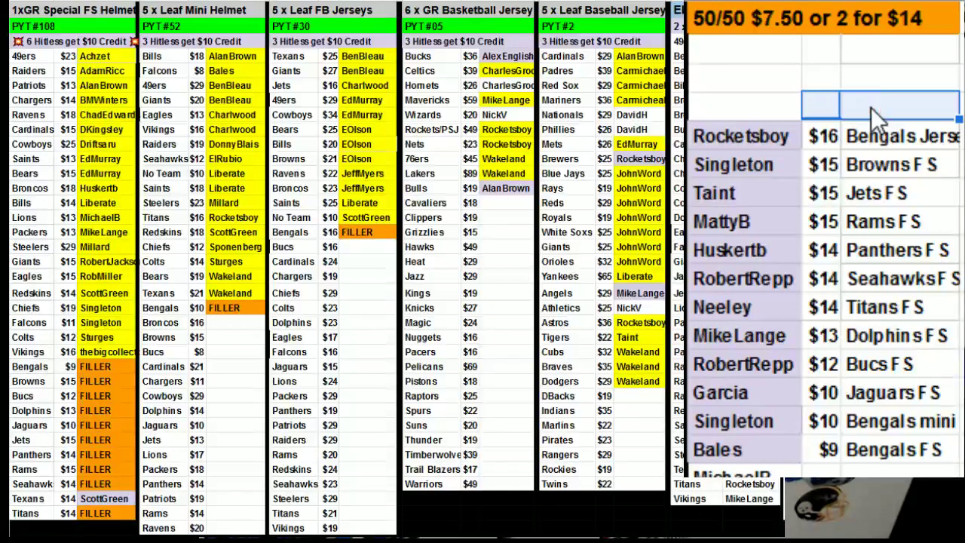
Put the following buyer in the FB Jerseys Bengals slot and clear the $16 Bengals Jersey entry.
{"action": "left_click", "coordinate": [741, 141]}
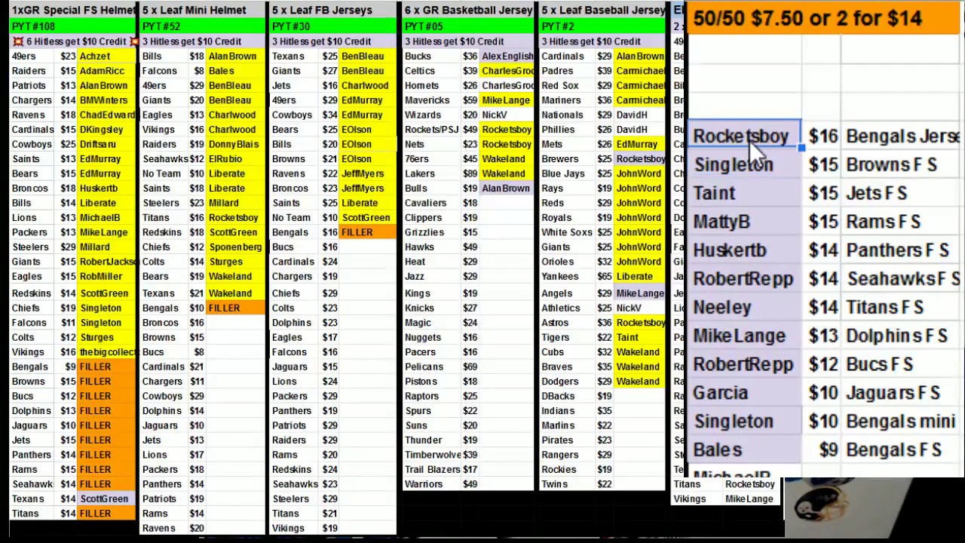
{"action": "key", "text": "ctrl+x"}
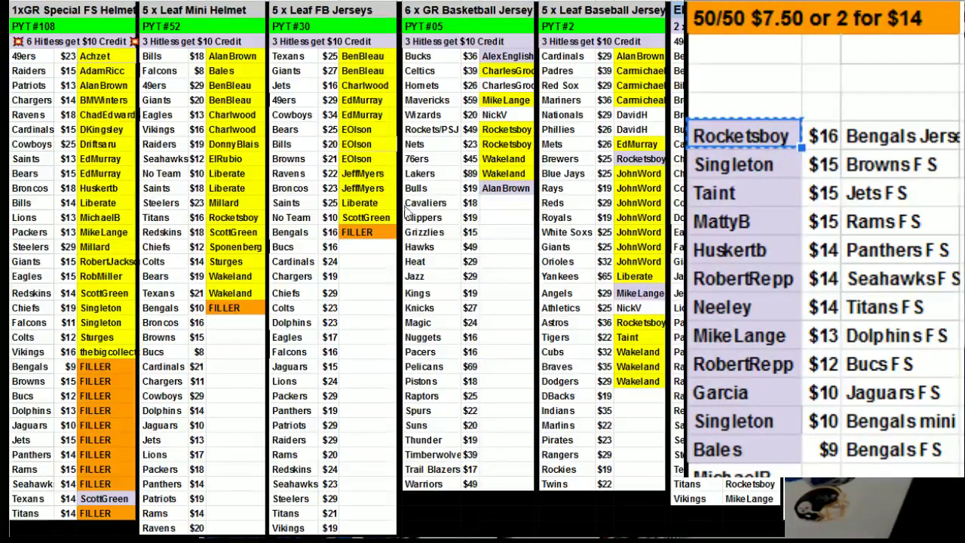
{"action": "left_click", "coordinate": [357, 238]}
{"action": "key", "text": "ctrl+v"}
{"action": "left_click_drag", "start_coordinate": [829, 137], "coordinate": [876, 122]}
{"action": "key", "text": "Delete"}
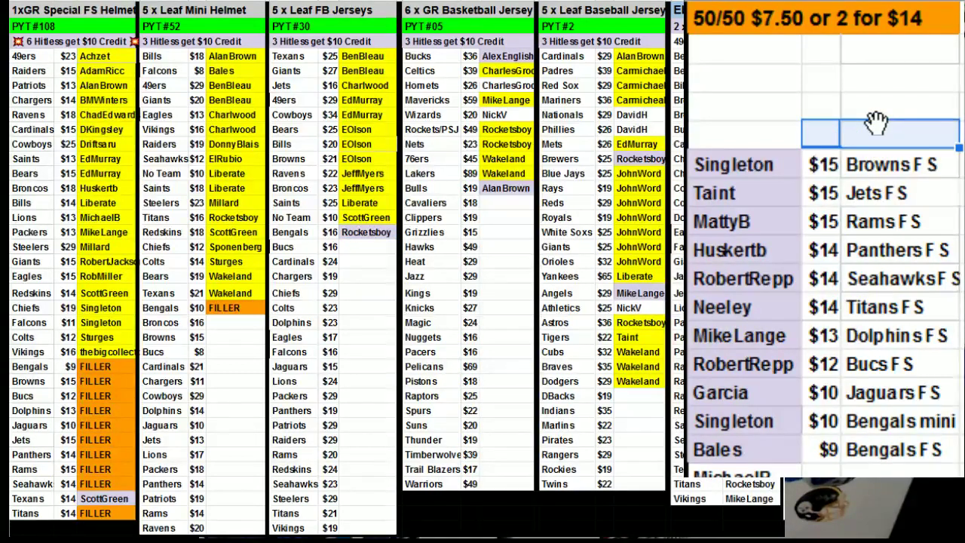
Move the Bengals buyer to the empty Basketball Kings slot and prefix the entry with 3.
{"action": "left_click", "coordinate": [750, 167]}
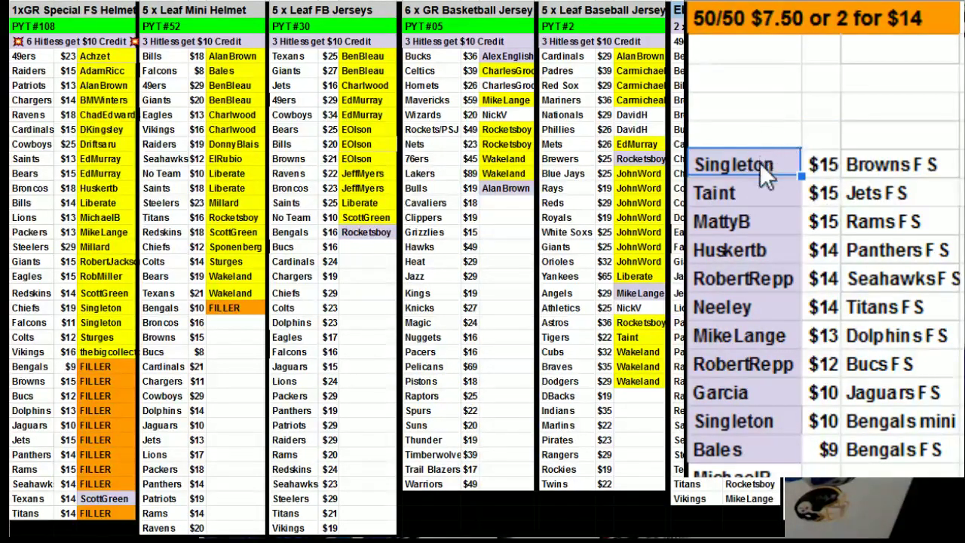
{"action": "key", "text": "ctrl+x"}
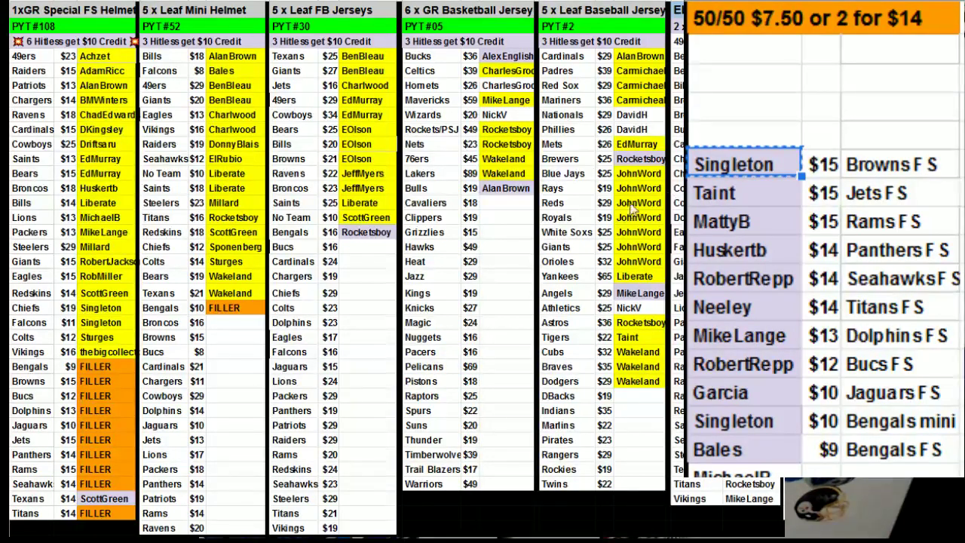
{"action": "left_click", "coordinate": [381, 234]}
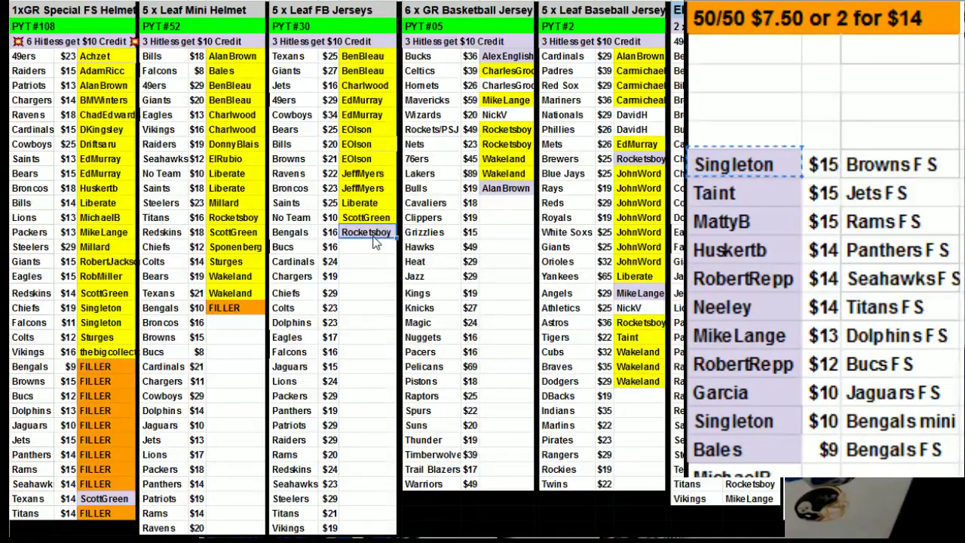
{"action": "key", "text": "ctrl+x"}
{"action": "left_click", "coordinate": [488, 293]}
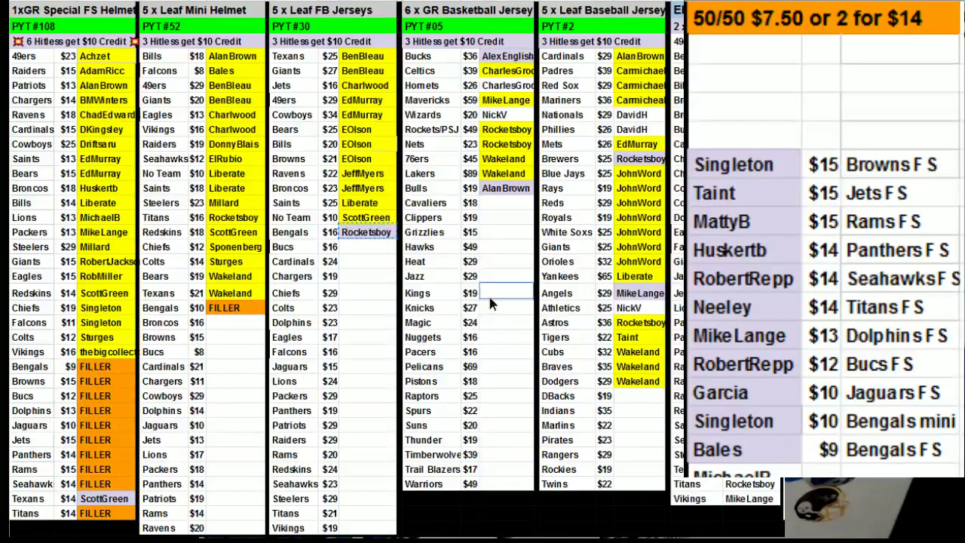
{"action": "key", "text": "ctrl+v"}
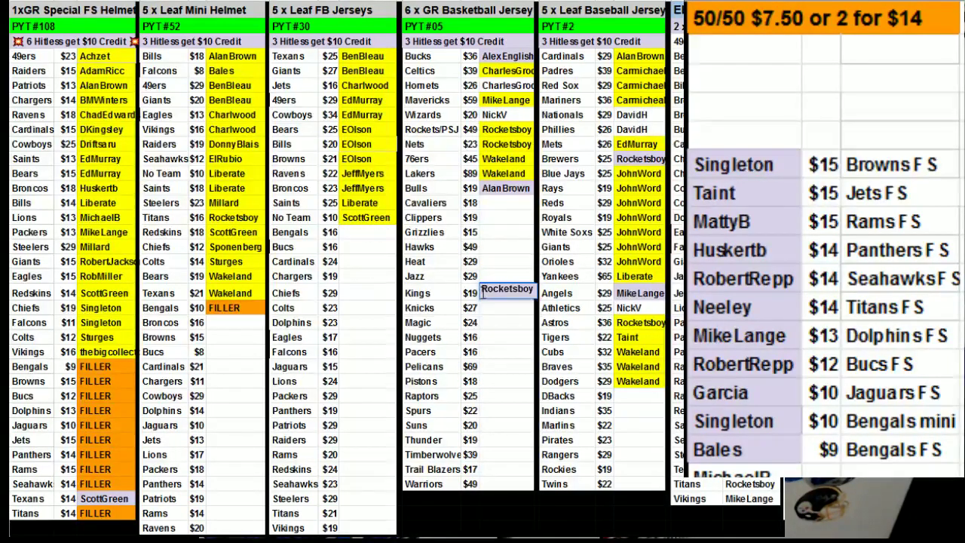
{"action": "double_click", "coordinate": [486, 293]}
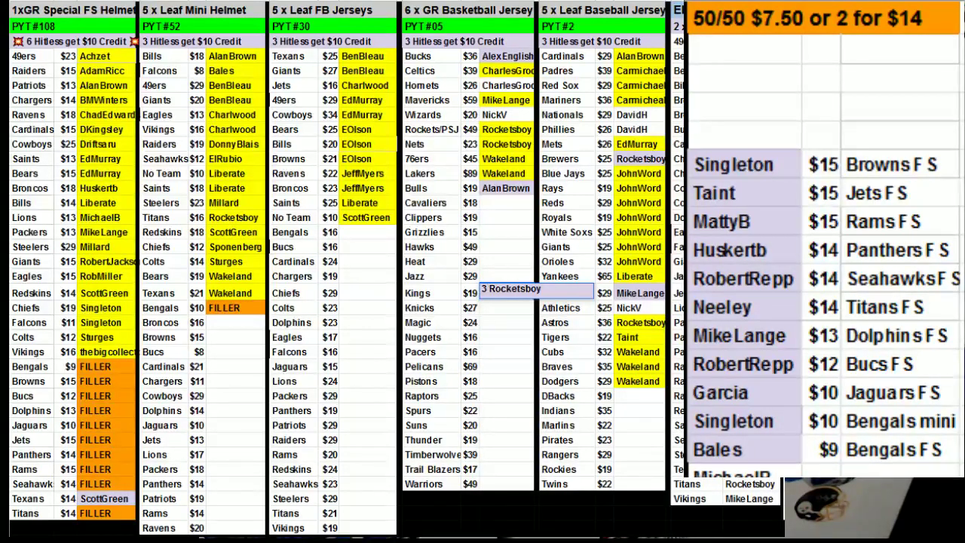
Move the cut buyer's name into the Helmet Jets FILLER slot.
{"action": "left_click", "coordinate": [761, 160]}
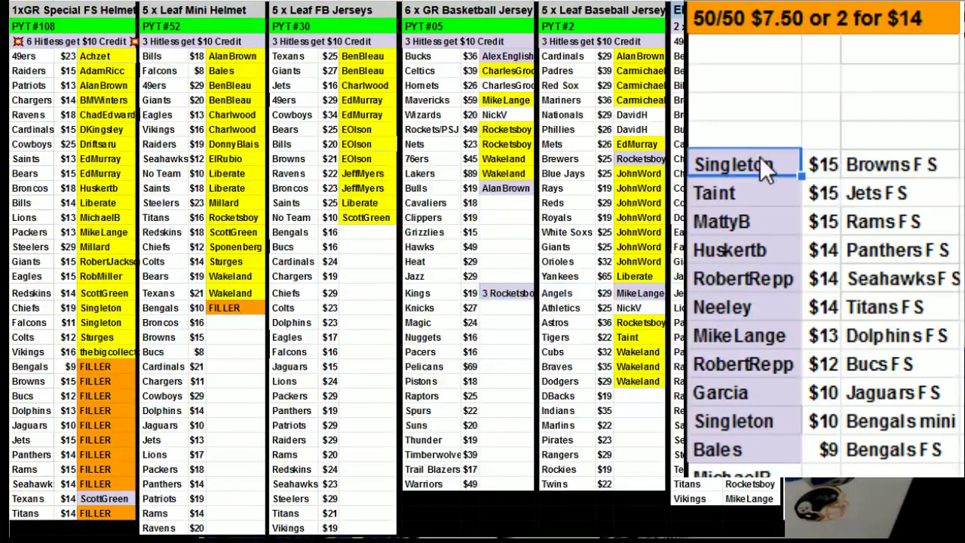
{"action": "key", "text": "ctrl+x"}
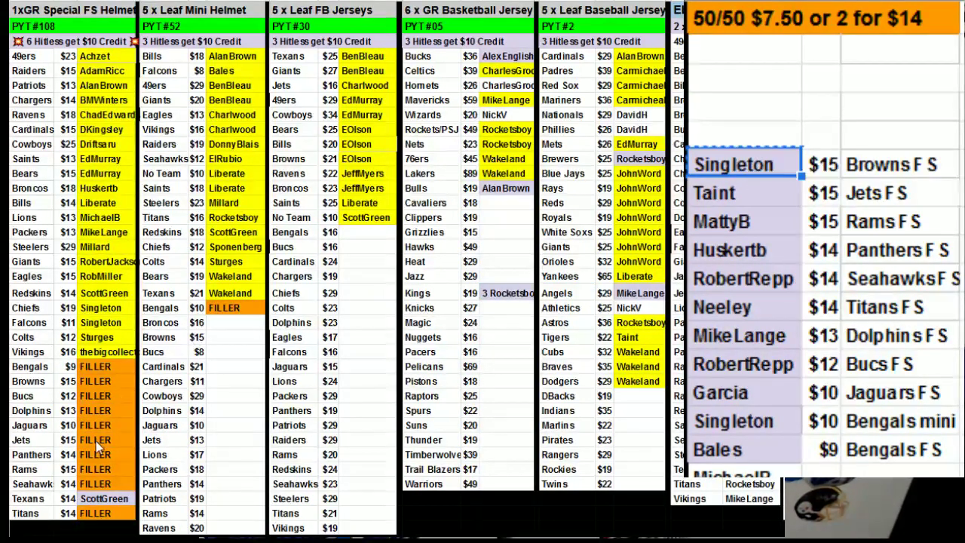
{"action": "left_click", "coordinate": [100, 439]}
{"action": "key", "text": "ctrl+v"}
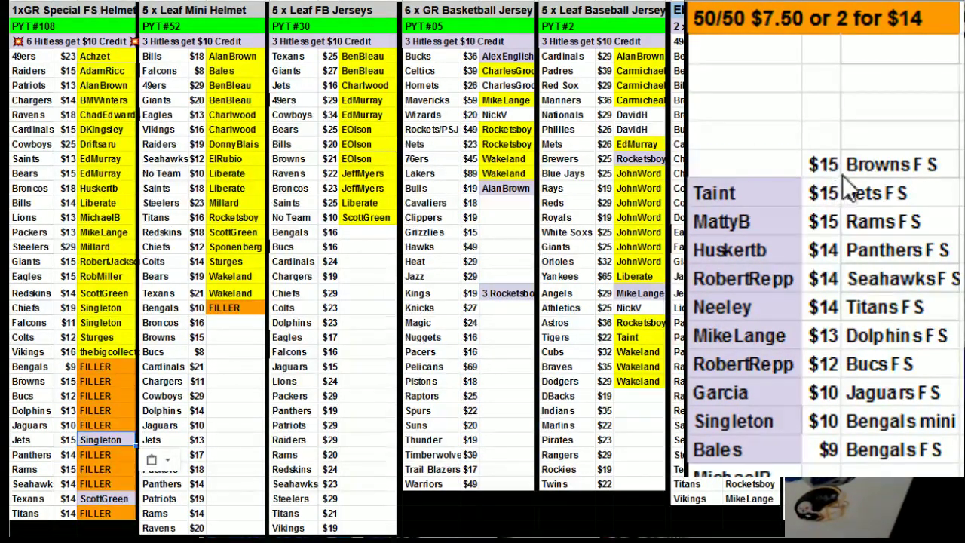
Clear the $15 Jets F S entry and cut the next buyer's name.
{"action": "left_click_drag", "start_coordinate": [830, 190], "coordinate": [889, 181]}
{"action": "key", "text": "Delete"}
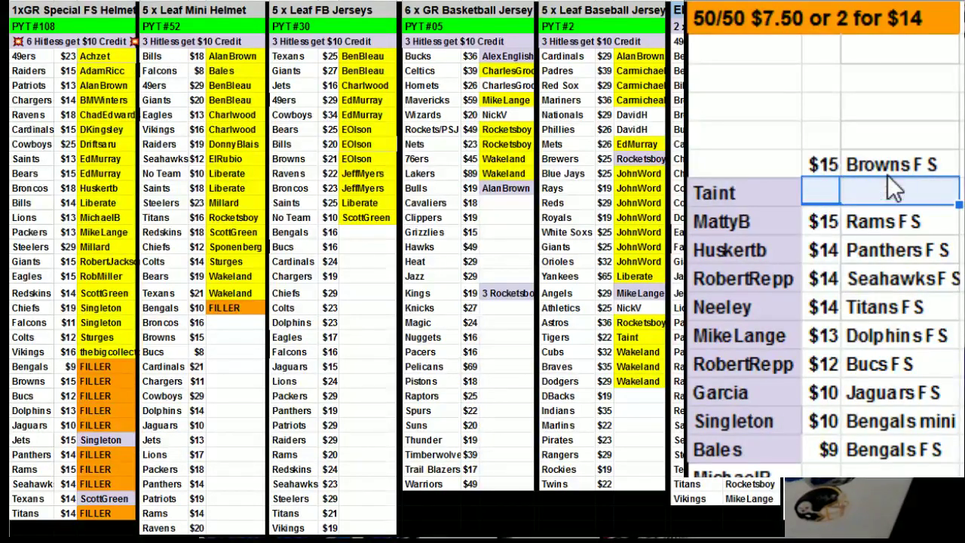
{"action": "left_click", "coordinate": [782, 193]}
{"action": "key", "text": "ctrl+x"}
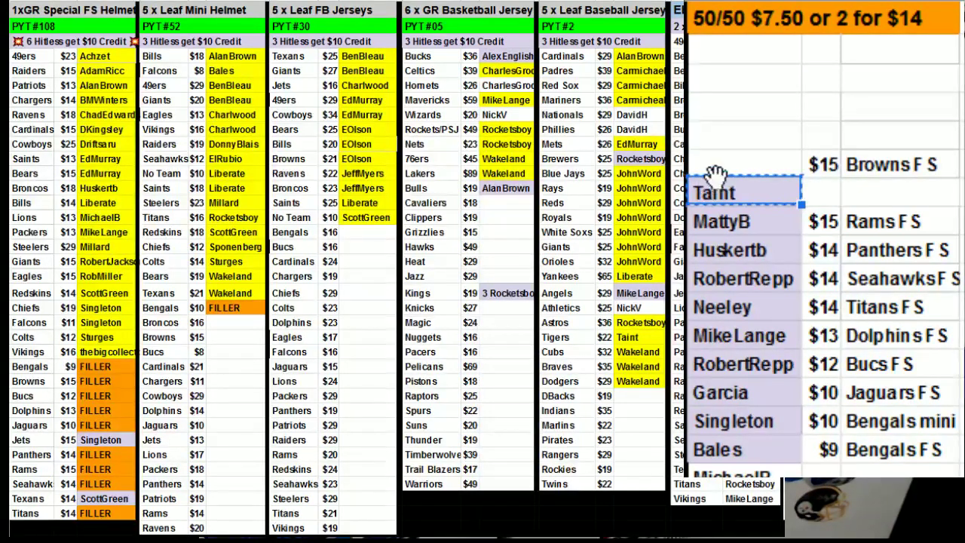
Place the cut buyer in the Helmet Panthers slot and clear the $14 Panthers F S entry.
{"action": "left_click", "coordinate": [91, 454]}
{"action": "key", "text": "ctrl+v"}
{"action": "left_click_drag", "start_coordinate": [826, 250], "coordinate": [866, 247]}
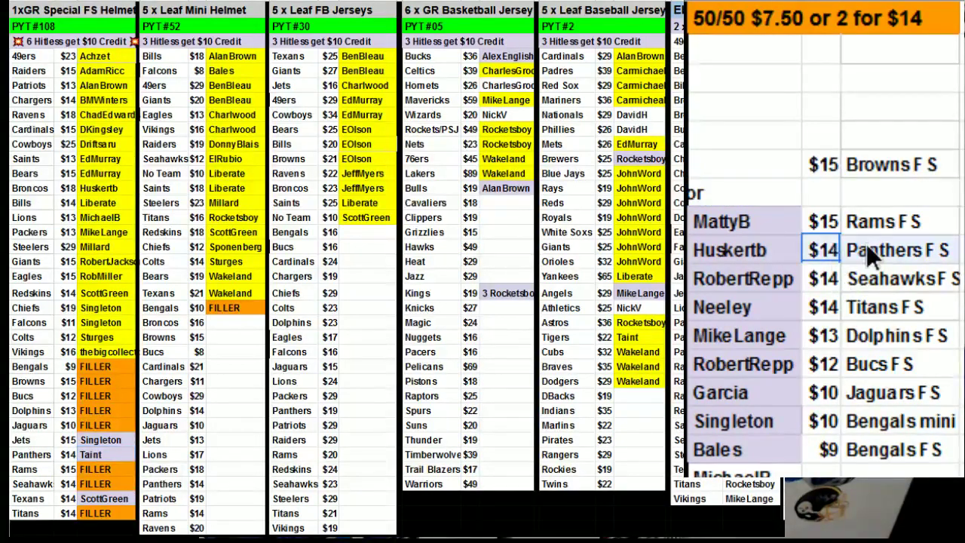
{"action": "key", "text": "Delete"}
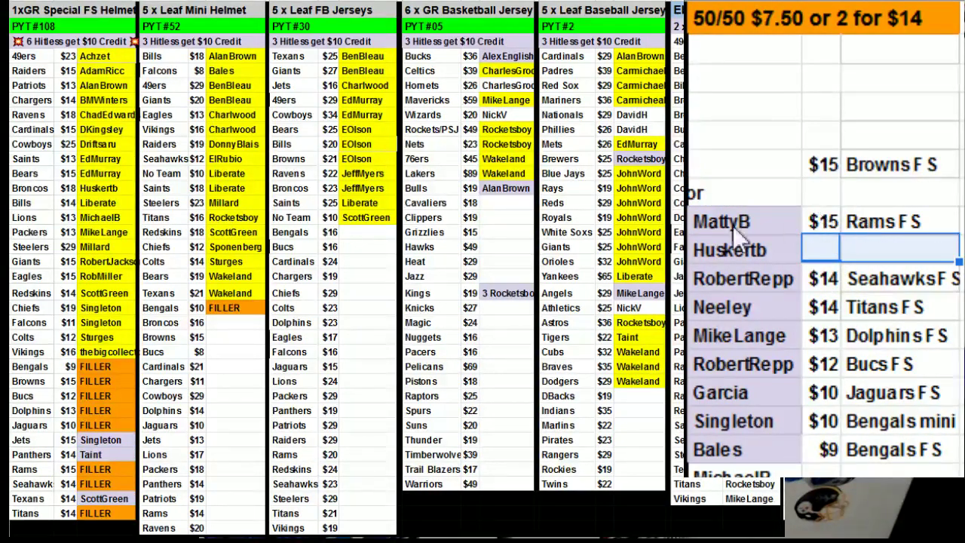
{"action": "left_click", "coordinate": [715, 228]}
{"action": "key", "text": "ctrl+x"}
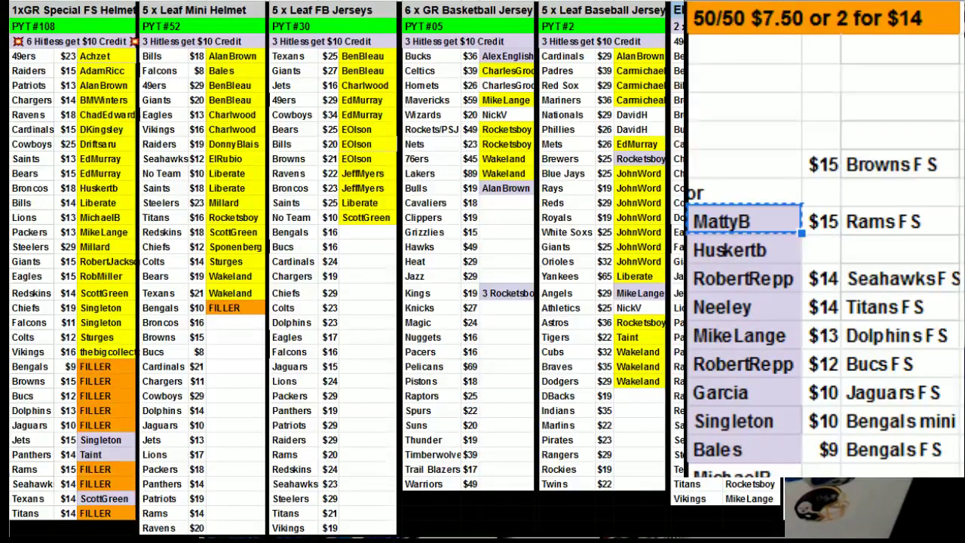
Shift the $15 Rams F S and $15 Browns F S entries down beside the first two buyers.
{"action": "key", "text": "Right"}
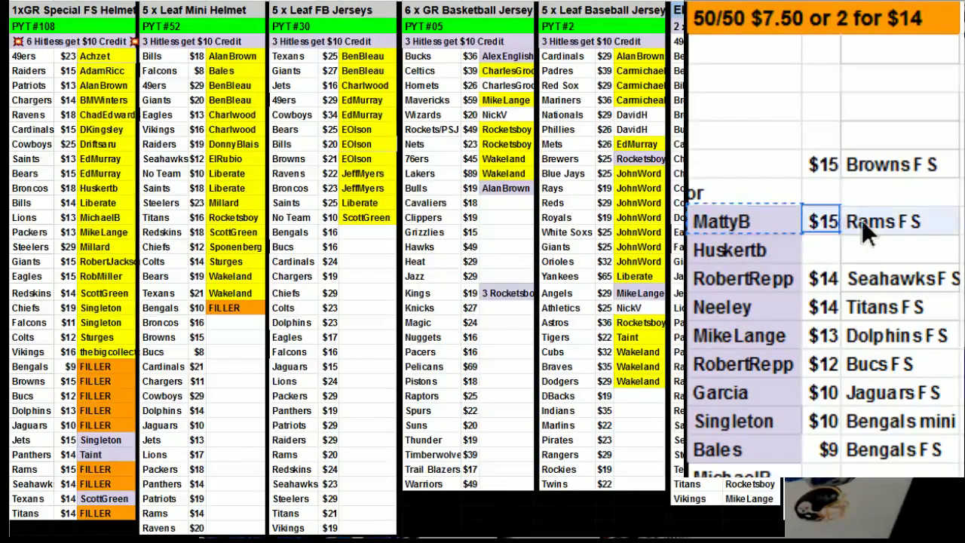
{"action": "left_click", "coordinate": [872, 212], "text": "shift"}
{"action": "key", "text": "ctrl+x"}
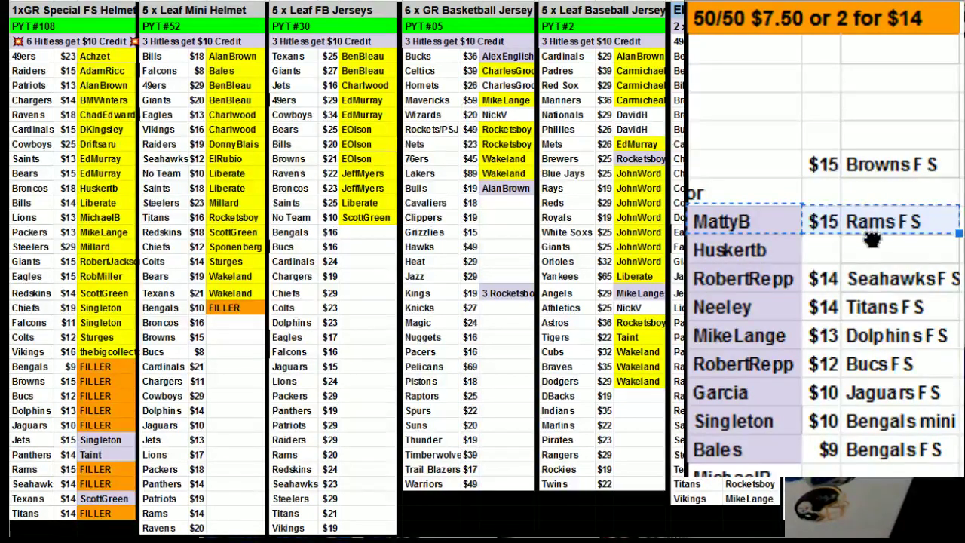
{"action": "key", "text": "Down"}
{"action": "key", "text": "ctrl+v"}
{"action": "left_click", "coordinate": [825, 164]}
{"action": "left_click", "coordinate": [874, 162], "text": "shift"}
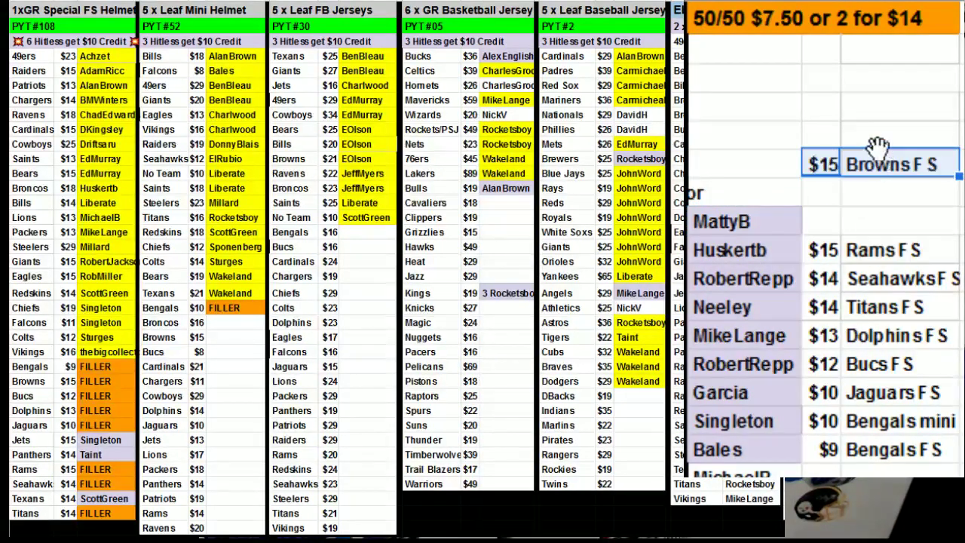
{"action": "key", "text": "ctrl+x"}
{"action": "key", "text": "Down"}
{"action": "key", "text": "Down"}
{"action": "key", "text": "ctrl+v"}
{"action": "left_click", "coordinate": [863, 453]}
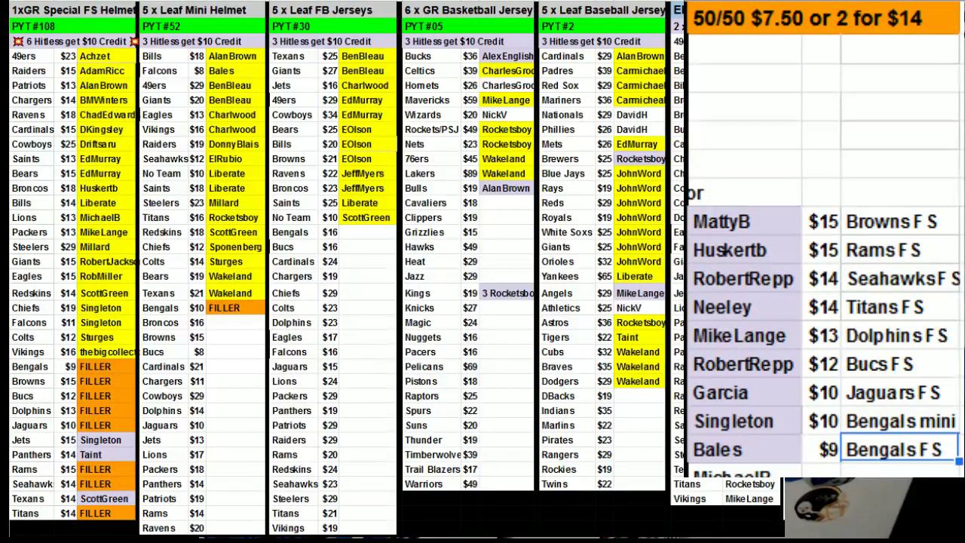
Try placing buyers in the Browns and Rams FILLER slots, undoing a misplaced paste.
{"action": "left_click", "coordinate": [748, 219]}
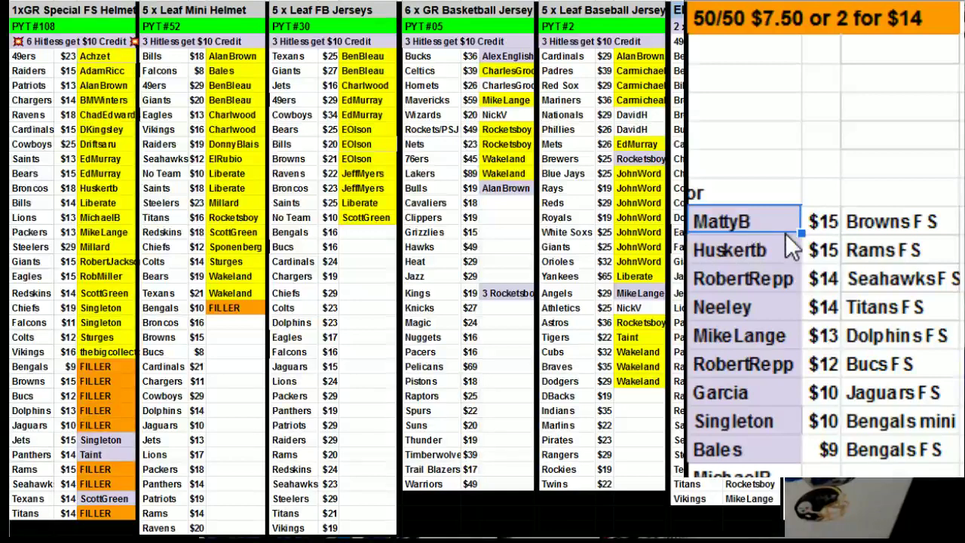
{"action": "key", "text": "ctrl+c"}
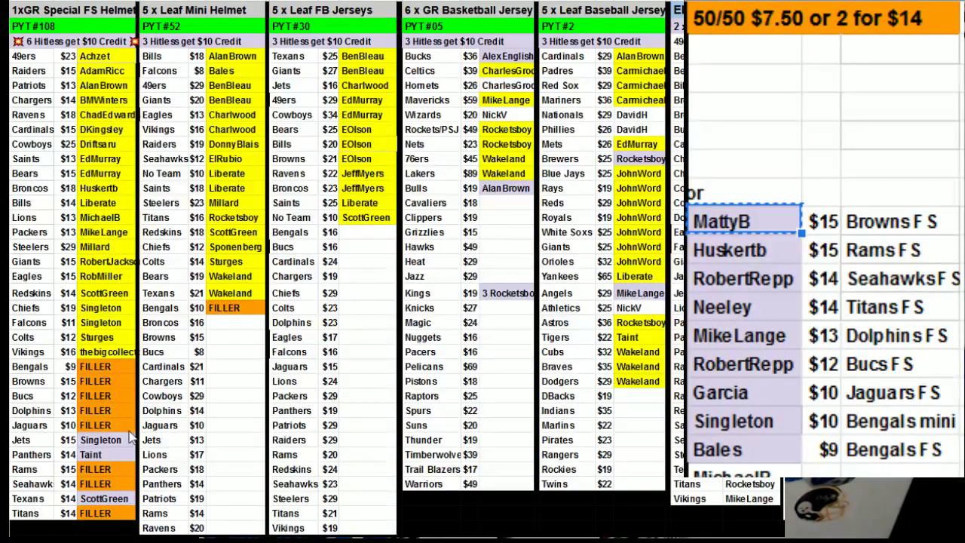
{"action": "left_click", "coordinate": [110, 385]}
{"action": "key", "text": "ctrl+v"}
{"action": "left_click", "coordinate": [709, 251]}
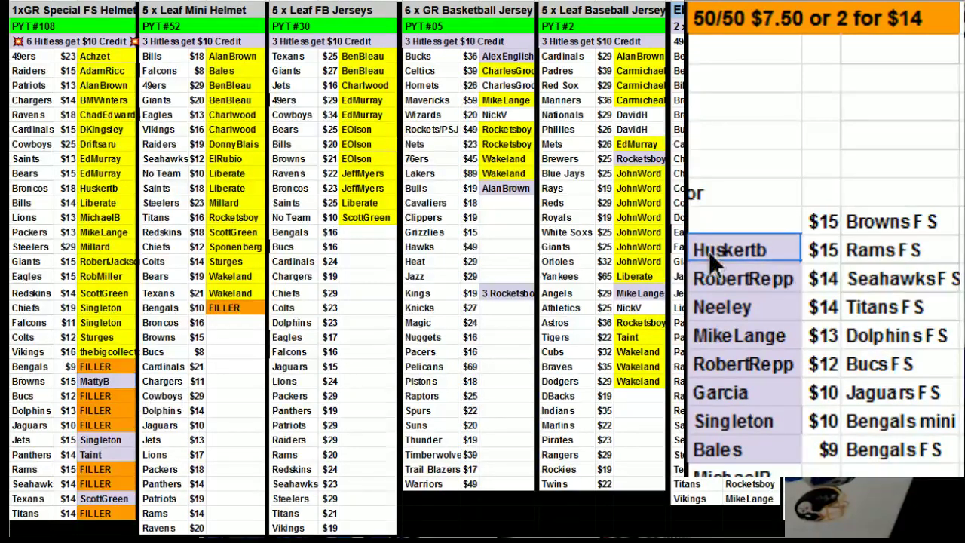
{"action": "key", "text": "ctrl+z"}
{"action": "left_click", "coordinate": [113, 471]}
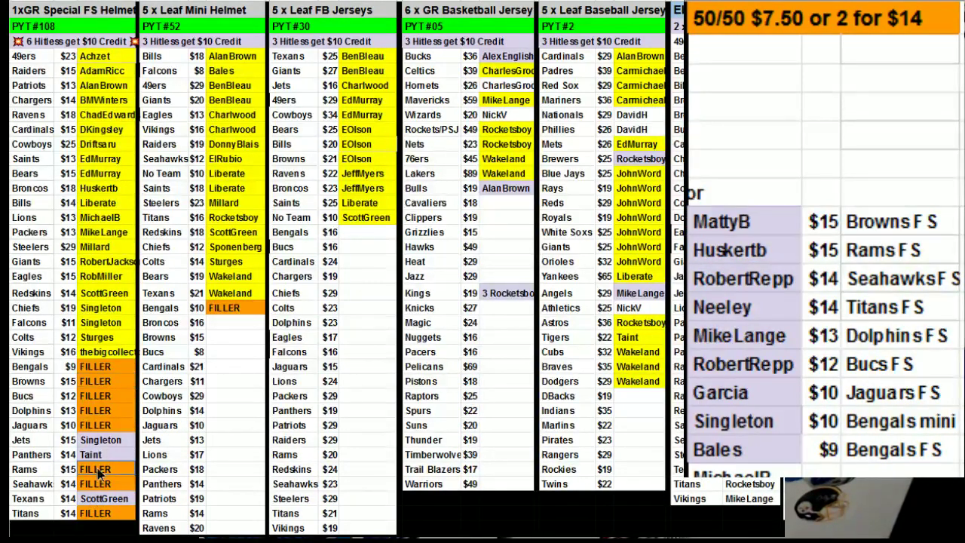
{"action": "key", "text": "ctrl+v"}
Move the first buyer into Browns and the second into Rams, then select both $15 entries.
{"action": "left_click", "coordinate": [714, 220]}
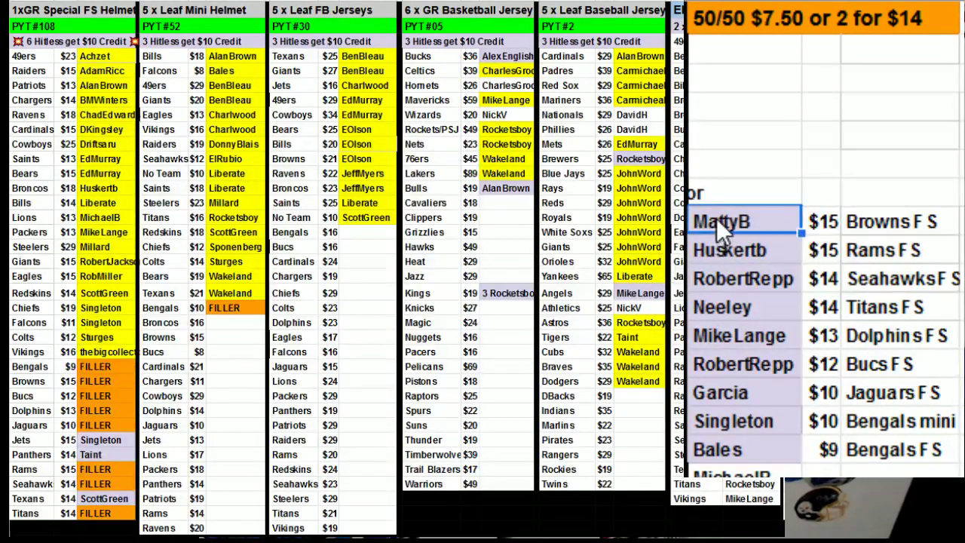
{"action": "key", "text": "ctrl+x"}
{"action": "left_click", "coordinate": [105, 380]}
{"action": "key", "text": "ctrl+v"}
{"action": "left_click", "coordinate": [722, 285]}
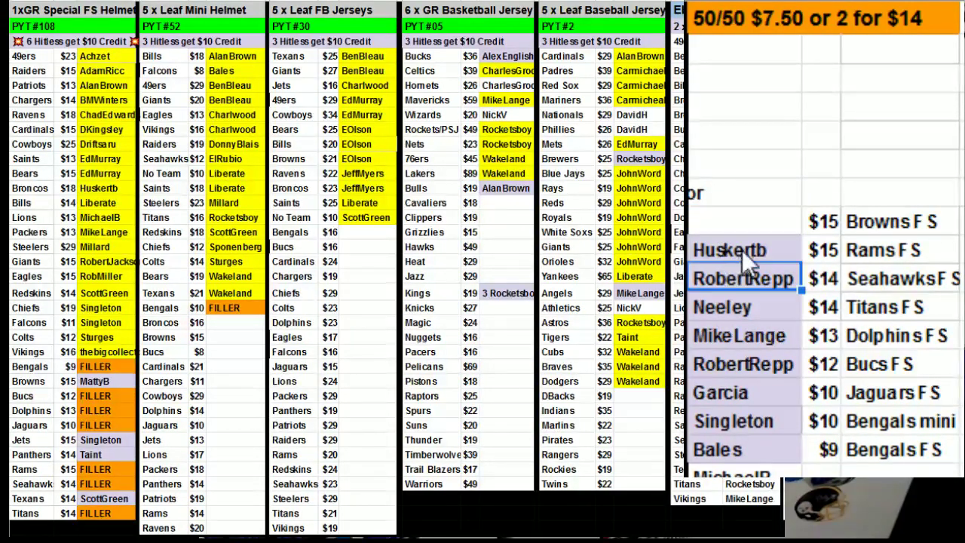
{"action": "left_click", "coordinate": [742, 248]}
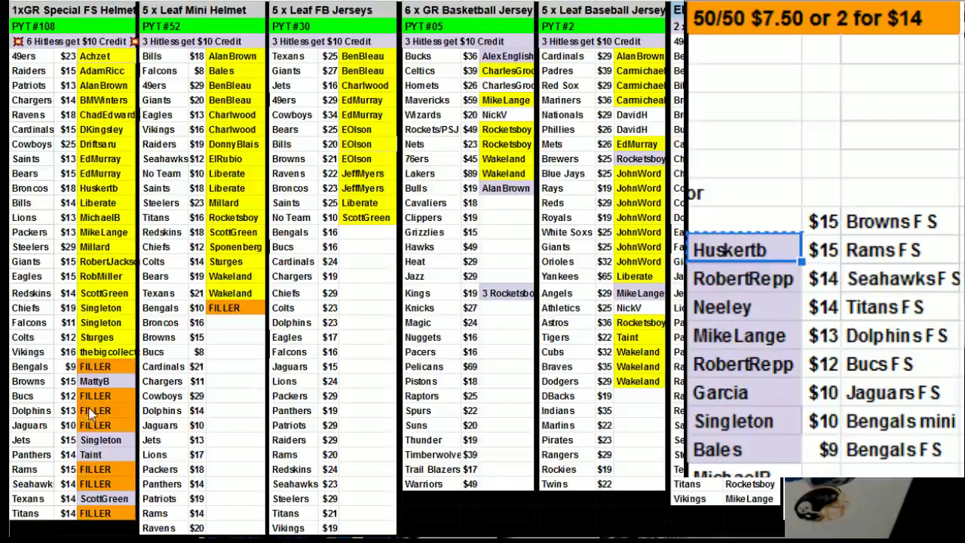
{"action": "left_click", "coordinate": [104, 468]}
{"action": "key", "text": "ctrl+v"}
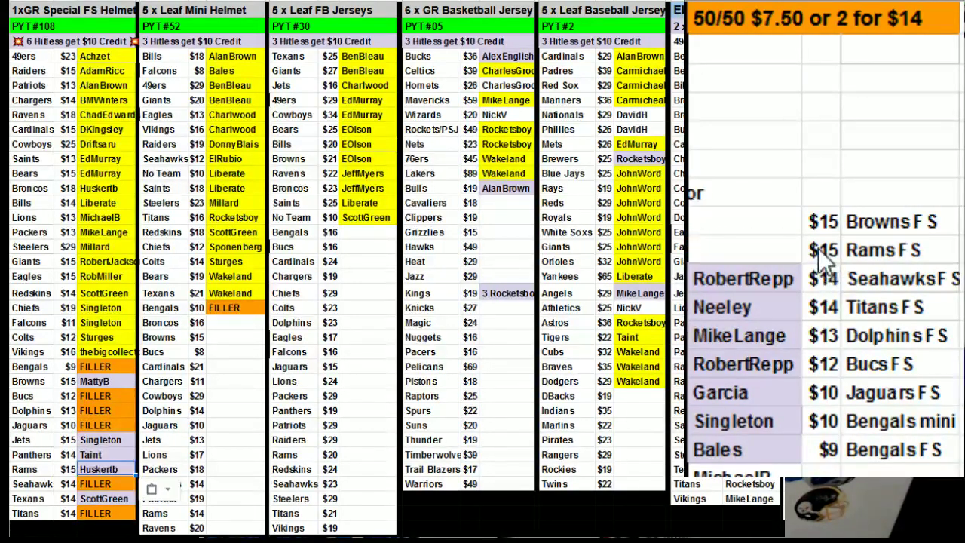
{"action": "left_click_drag", "start_coordinate": [823, 251], "coordinate": [866, 255]}
{"action": "left_click", "coordinate": [851, 225], "text": "shift"}
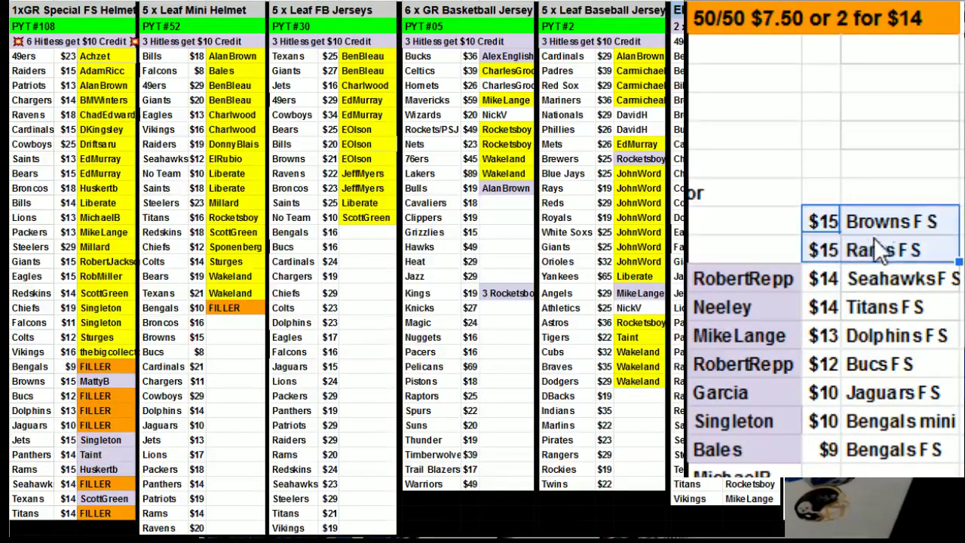
Clear the $15 Browns and Rams F S entries and enter a buyer's name in the empty Twins slot.
{"action": "key", "text": "Delete"}
{"action": "left_click", "coordinate": [764, 275]}
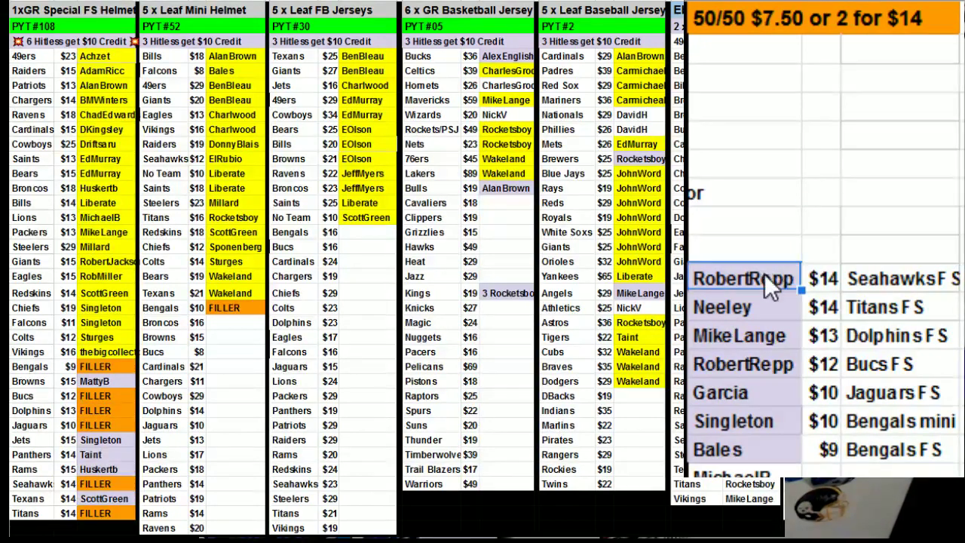
{"action": "key", "text": "ctrl+x"}
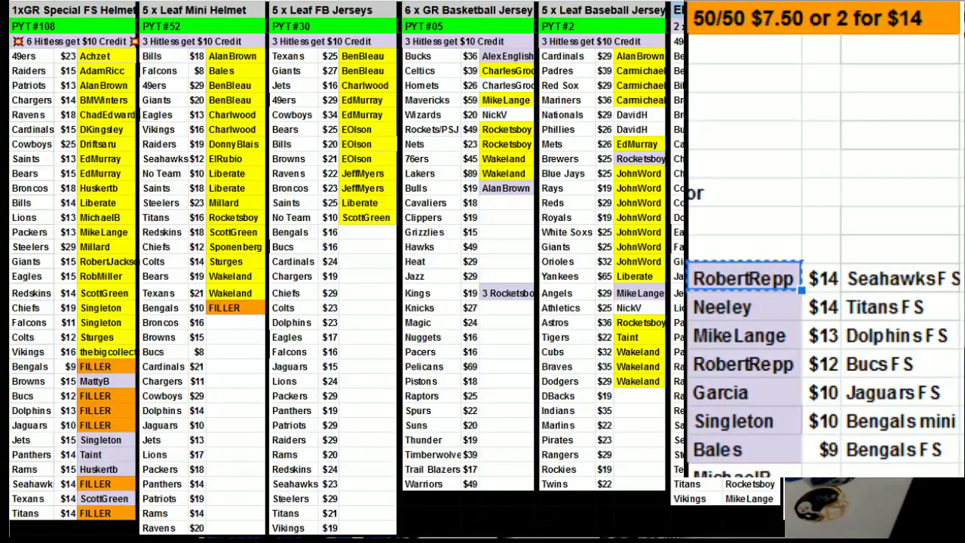
{"action": "left_click", "coordinate": [625, 483]}
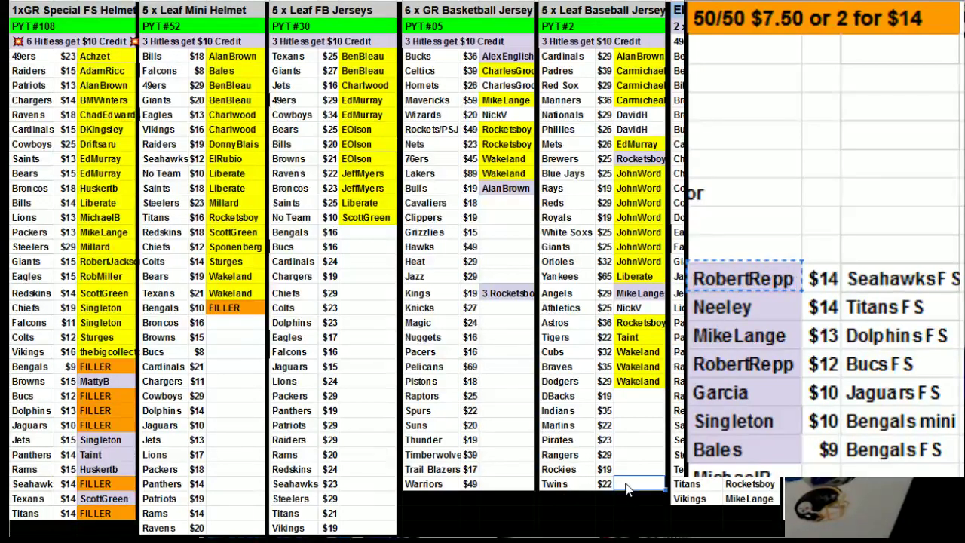
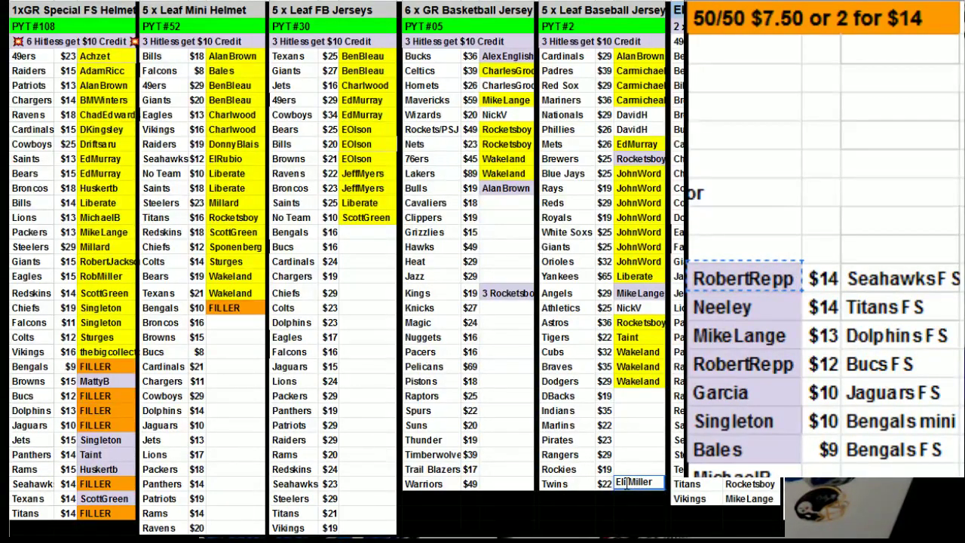
{"action": "key", "text": "Return"}
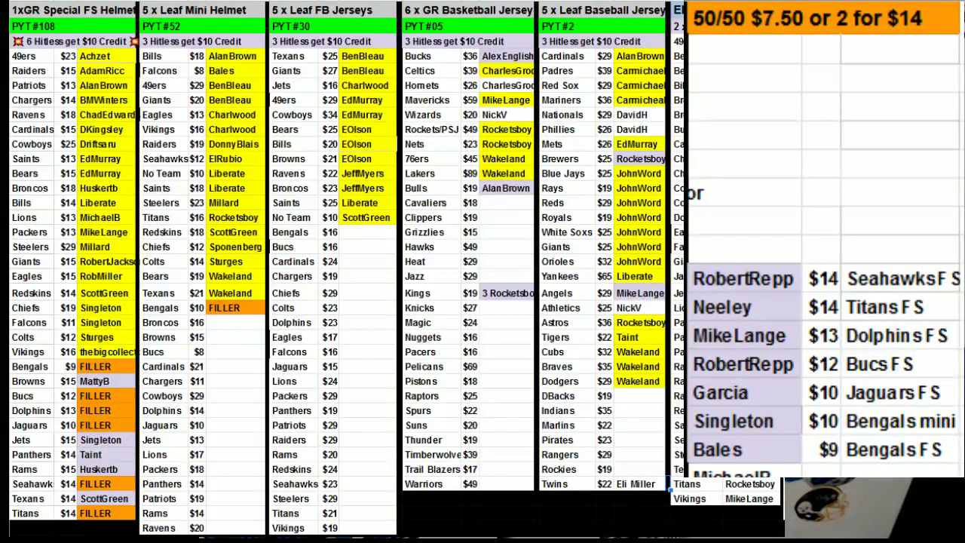
Move the next two waiting buyers into the Seahawks and Titans FILLER slots.
{"action": "left_click", "coordinate": [736, 275]}
{"action": "key", "text": "ctrl+c"}
{"action": "left_click", "coordinate": [126, 485]}
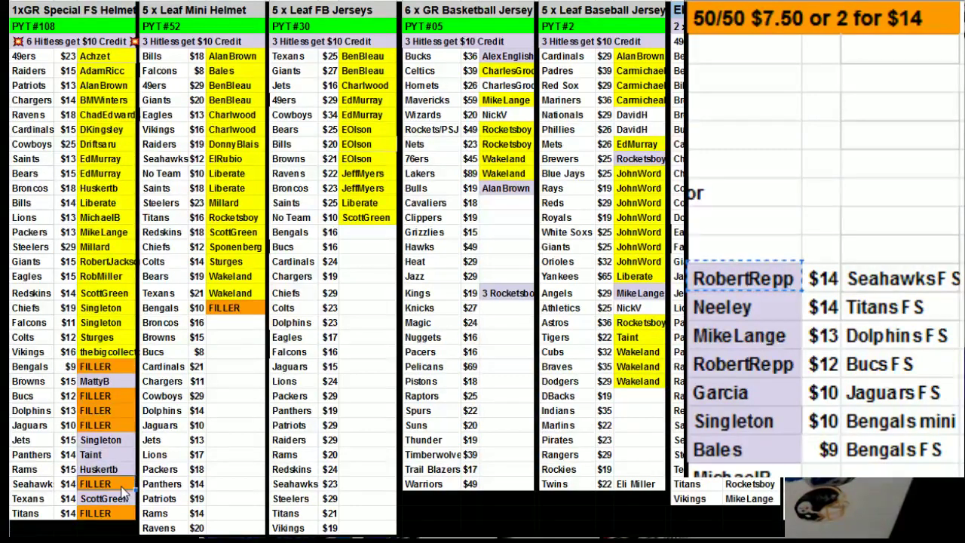
{"action": "key", "text": "ctrl+v"}
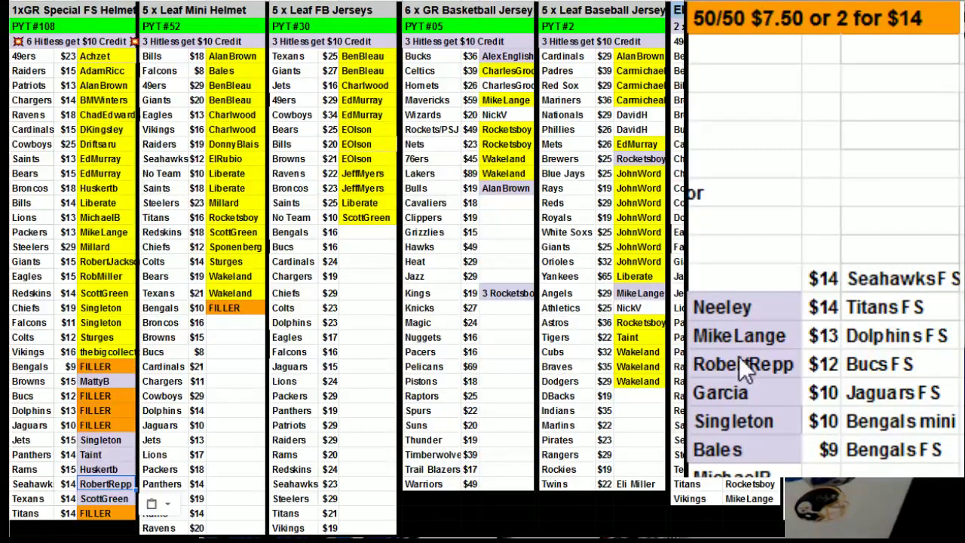
{"action": "left_click", "coordinate": [740, 307]}
{"action": "key", "text": "ctrl+c"}
{"action": "left_click", "coordinate": [106, 514]}
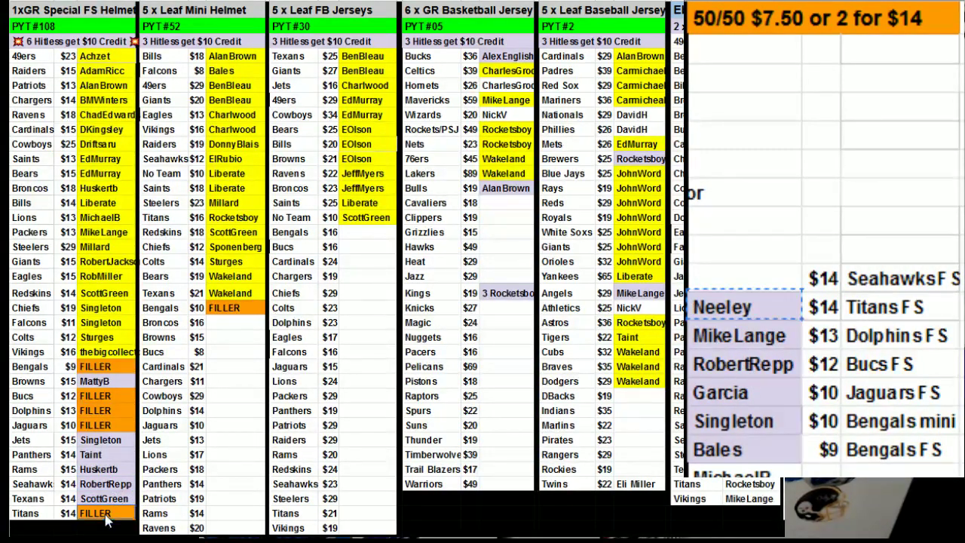
{"action": "key", "text": "ctrl+v"}
Clear the used $14 Seahawks and Titans entries and cut the next buyer's name.
{"action": "left_click_drag", "start_coordinate": [815, 291], "coordinate": [878, 309]}
{"action": "key", "text": "Delete"}
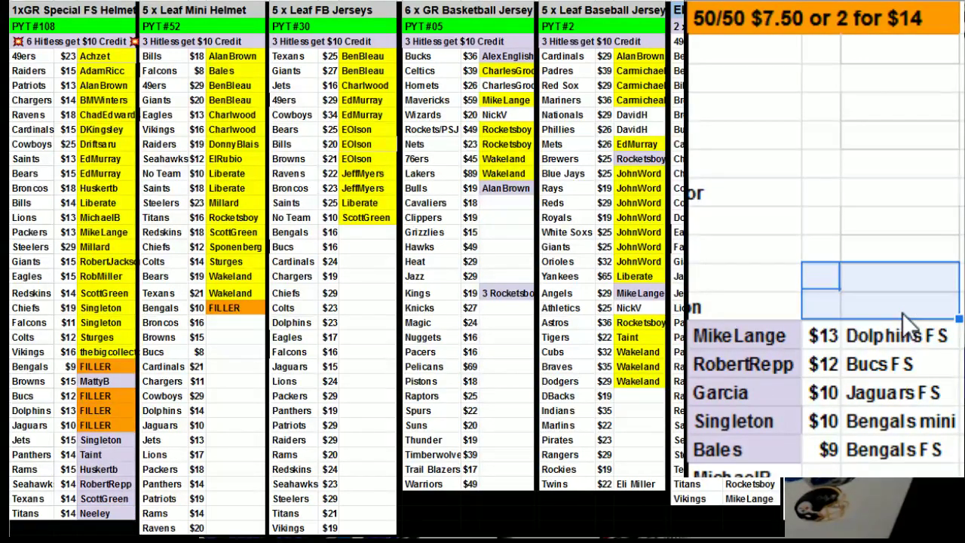
{"action": "left_click", "coordinate": [732, 333]}
{"action": "key", "text": "ctrl+c"}
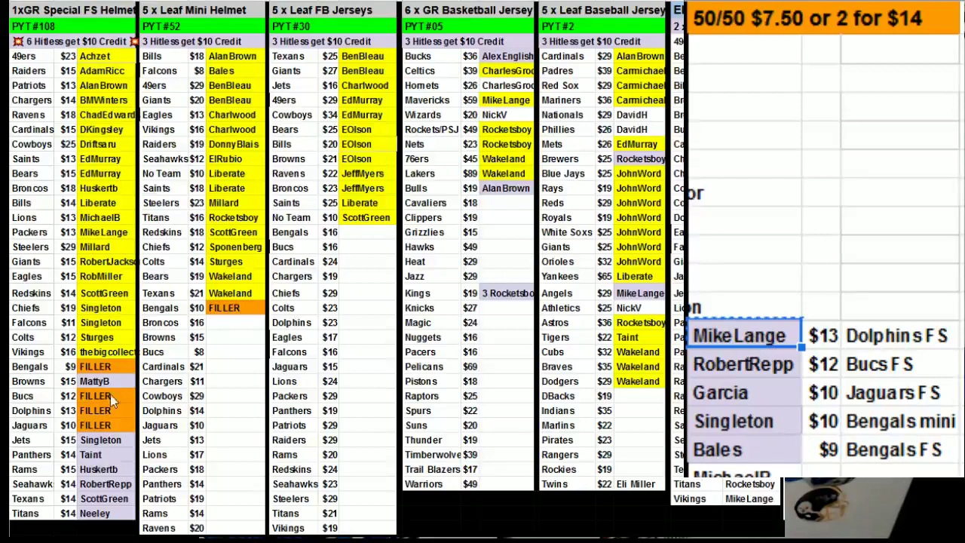
Paste the buyer into the Dolphins slot, clear the $13 Dolphins F S entry, and cut the next buyer.
{"action": "left_click", "coordinate": [94, 412]}
{"action": "key", "text": "ctrl+v"}
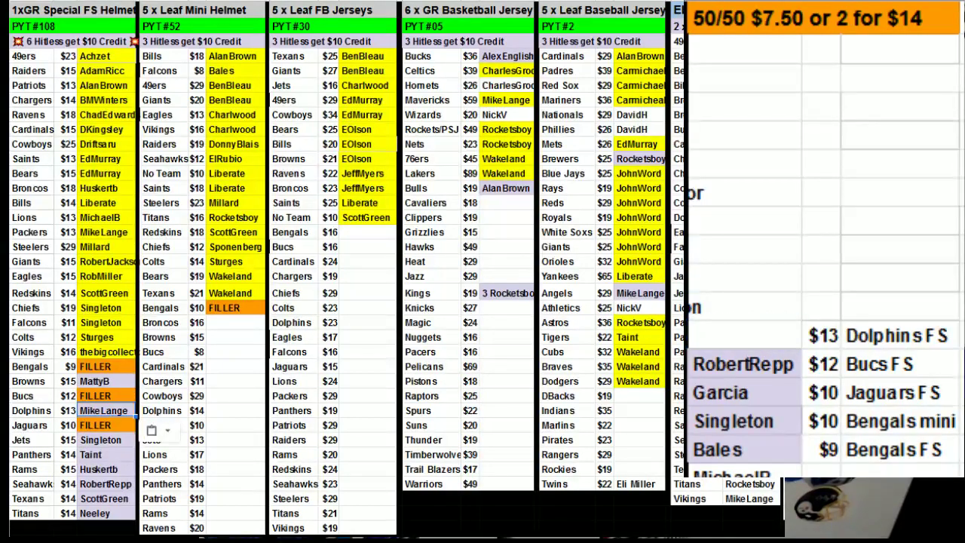
{"action": "left_click_drag", "start_coordinate": [823, 335], "coordinate": [878, 306]}
{"action": "key", "text": "Delete"}
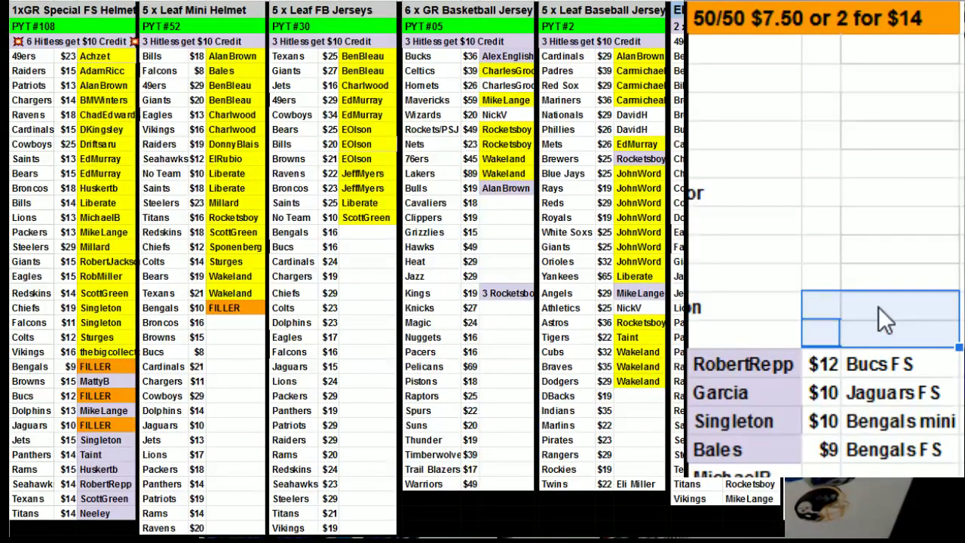
{"action": "left_click", "coordinate": [749, 363]}
{"action": "key", "text": "ctrl+x"}
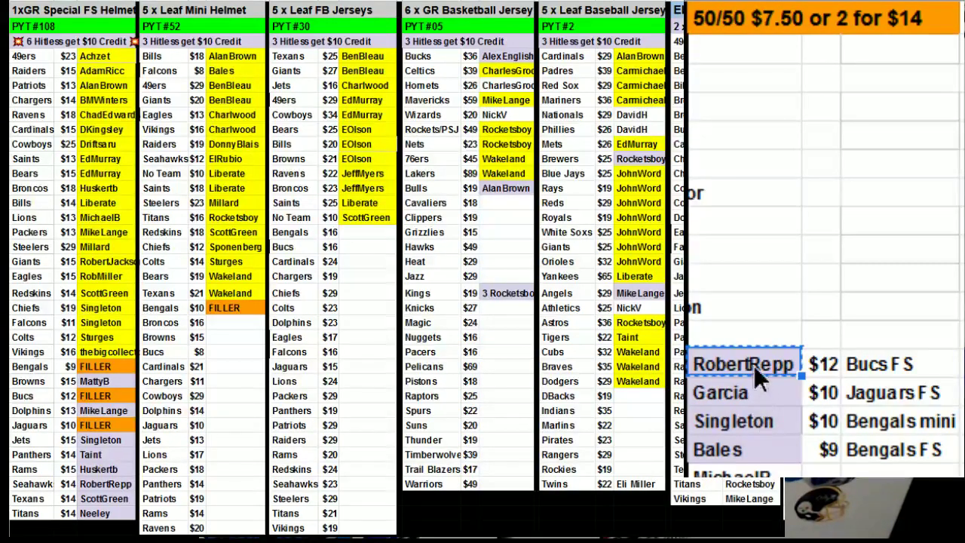
Paste the buyer into the Bucs FILLER slot and clear the $12 Bucs F S entry.
{"action": "left_click", "coordinate": [104, 395]}
{"action": "key", "text": "ctrl+v"}
{"action": "left_click_drag", "start_coordinate": [820, 361], "coordinate": [867, 350]}
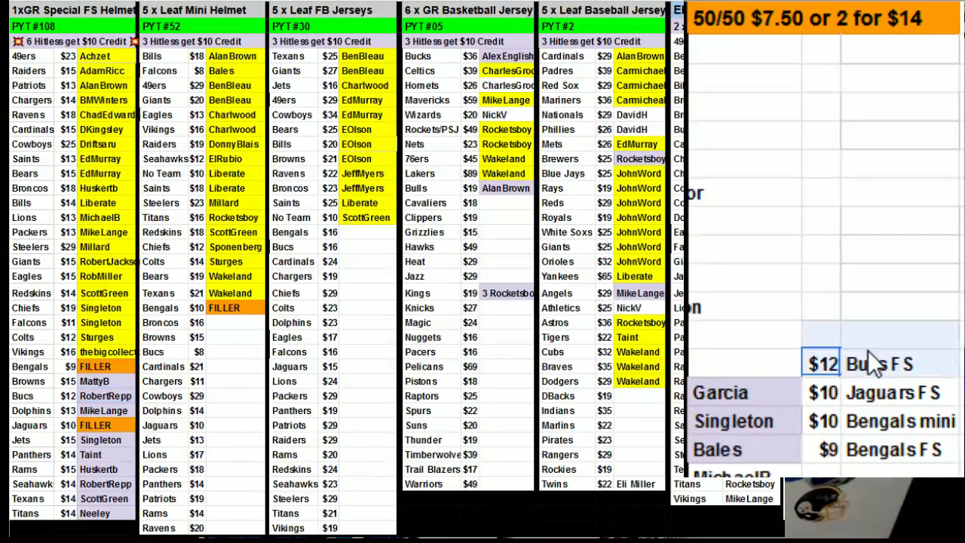
{"action": "key", "text": "Delete"}
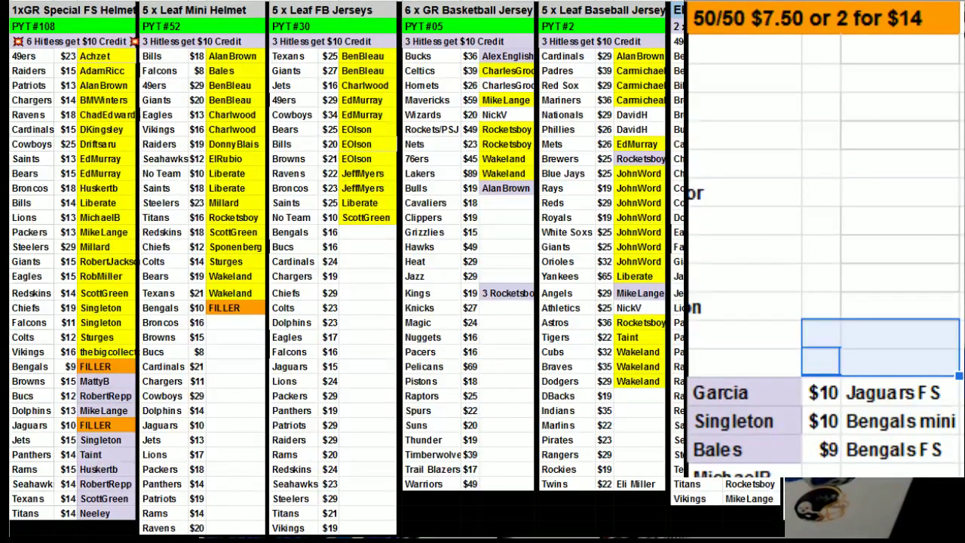
Remove the leading 3 from the Kings row entry, then copy the first waiting buyer's name.
{"action": "left_click", "coordinate": [498, 298]}
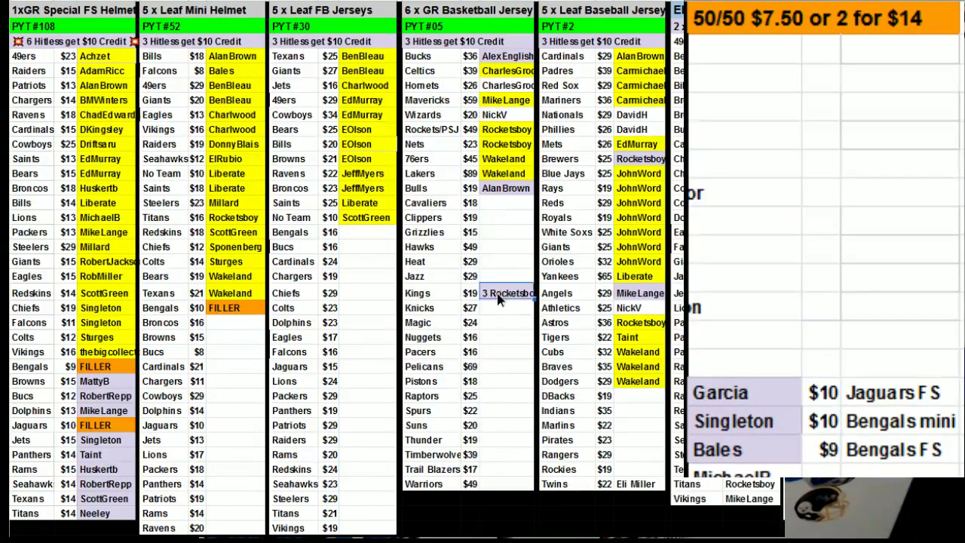
{"action": "double_click", "coordinate": [497, 297]}
{"action": "key", "text": "Home"}
{"action": "key", "text": "Delete"}
{"action": "key", "text": "Delete"}
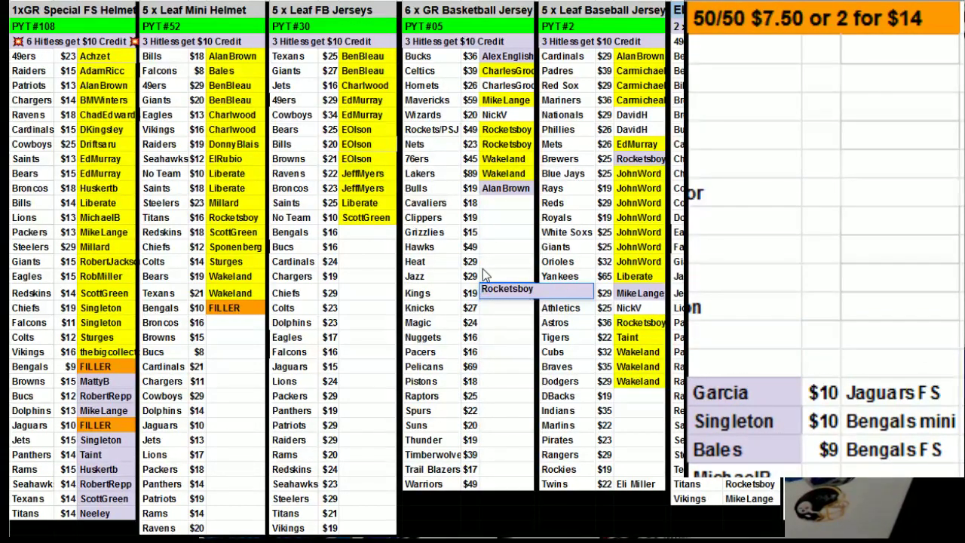
{"action": "left_click", "coordinate": [716, 395]}
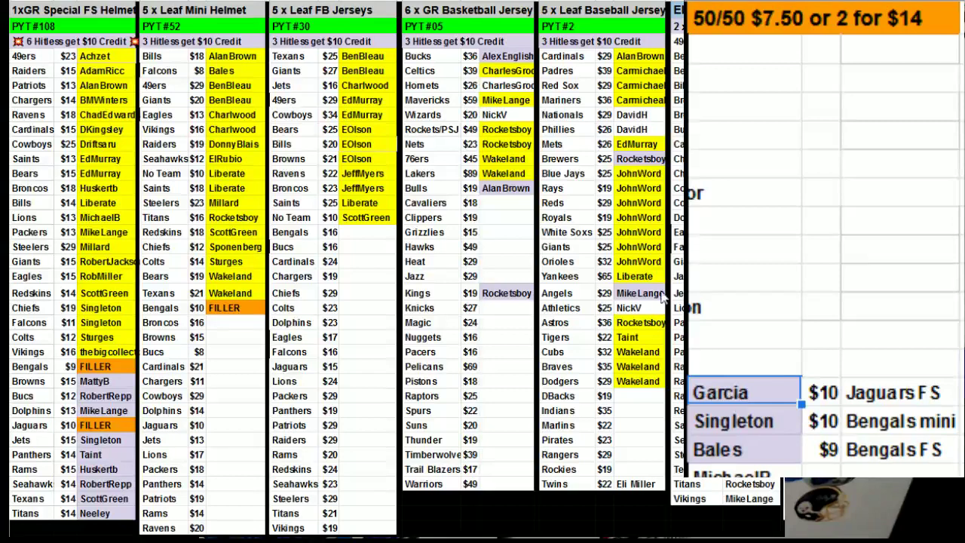
{"action": "key", "text": "ctrl+c"}
Sort the first break's team and buyer columns A→Z by team.
{"action": "left_click_drag", "start_coordinate": [45, 60], "coordinate": [115, 526]}
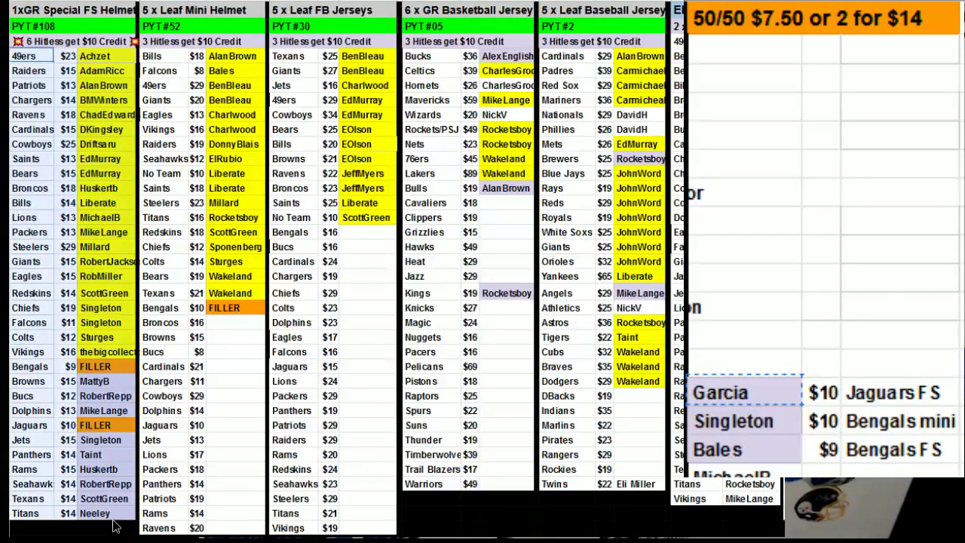
{"action": "right_click", "coordinate": [59, 239]}
{"action": "left_click", "coordinate": [104, 379]}
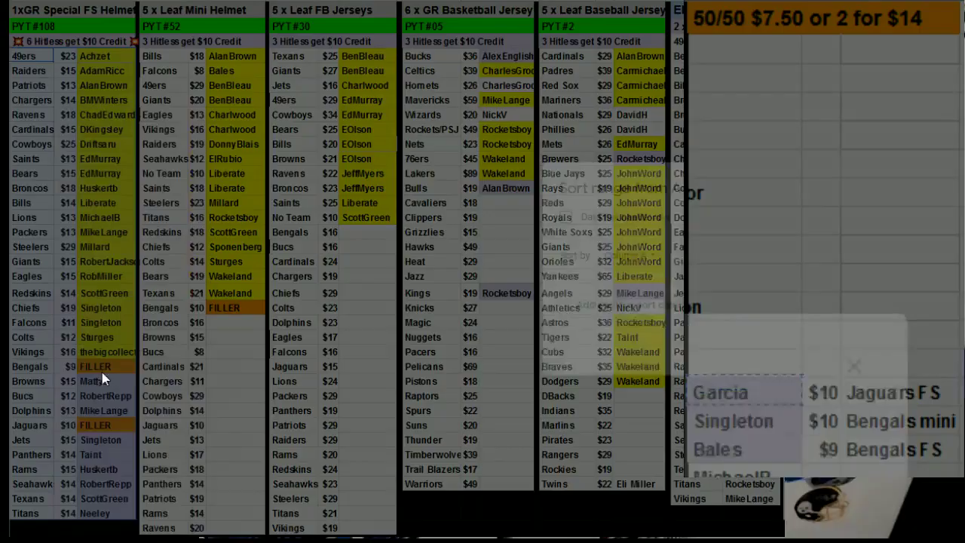
{"action": "key", "text": "Return"}
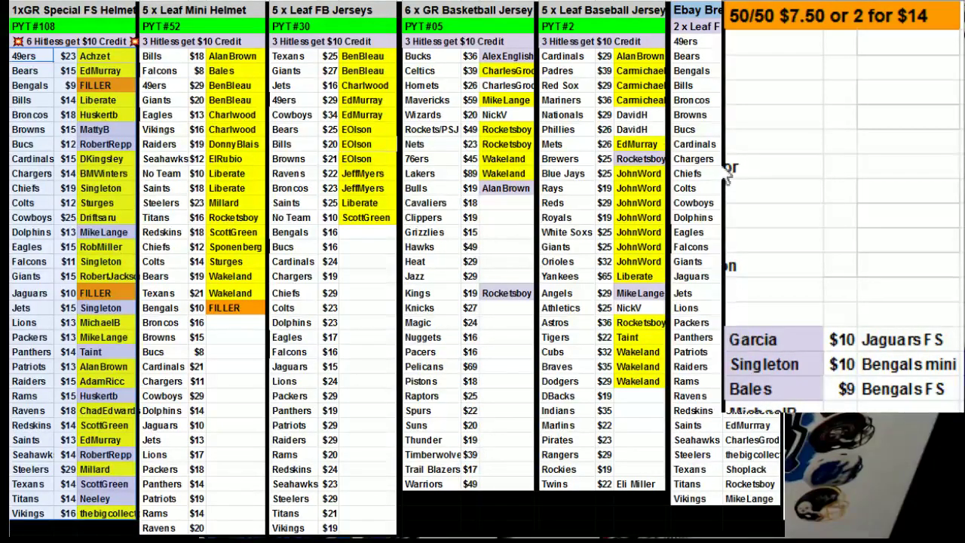
Paste the first waiting buyer into the Jaguars FILLER slot and clear the $10 Jaguars F S order.
{"action": "left_click", "coordinate": [803, 342]}
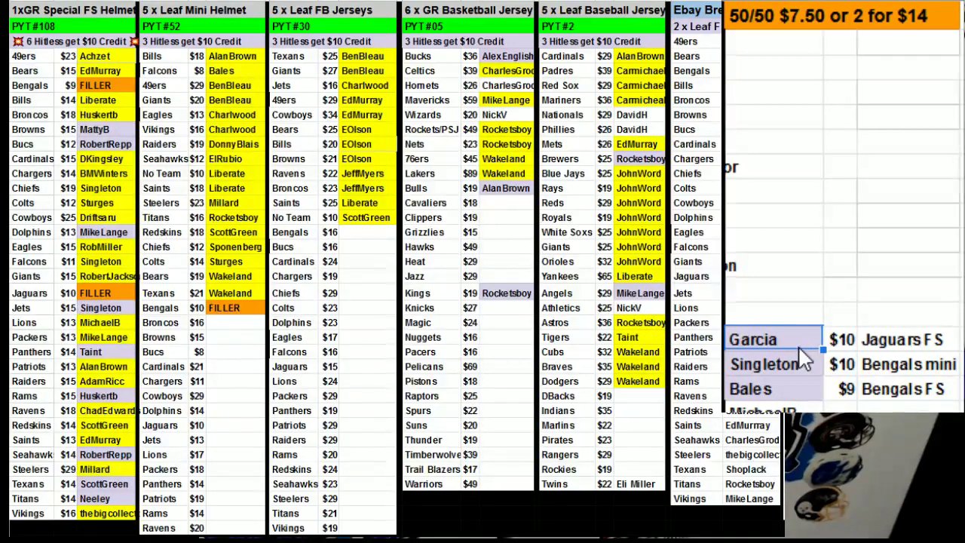
{"action": "key", "text": "ctrl+c"}
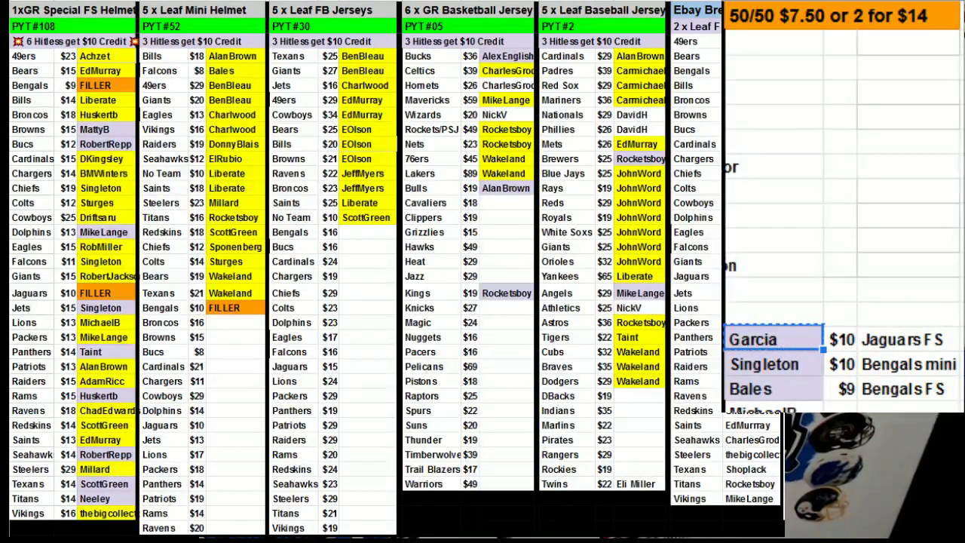
{"action": "key", "text": "ctrl+c"}
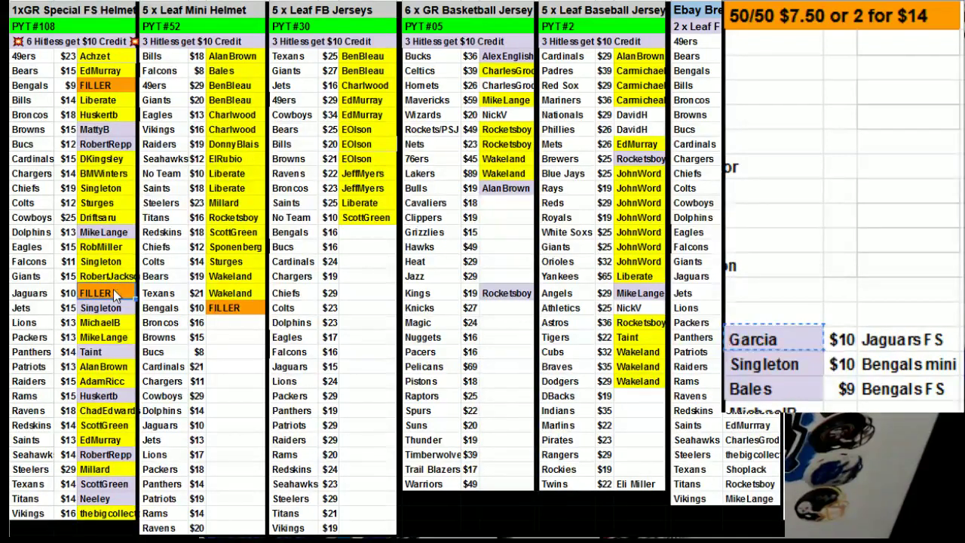
{"action": "key", "text": "ctrl+v"}
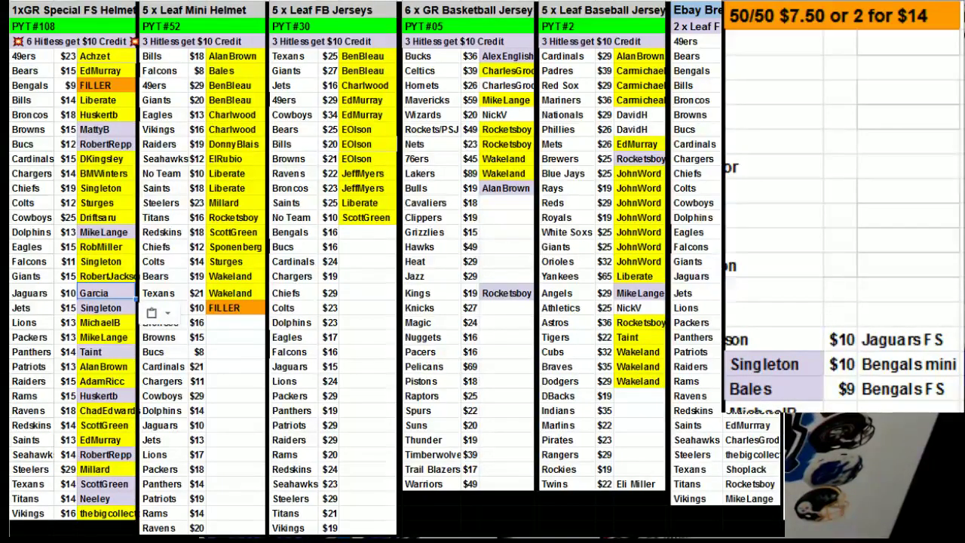
{"action": "left_click_drag", "start_coordinate": [843, 339], "coordinate": [942, 348]}
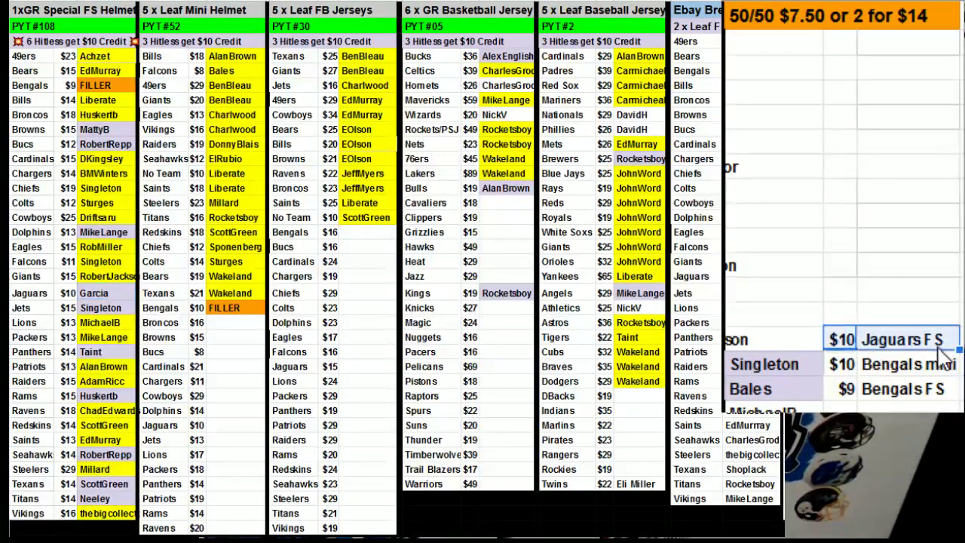
{"action": "key", "text": "Delete"}
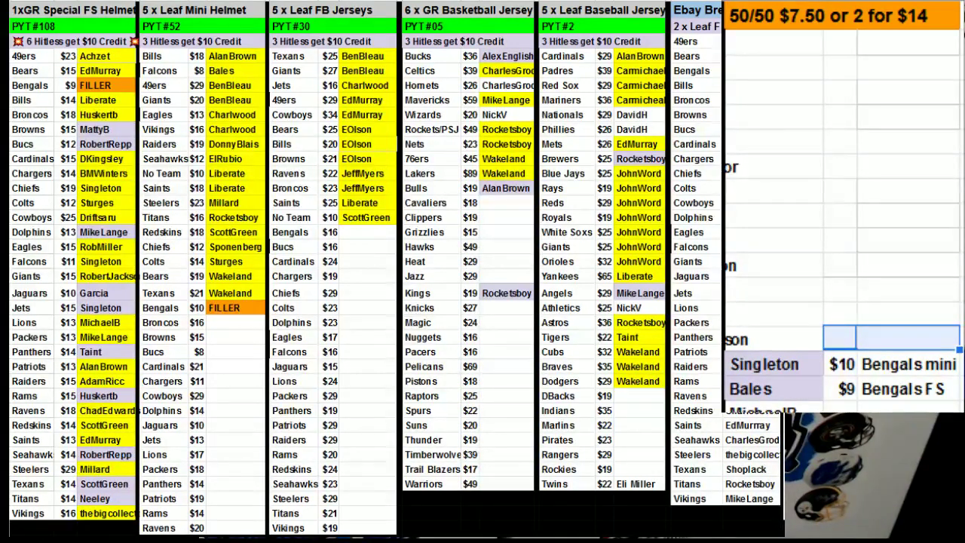
Move the last two waiting buyers into the FS Helmet and Mini Helmet Bengals slots.
{"action": "left_click", "coordinate": [770, 363]}
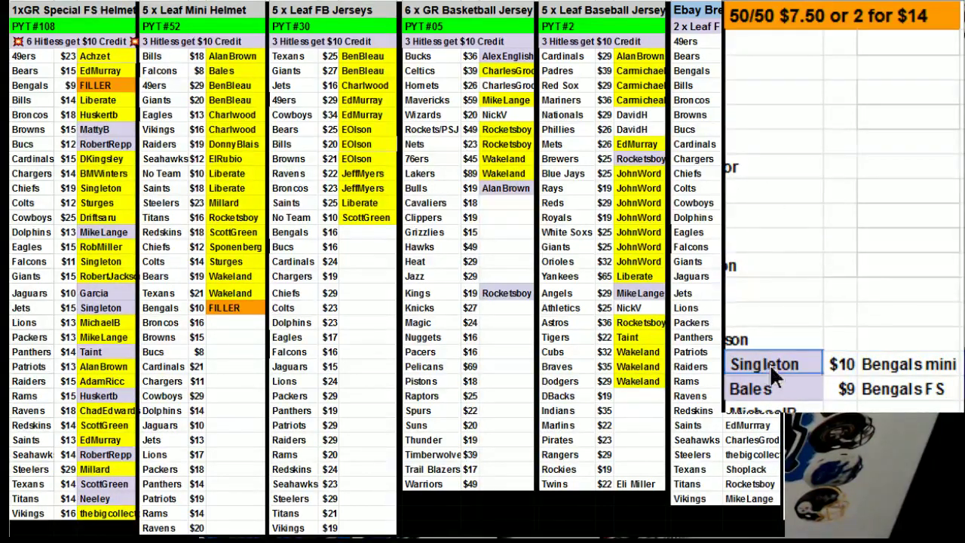
{"action": "key", "text": "ctrl+c"}
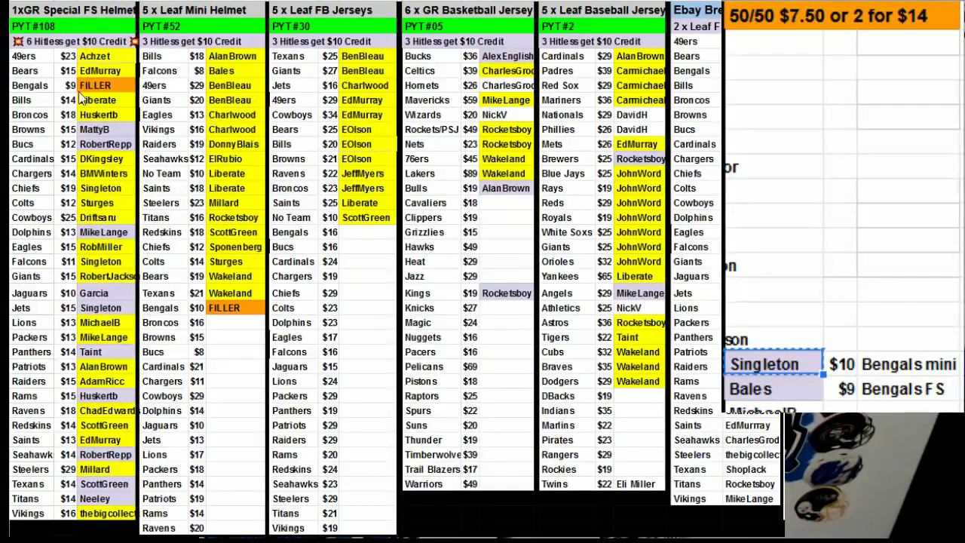
{"action": "left_click", "coordinate": [105, 86]}
{"action": "key", "text": "ctrl+v"}
{"action": "left_click", "coordinate": [779, 395]}
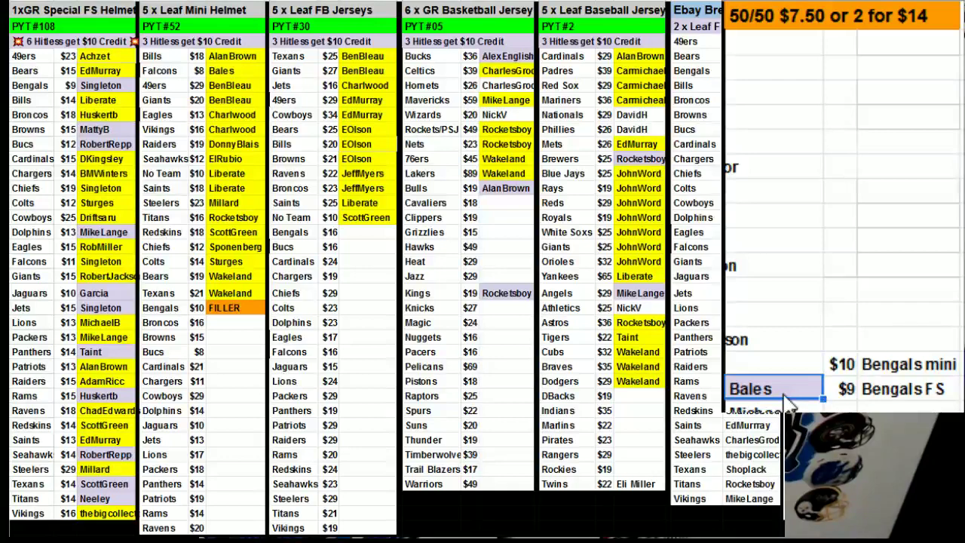
{"action": "key", "text": "ctrl+x"}
{"action": "left_click", "coordinate": [236, 309]}
{"action": "key", "text": "ctrl+v"}
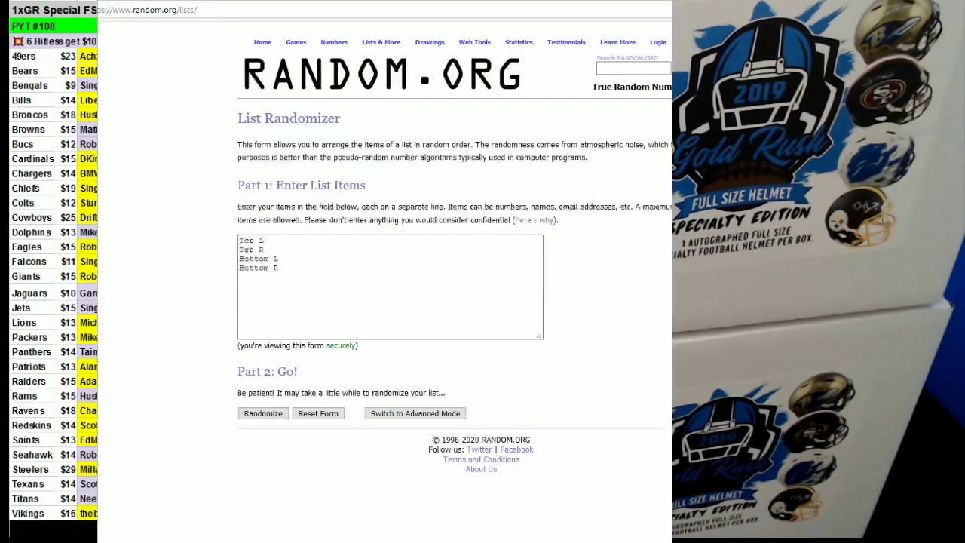
Roll the two dice again on Random.org's Dice Roller.
{"action": "key", "text": "alt+Tab"}
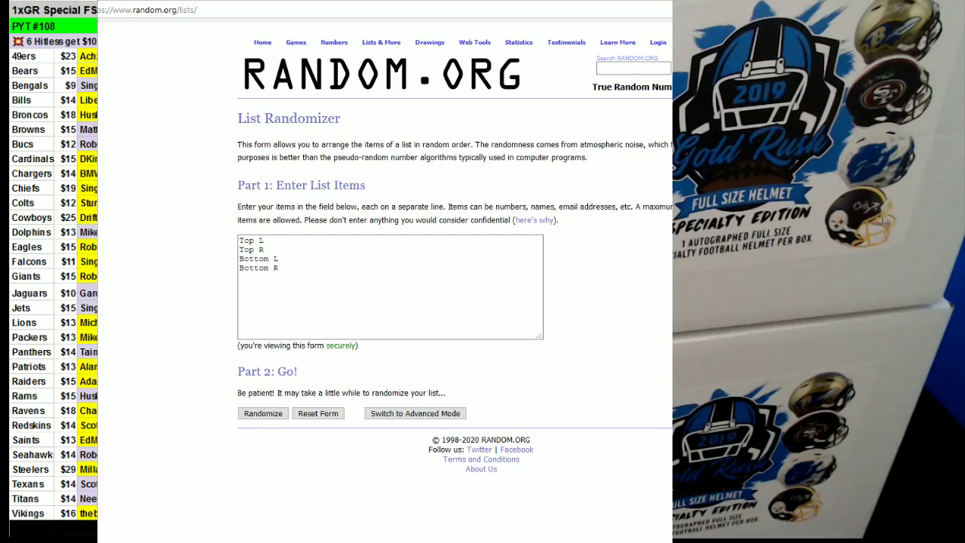
{"action": "key", "text": "ctrl+Tab"}
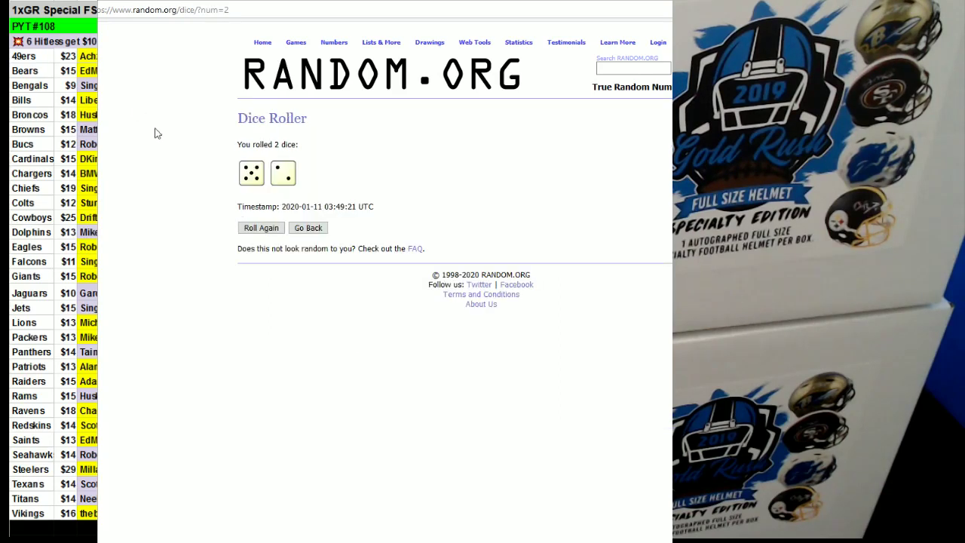
{"action": "left_click", "coordinate": [309, 228]}
{"action": "left_click", "coordinate": [259, 200]}
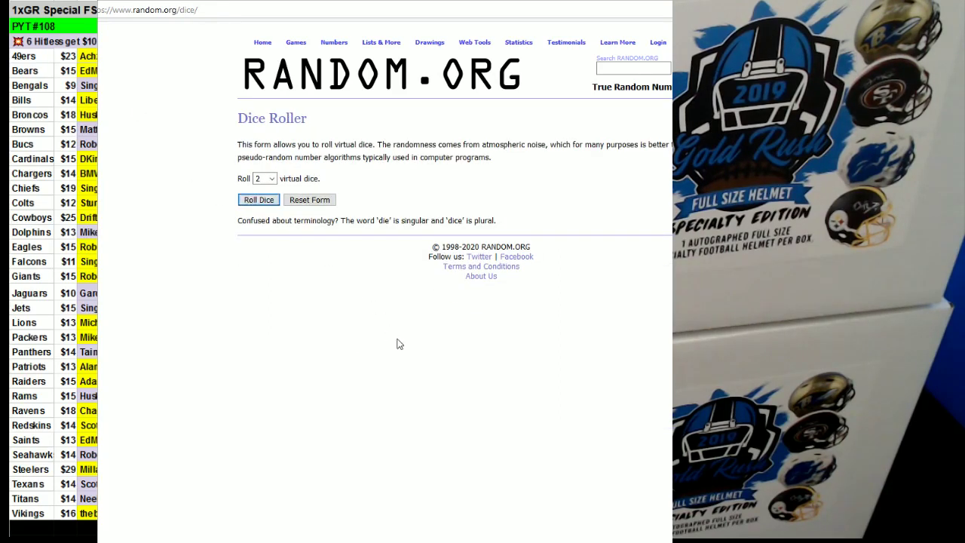
Shuffle the four box positions nine times, ending Top R, Bottom R, Bottom L, Top L.
{"action": "key", "text": "ctrl+Tab"}
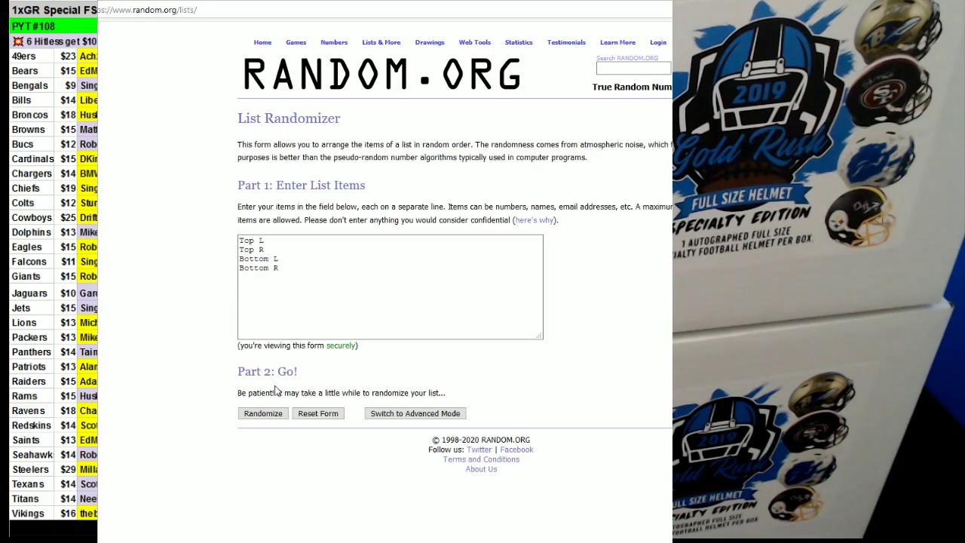
{"action": "left_click", "coordinate": [263, 412]}
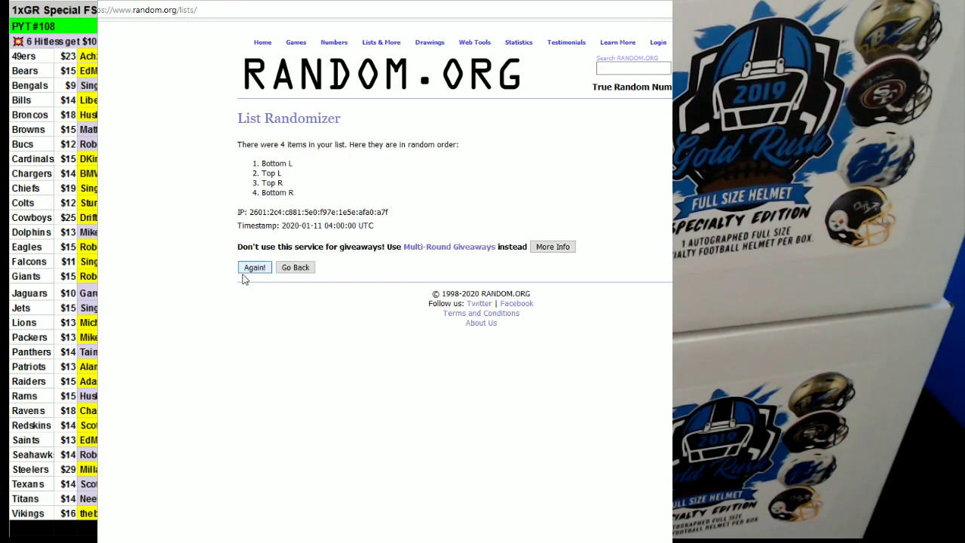
{"action": "left_click", "coordinate": [253, 268]}
{"action": "left_click", "coordinate": [255, 290]}
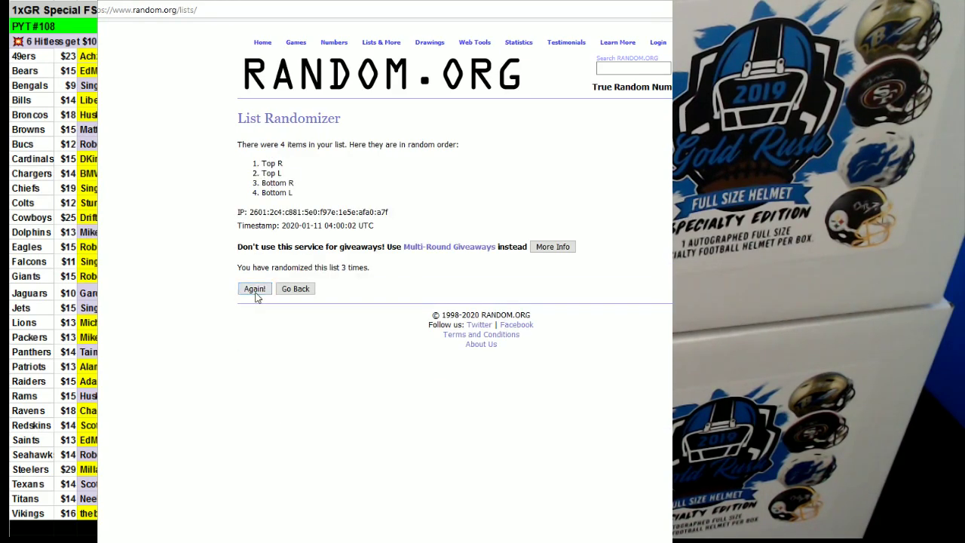
{"action": "left_click", "coordinate": [255, 291]}
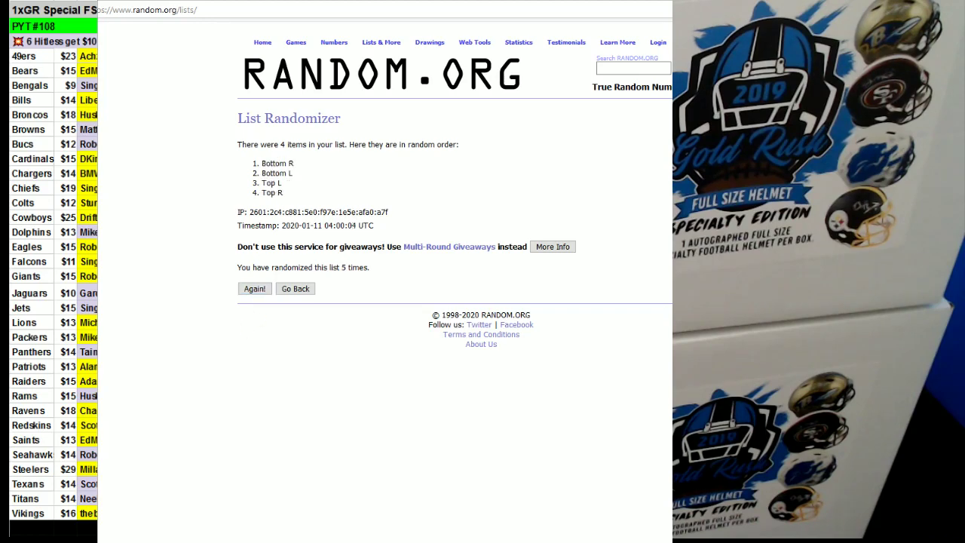
{"action": "key", "text": "ctrl+Tab"}
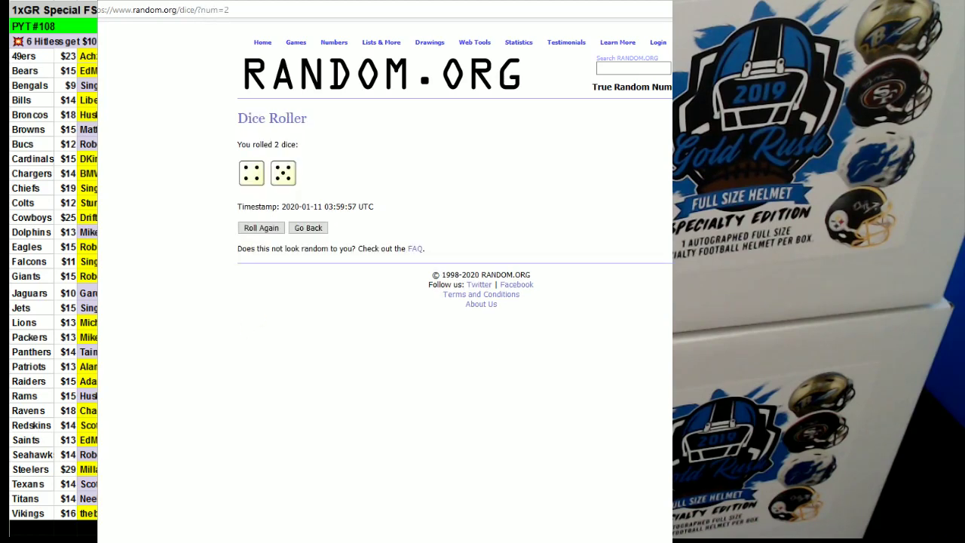
{"action": "key", "text": "ctrl+Tab"}
{"action": "left_click", "coordinate": [257, 289]}
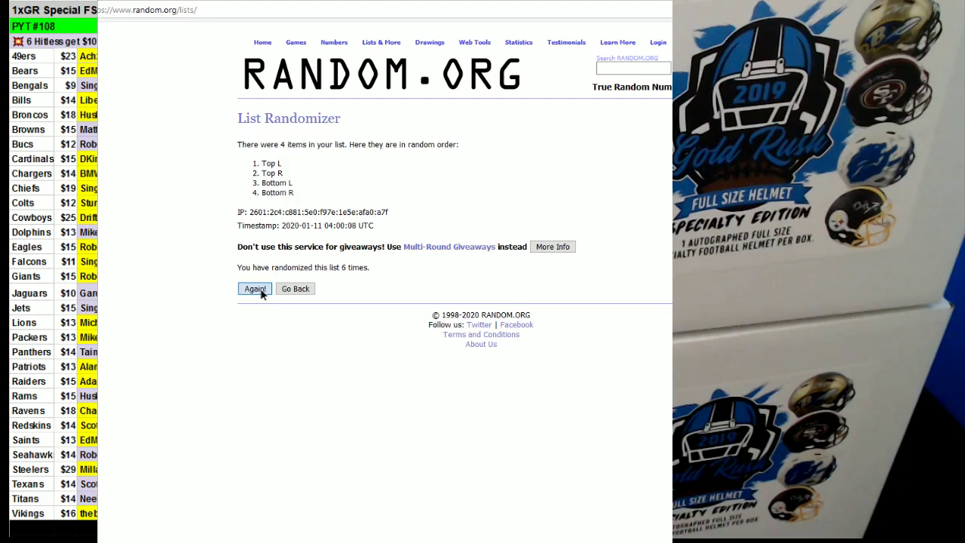
{"action": "left_click", "coordinate": [261, 291]}
{"action": "left_click", "coordinate": [259, 291]}
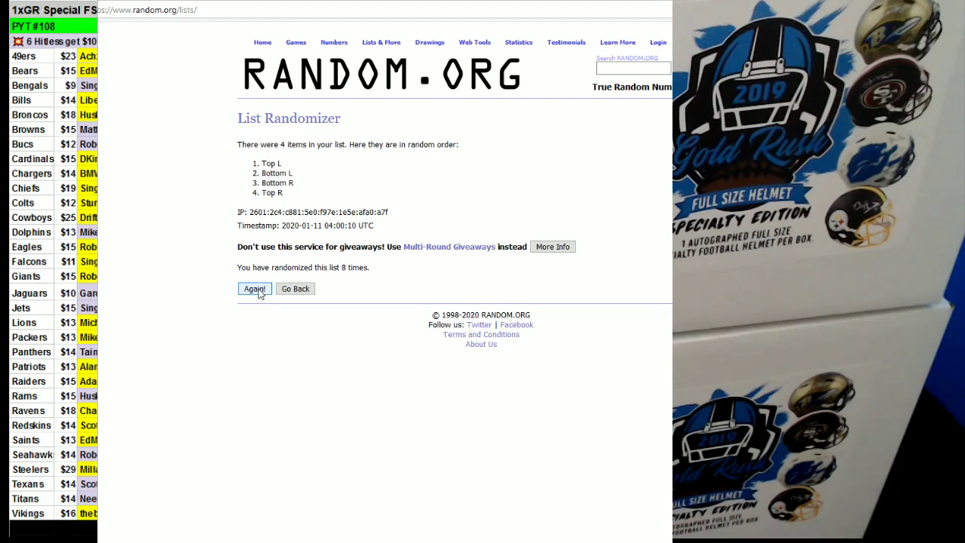
{"action": "left_click", "coordinate": [258, 291]}
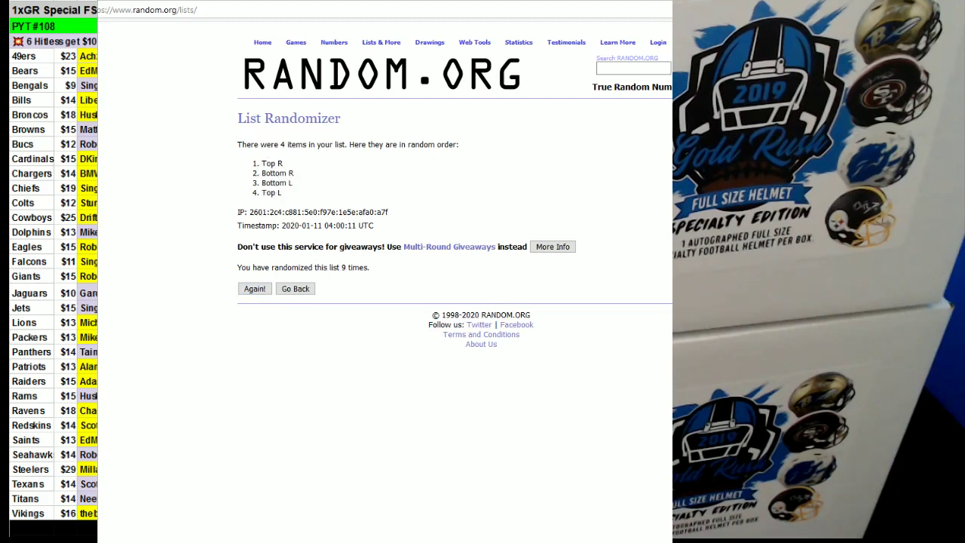